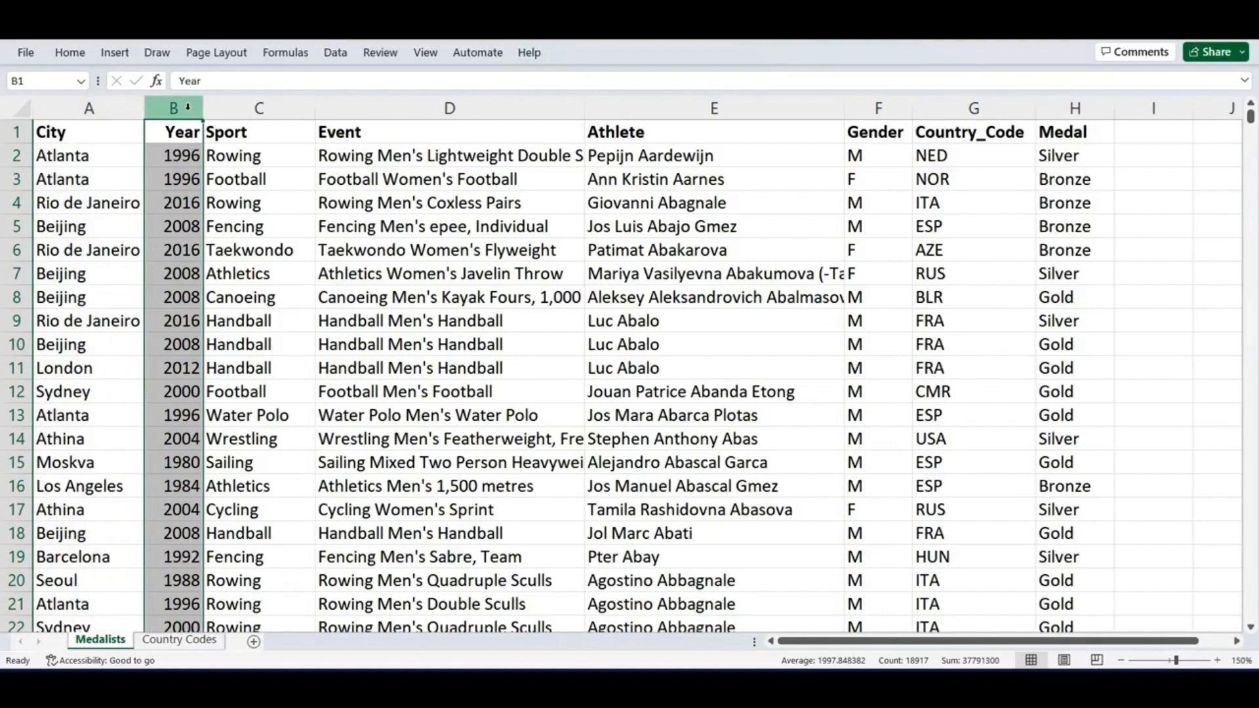
Step: Examine the Year, Sport, Event, Athlete, Gender, Country_Code and Medal columns of the Medalists sheet
{"action": "left_click", "coordinate": [234, 106]}
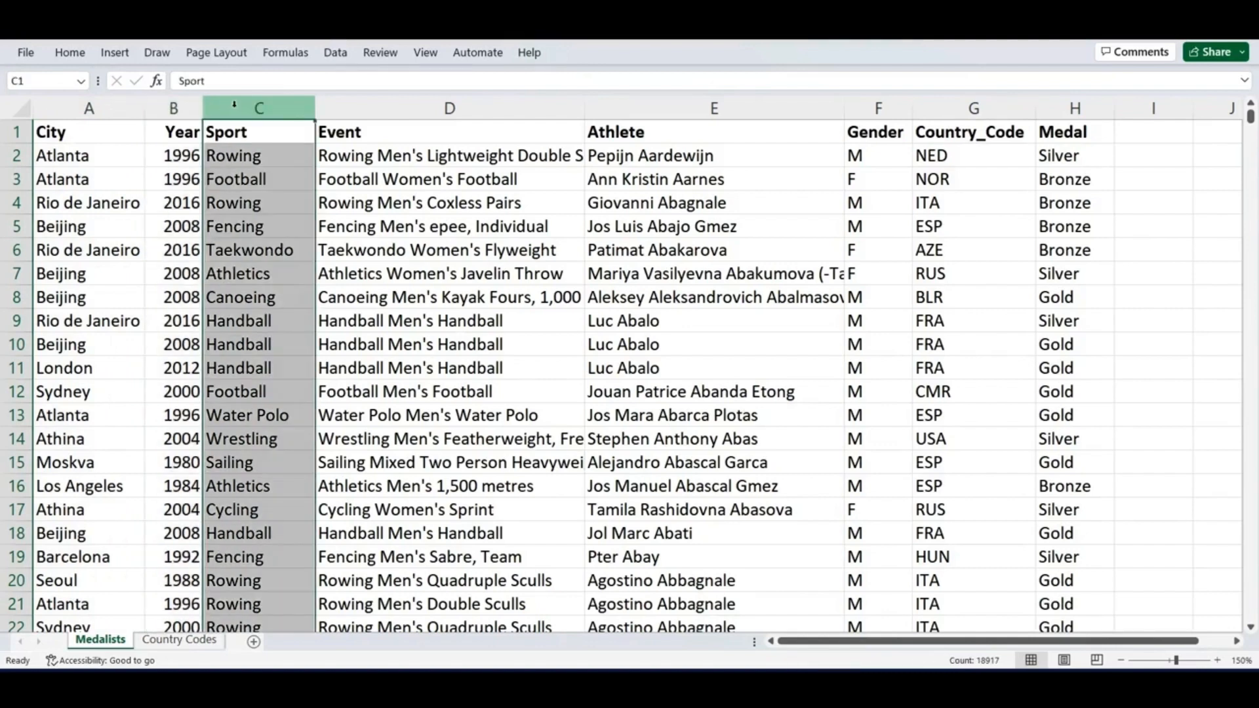
{"action": "left_click", "coordinate": [359, 105]}
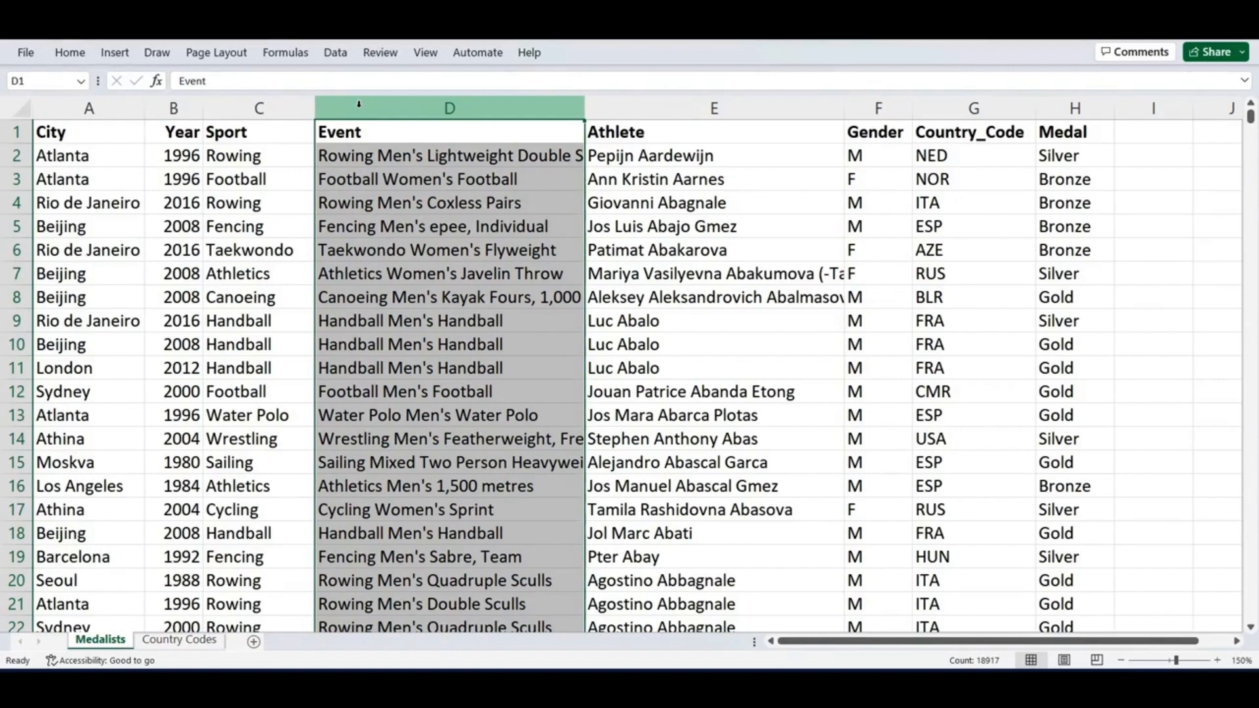
{"action": "left_click", "coordinate": [639, 105]}
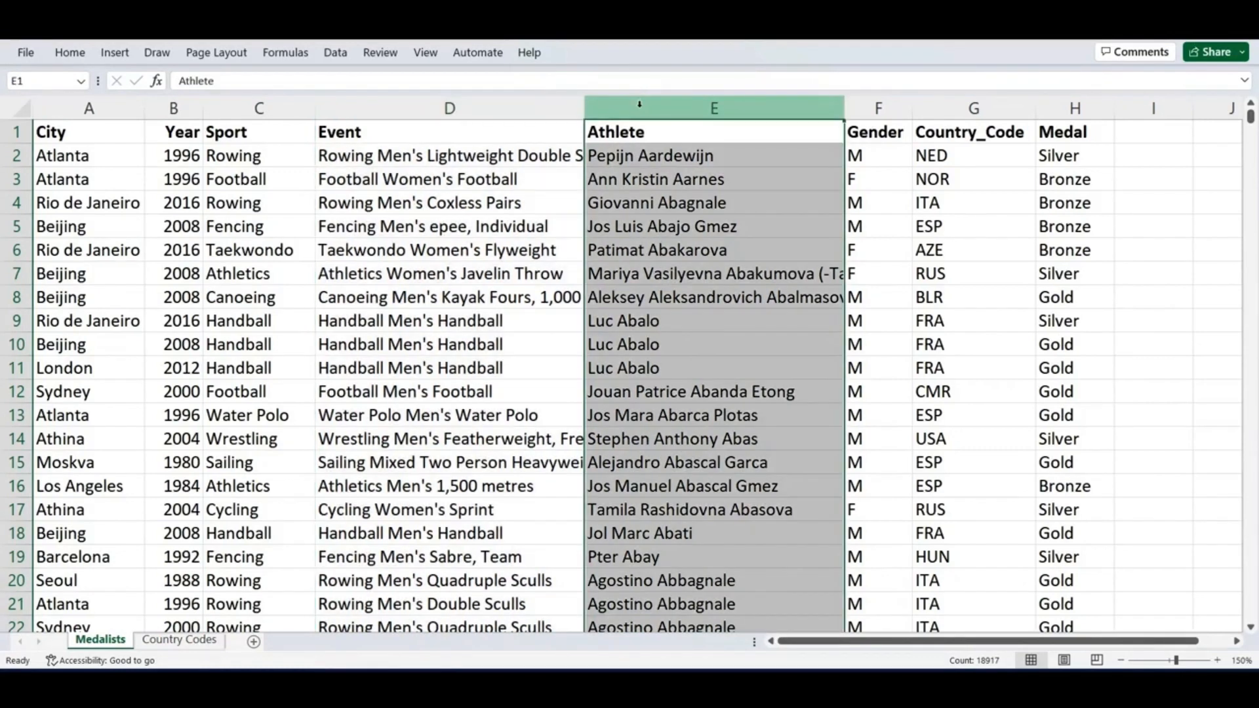
{"action": "left_click", "coordinate": [892, 107]}
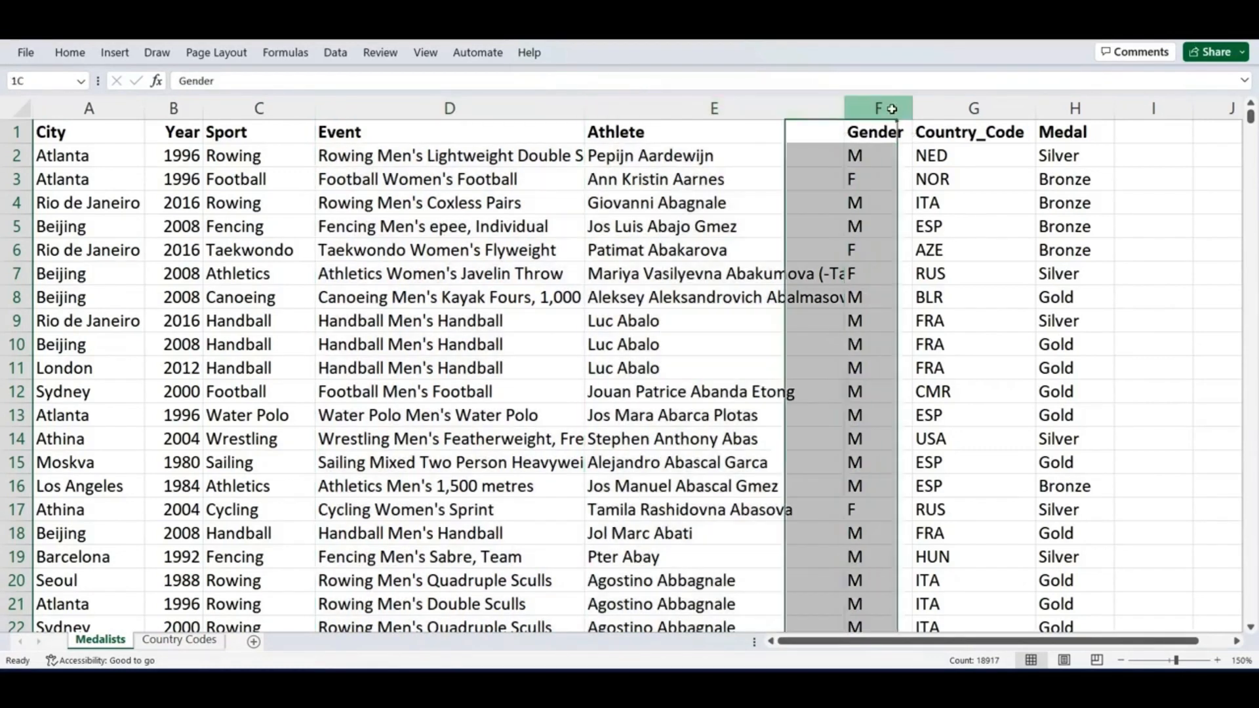
{"action": "left_click", "coordinate": [984, 104]}
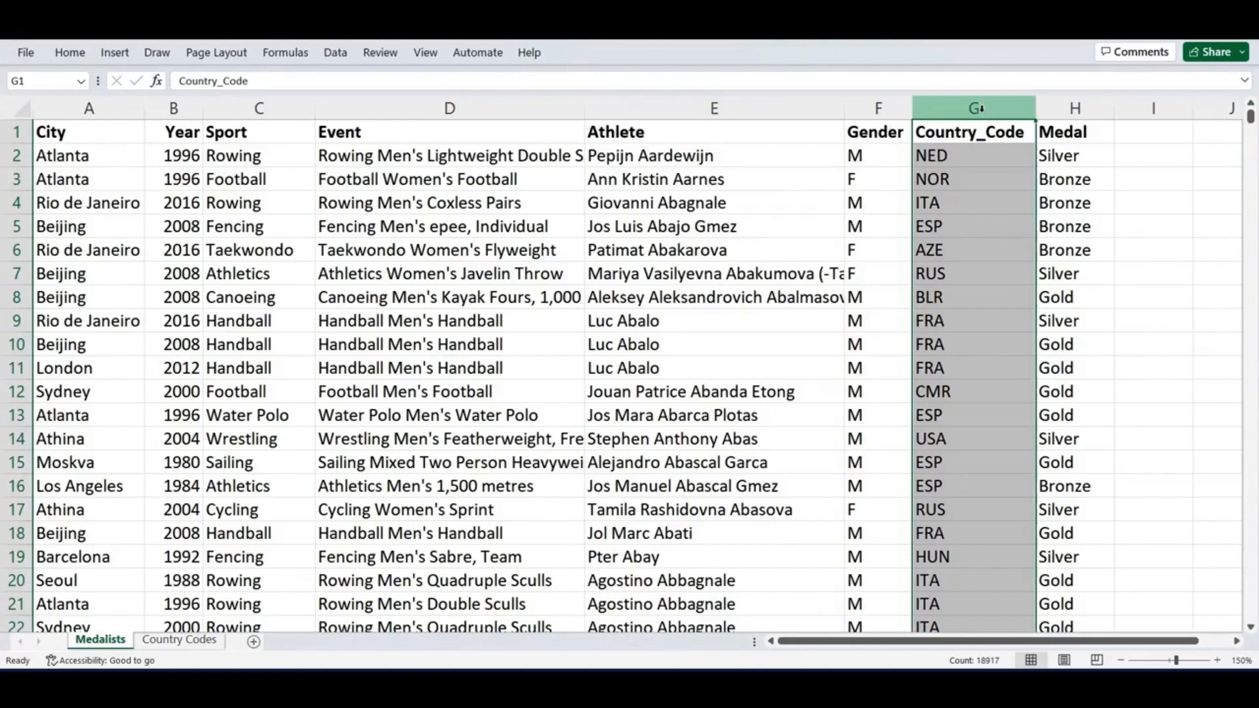
{"action": "left_click", "coordinate": [1075, 108]}
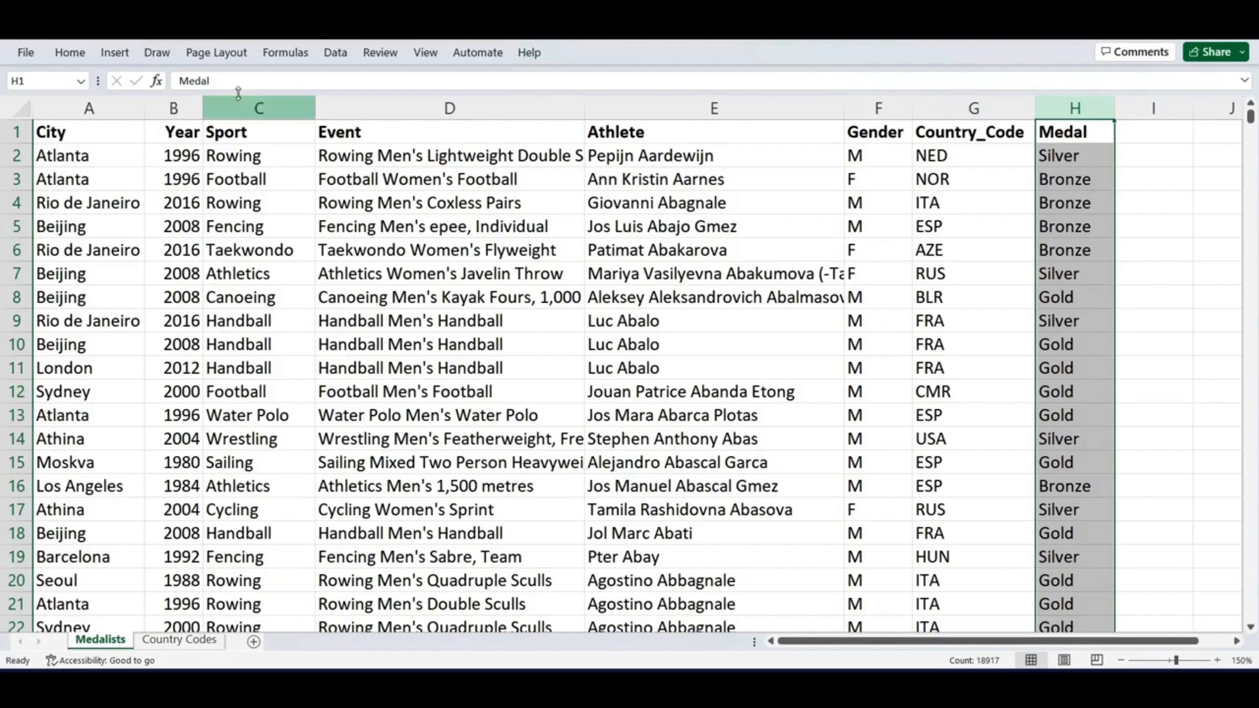
{"action": "left_click", "coordinate": [163, 111]}
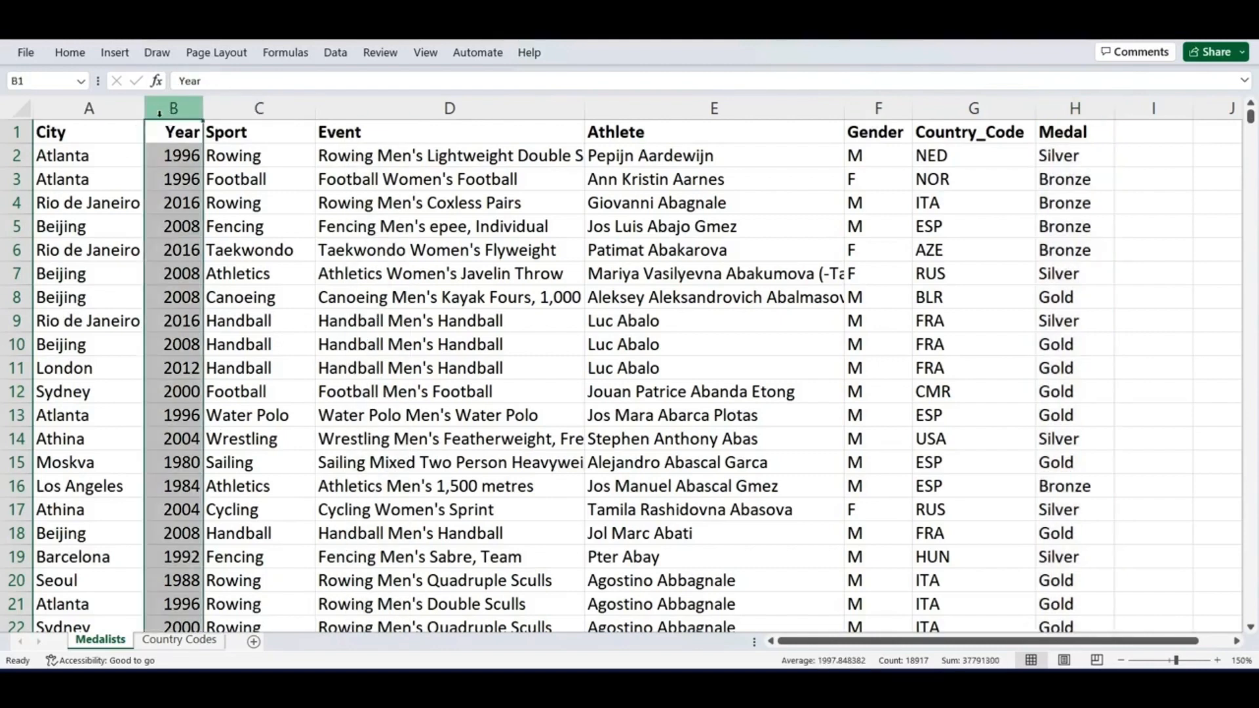
{"action": "left_click", "coordinate": [244, 105]}
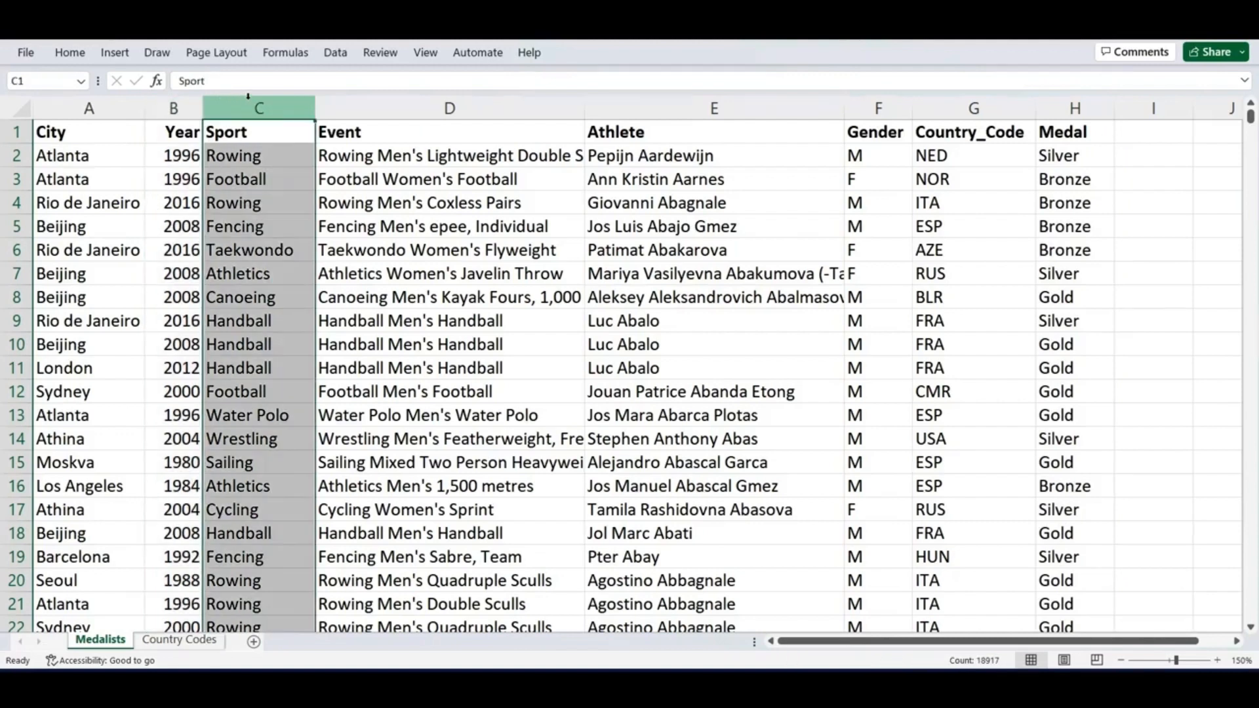
{"action": "left_click", "coordinate": [435, 113]}
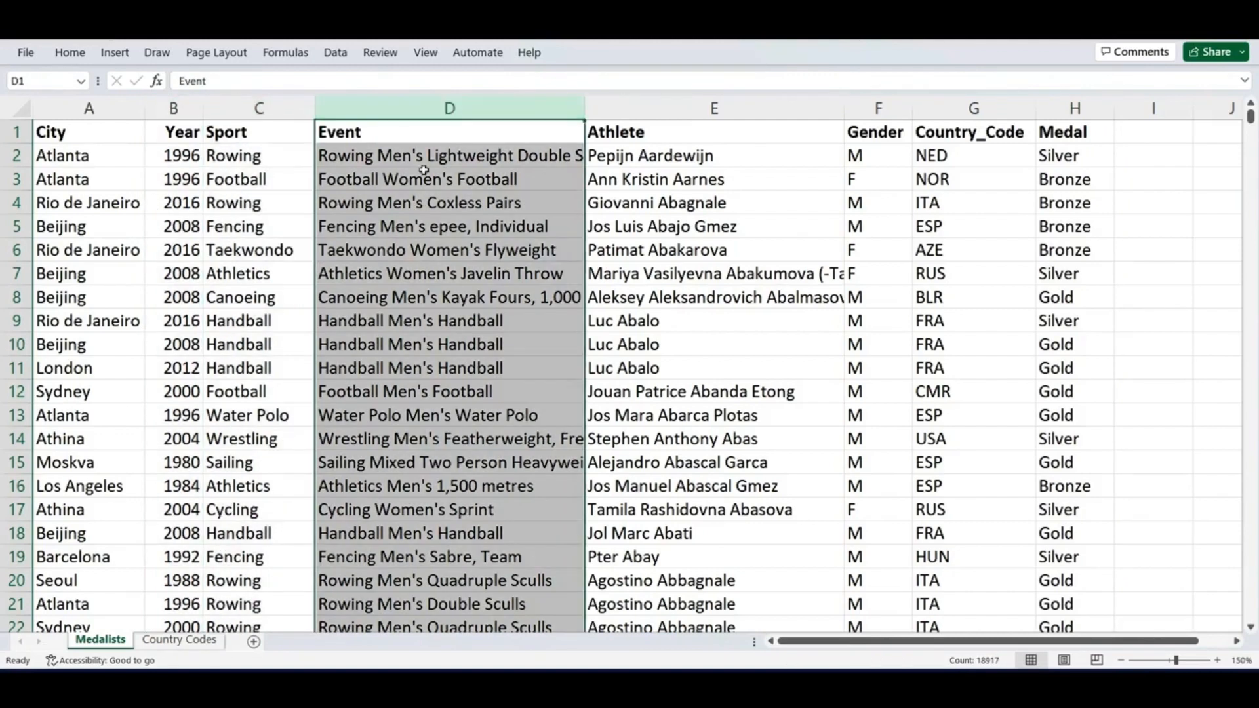
Step: Select the whole medalists table with its headers and set its first sort level to Year, Smallest to Largest
{"action": "left_click", "coordinate": [67, 134]}
{"action": "left_click_drag", "start_coordinate": [68, 134], "coordinate": [1049, 130]}
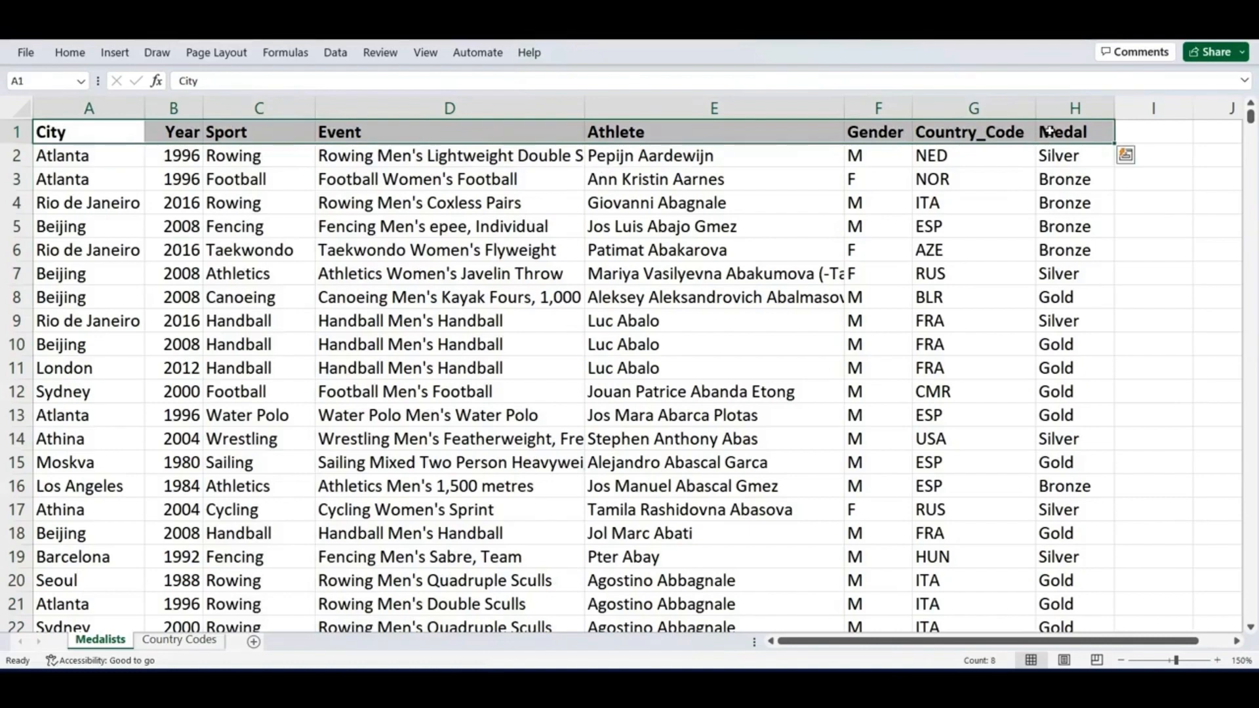
{"action": "key", "text": "ctrl+shift+Down"}
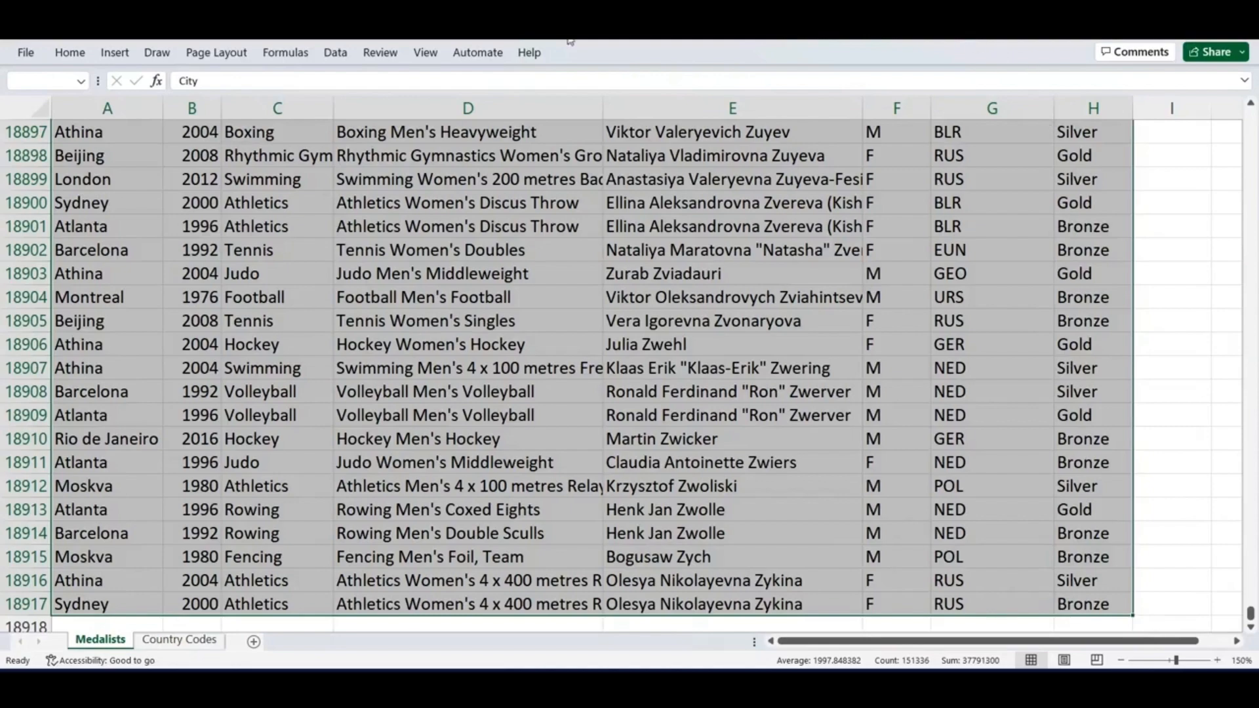
{"action": "left_click", "coordinate": [349, 52]}
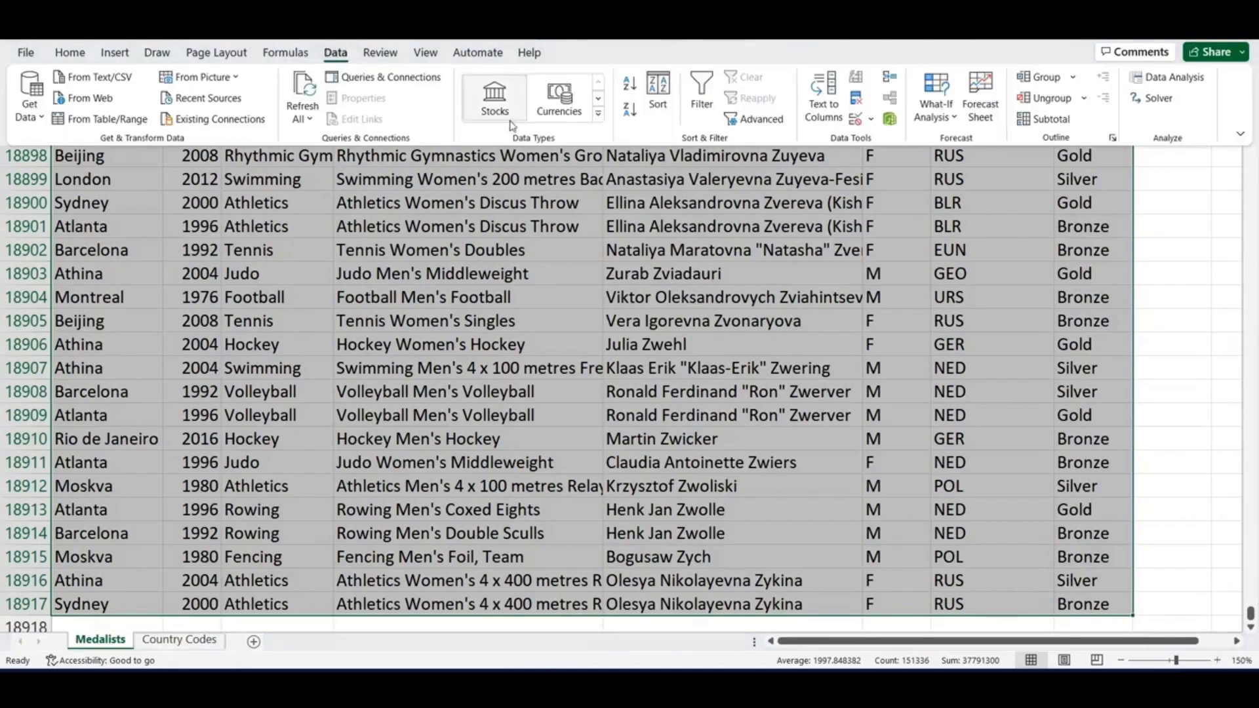
{"action": "left_click", "coordinate": [656, 94]}
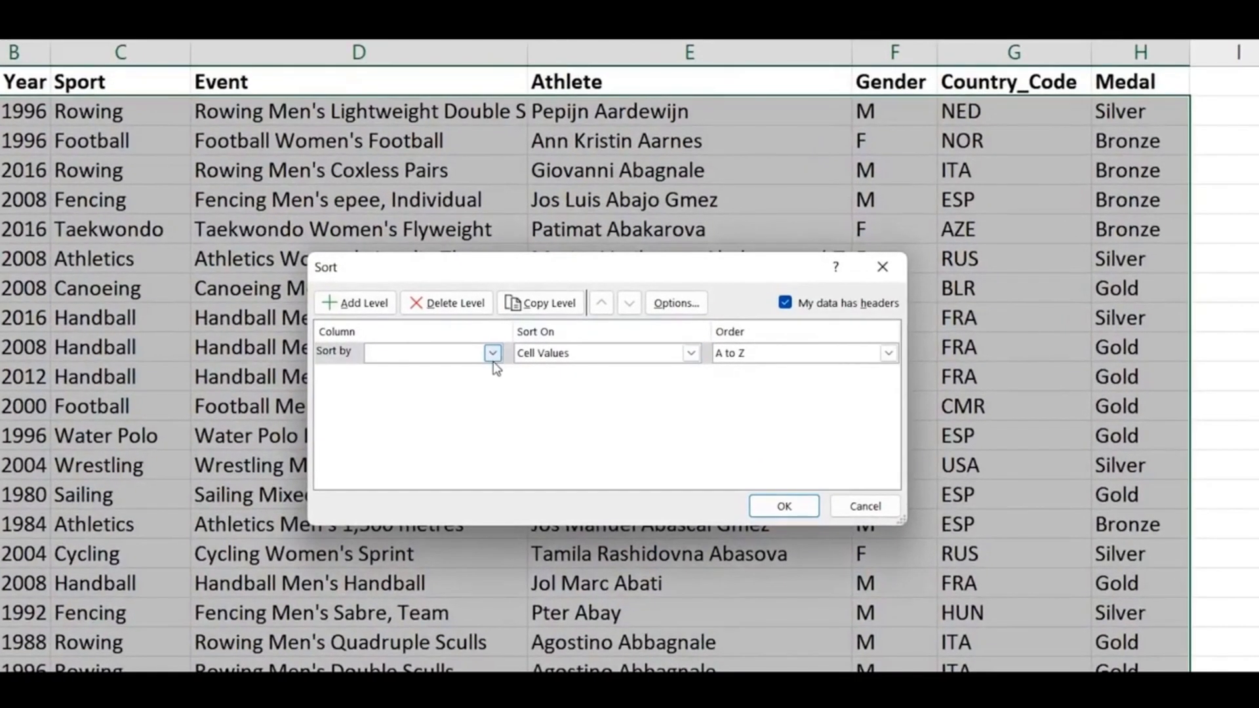
{"action": "left_click", "coordinate": [493, 354]}
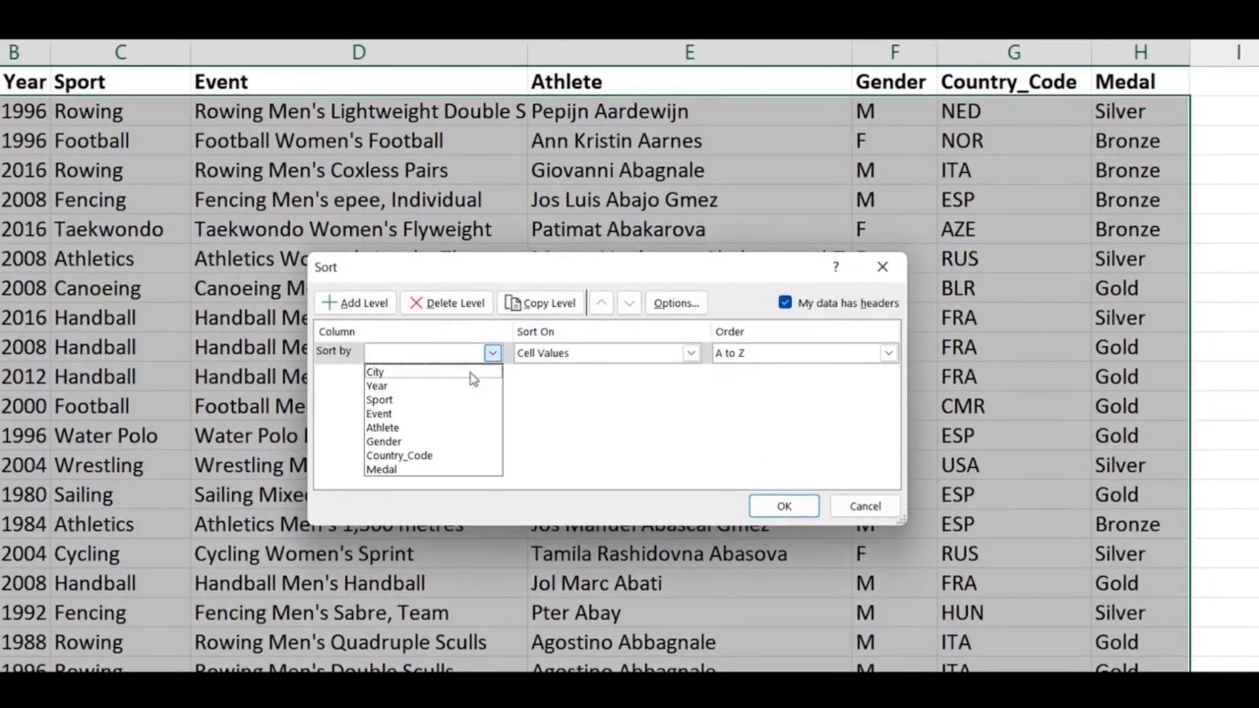
{"action": "left_click", "coordinate": [419, 388]}
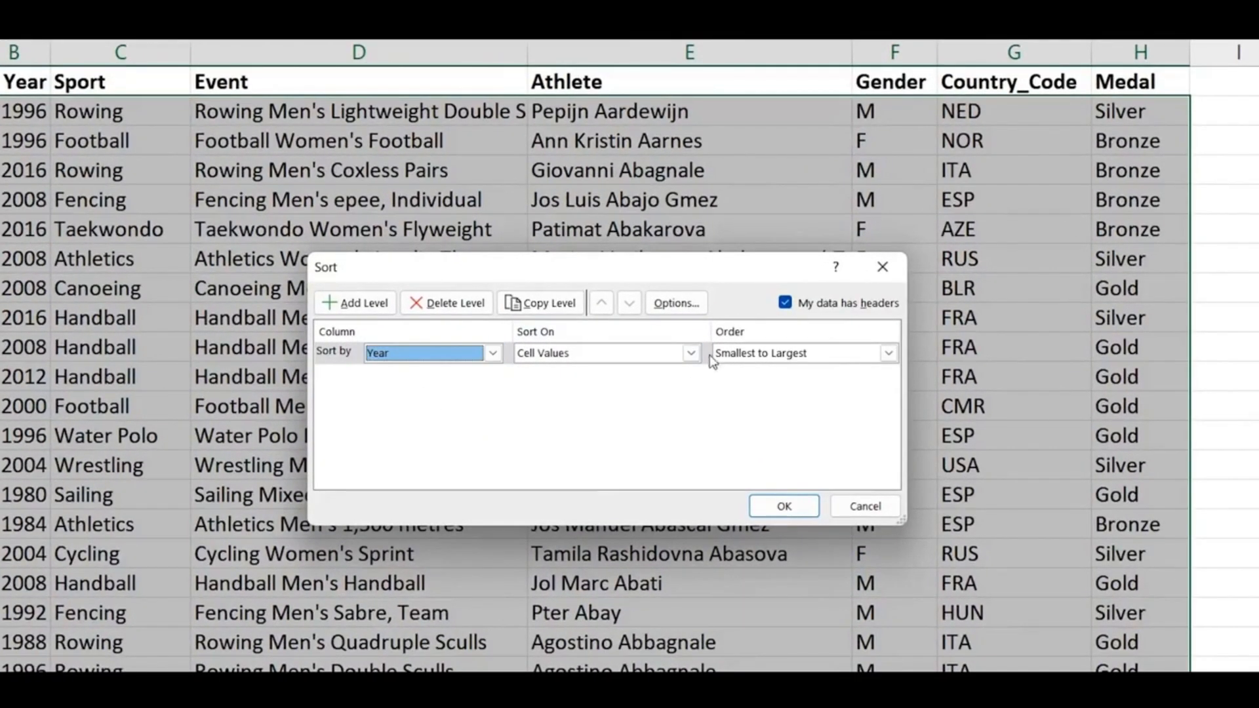
{"action": "left_click", "coordinate": [889, 354]}
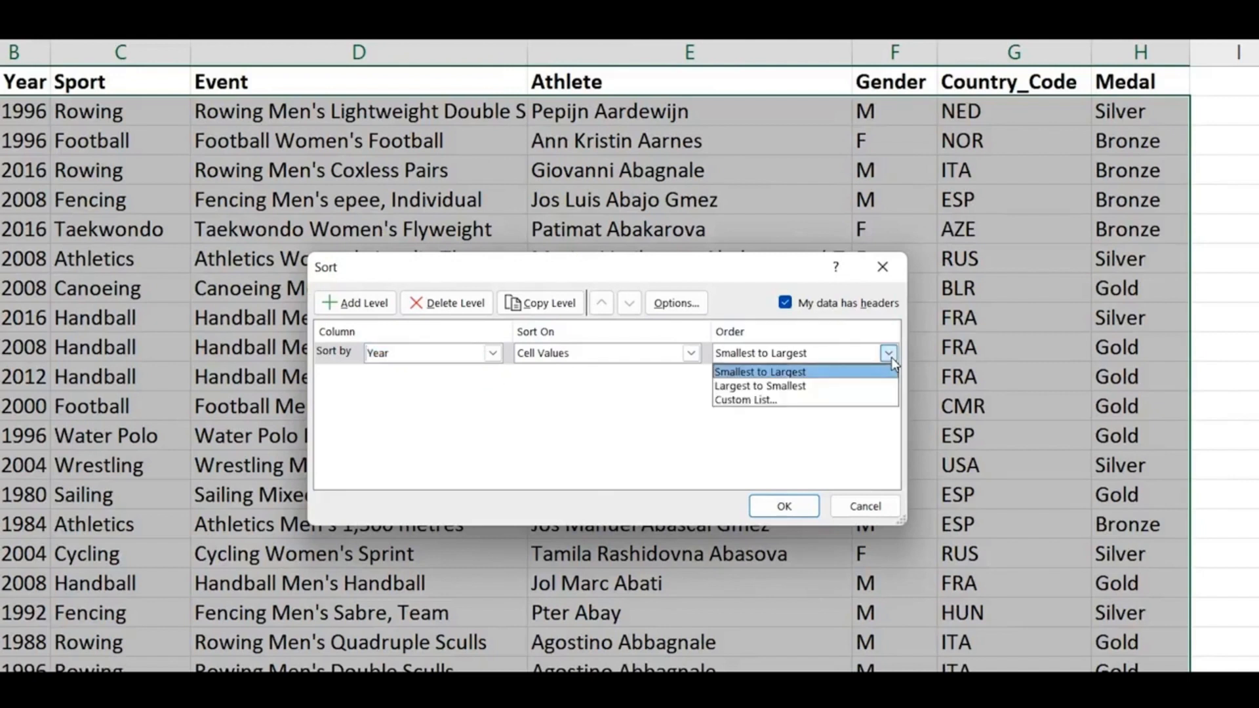
{"action": "left_click", "coordinate": [804, 373]}
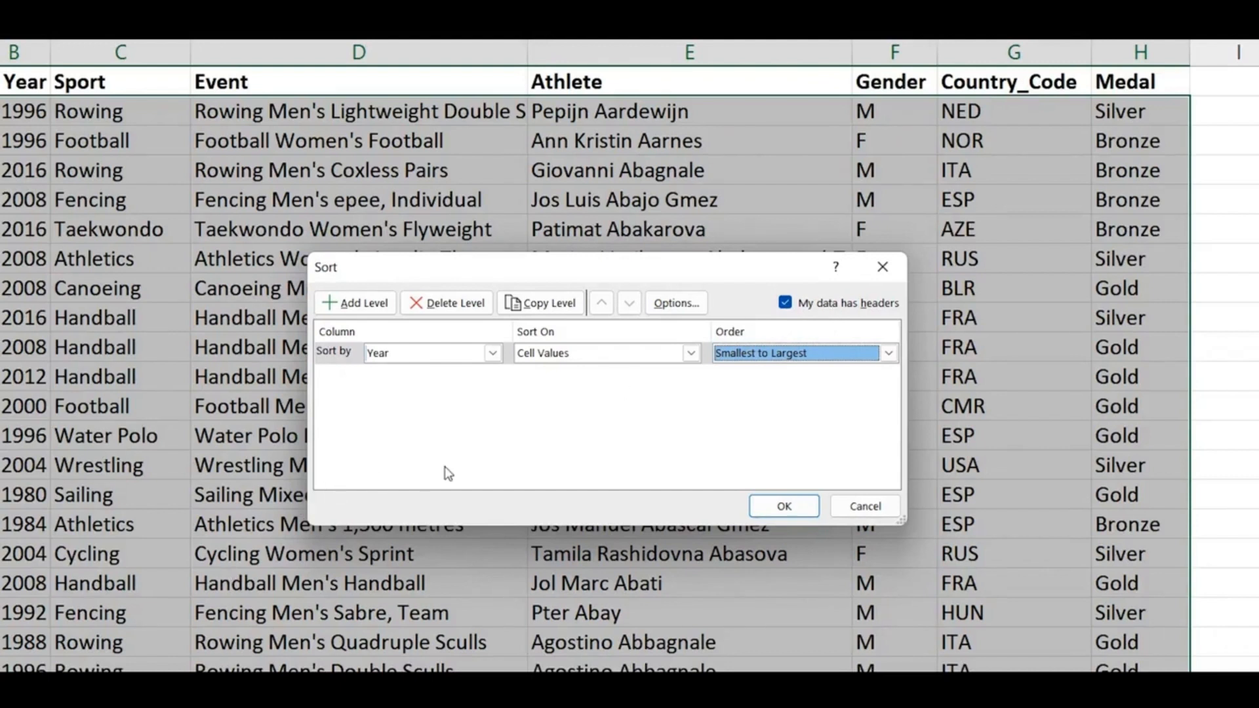
Step: Add a second sort level by Sport on cell values, ordered A to Z
{"action": "left_click", "coordinate": [359, 305]}
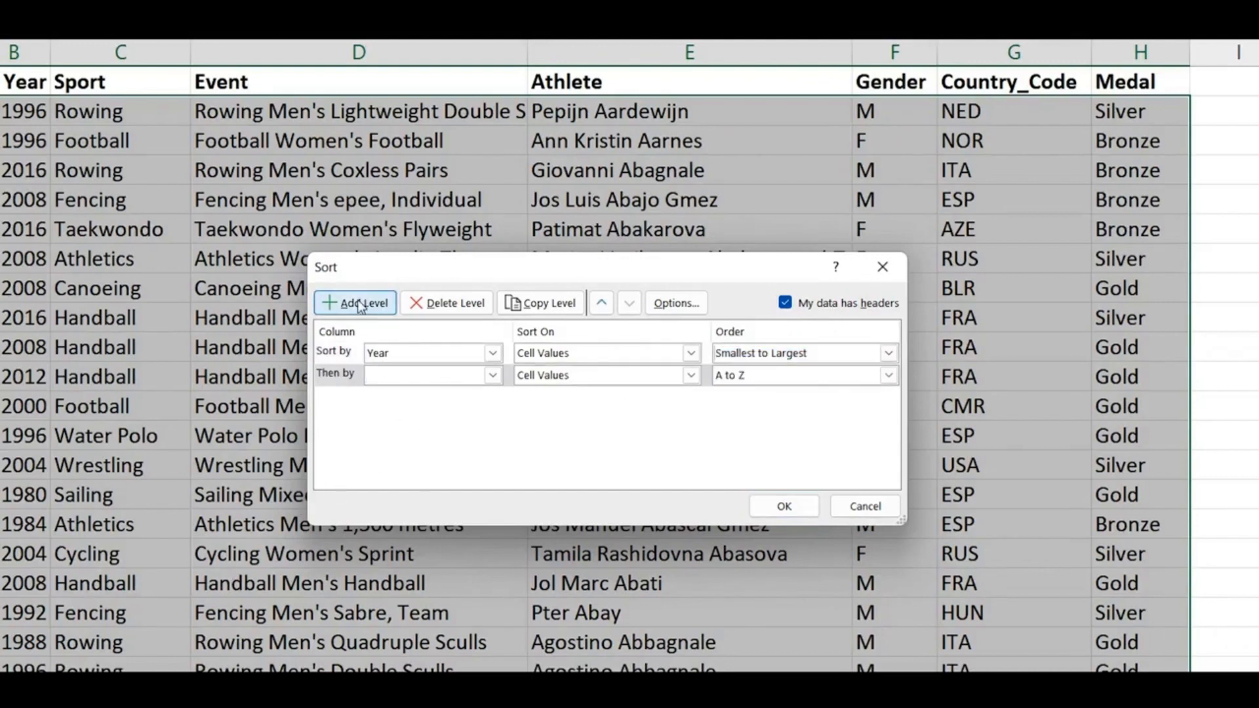
{"action": "left_click", "coordinate": [493, 377]}
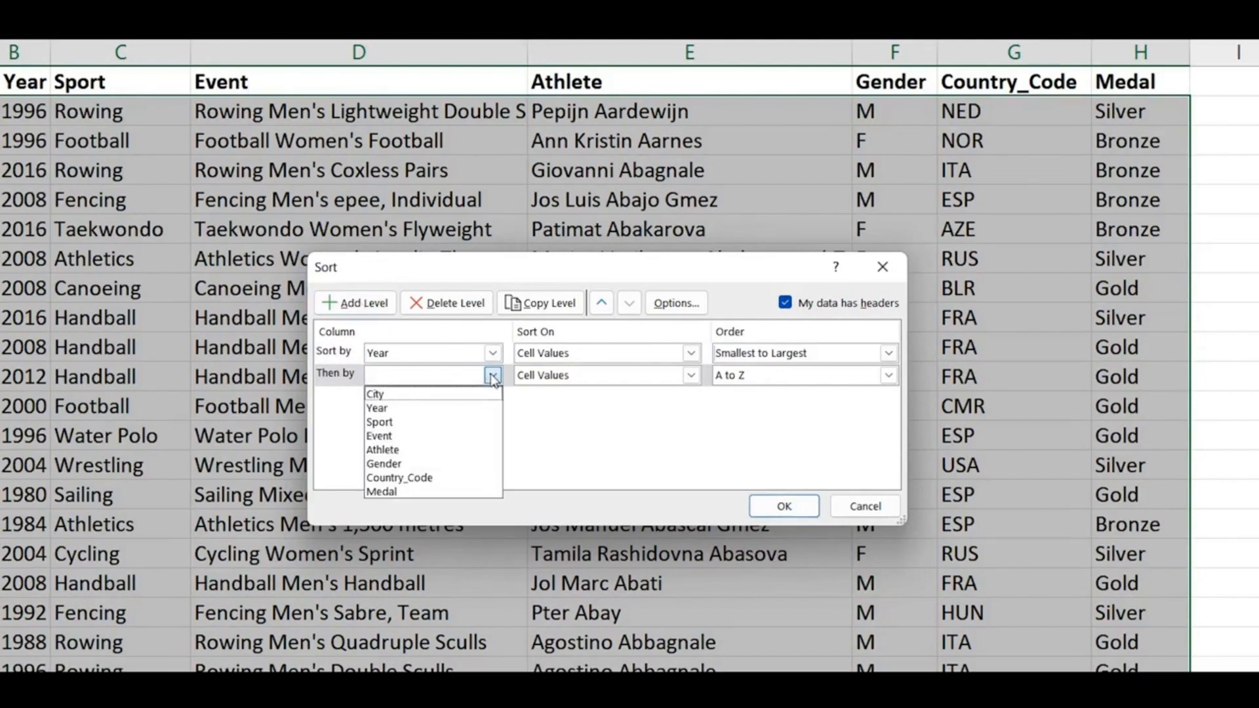
{"action": "left_click", "coordinate": [439, 422]}
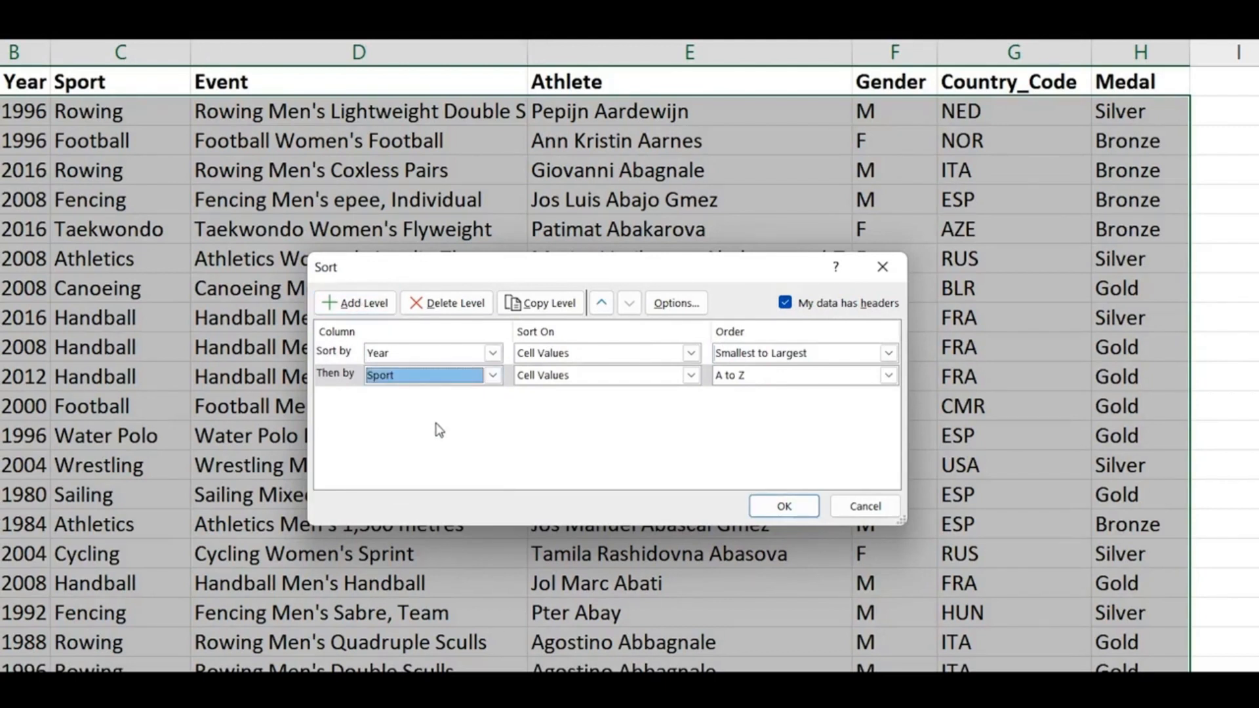
{"action": "left_click", "coordinate": [888, 376]}
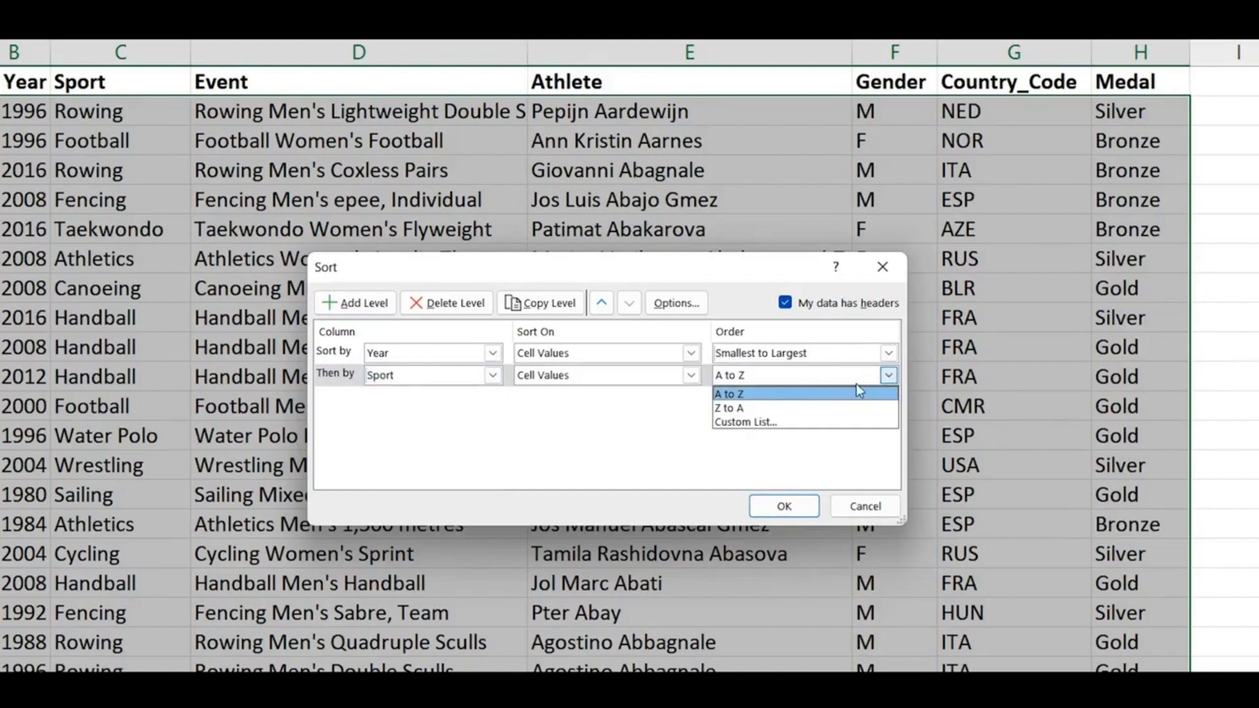
{"action": "left_click", "coordinate": [845, 395]}
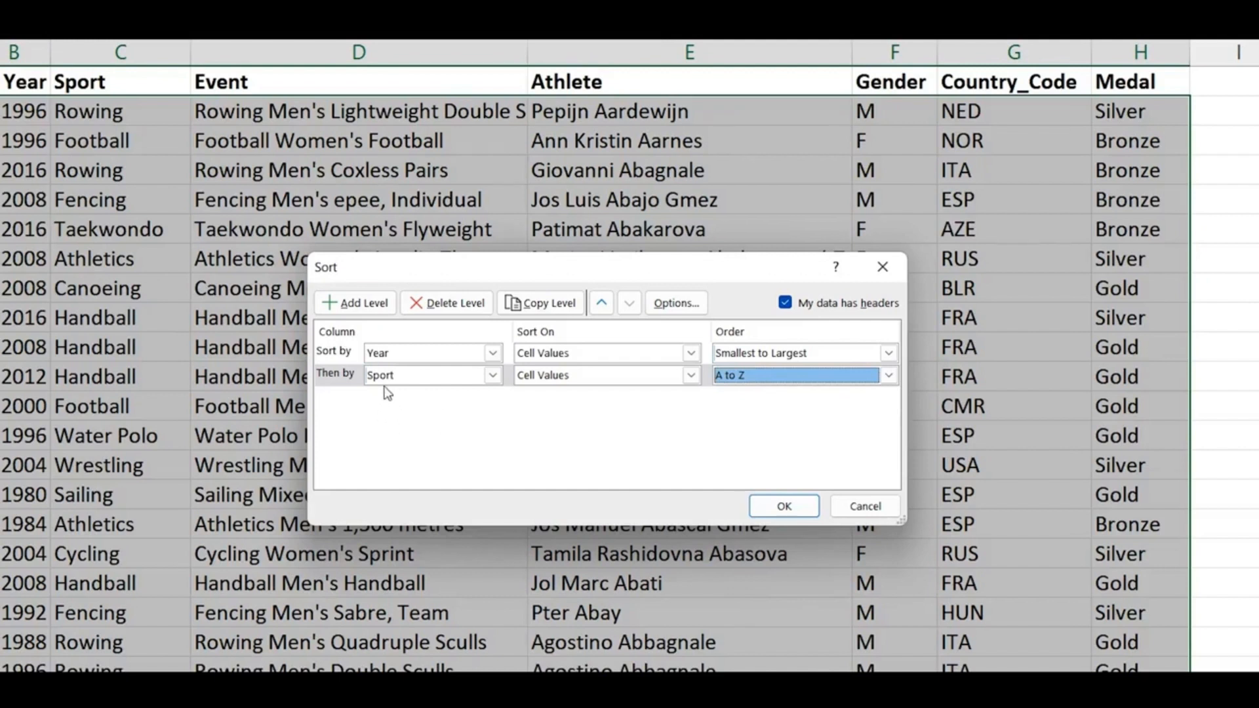
Step: Add a third sort level by Event, ordered A to Z, and apply the sort to the table
{"action": "left_click", "coordinate": [359, 303]}
{"action": "left_click", "coordinate": [493, 400]}
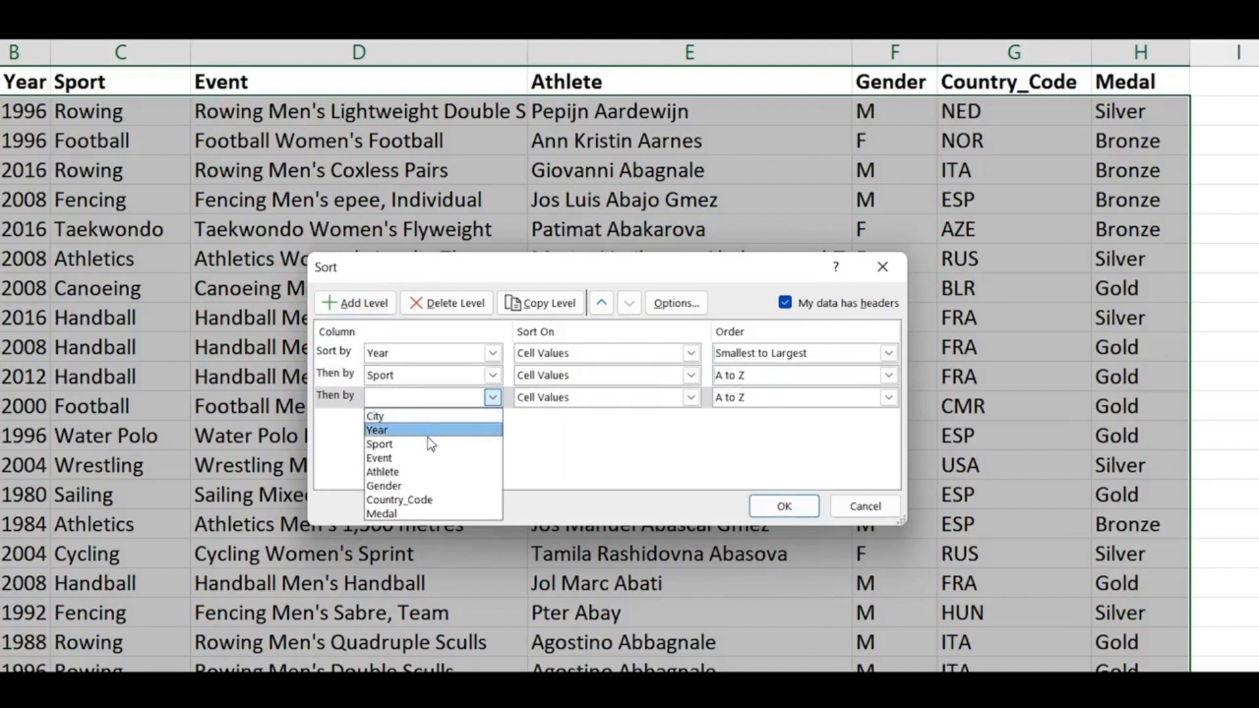
{"action": "left_click", "coordinate": [420, 457]}
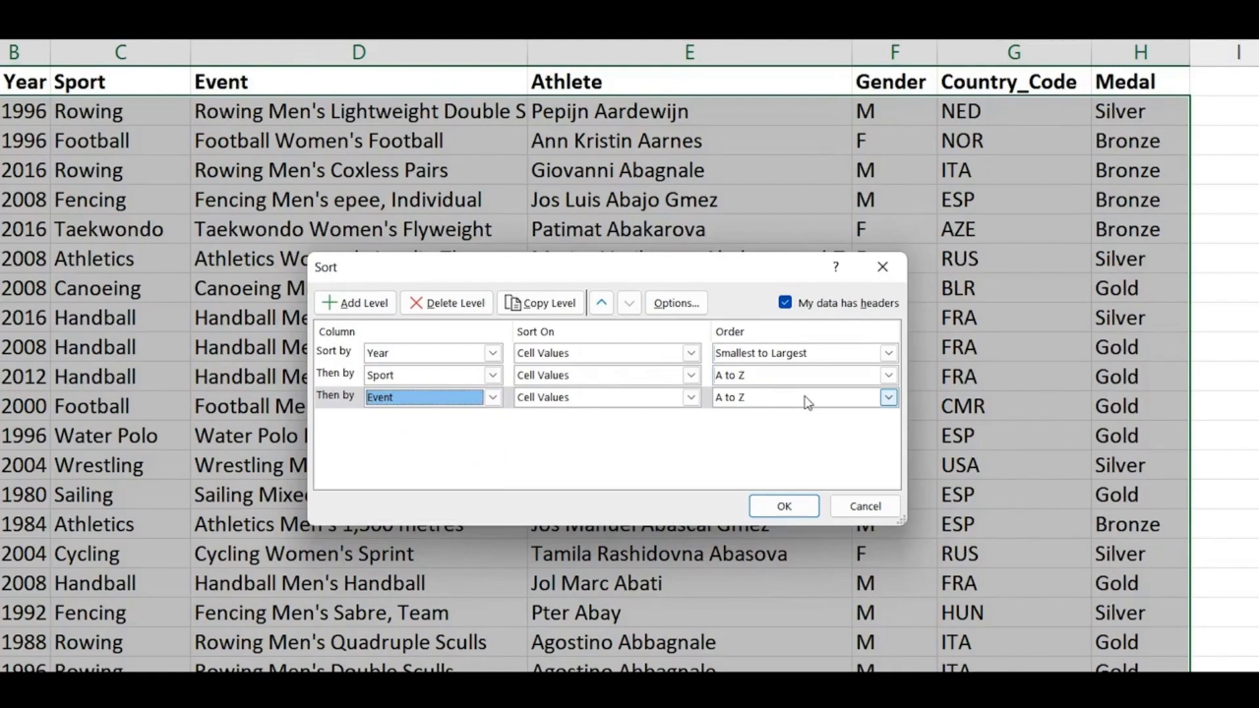
{"action": "left_click", "coordinate": [785, 507]}
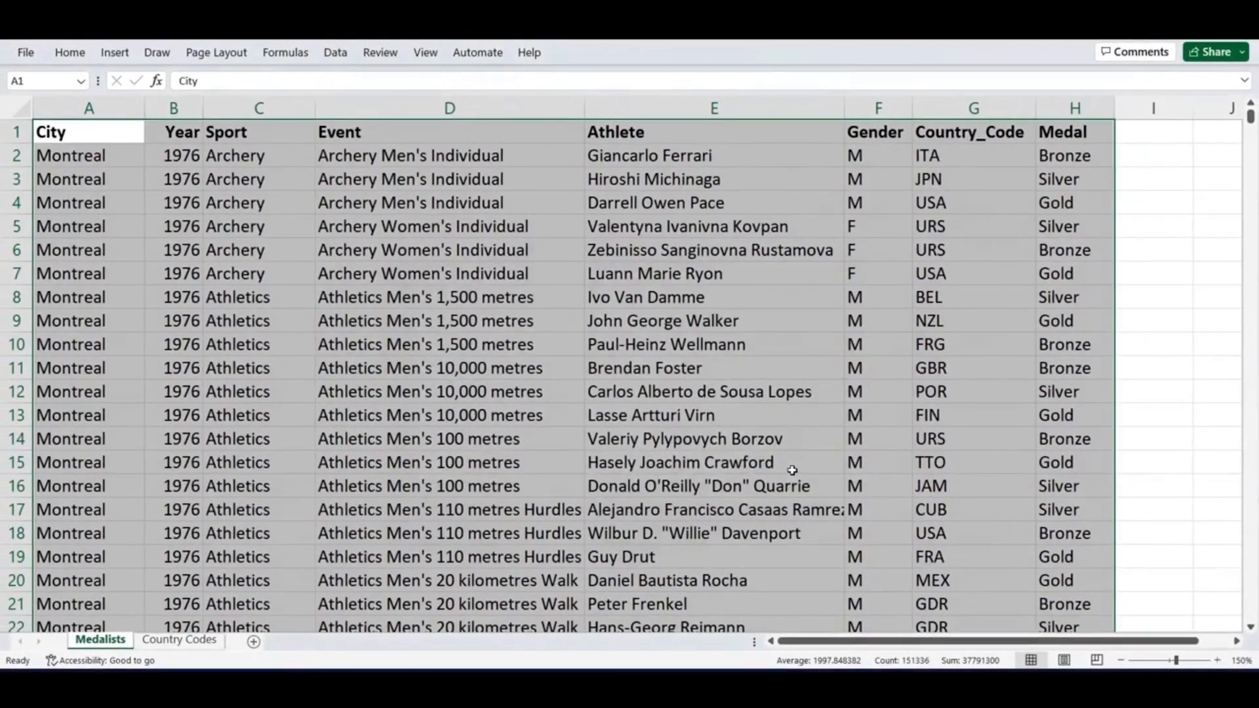
{"action": "left_click", "coordinate": [519, 220]}
{"action": "key", "text": "ctrl+shift+Down"}
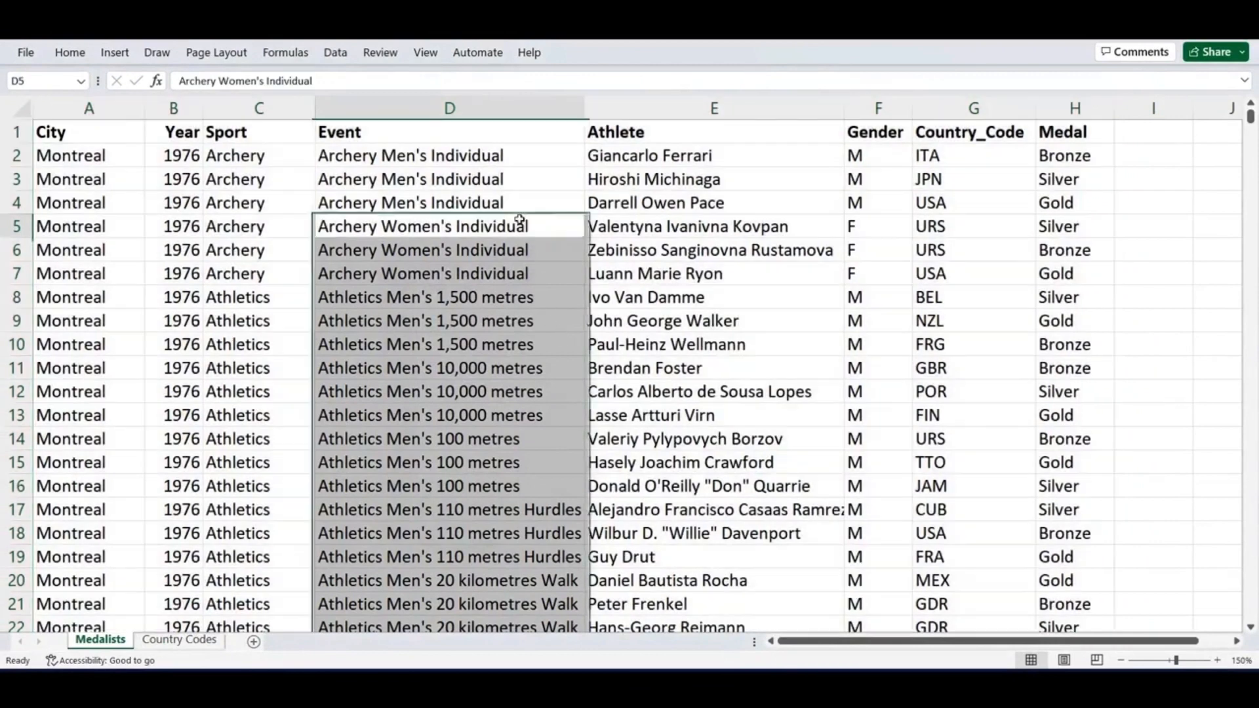
{"action": "left_click", "coordinate": [519, 219]}
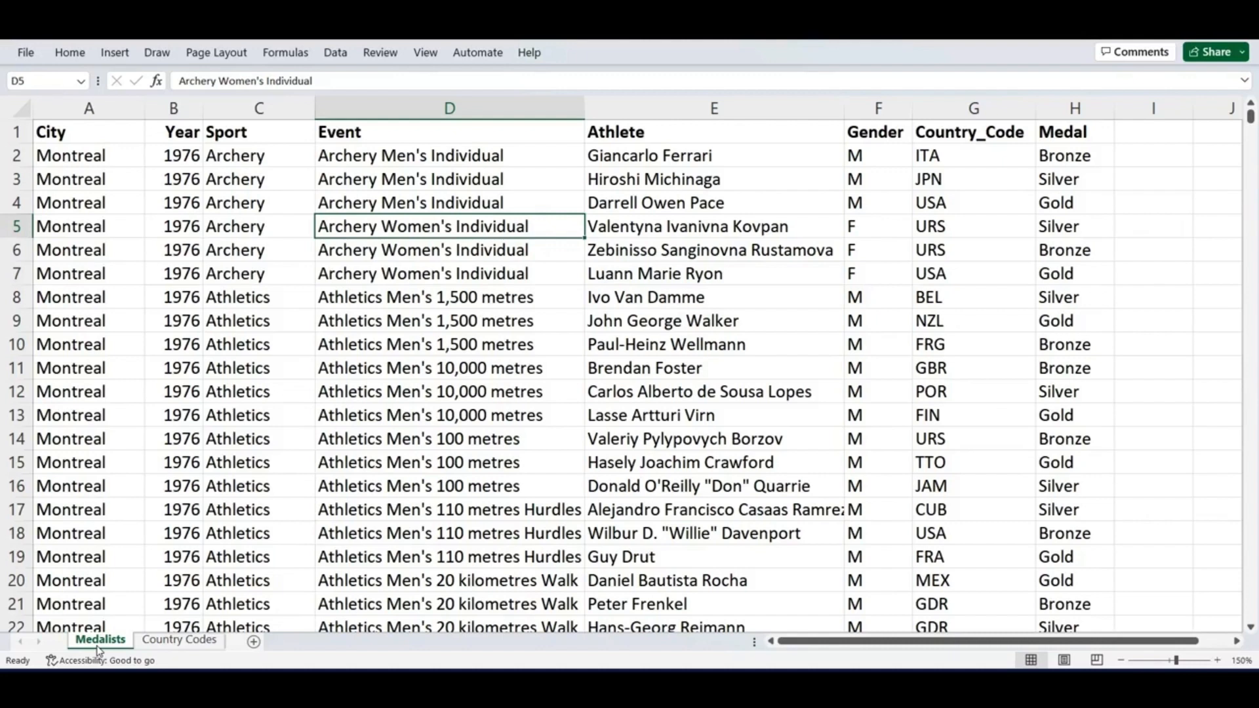
Step: Add a new worksheet after the Country Codes sheet and name it My Worksheet
{"action": "left_click", "coordinate": [254, 642]}
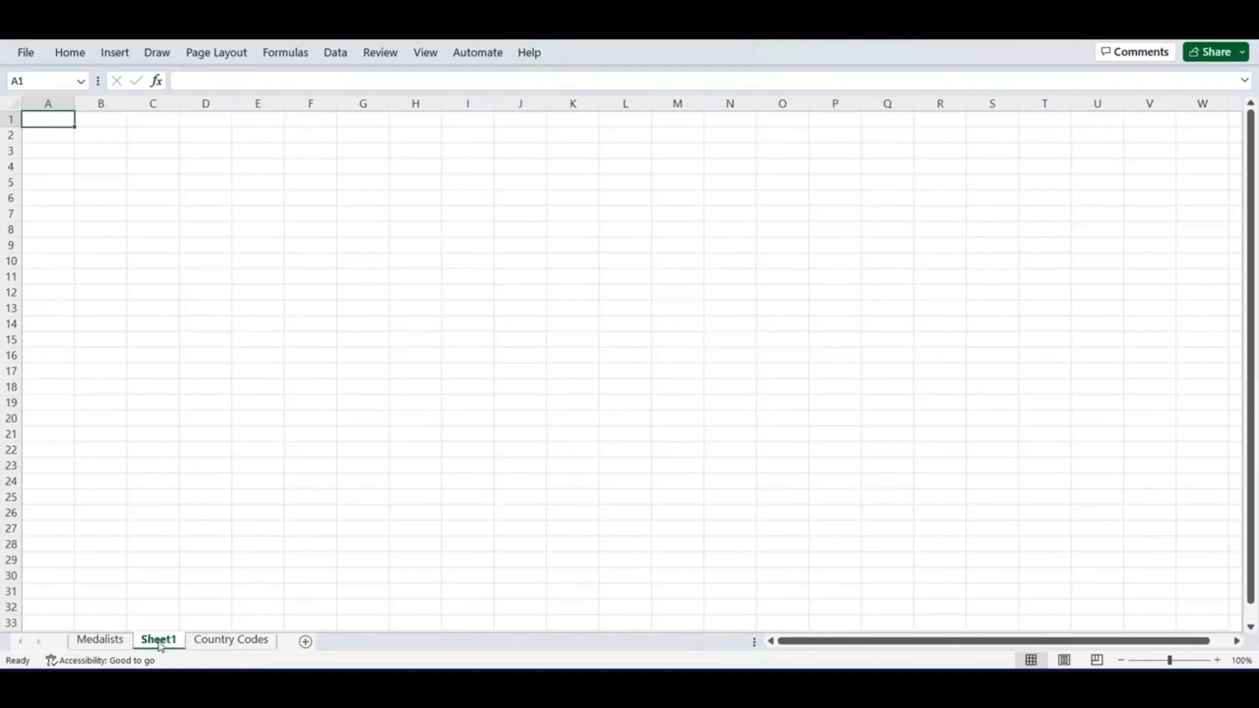
{"action": "left_click_drag", "start_coordinate": [159, 646], "coordinate": [288, 643]}
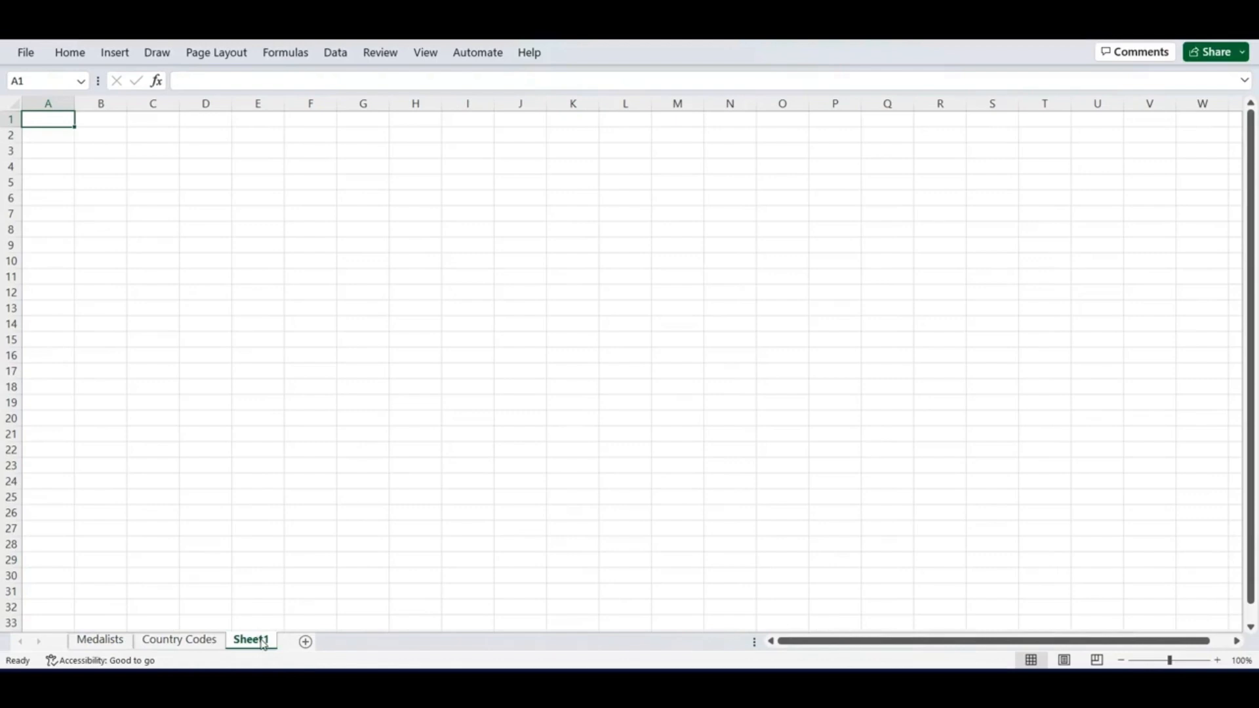
{"action": "right_click", "coordinate": [263, 642]}
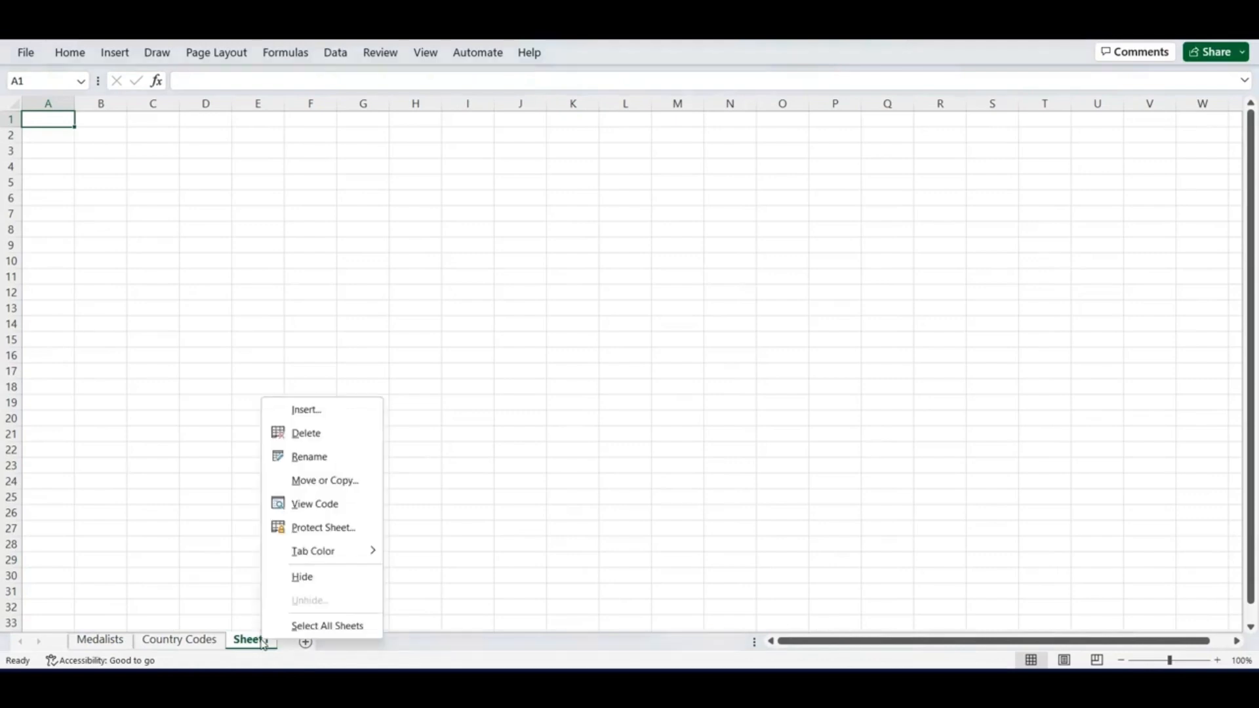
{"action": "left_click", "coordinate": [326, 455]}
{"action": "type", "text": "M"}
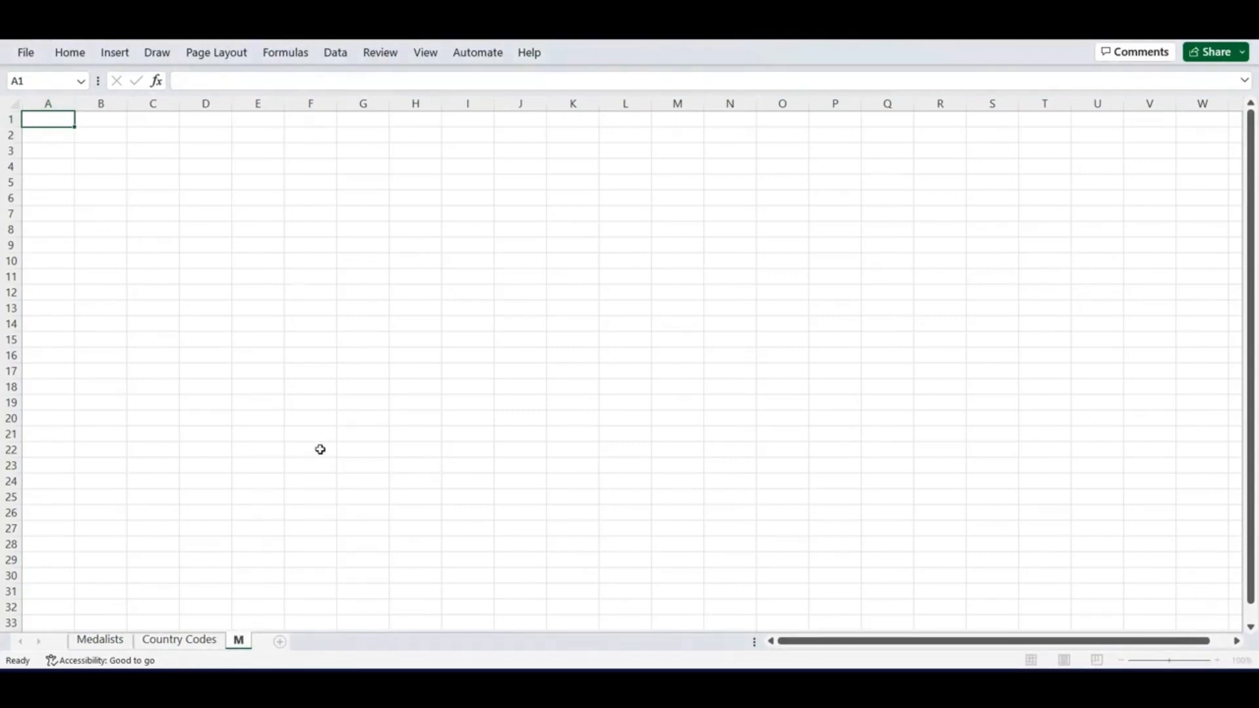
{"action": "type", "text": "y Work"}
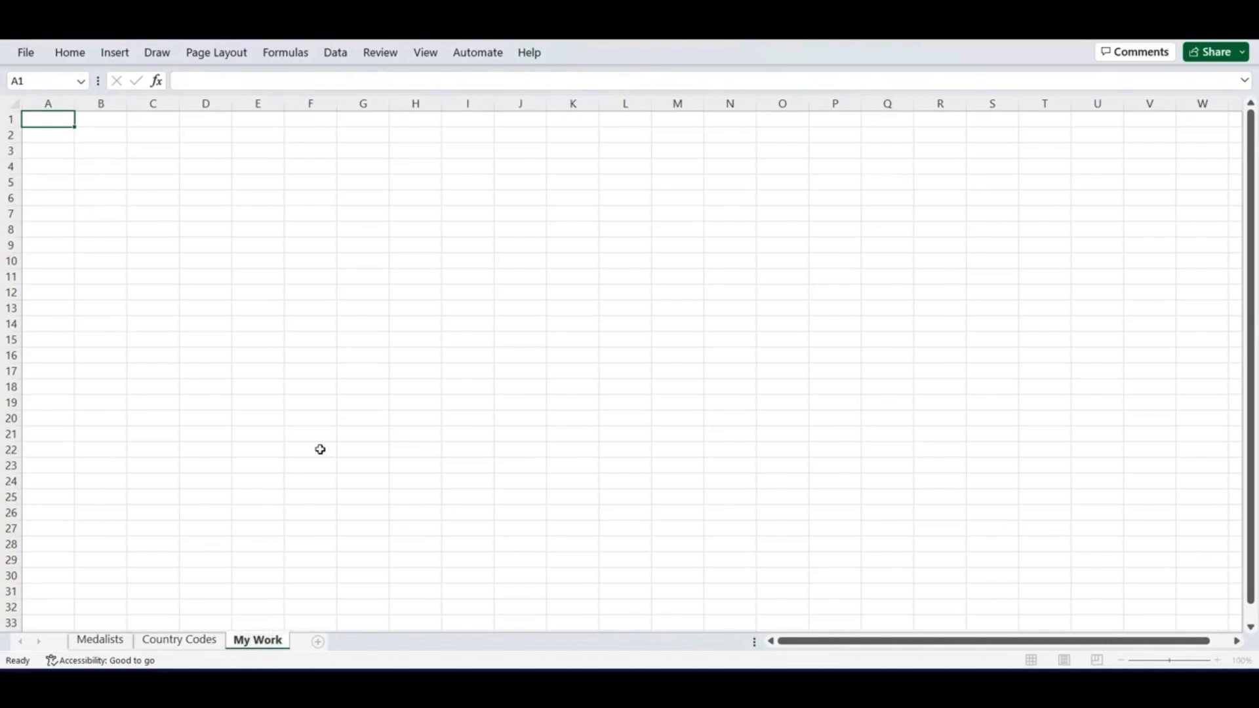
{"action": "type", "text": "sheet"}
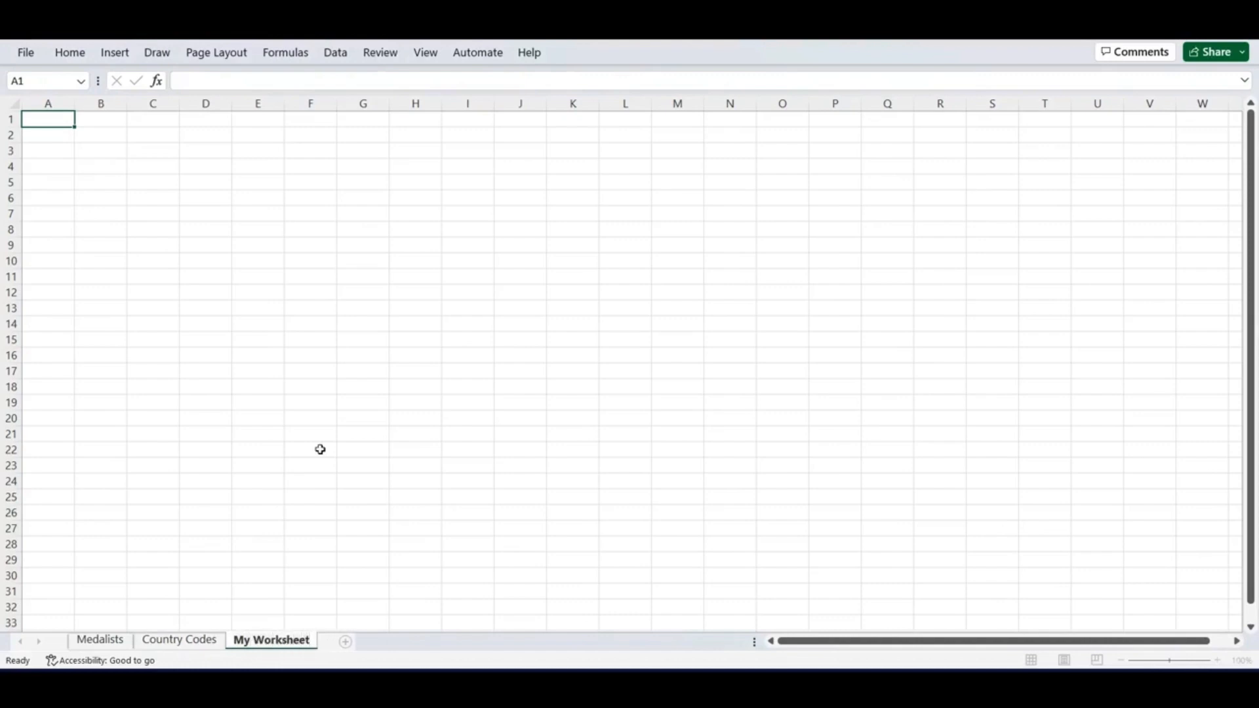
{"action": "left_click", "coordinate": [366, 580]}
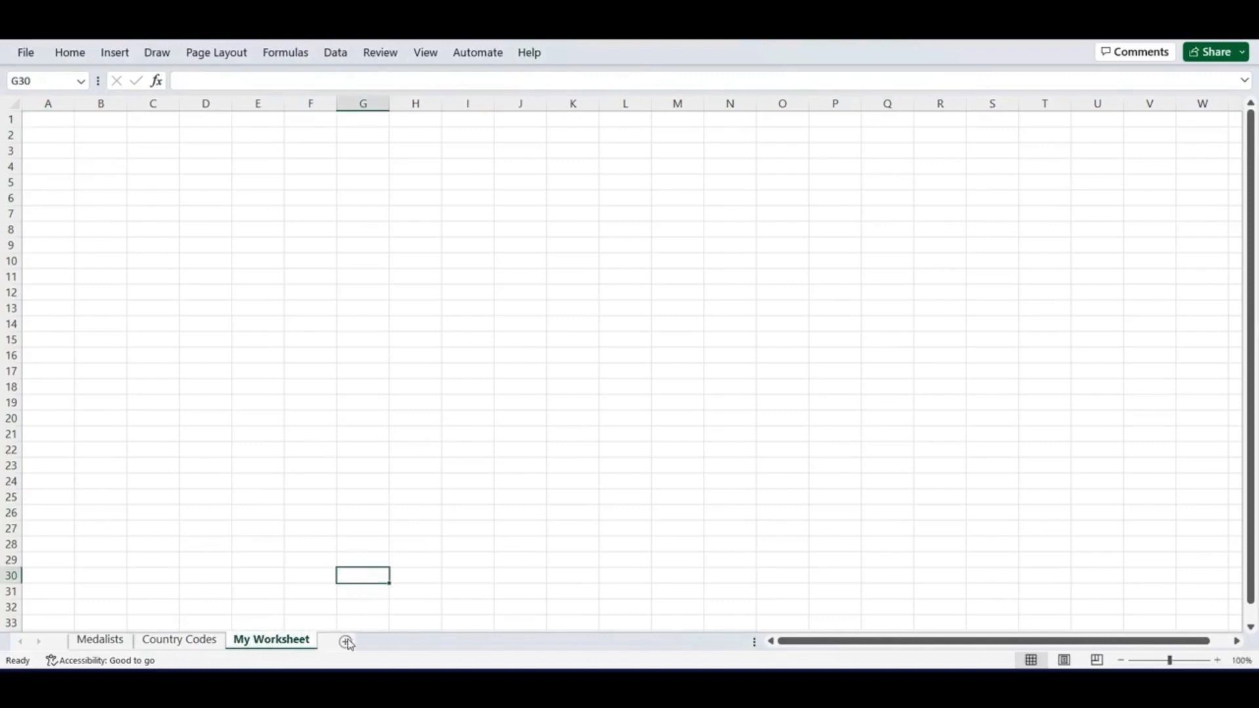
Step: Add another blank worksheet after My Worksheet
{"action": "left_click", "coordinate": [346, 642]}
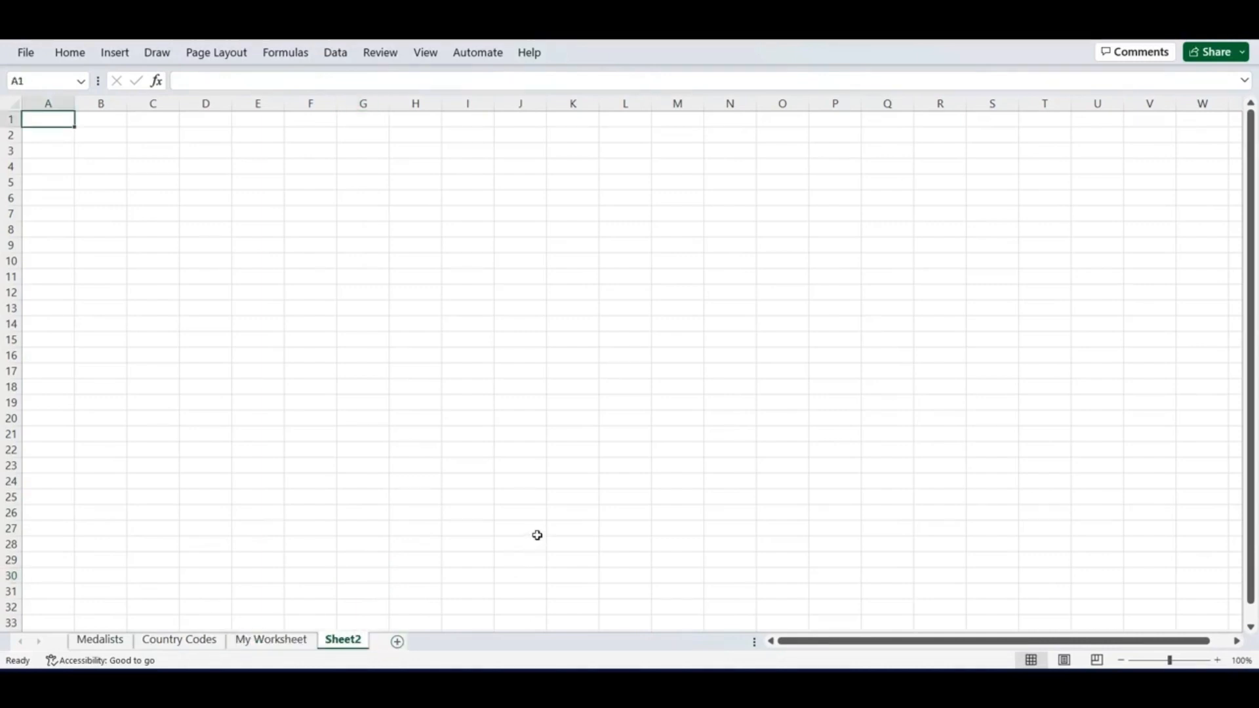
Step: Delete the blank Sheet2 and My Worksheet, leaving the Medalists and Country Codes sheets
{"action": "right_click", "coordinate": [344, 646]}
{"action": "left_click", "coordinate": [387, 435]}
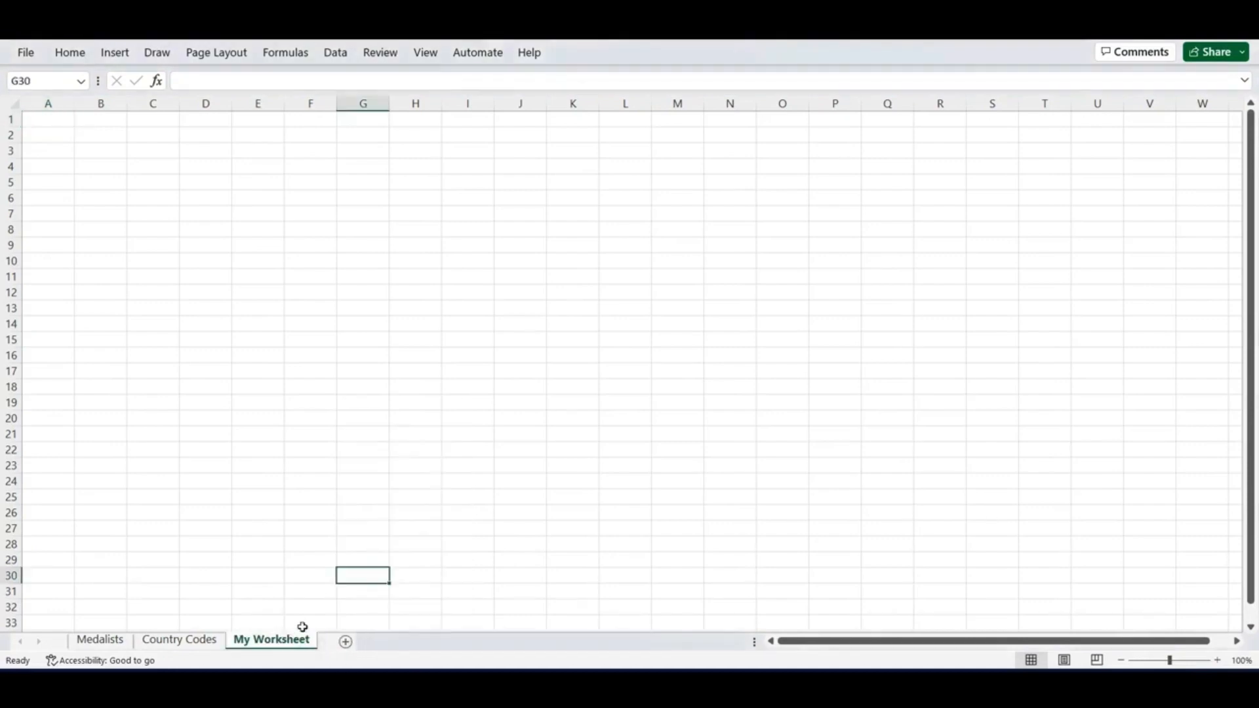
{"action": "right_click", "coordinate": [292, 642]}
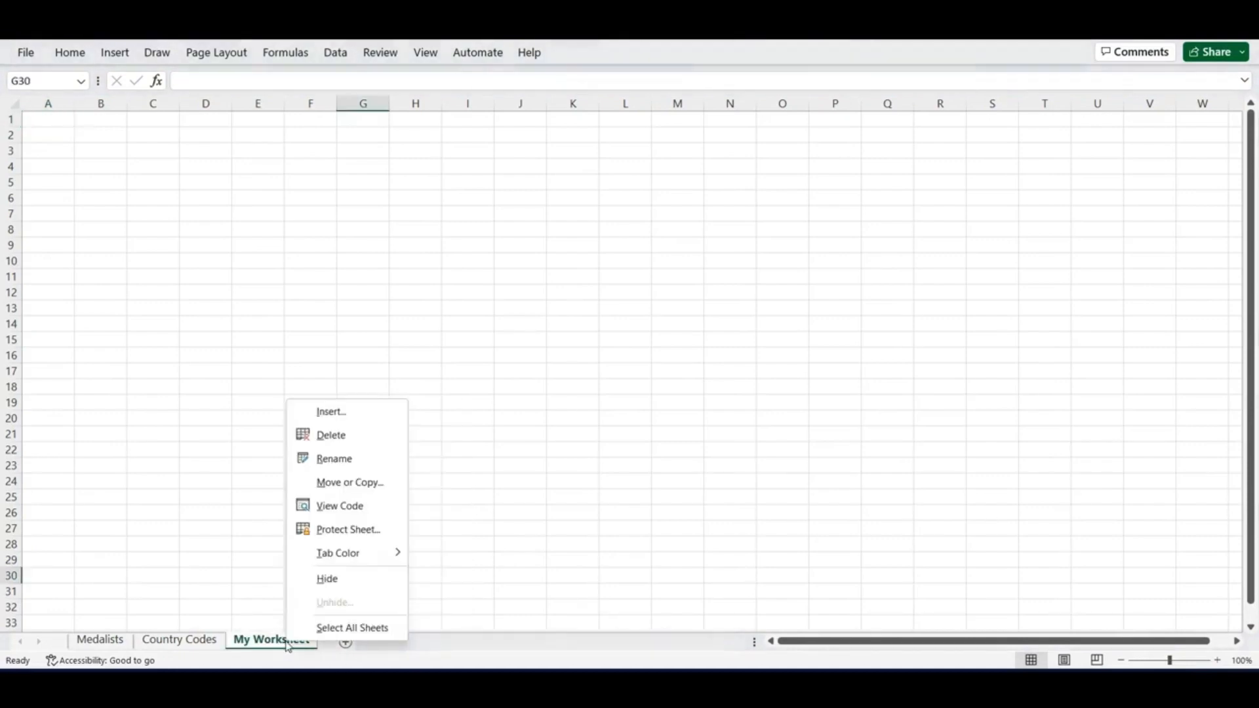
{"action": "left_click", "coordinate": [339, 435]}
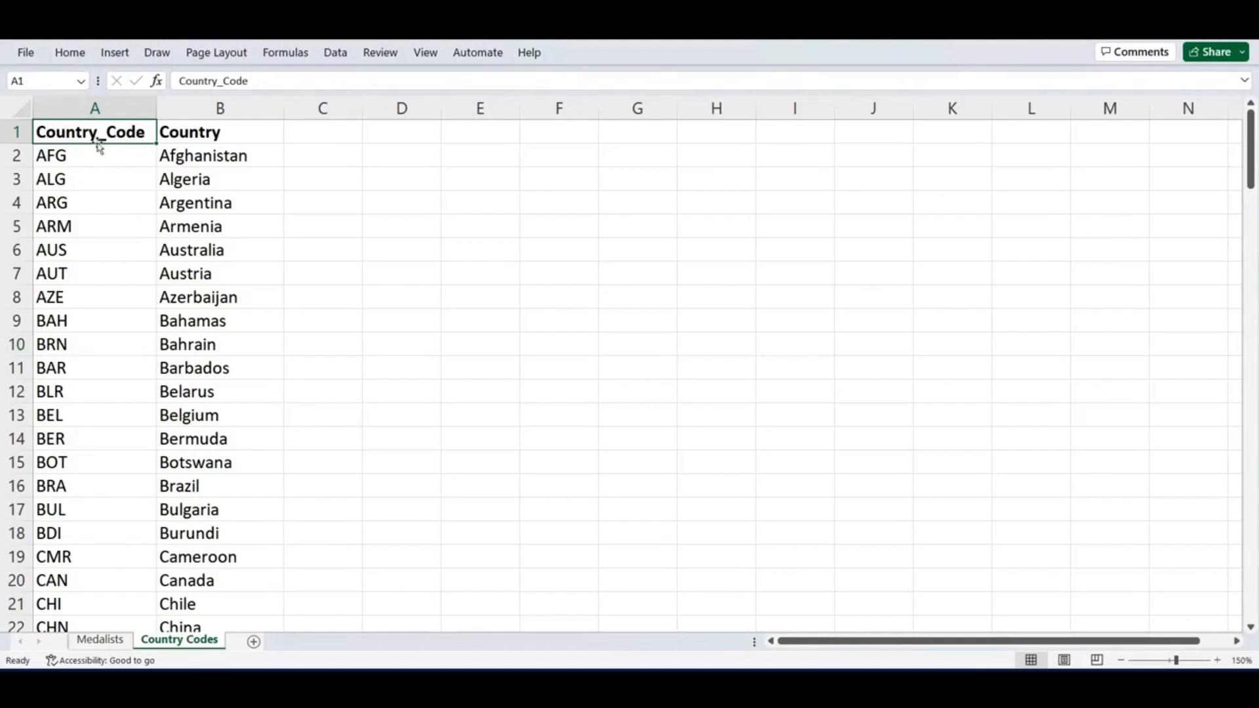
Step: Examine the Country_Code and Country columns on the Country Codes sheet
{"action": "left_click", "coordinate": [99, 108]}
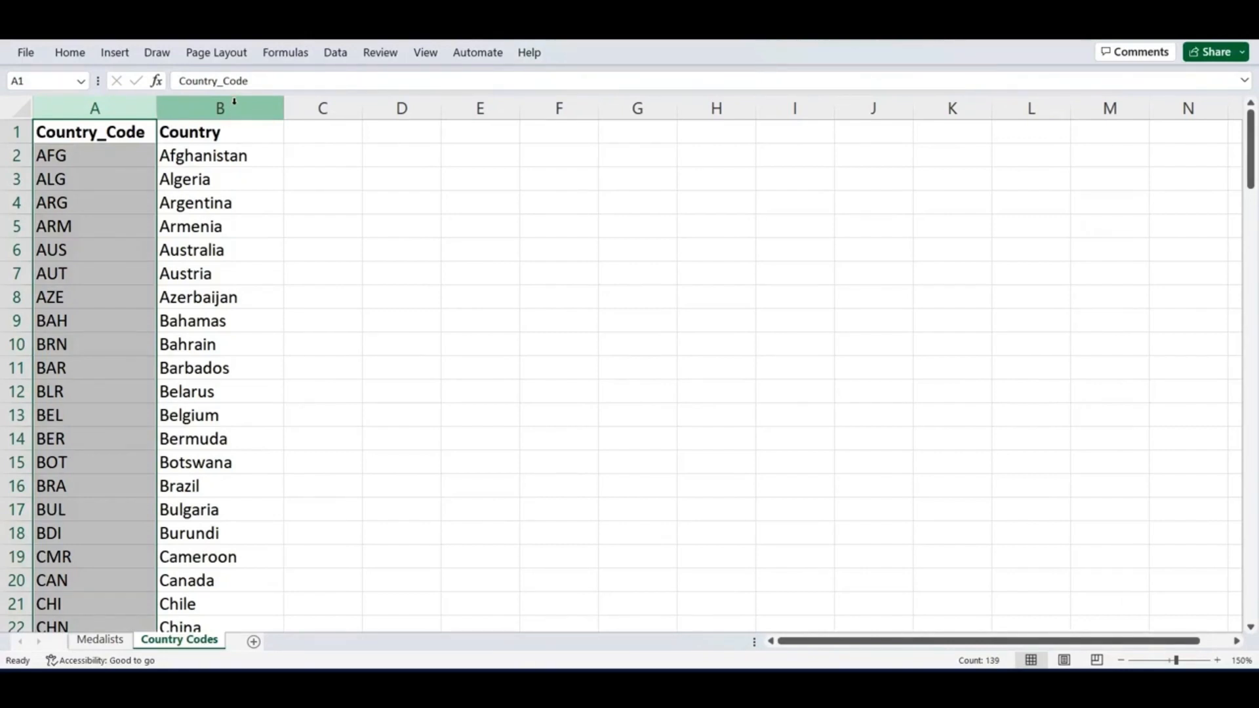
{"action": "left_click", "coordinate": [234, 102]}
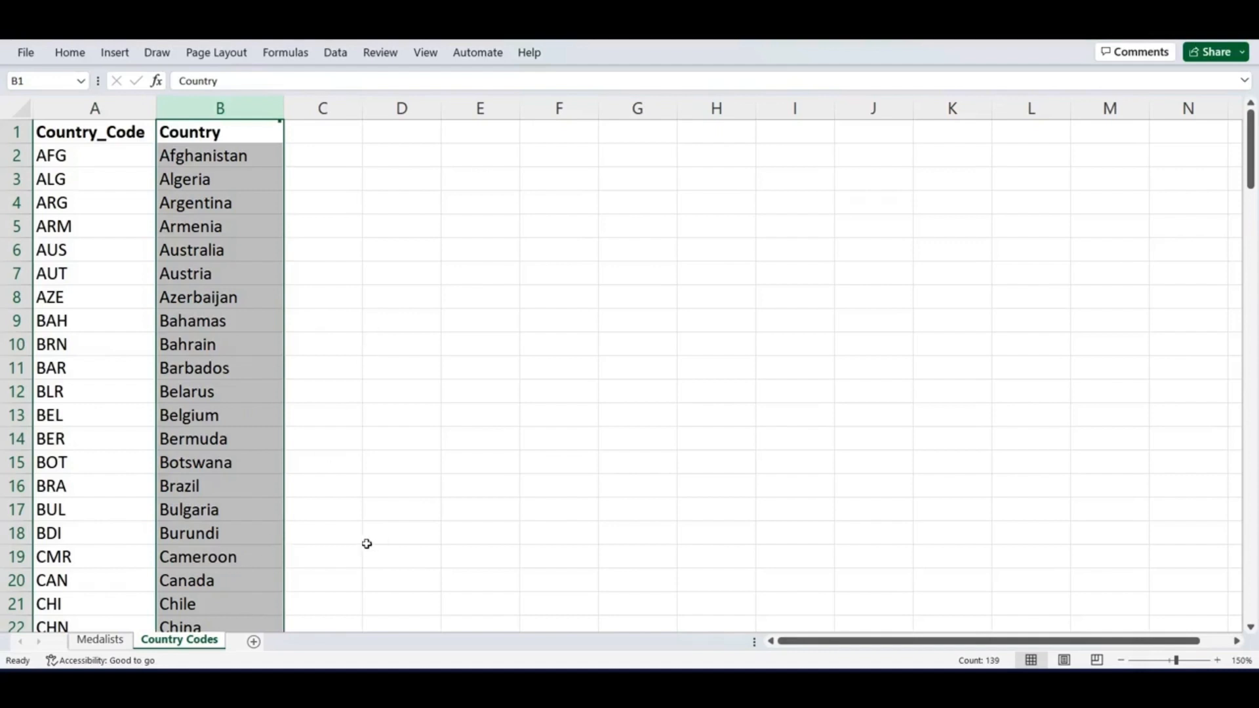
{"action": "left_click", "coordinate": [496, 447]}
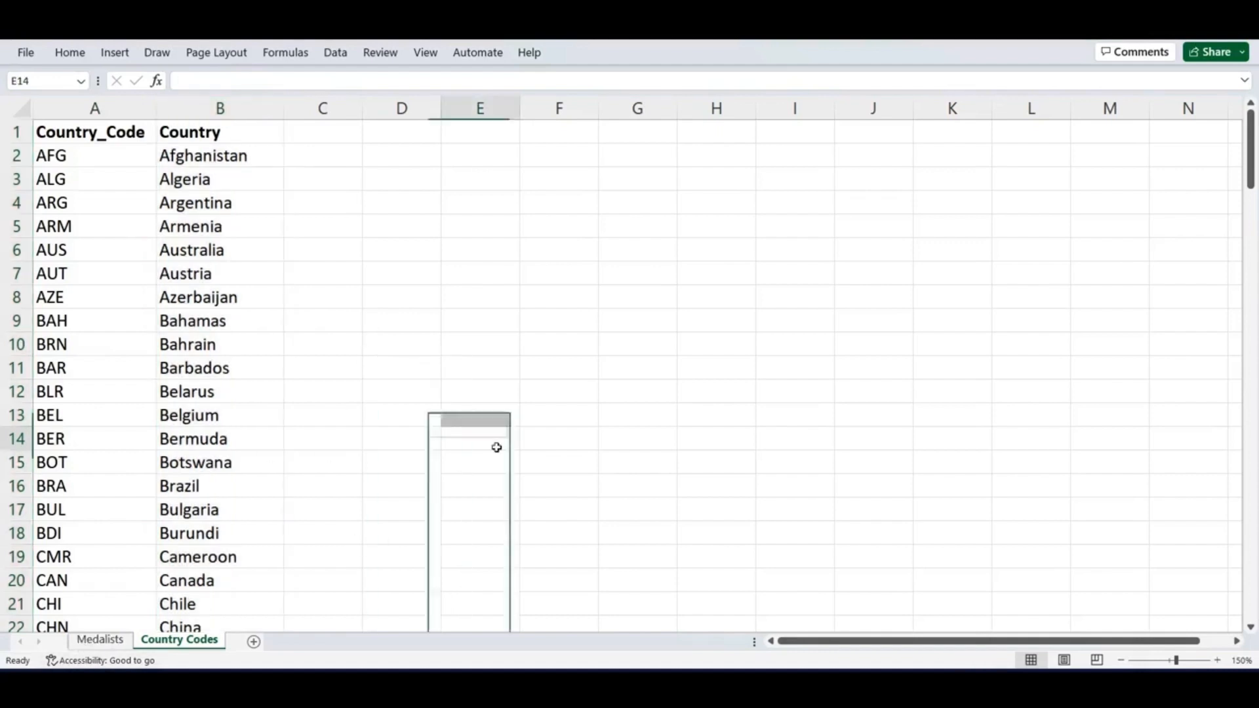
Step: Insert a blank column before the Medal column on the Medalists sheet and widen it
{"action": "left_click", "coordinate": [121, 646]}
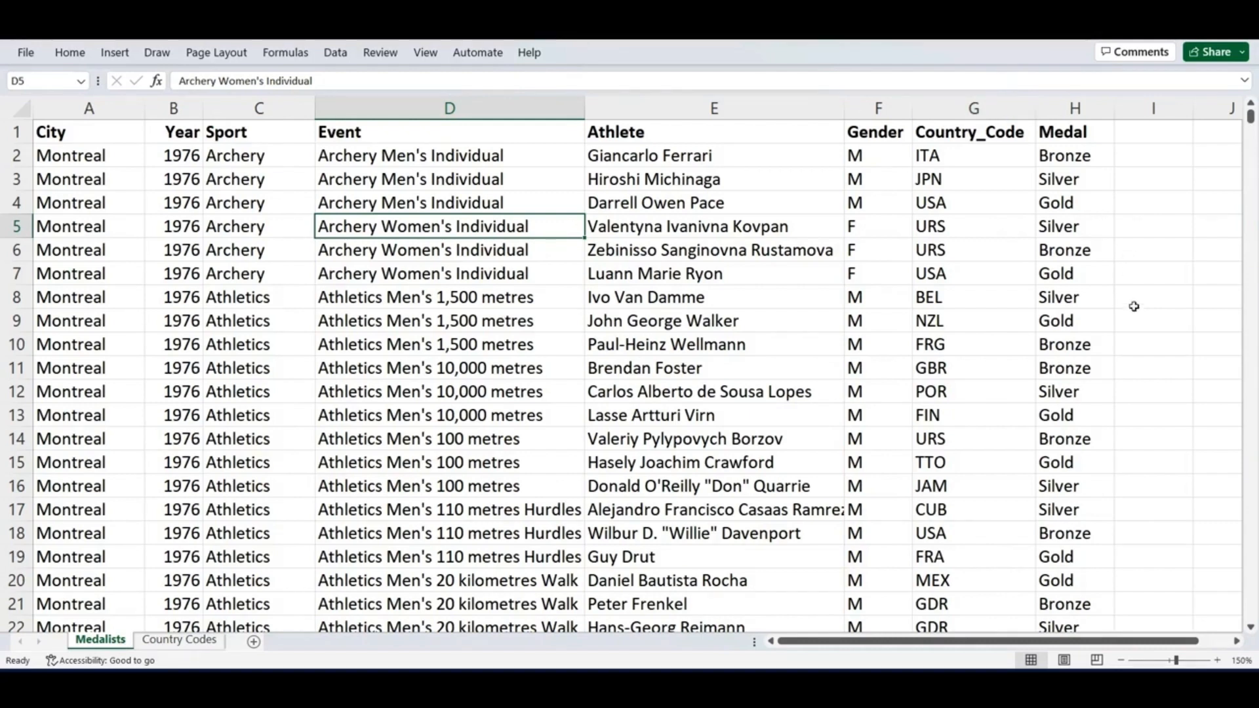
{"action": "left_click", "coordinate": [1237, 642]}
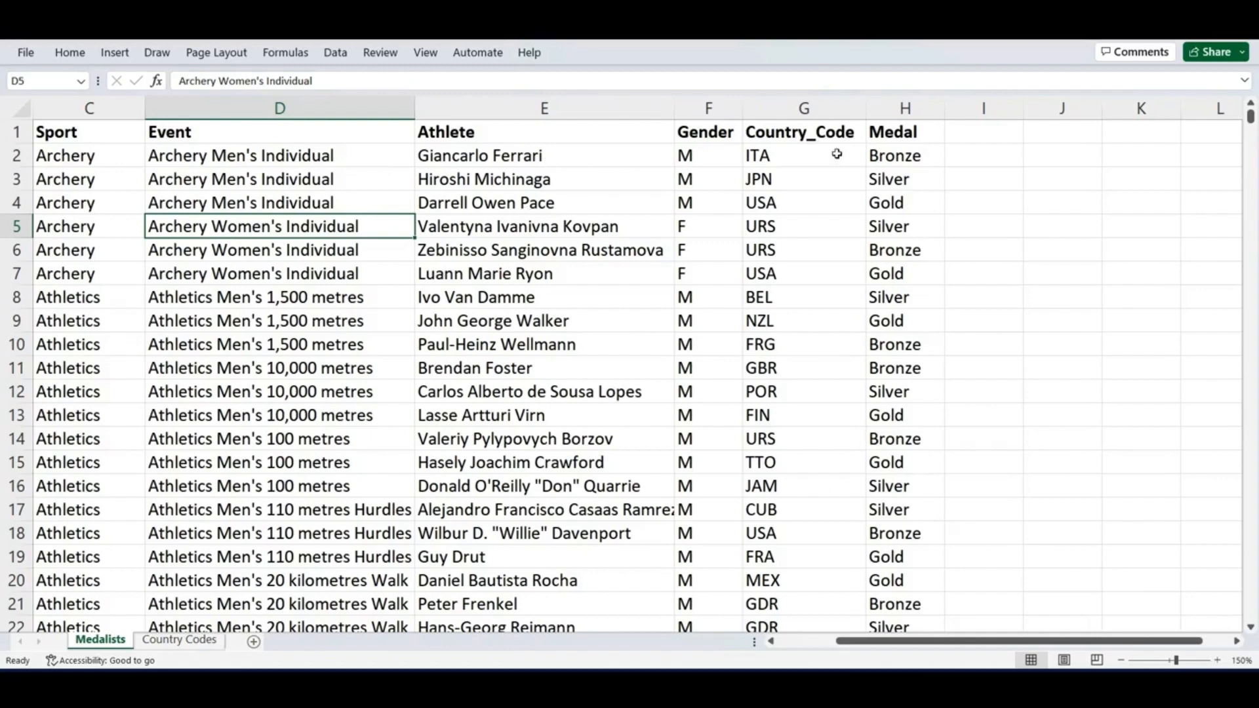
{"action": "left_click", "coordinate": [903, 108]}
{"action": "right_click", "coordinate": [903, 108]}
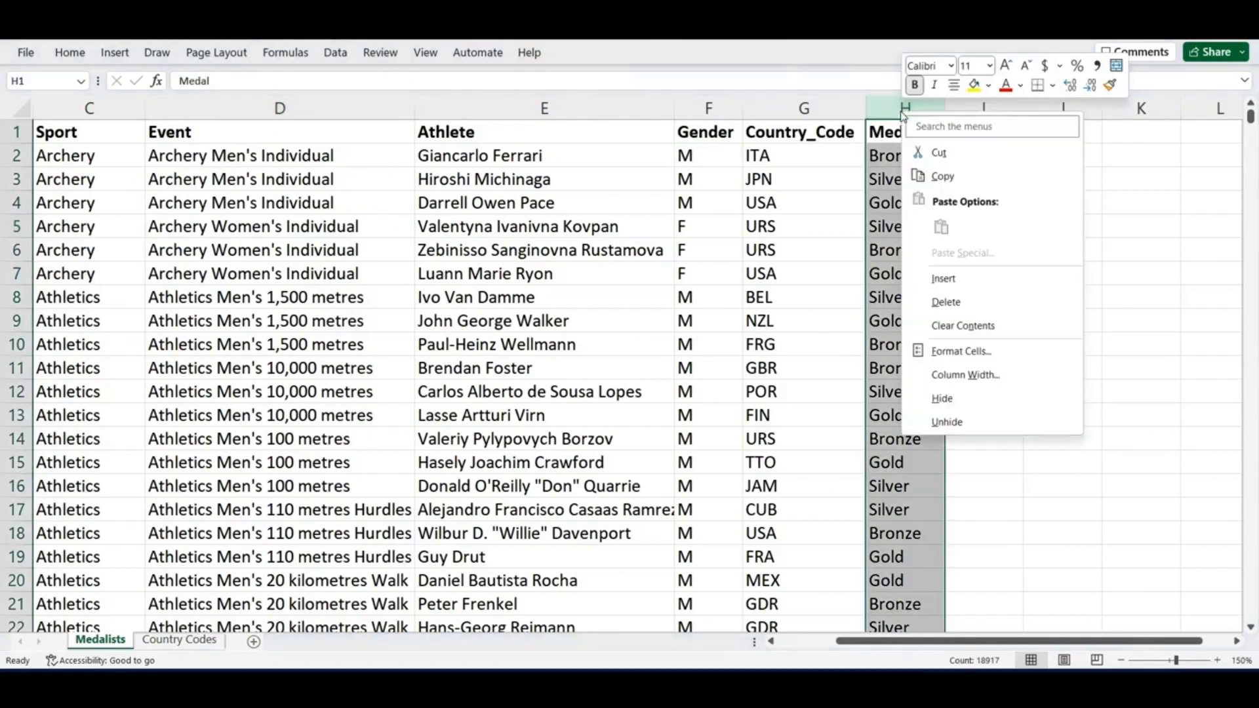
{"action": "left_click", "coordinate": [961, 276]}
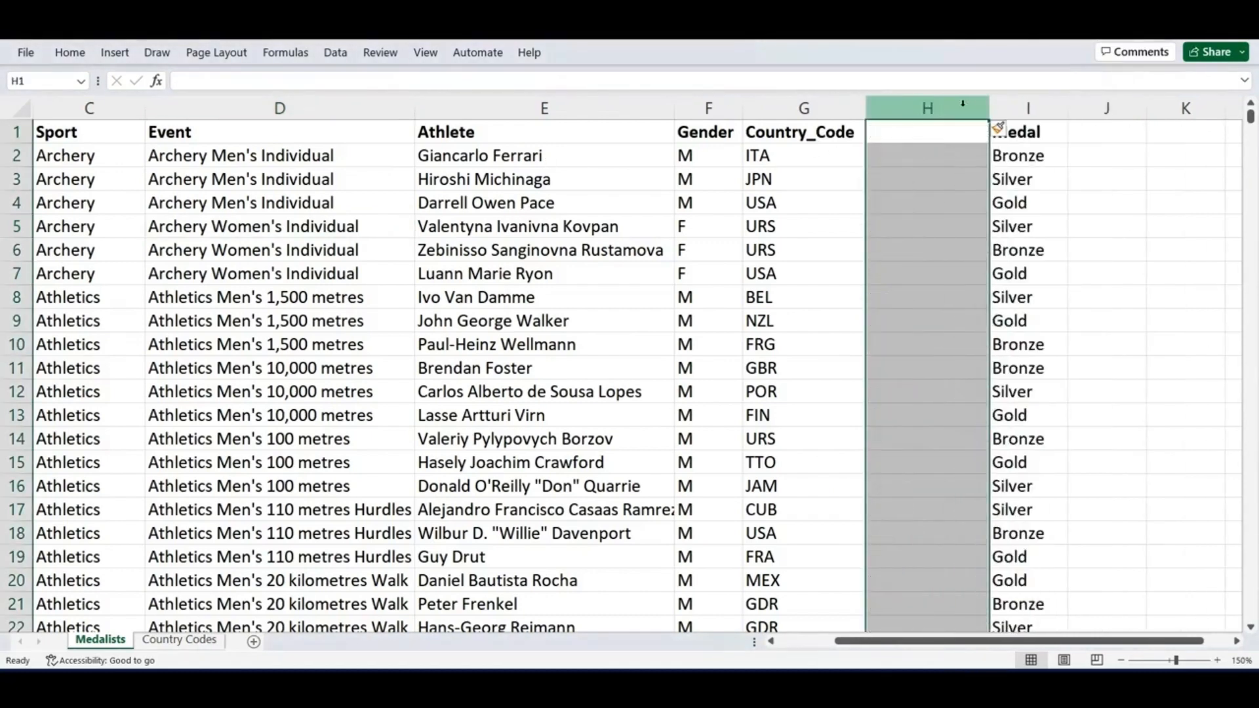
{"action": "left_click_drag", "start_coordinate": [990, 109], "coordinate": [1068, 110]}
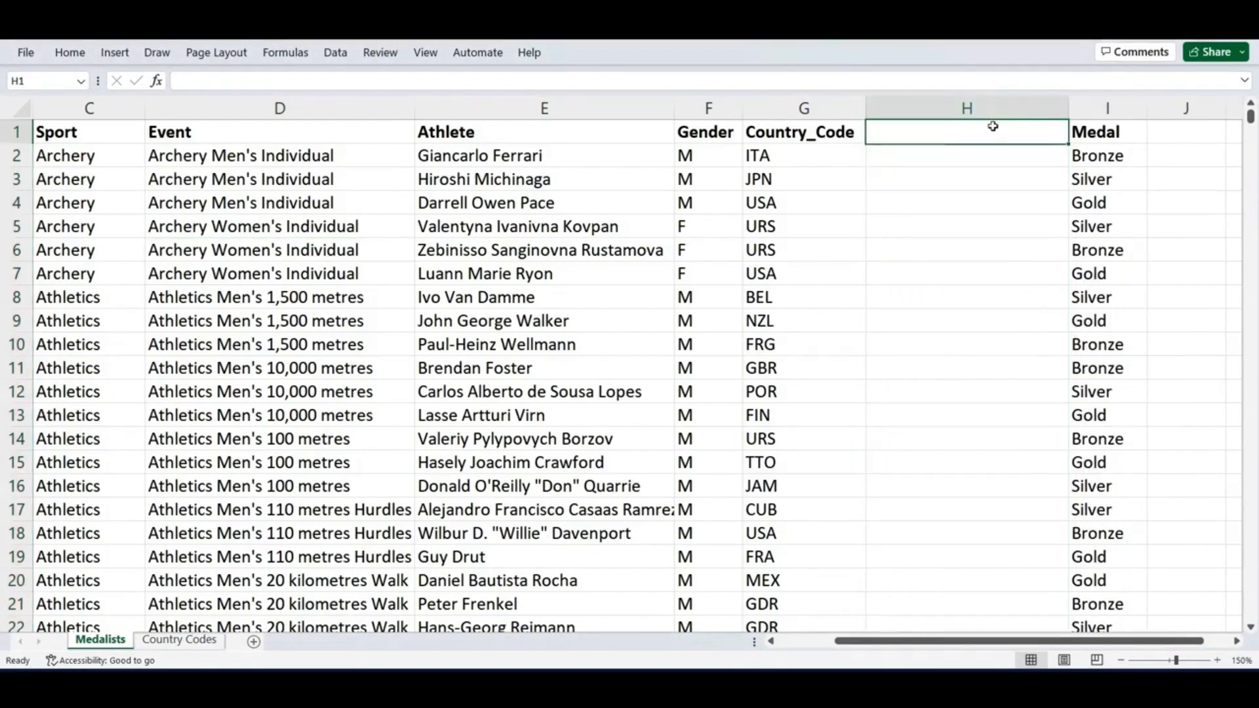
Step: Enter the header Country in cell H1 of the new column
{"action": "left_click", "coordinate": [991, 128]}
{"action": "type", "text": "Countyr"}
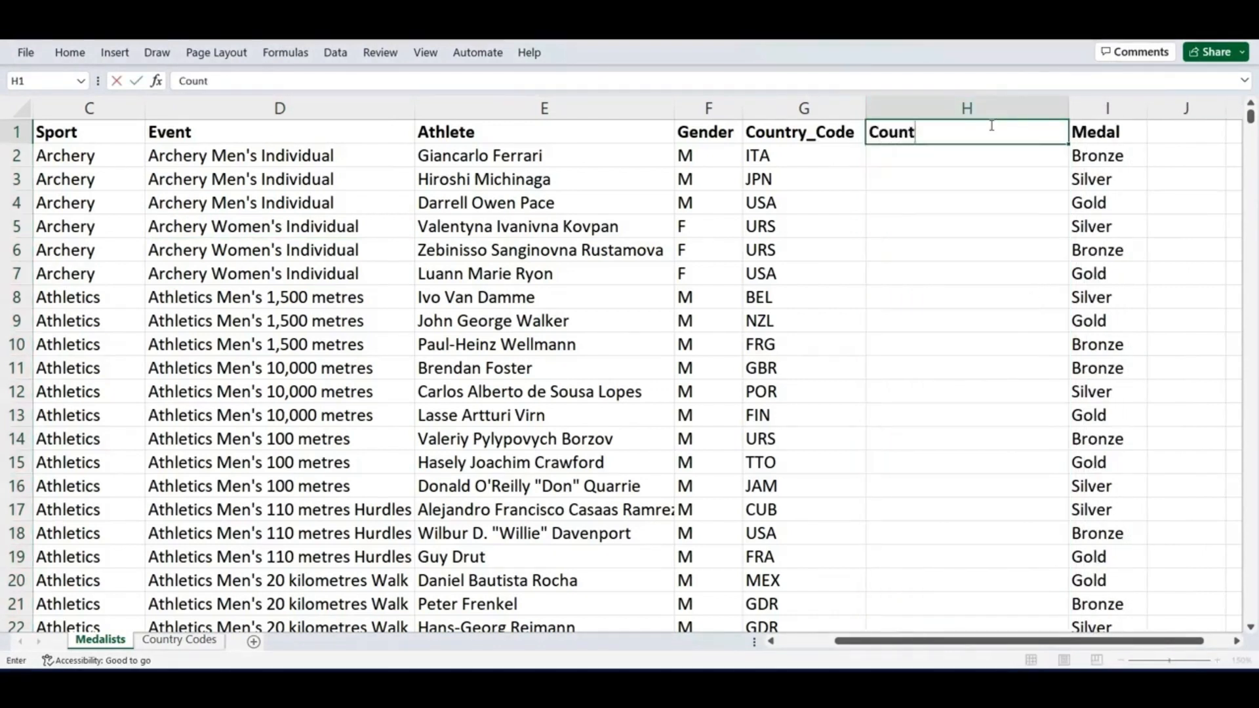
{"action": "key", "text": "BackSpace"}
{"action": "key", "text": "BackSpace"}
{"action": "type", "text": "ry"}
{"action": "key", "text": "Return"}
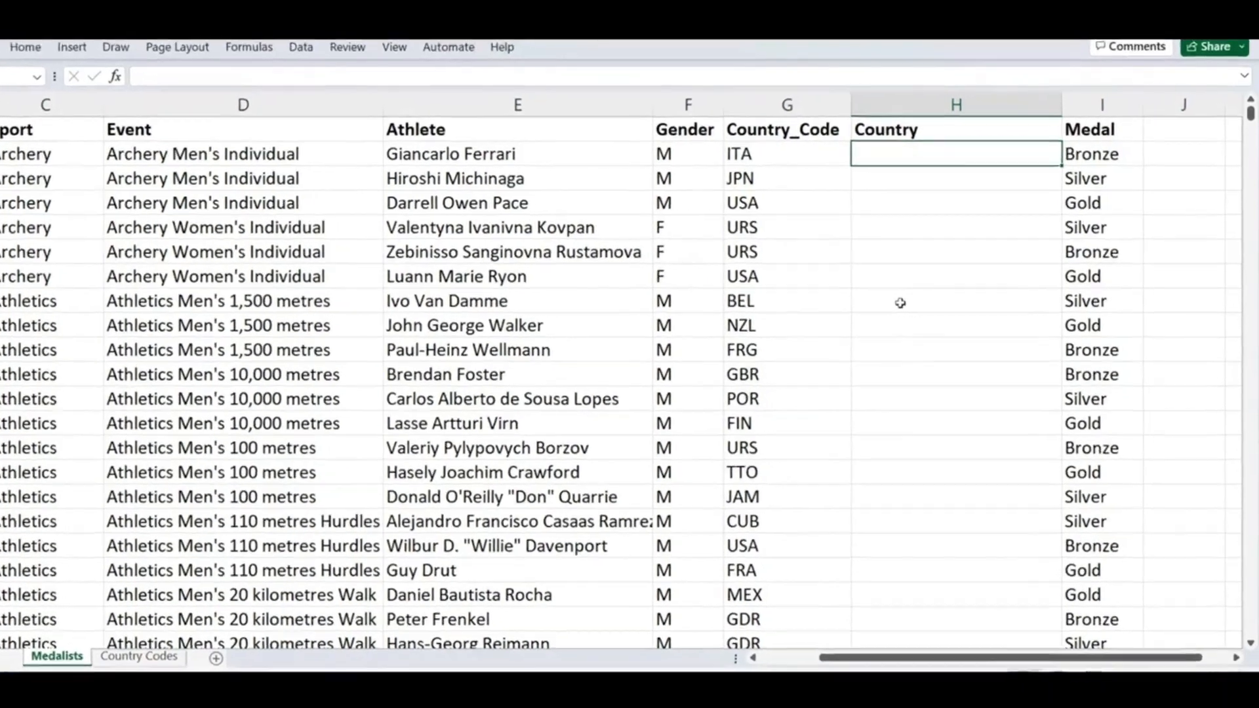
Step: Start a VLOOKUP formula in H2 with the country code in G2 as the lookup value
{"action": "type", "text": "=V"}
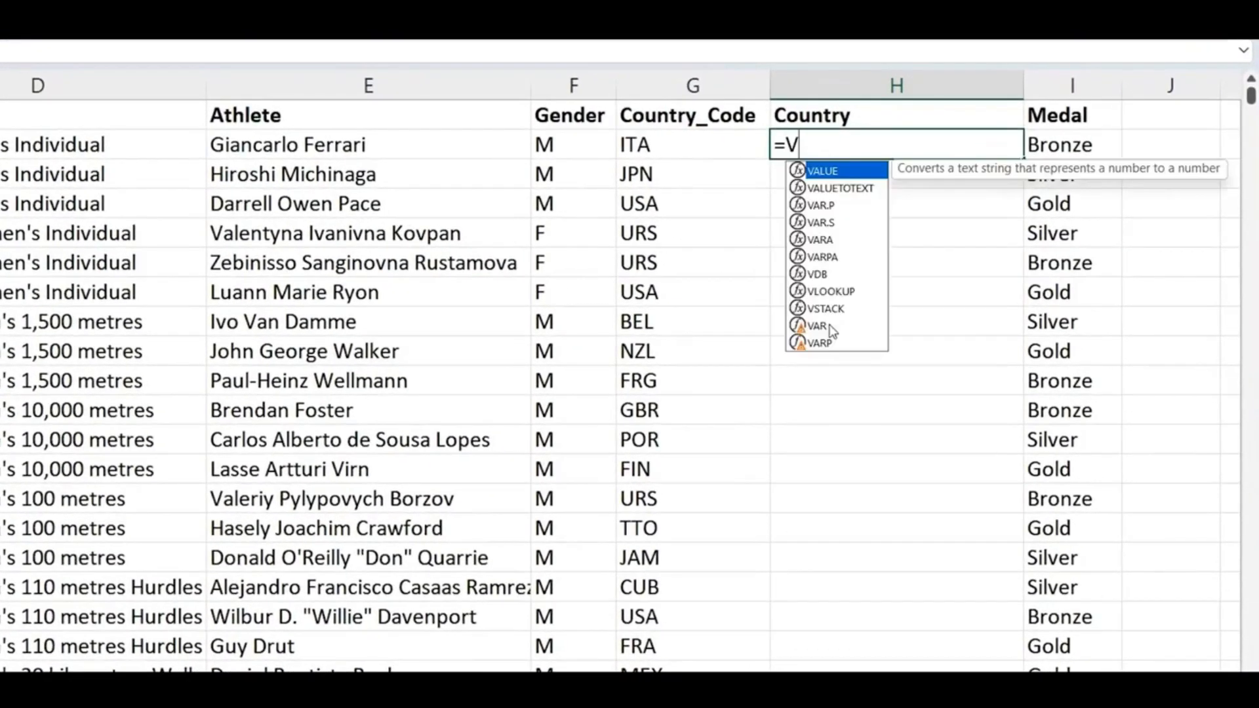
{"action": "type", "text": "LOOKUP"}
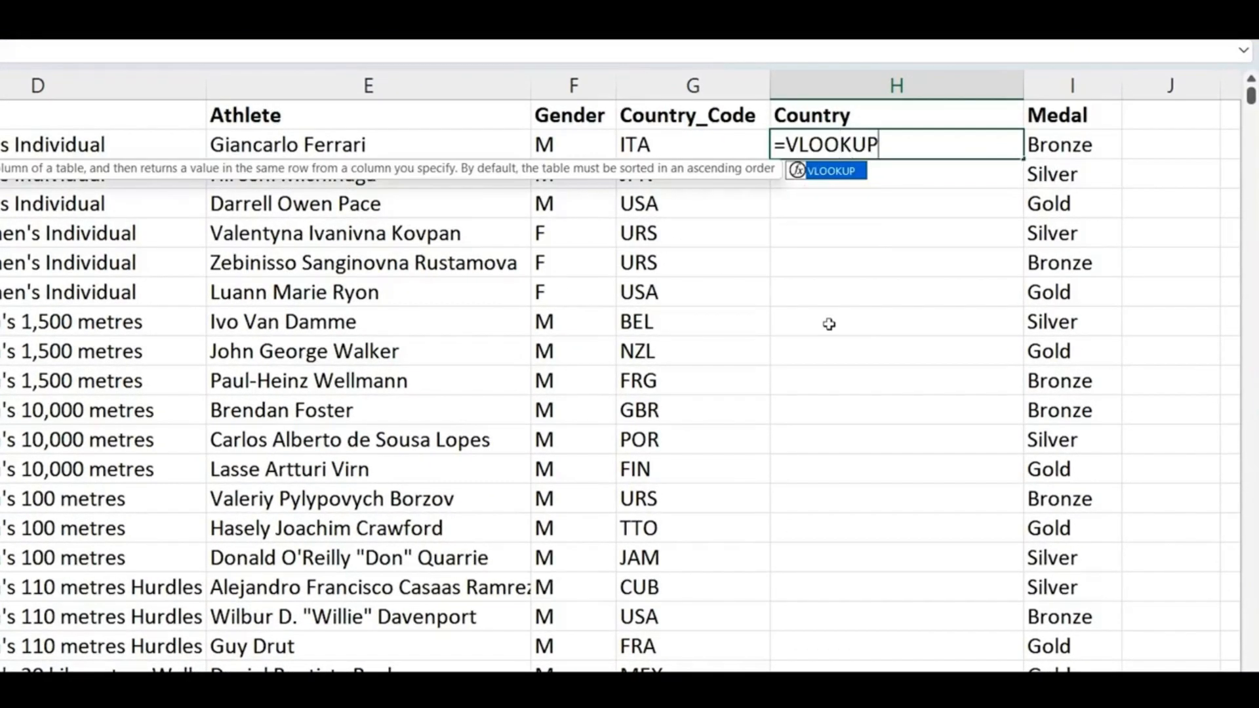
{"action": "type", "text": "("}
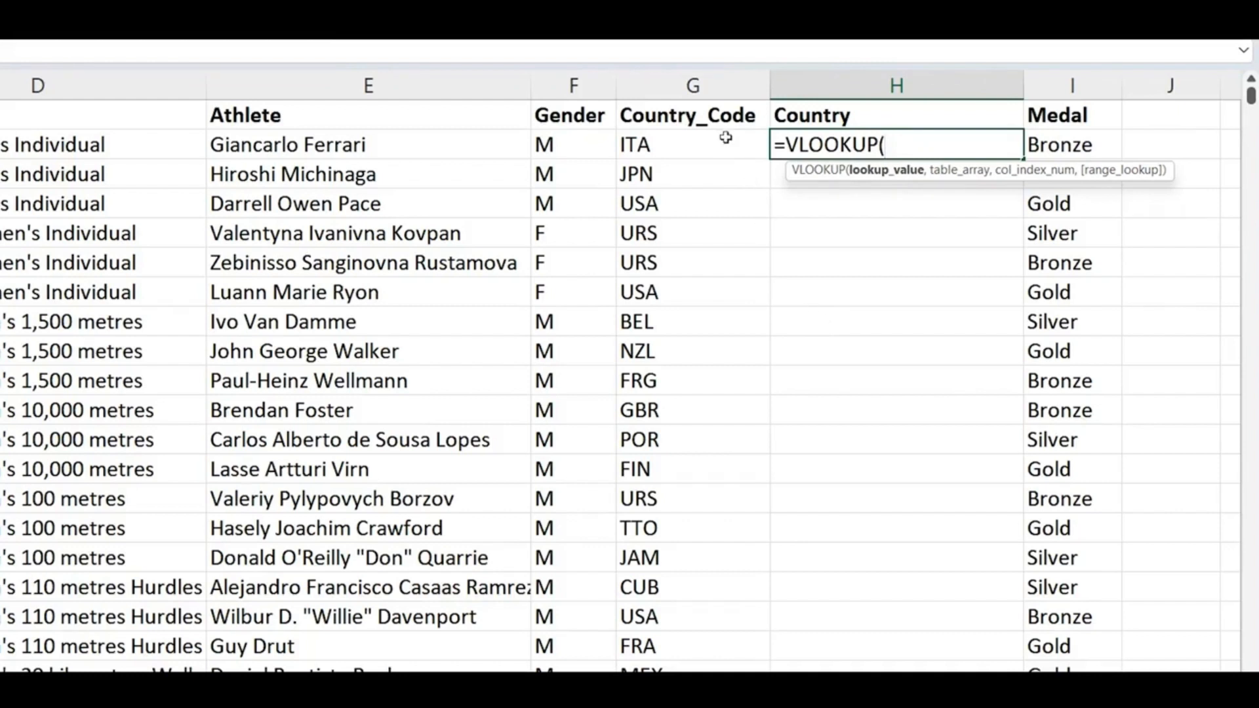
{"action": "left_click", "coordinate": [706, 139]}
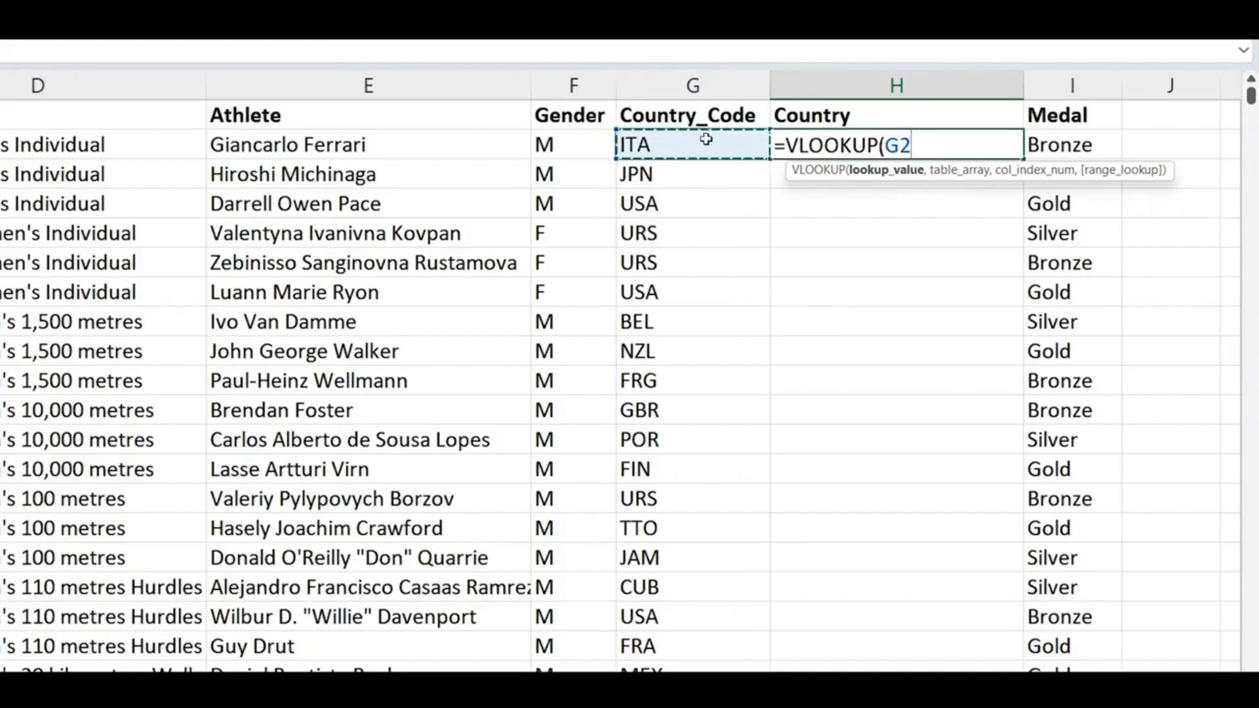
{"action": "type", "text": ","}
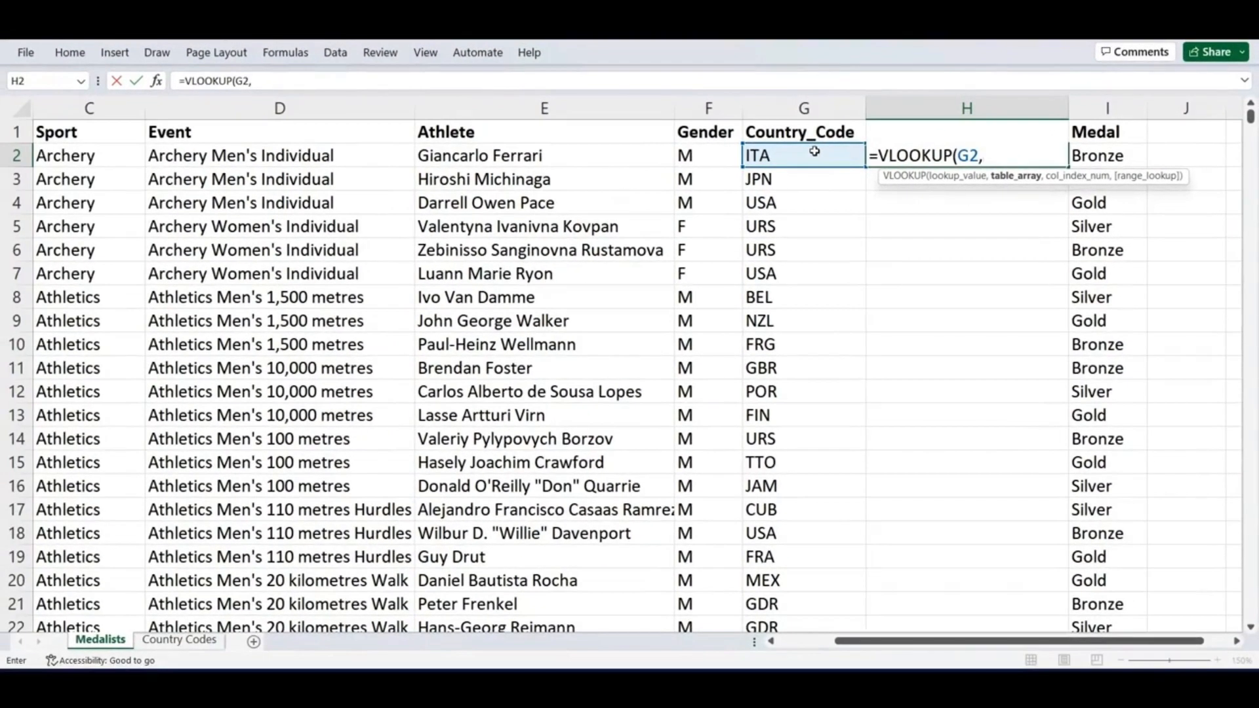
Step: Set the VLOOKUP table array to range A2:B139 on the Country Codes sheet
{"action": "left_click", "coordinate": [179, 640]}
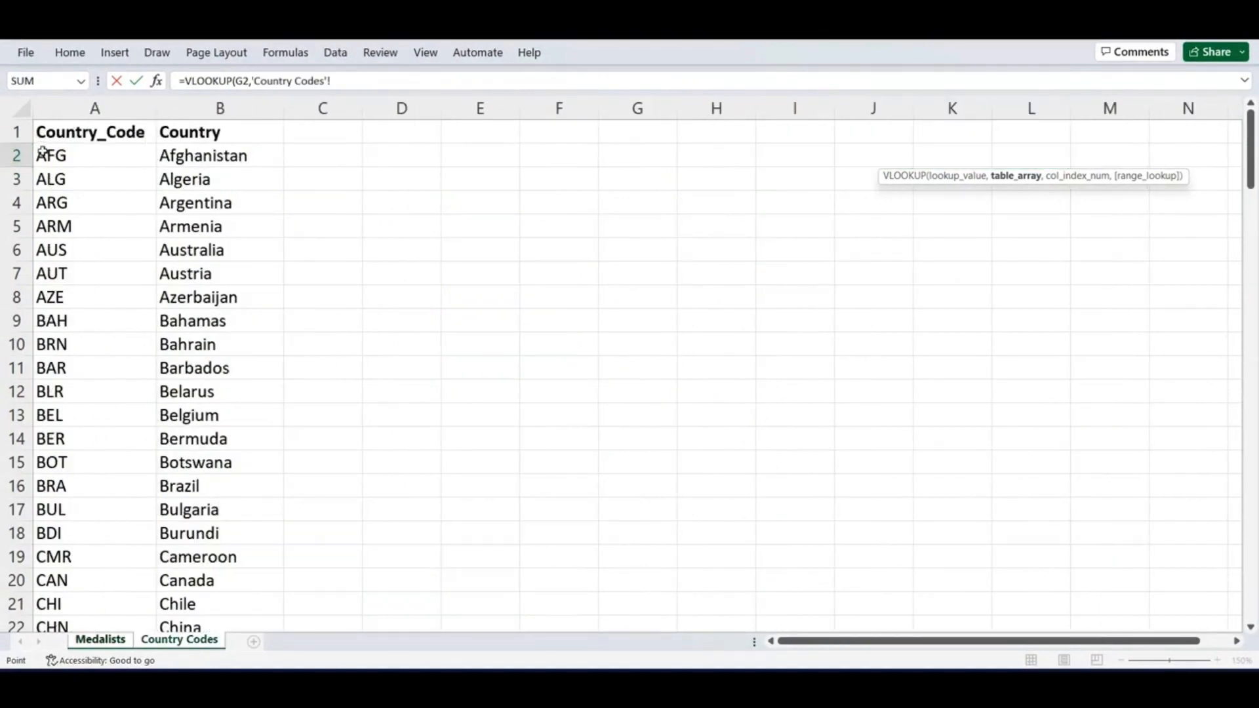
{"action": "left_click_drag", "start_coordinate": [41, 153], "coordinate": [184, 143]}
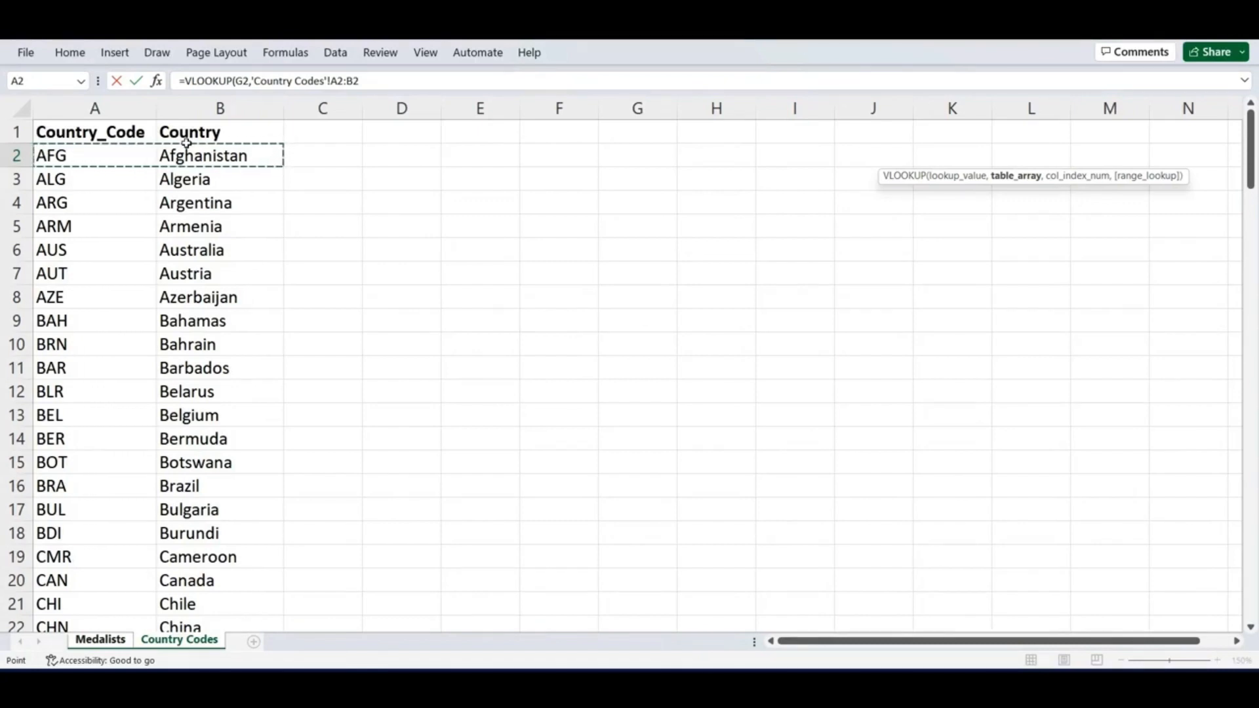
{"action": "key", "text": "ctrl+shift+Down"}
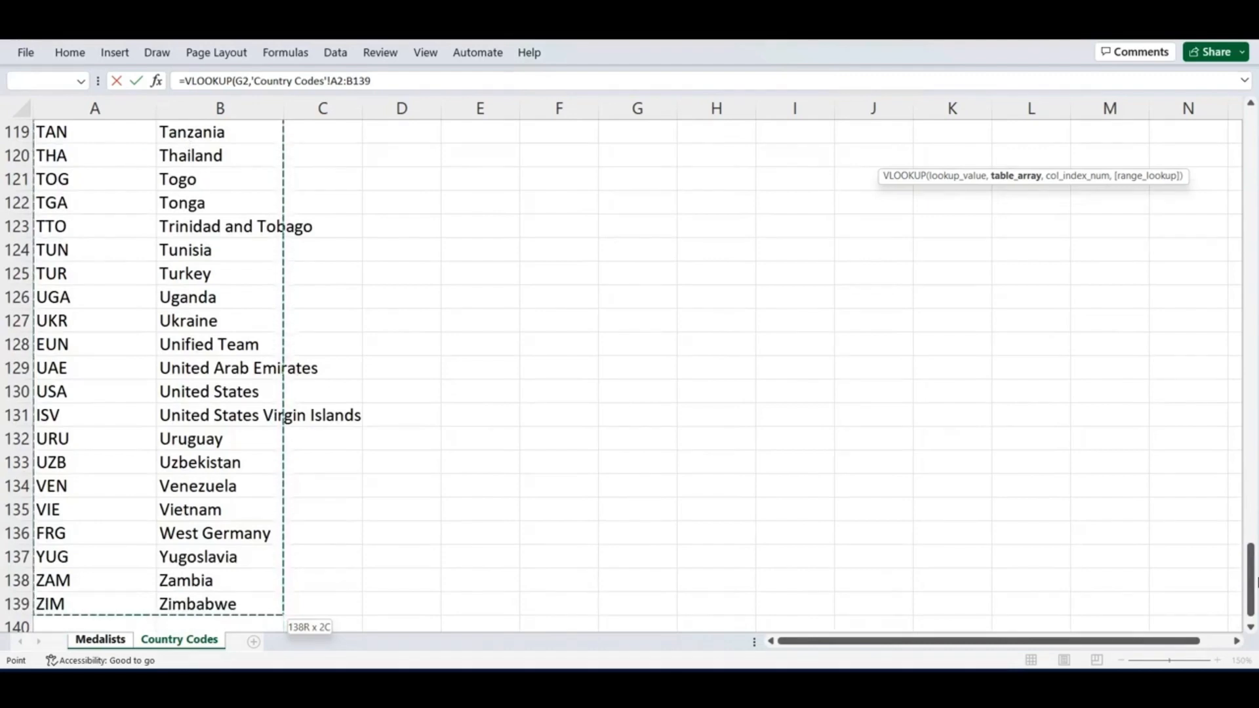
{"action": "left_click_drag", "start_coordinate": [1251, 577], "coordinate": [1251, 151]}
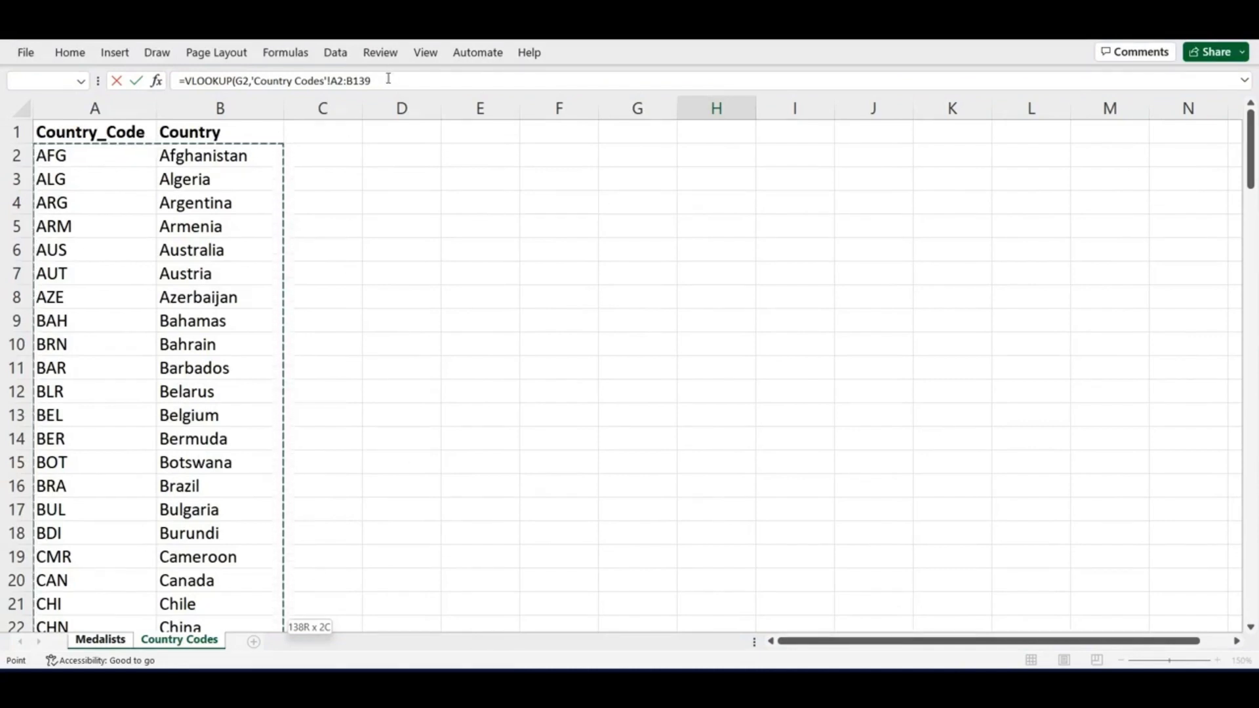
{"action": "left_click", "coordinate": [388, 78]}
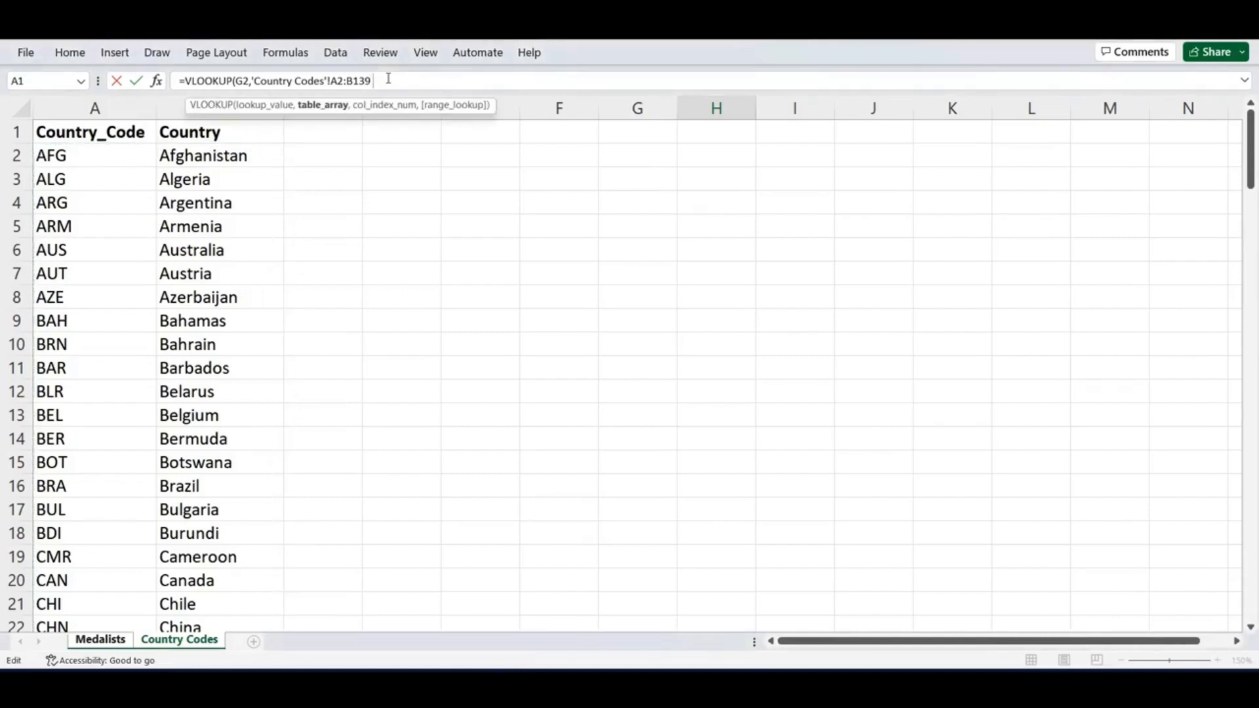
{"action": "type", "text": ","}
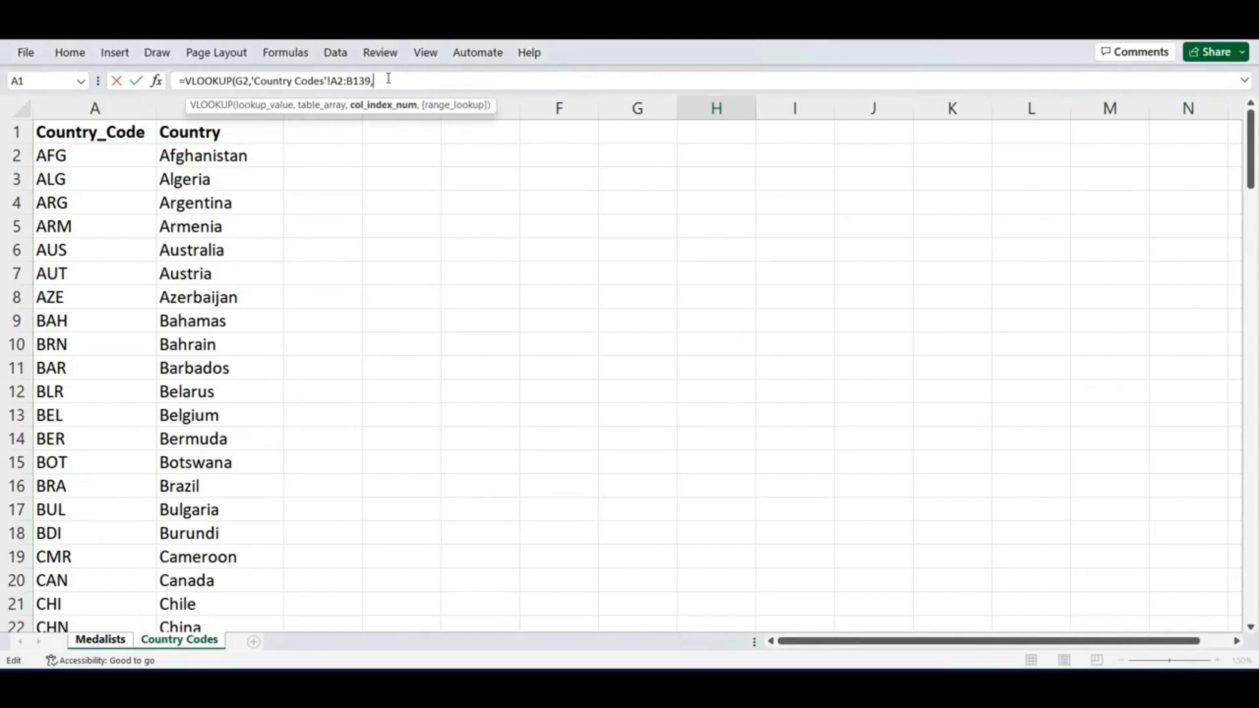
Step: Complete the VLOOKUP with column index 2 and FALSE for an exact match, and enter the formula in H2
{"action": "double_click", "coordinate": [233, 80]}
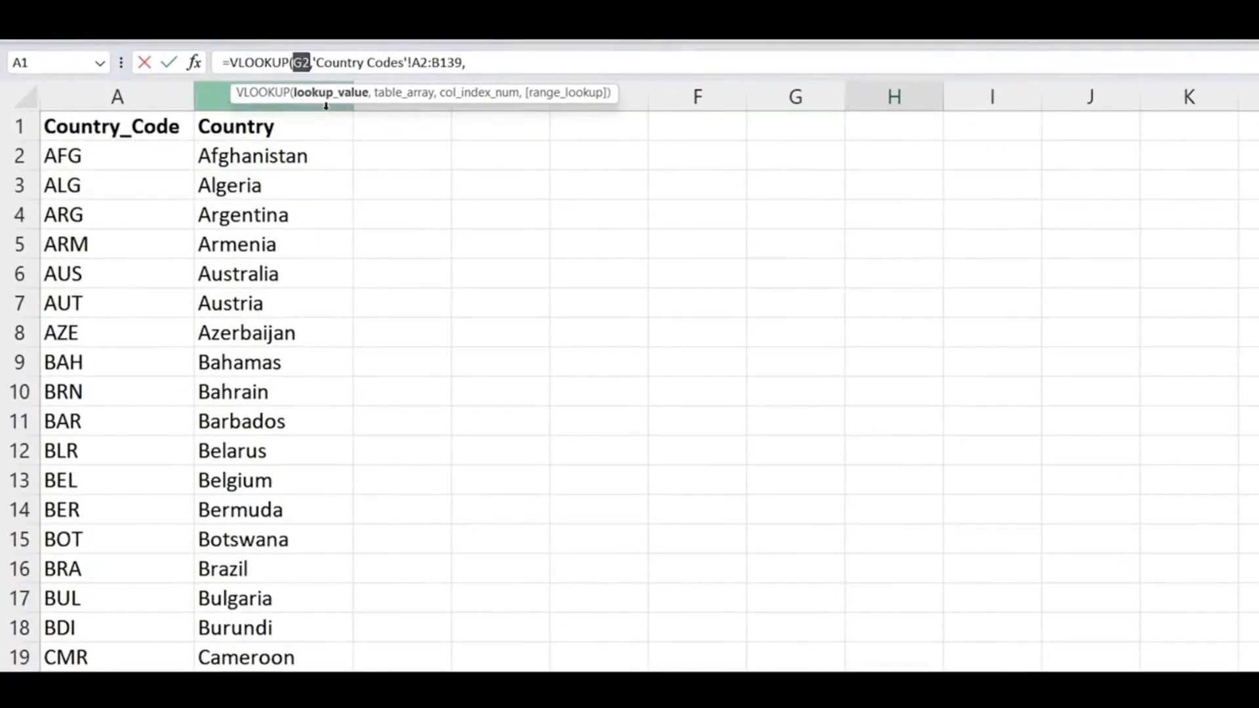
{"action": "left_click_drag", "start_coordinate": [313, 62], "coordinate": [462, 62]}
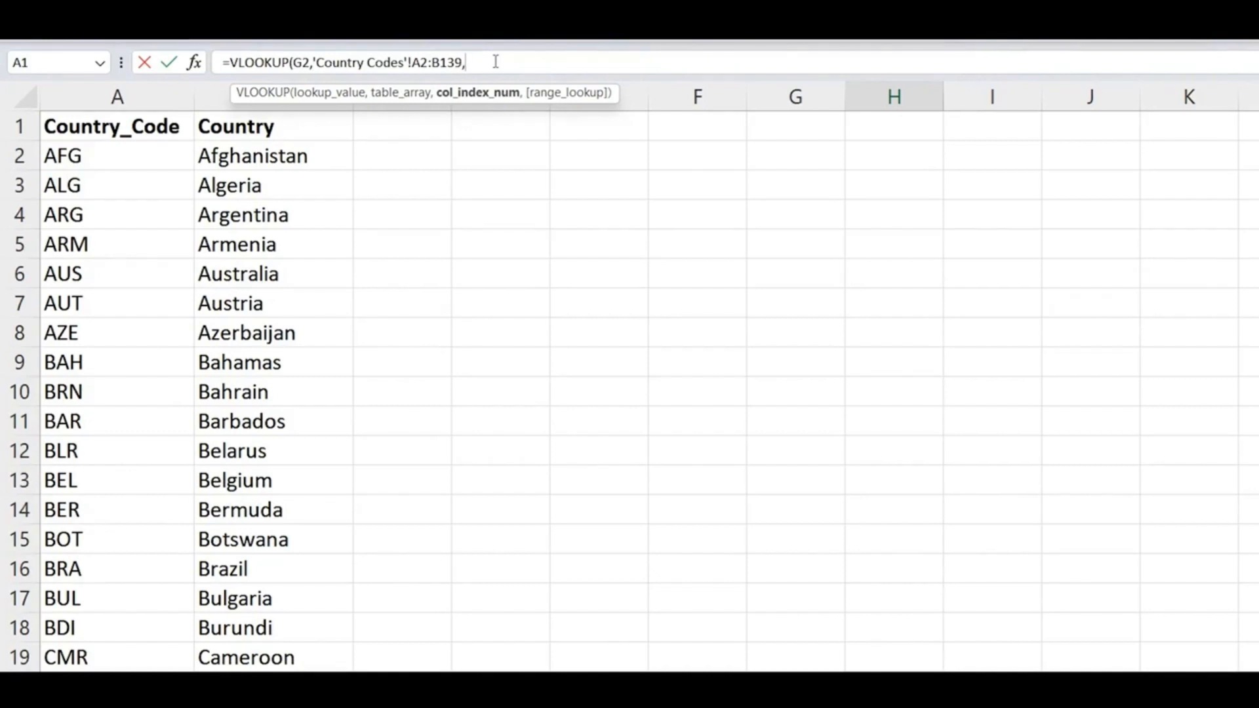
{"action": "type", "text": "2,"}
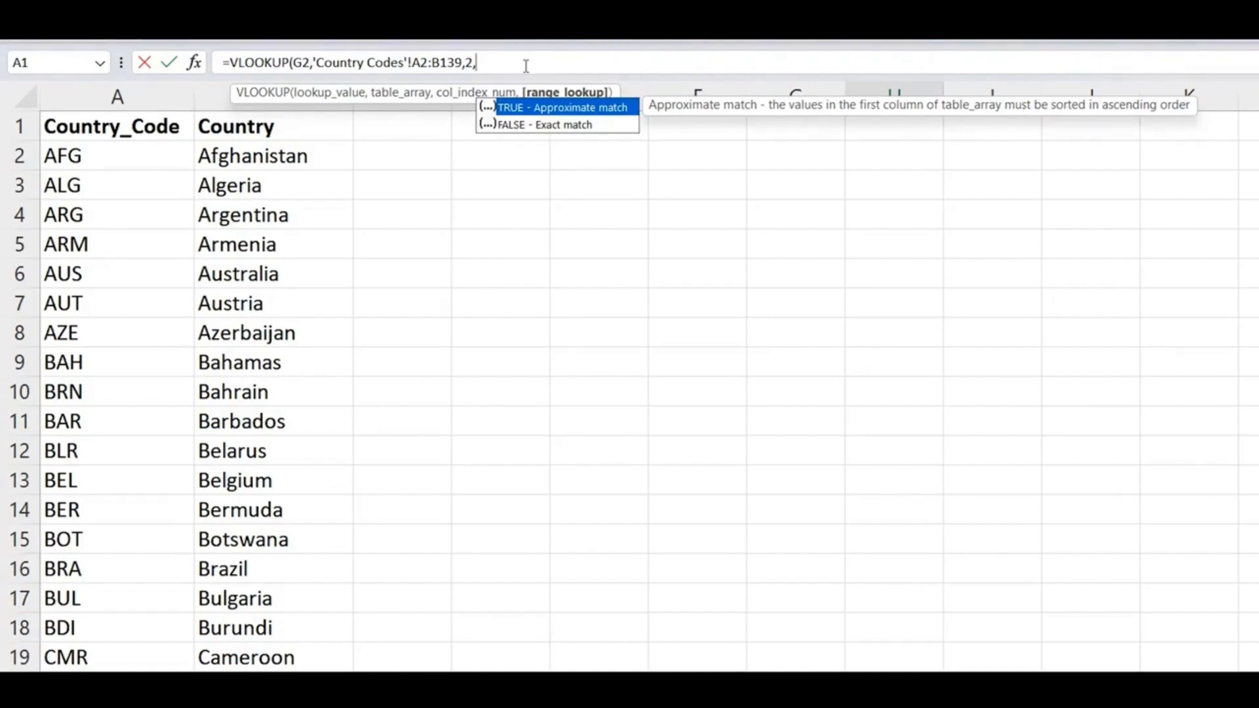
{"action": "key", "text": "Escape"}
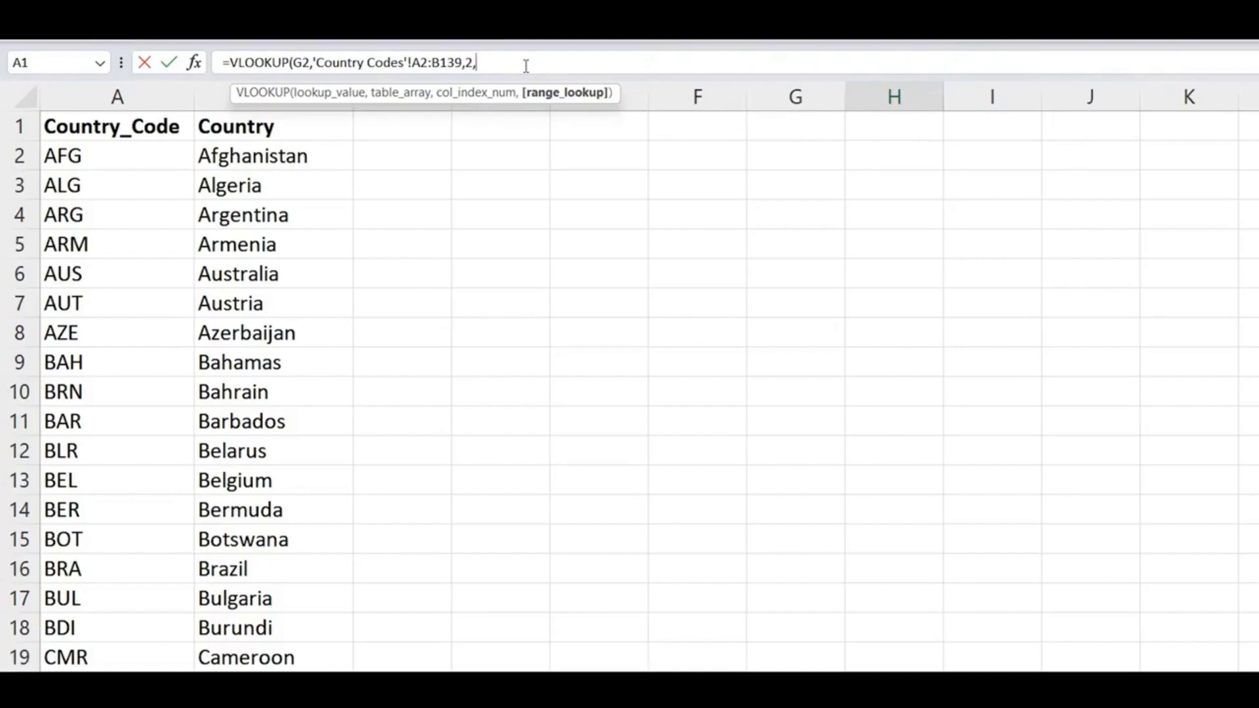
{"action": "type", "text": "FALSE"}
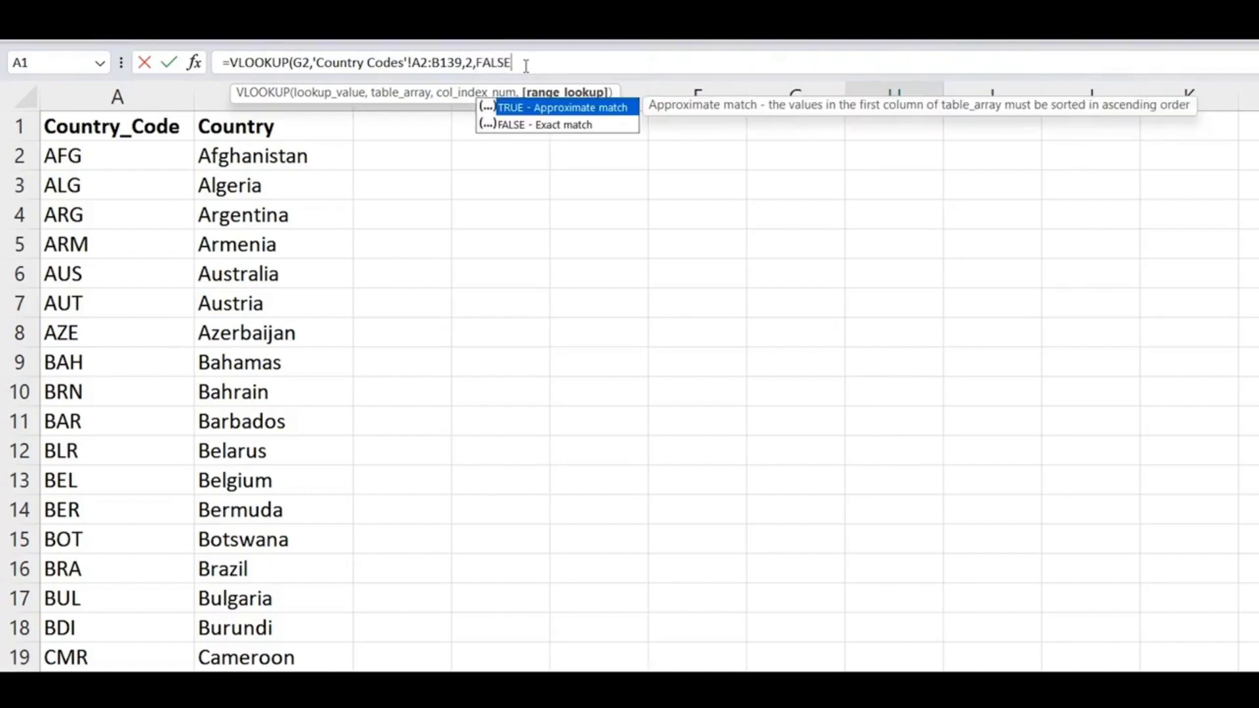
{"action": "key", "text": "Escape"}
{"action": "type", "text": ")"}
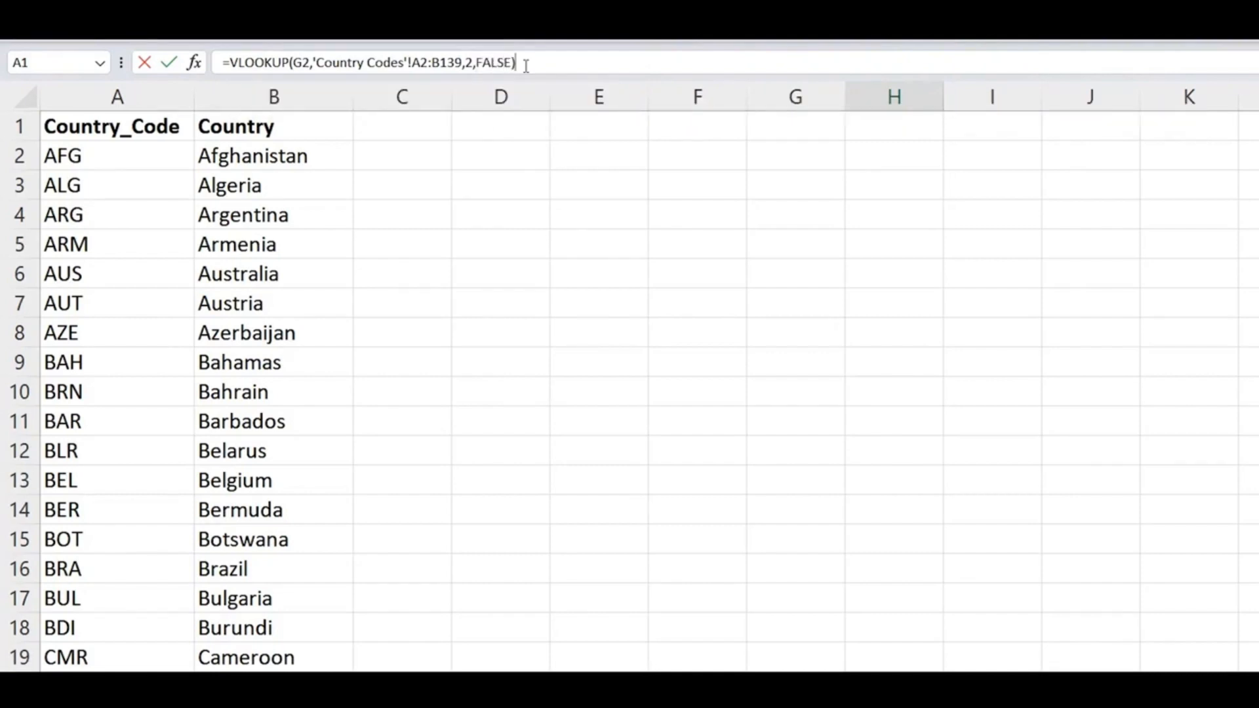
{"action": "left_click_drag", "start_coordinate": [525, 64], "coordinate": [225, 74]}
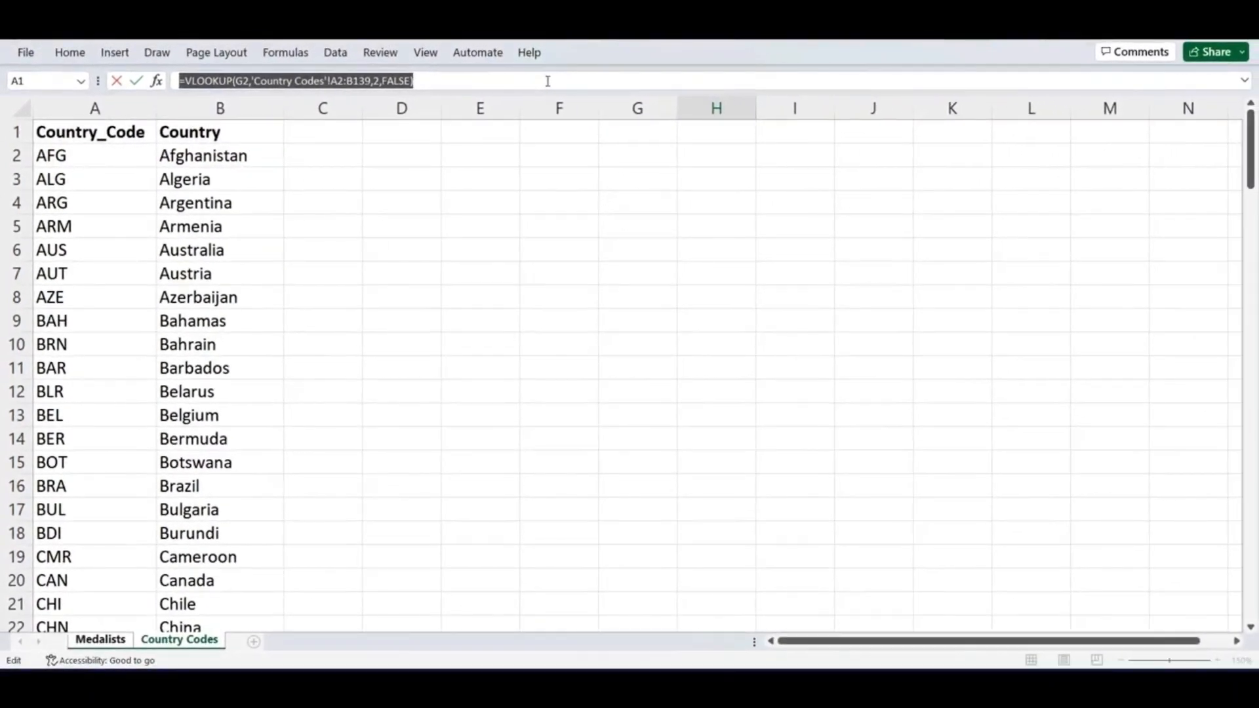
{"action": "left_click", "coordinate": [525, 80]}
{"action": "key", "text": "Return"}
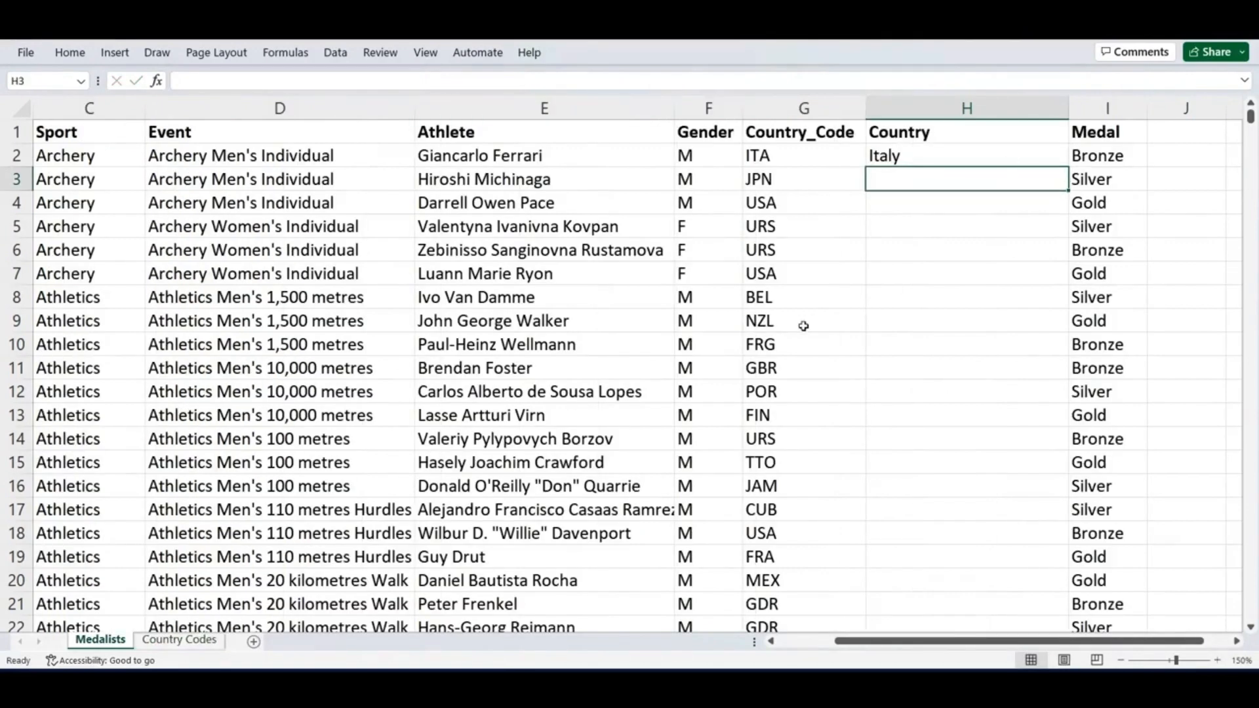
Step: Select H2 on the Medalists sheet and review its VLOOKUP formula against the row's country code
{"action": "left_click", "coordinate": [917, 152]}
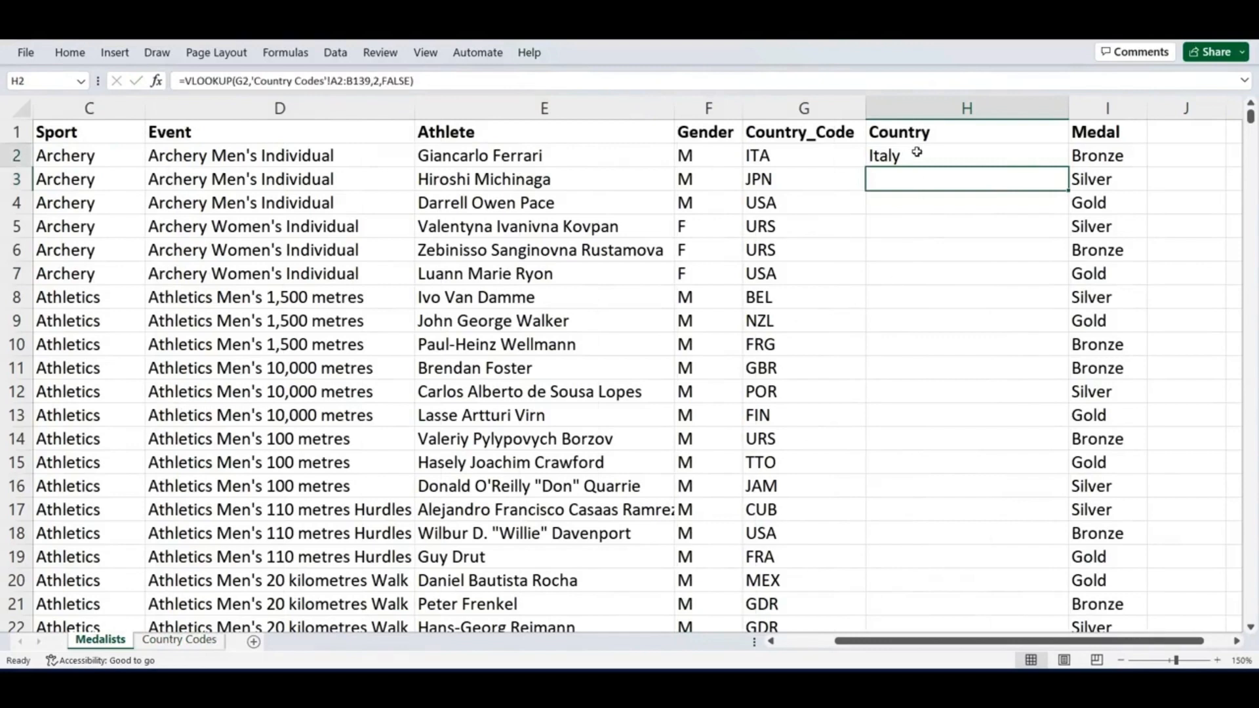
{"action": "scroll", "coordinate": [806, 645], "scroll_direction": "left", "scroll_amount": 3}
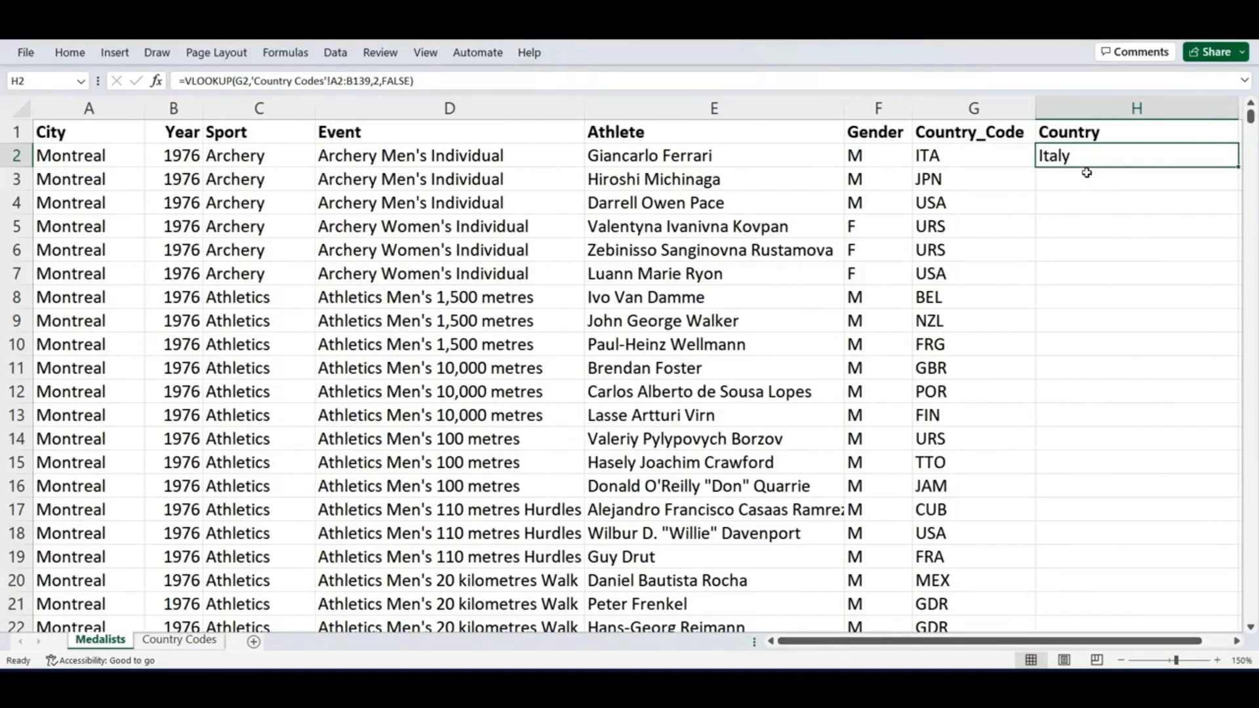
{"action": "left_click", "coordinate": [1237, 642]}
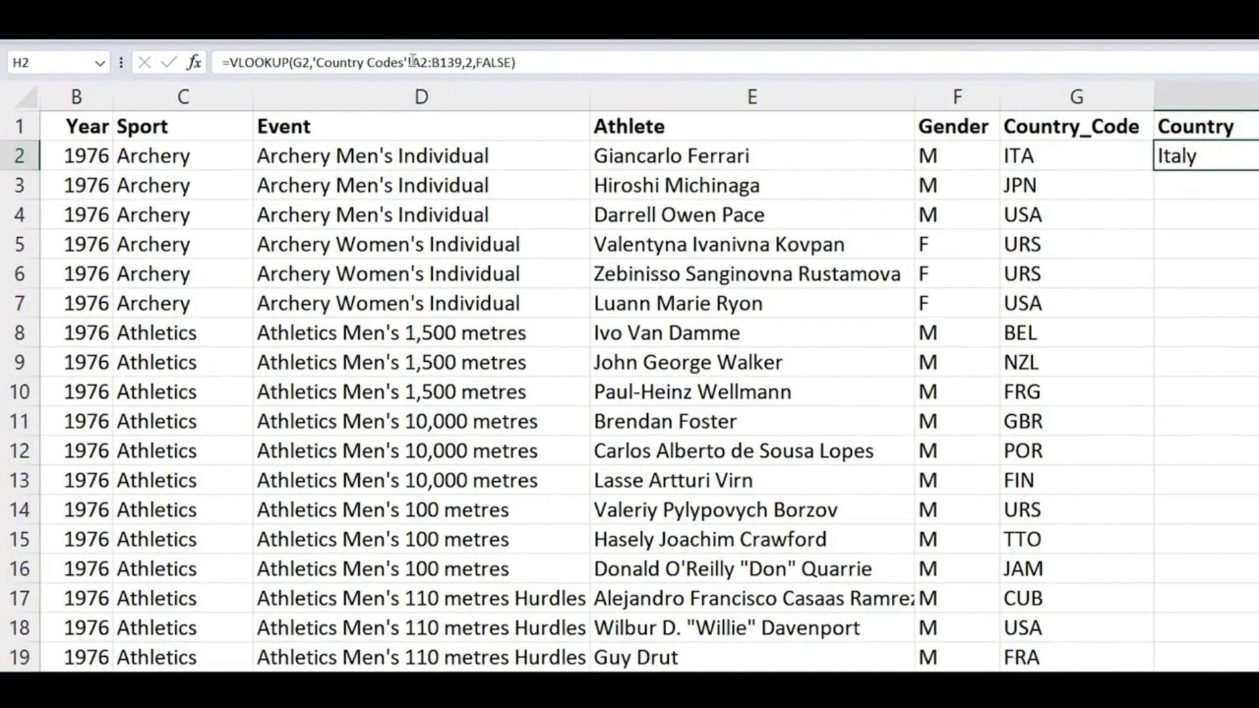
Step: Make the table array in the H2 VLOOKUP formula absolute as $A$2:$B$139 on the Country Codes sheet
{"action": "left_click", "coordinate": [421, 62]}
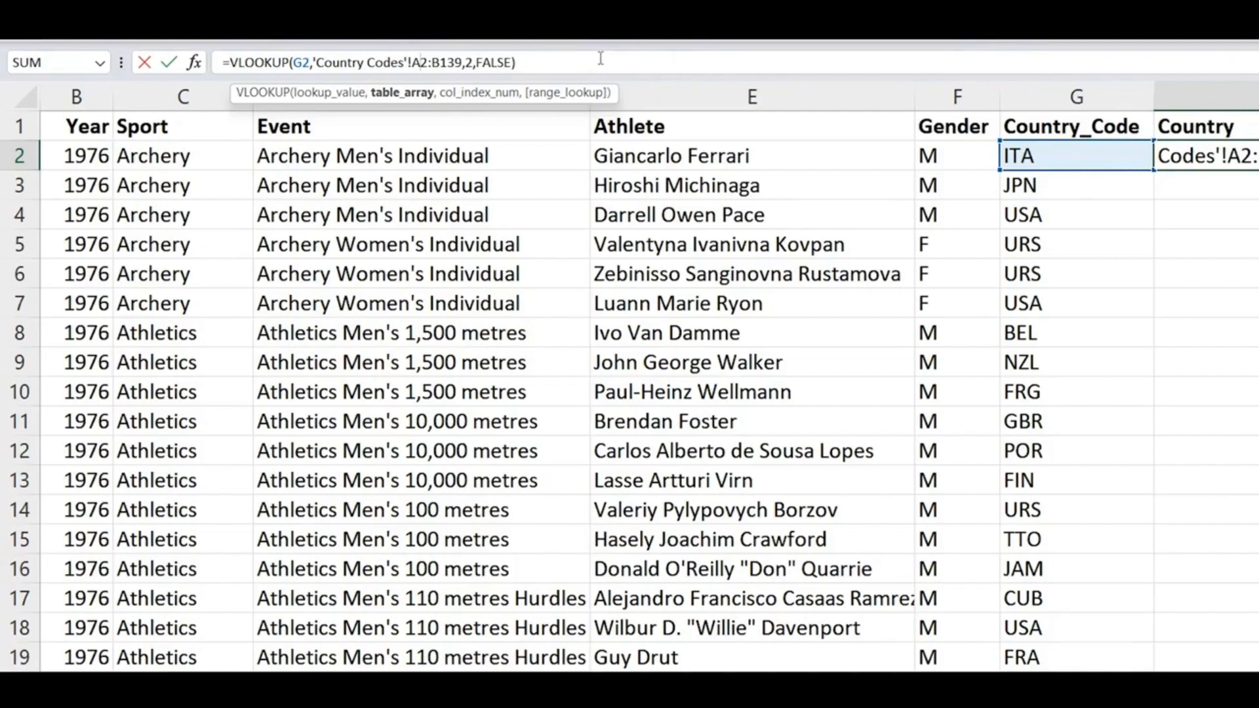
{"action": "left_click", "coordinate": [413, 62]}
{"action": "type", "text": "$"}
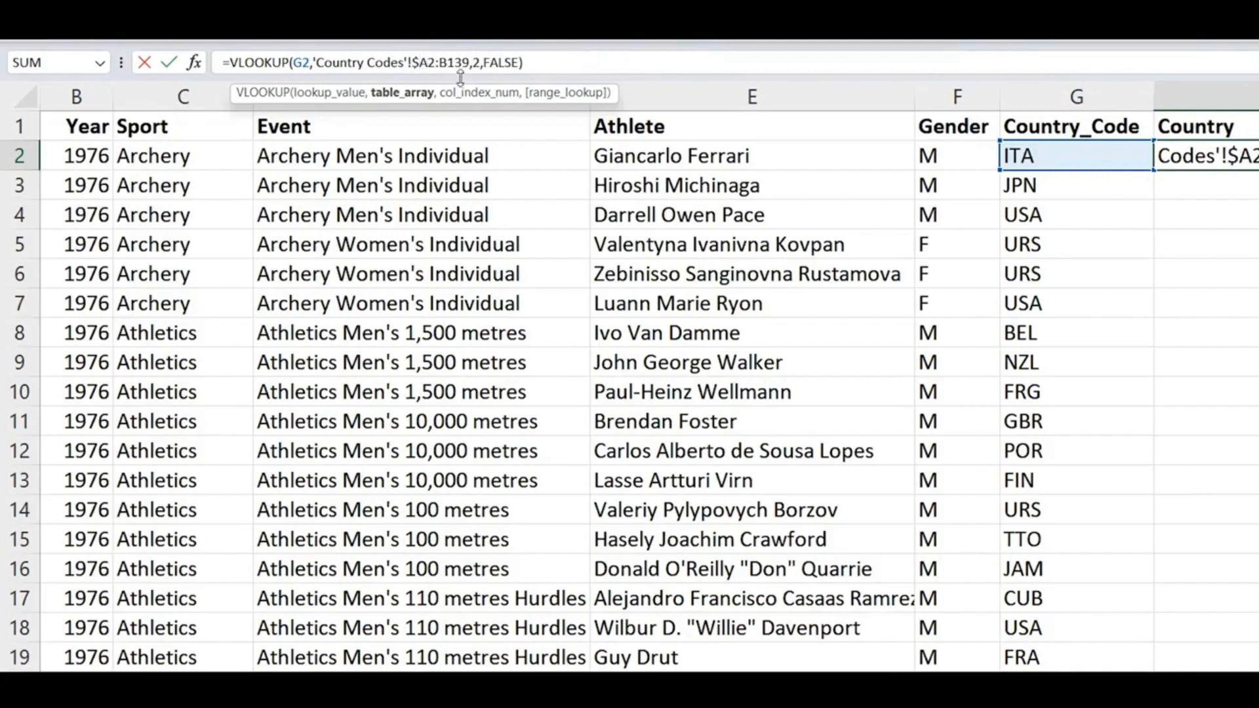
{"action": "key", "text": "Right"}
{"action": "type", "text": "$A"}
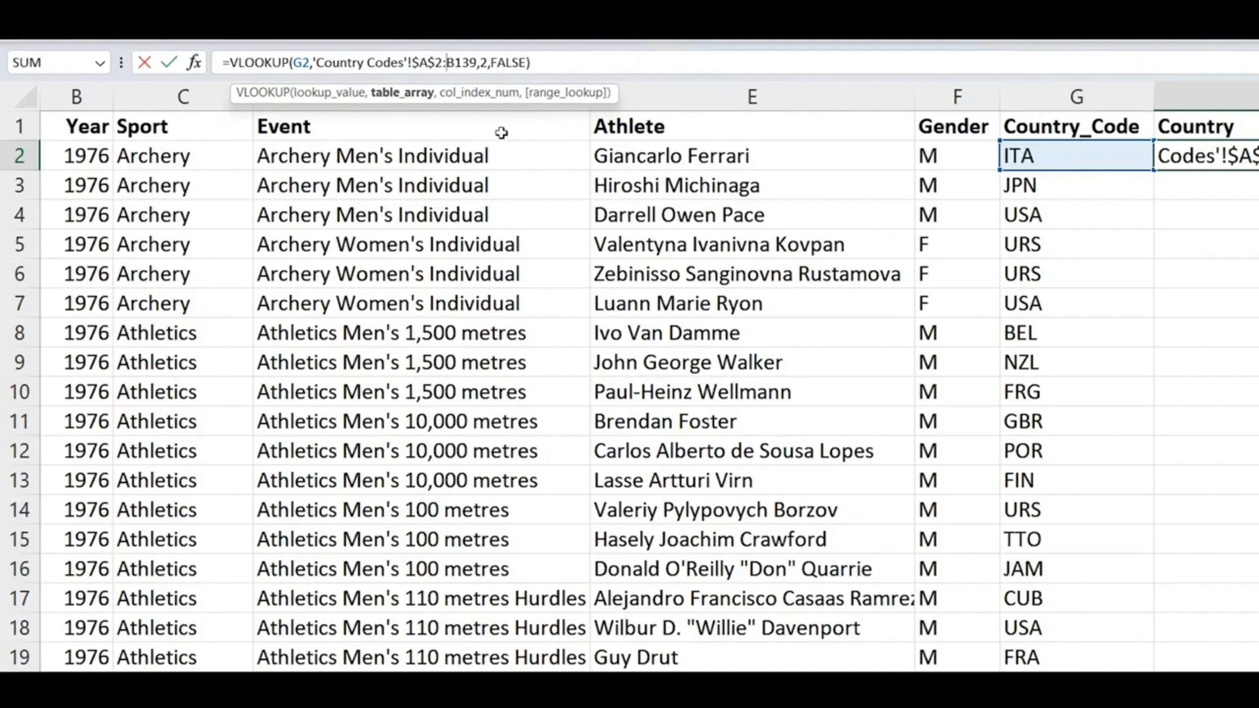
{"action": "type", "text": "$"}
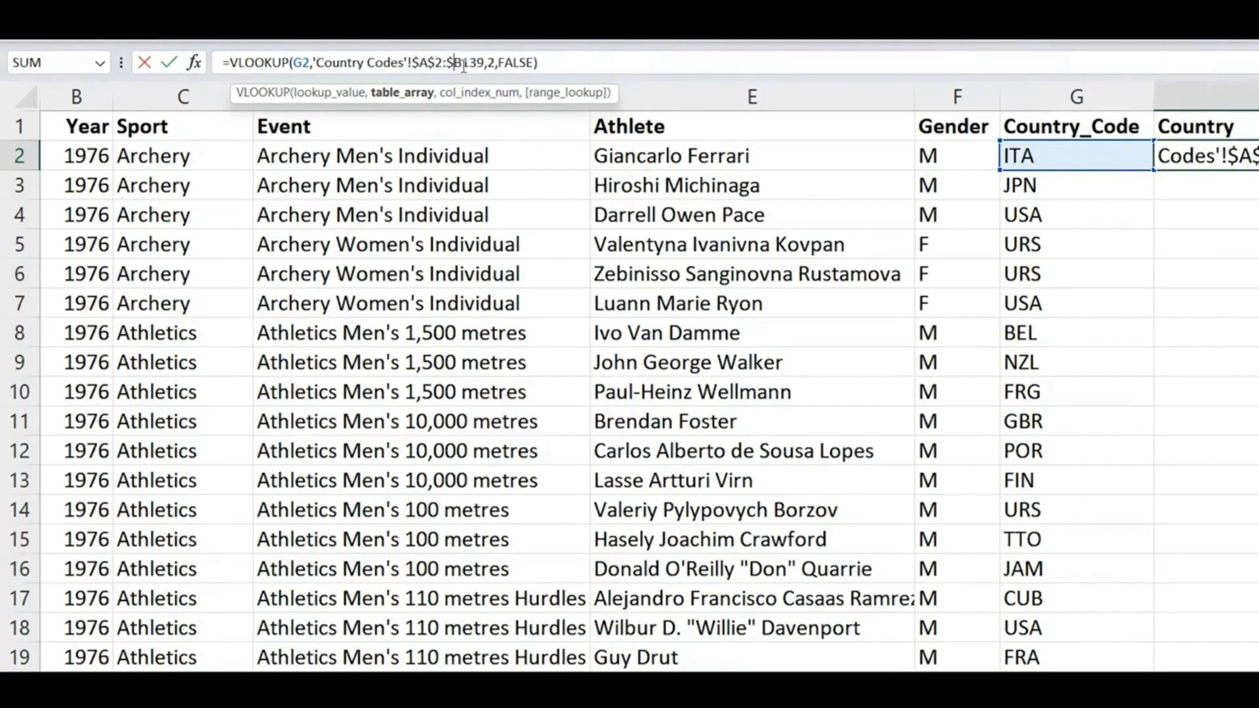
{"action": "key", "text": "Right"}
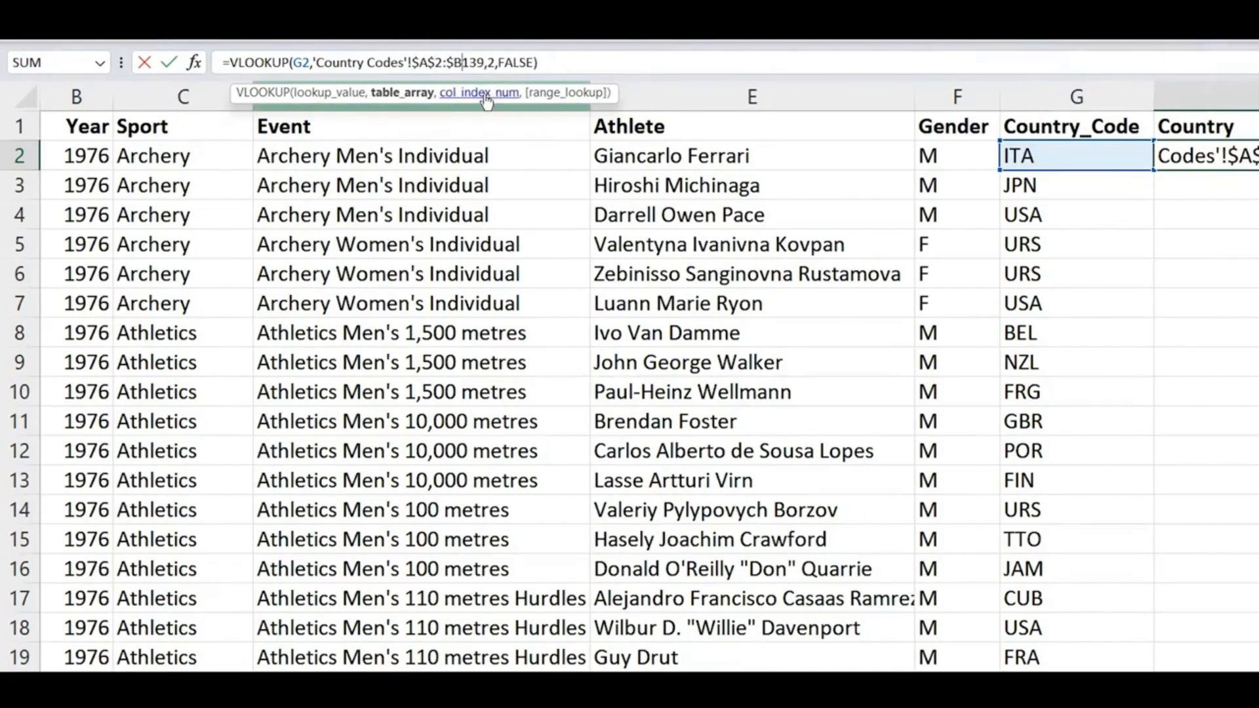
{"action": "type", "text": "$"}
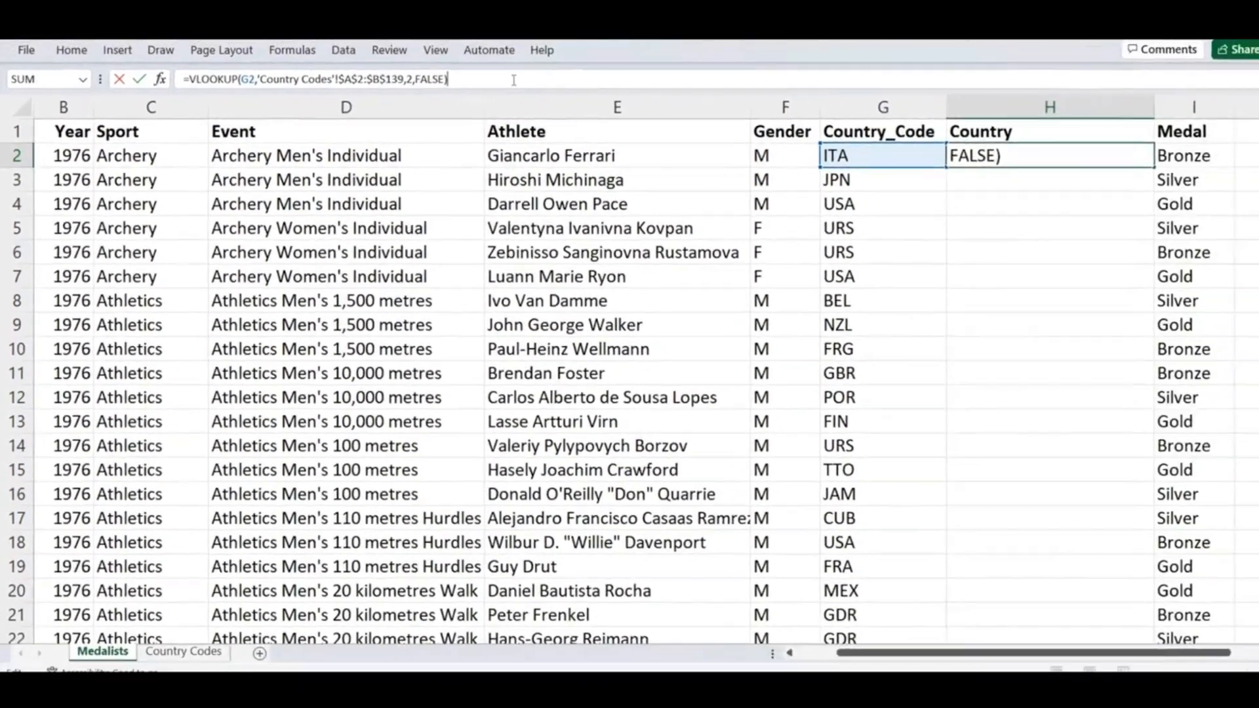
{"action": "key", "text": "Return"}
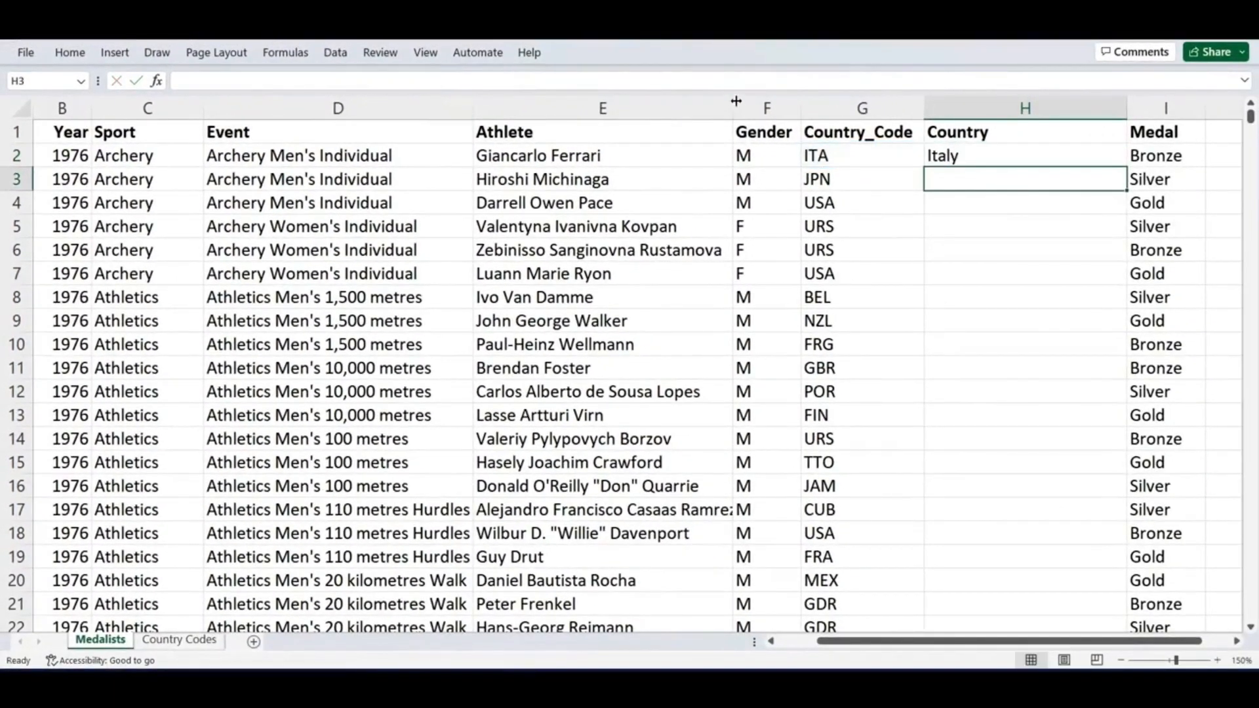
Step: Fill the H2 formula down the whole Country column and check the first rows' country names against their codes
{"action": "left_click", "coordinate": [959, 154]}
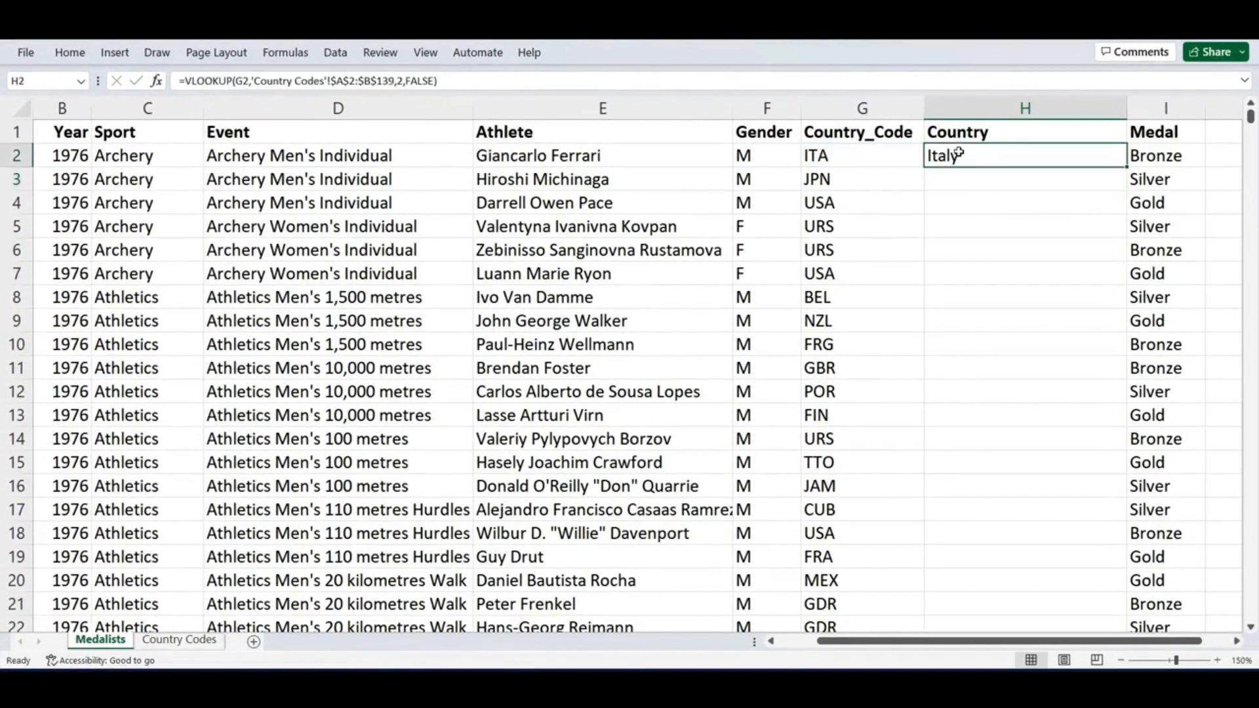
{"action": "double_click", "coordinate": [1127, 167]}
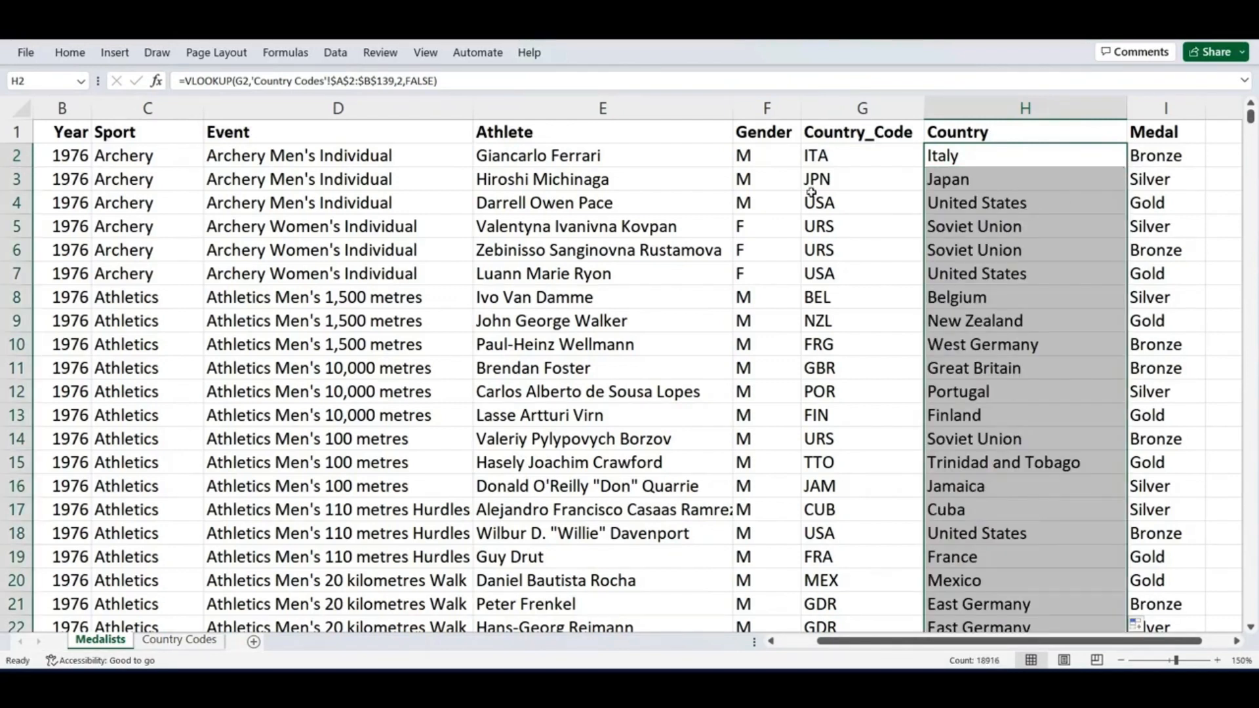
{"action": "left_click", "coordinate": [952, 179]}
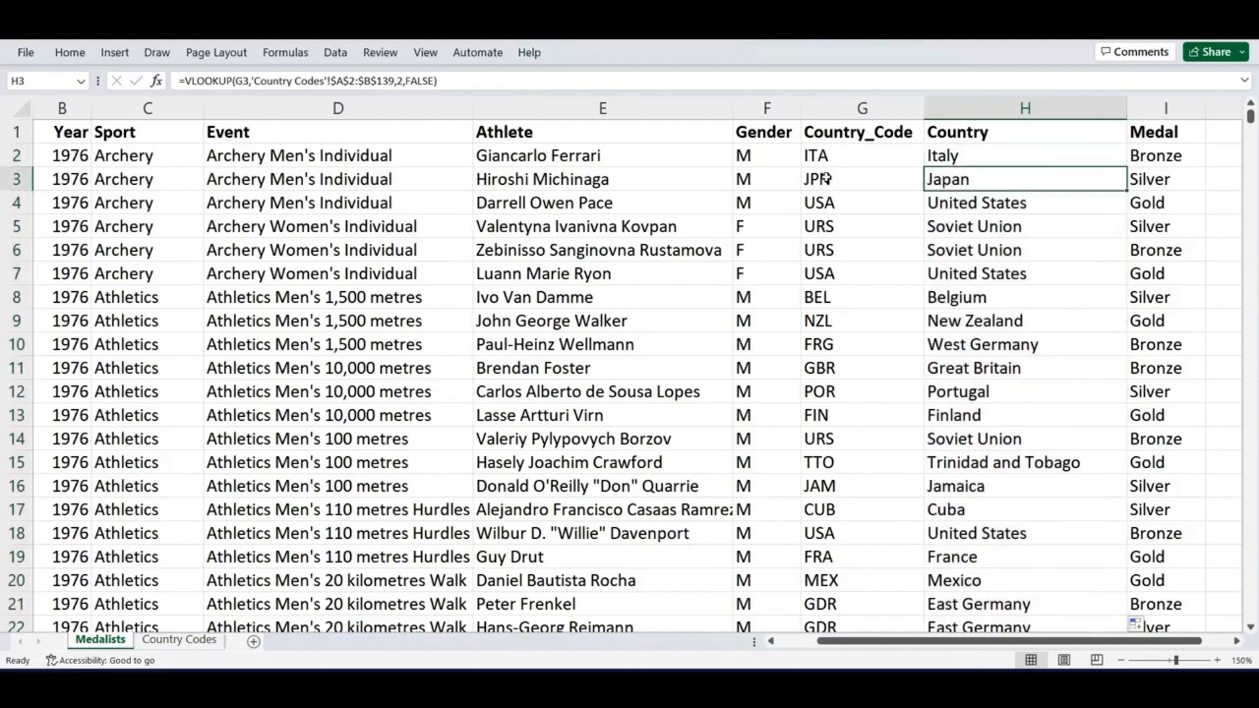
{"action": "left_click", "coordinate": [828, 175]}
{"action": "left_click", "coordinate": [831, 198]}
{"action": "left_click", "coordinate": [955, 203]}
{"action": "left_click", "coordinate": [867, 229]}
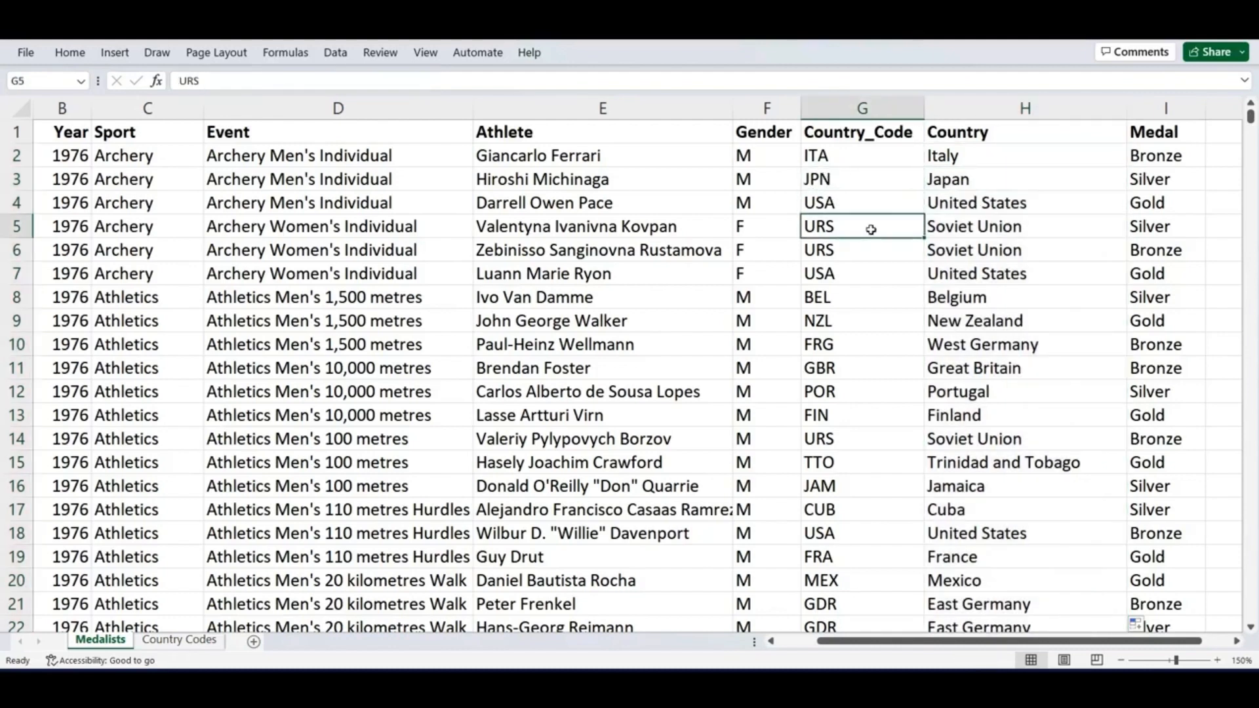
{"action": "left_click", "coordinate": [973, 228]}
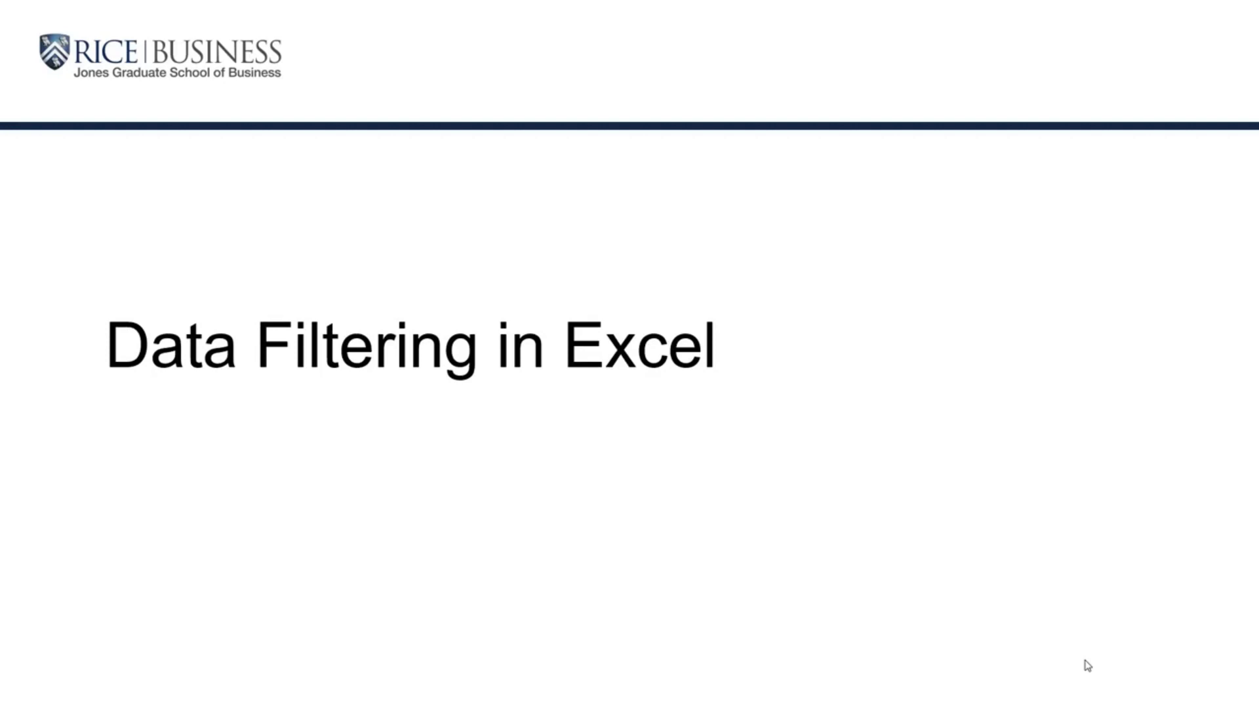
Step: Switch to Excel and open the recent workbook "Summer Olympic medals 1976 to 2016"
{"action": "left_click", "coordinate": [1087, 664]}
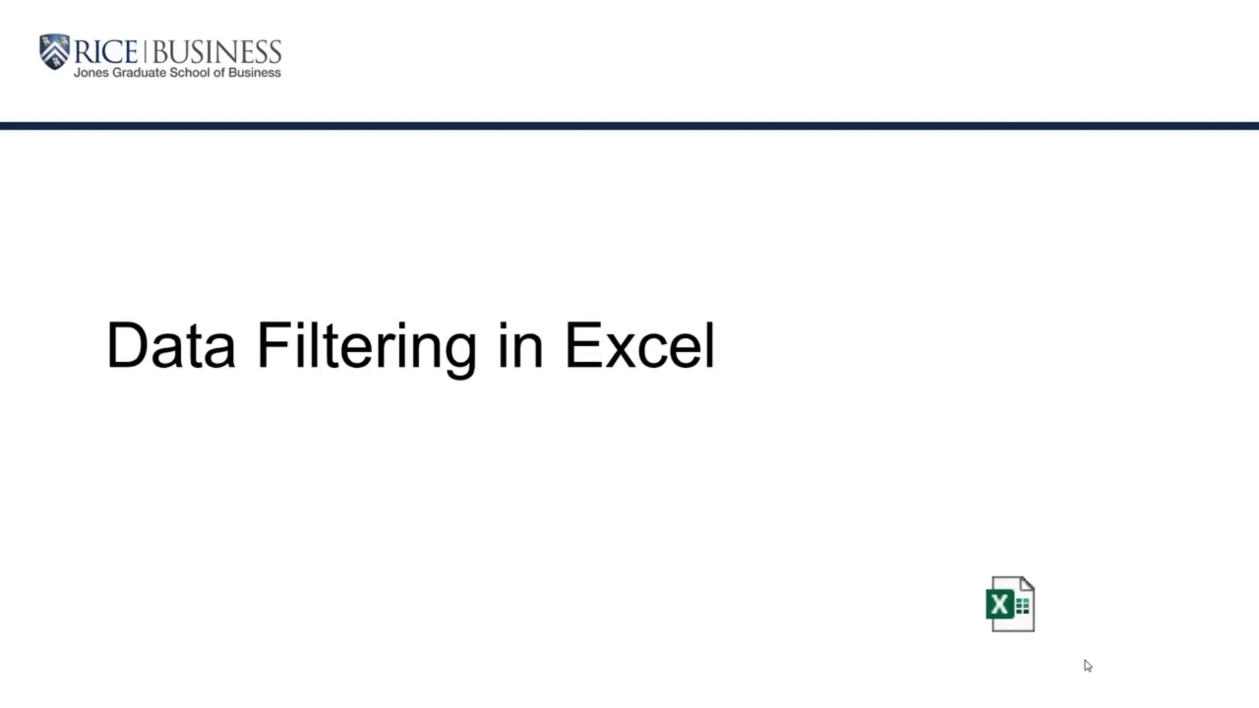
{"action": "left_click", "coordinate": [1025, 587]}
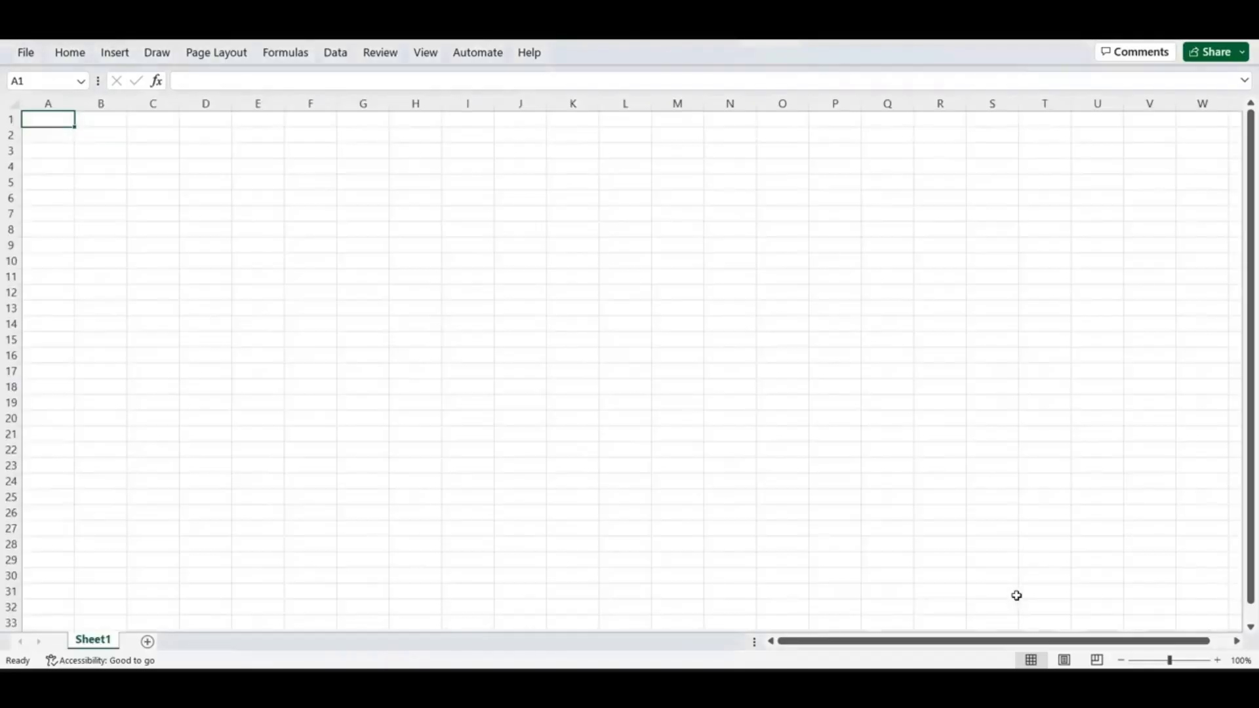
{"action": "left_click", "coordinate": [26, 52]}
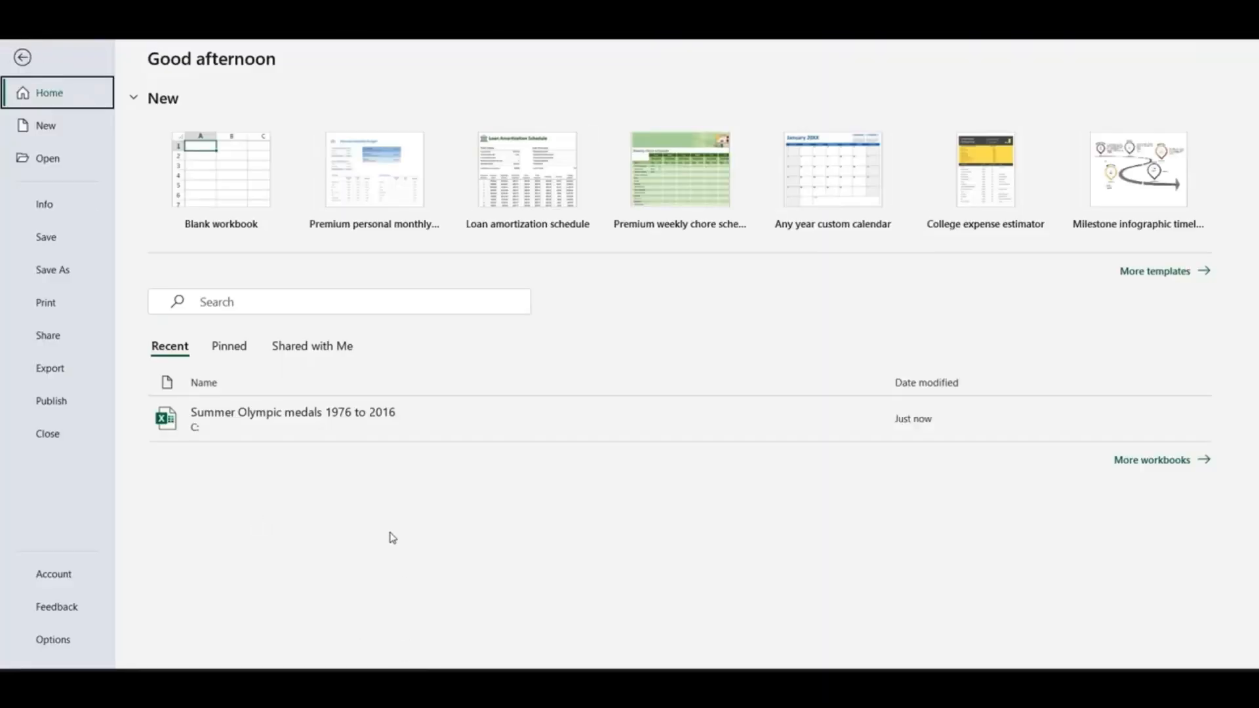
{"action": "left_click", "coordinate": [368, 427]}
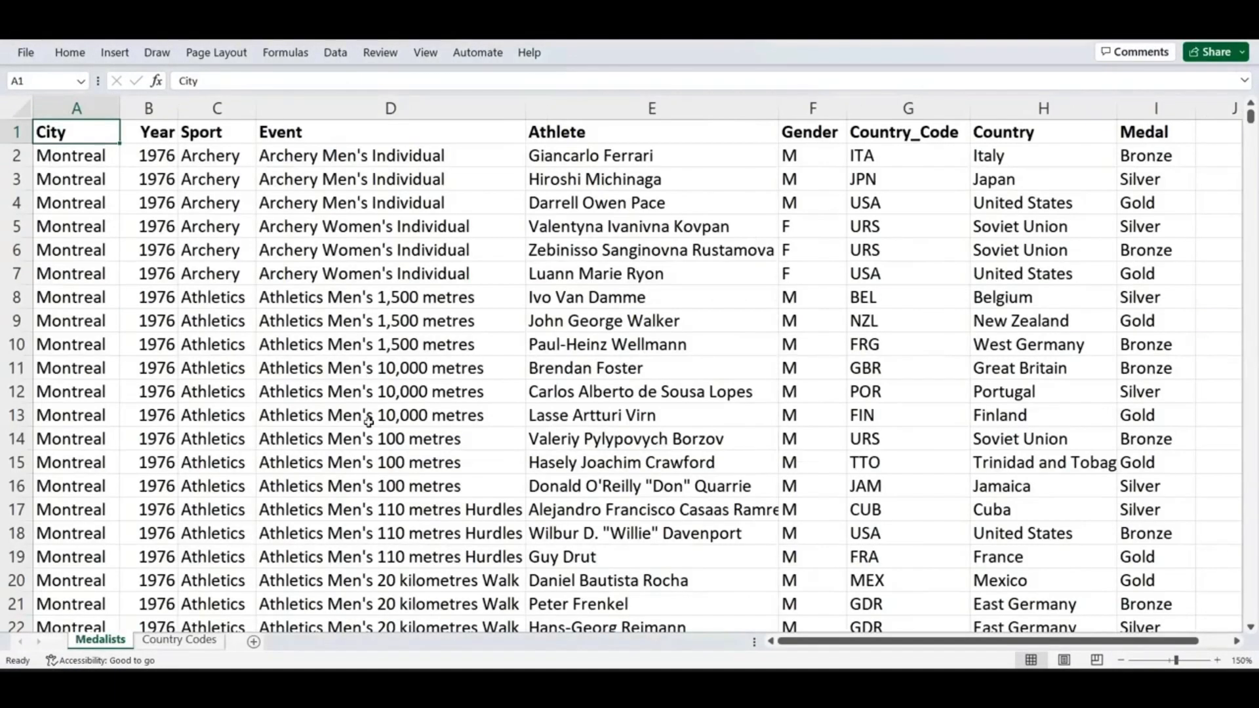
Step: Turn on filtering for the whole Medalists table, from the City to Medal headers in row 1 down to row 18917
{"action": "left_click", "coordinate": [1043, 107]}
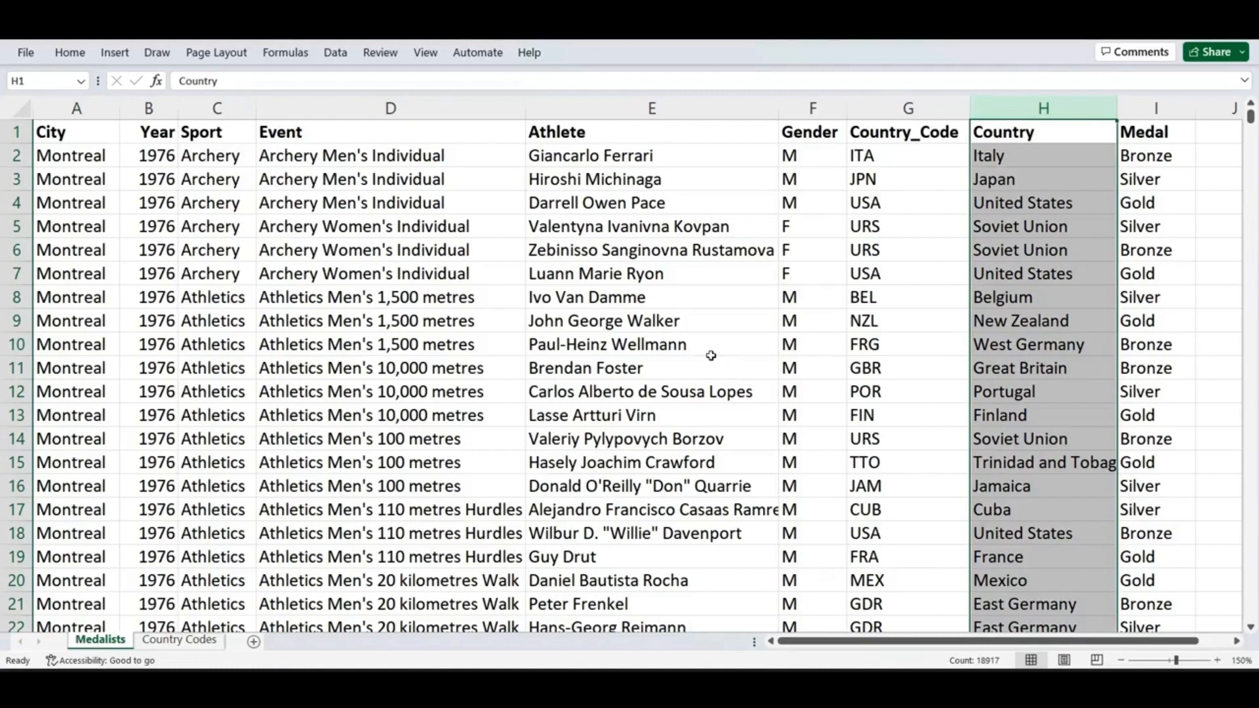
{"action": "left_click", "coordinate": [482, 273]}
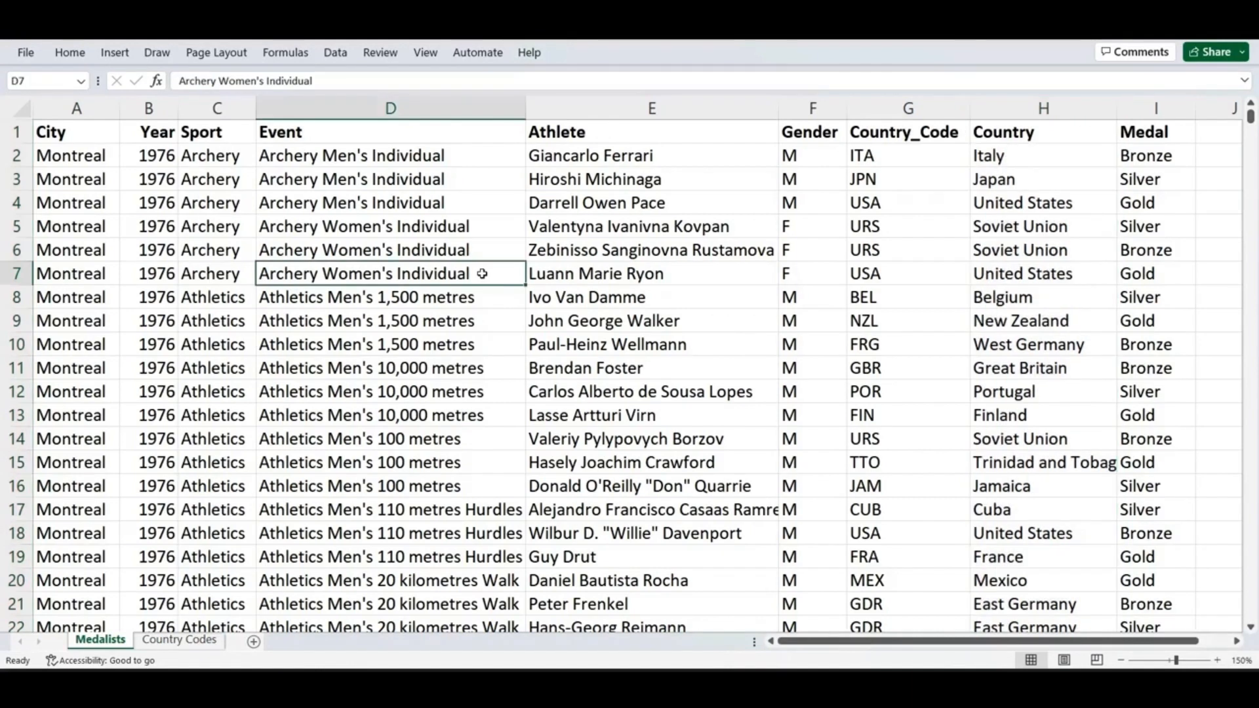
{"action": "left_click", "coordinate": [77, 136]}
{"action": "left_click_drag", "start_coordinate": [129, 130], "coordinate": [1132, 136]}
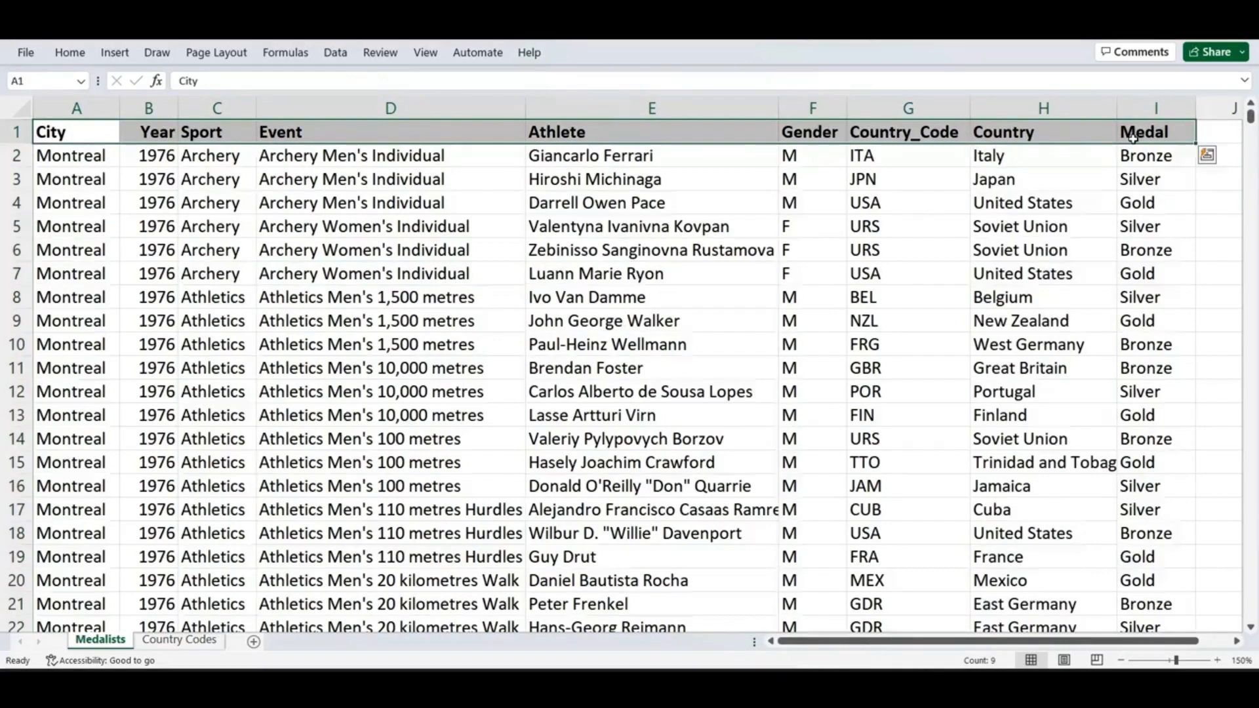
{"action": "key", "text": "ctrl+shift+Down"}
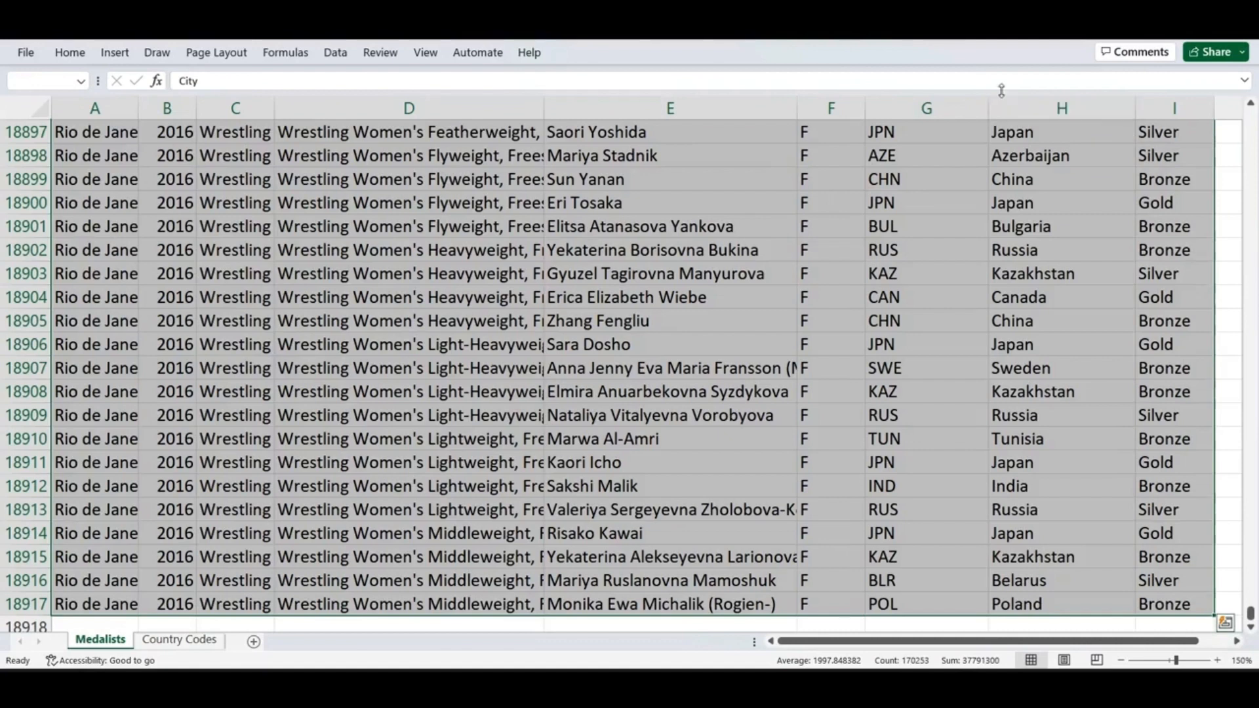
{"action": "left_click", "coordinate": [336, 54]}
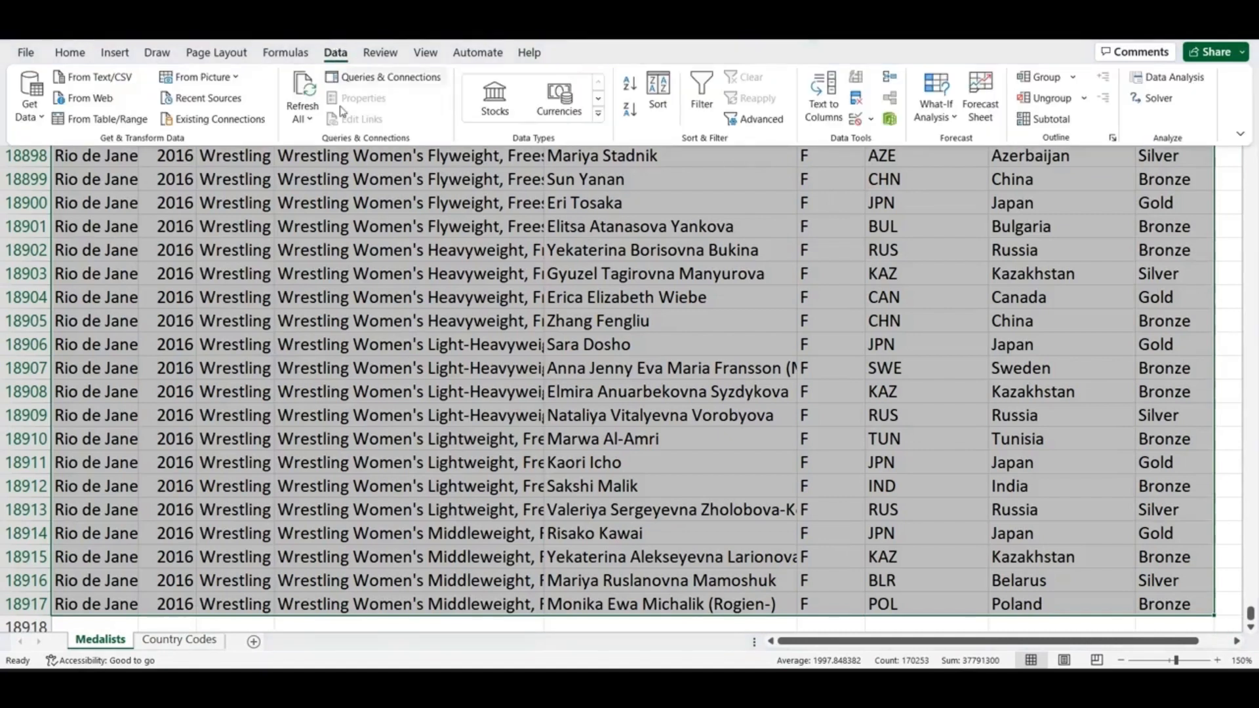
{"action": "left_click", "coordinate": [702, 95]}
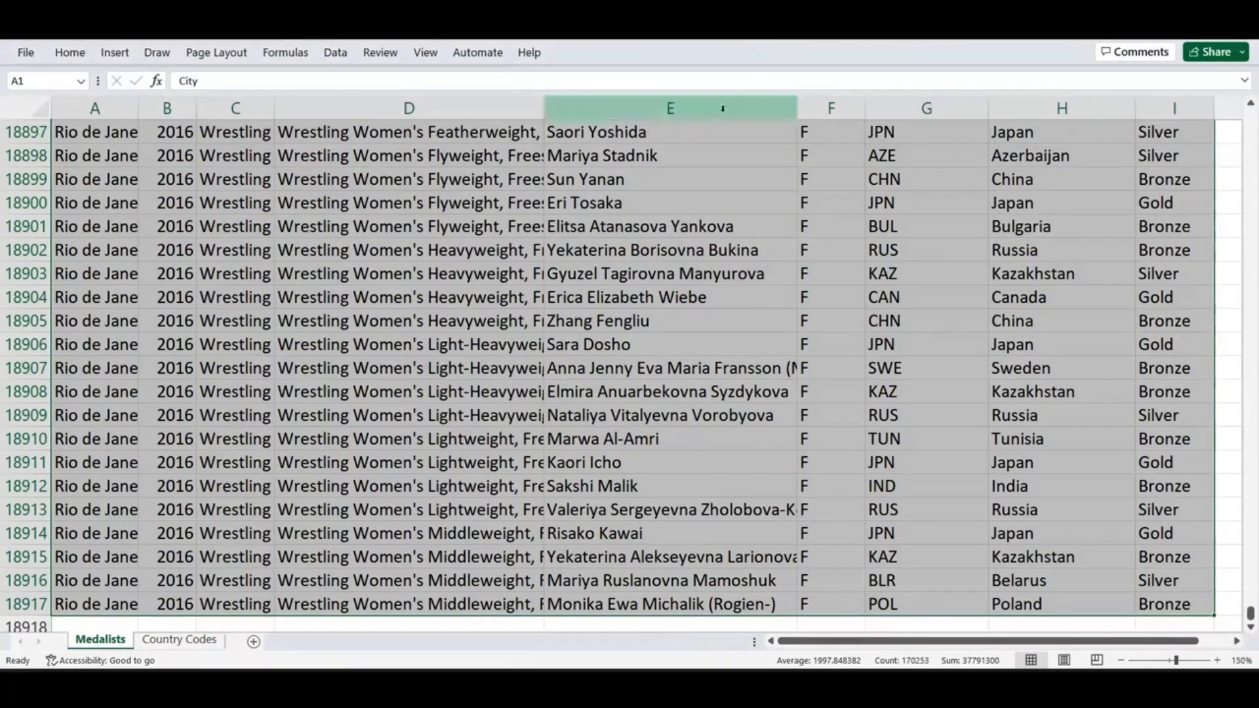
{"action": "left_click_drag", "start_coordinate": [1253, 599], "coordinate": [1250, 113]}
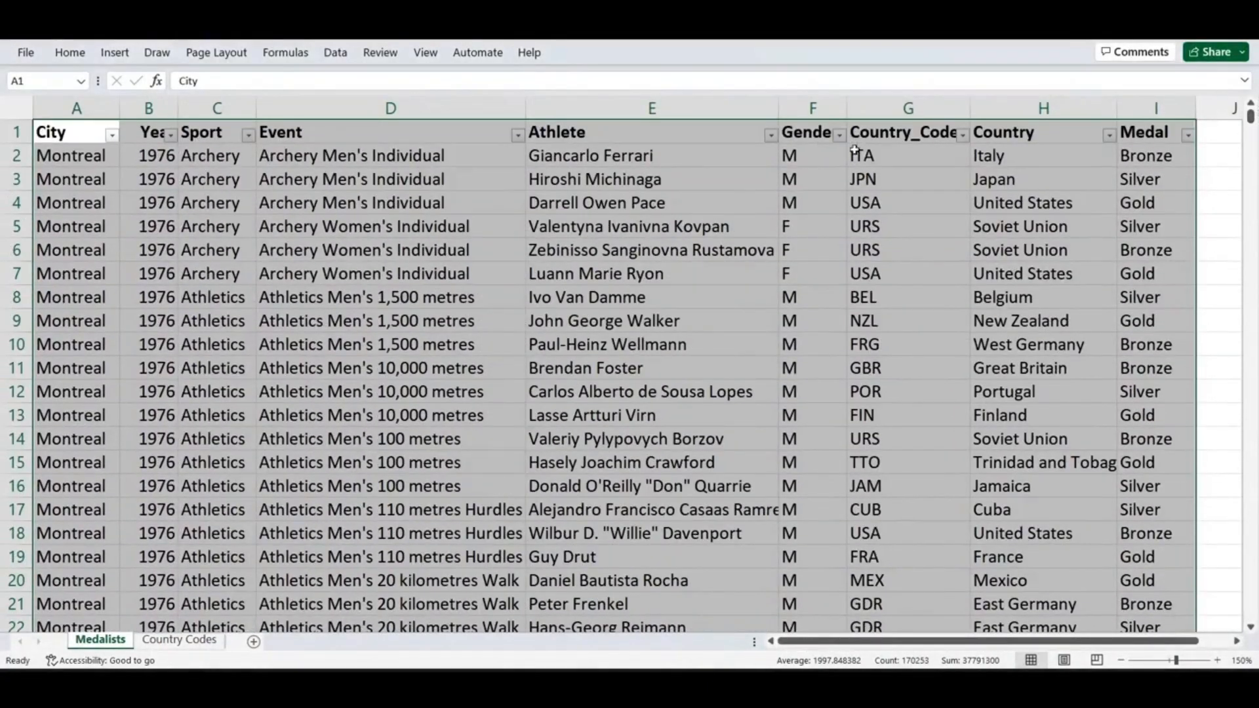
{"action": "left_click", "coordinate": [487, 241]}
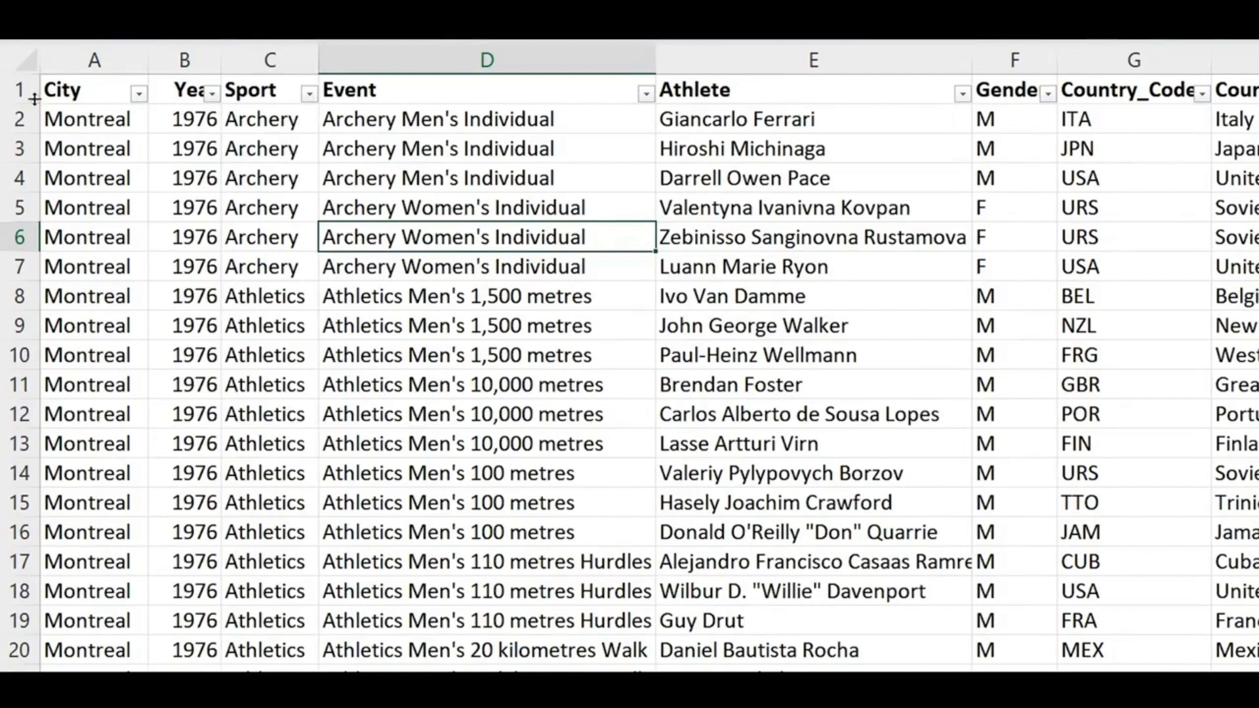
Step: Examine the values offered in the Year and City column filters without applying a filter
{"action": "left_click", "coordinate": [213, 95]}
{"action": "left_click_drag", "start_coordinate": [256, 404], "coordinate": [270, 361]}
{"action": "left_click", "coordinate": [543, 357]}
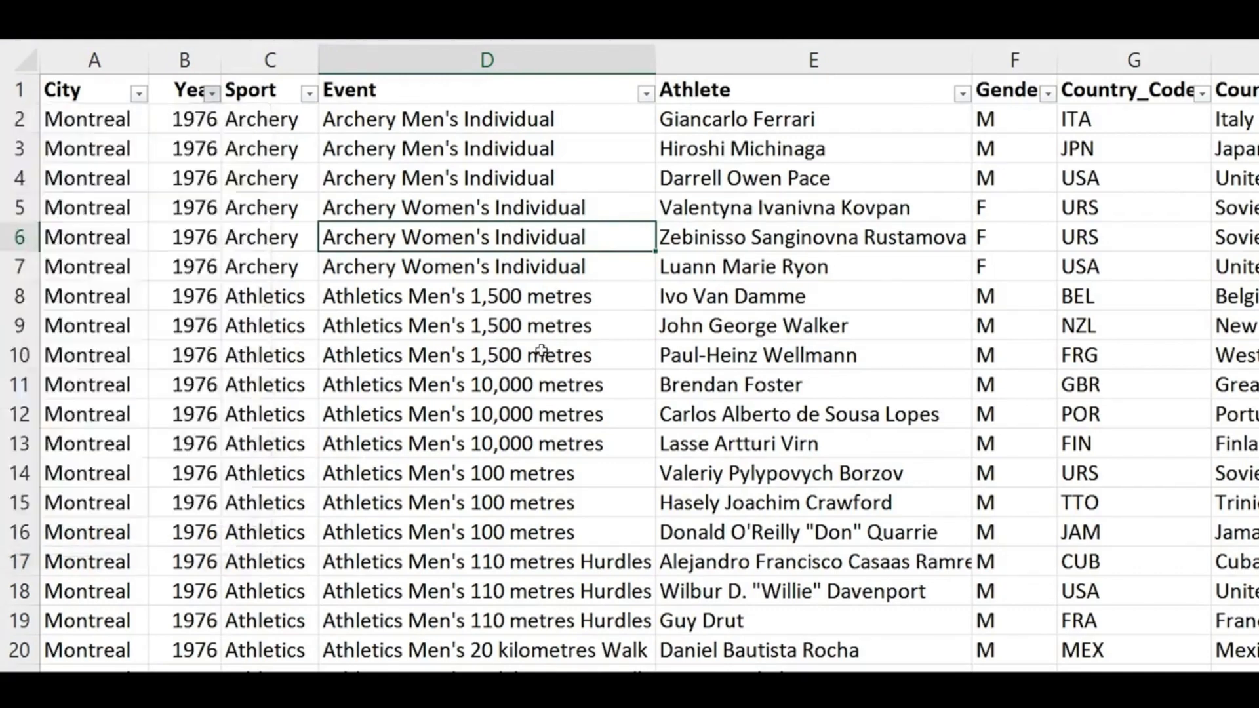
{"action": "left_click", "coordinate": [140, 96]}
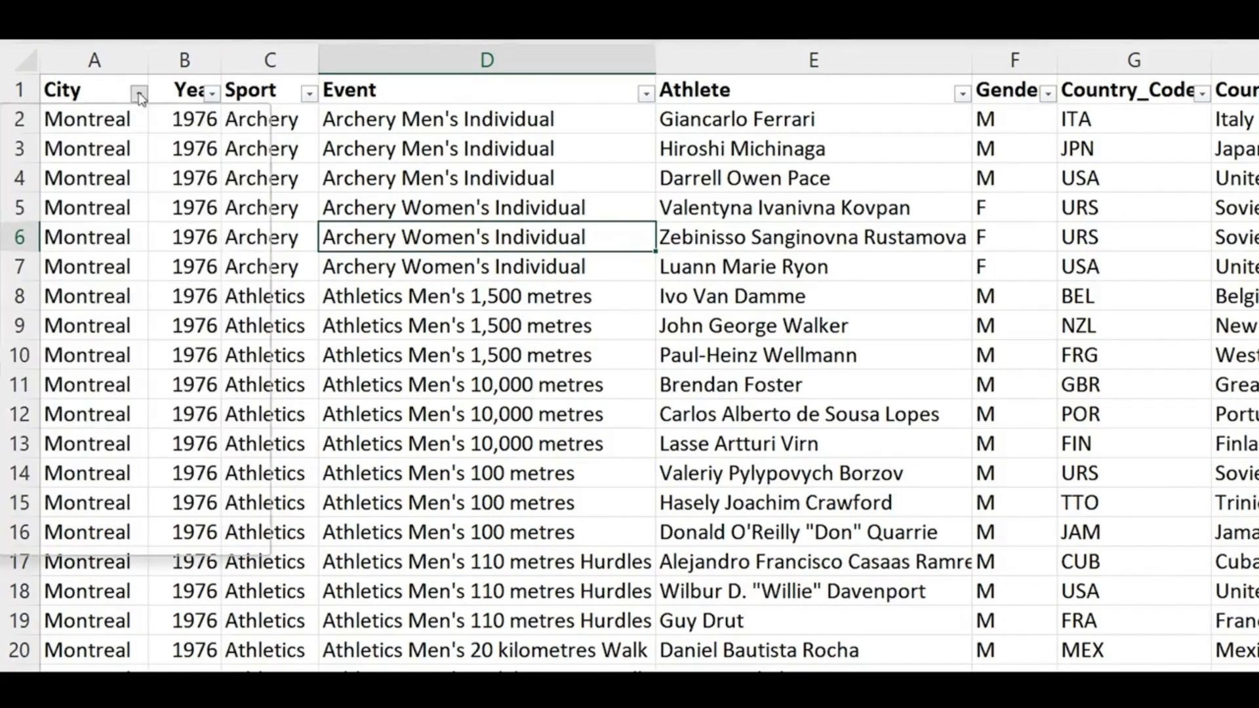
{"action": "mouse_move", "coordinate": [257, 371]}
{"action": "left_mouse_down"}
{"action": "mouse_move", "coordinate": [255, 419]}
{"action": "mouse_move", "coordinate": [258, 357]}
{"action": "left_mouse_up"}
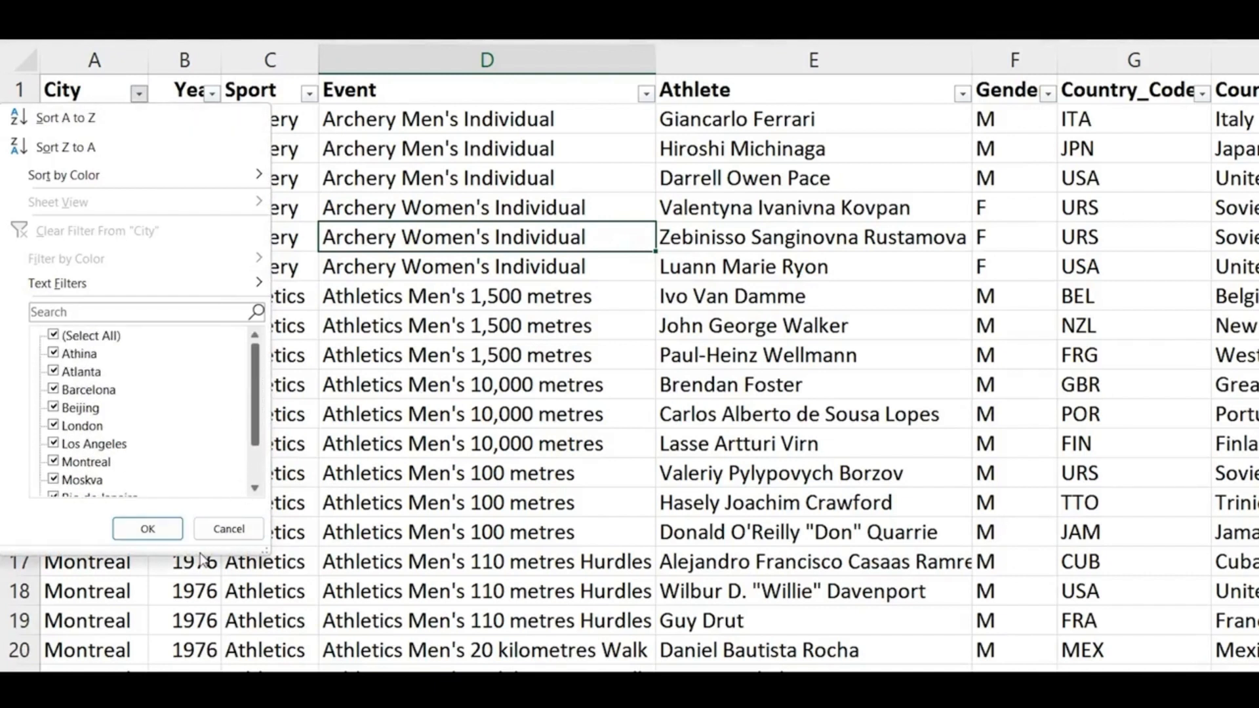
{"action": "left_click", "coordinate": [230, 532]}
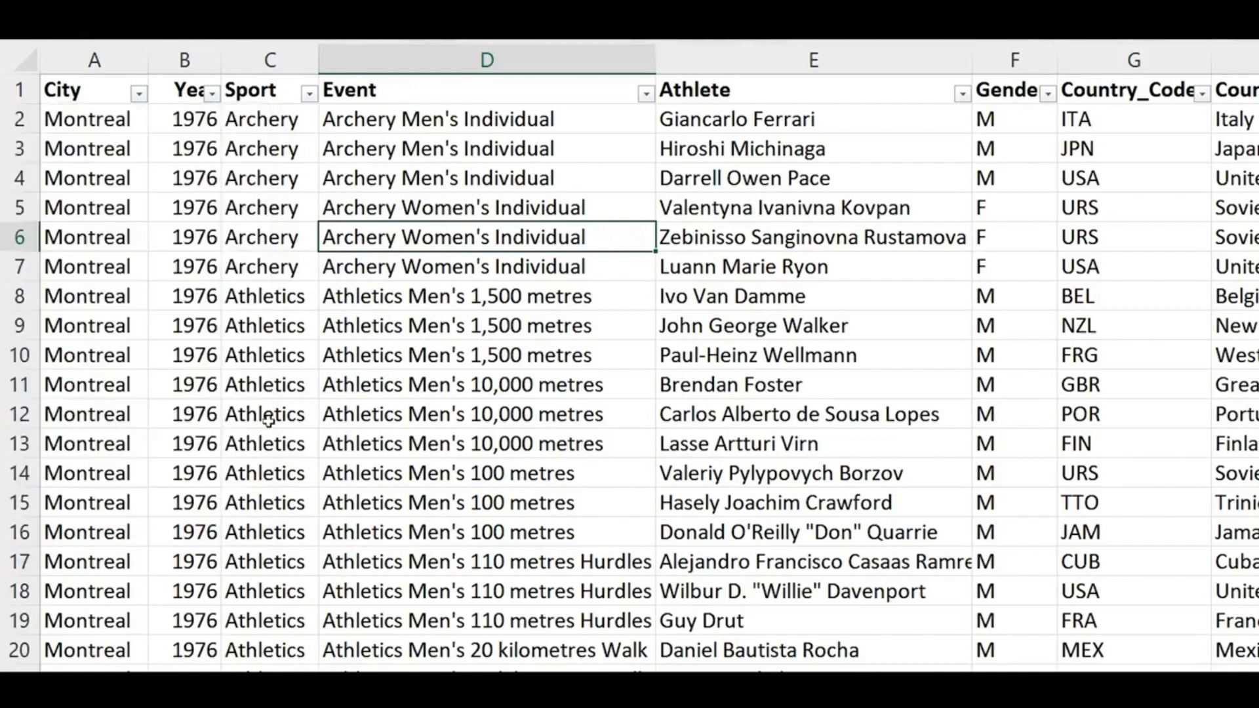
Step: Examine the values listed in the Event and Sport column filters, leaving every value selected
{"action": "left_click", "coordinate": [646, 95]}
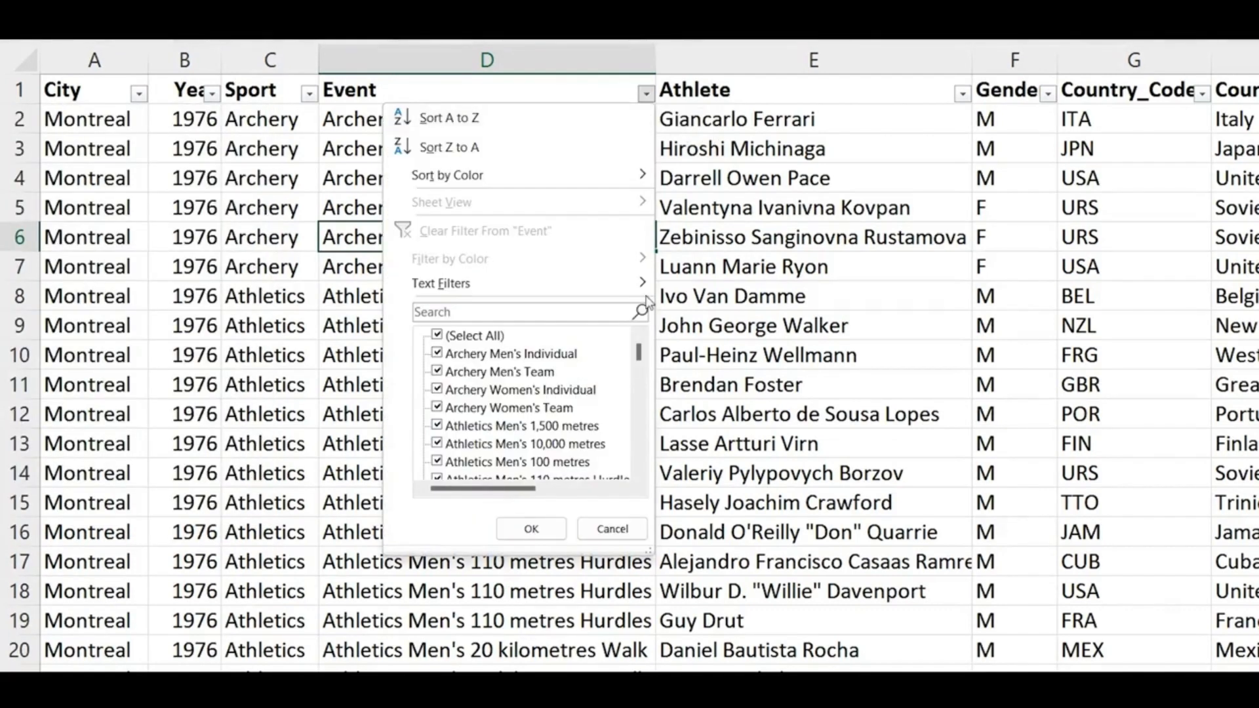
{"action": "left_click_drag", "start_coordinate": [640, 357], "coordinate": [642, 426]}
{"action": "left_click", "coordinate": [531, 529]}
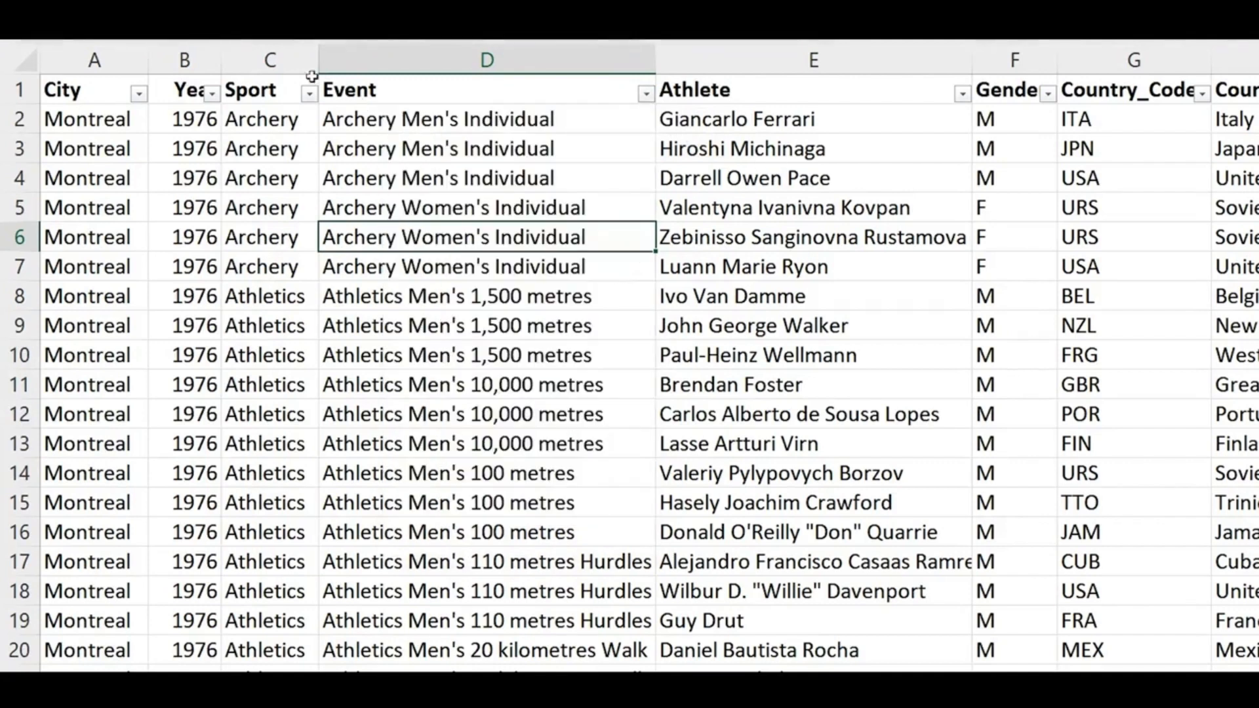
{"action": "left_click", "coordinate": [311, 96]}
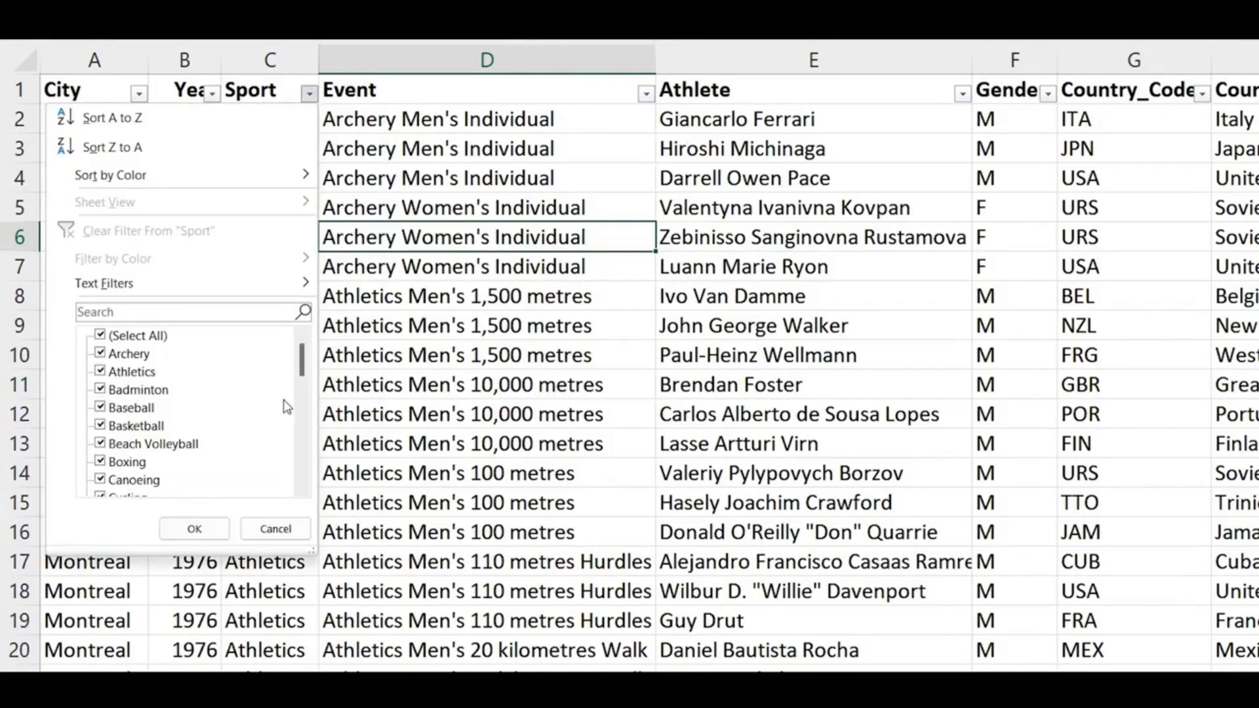
{"action": "left_click_drag", "start_coordinate": [303, 367], "coordinate": [304, 377]}
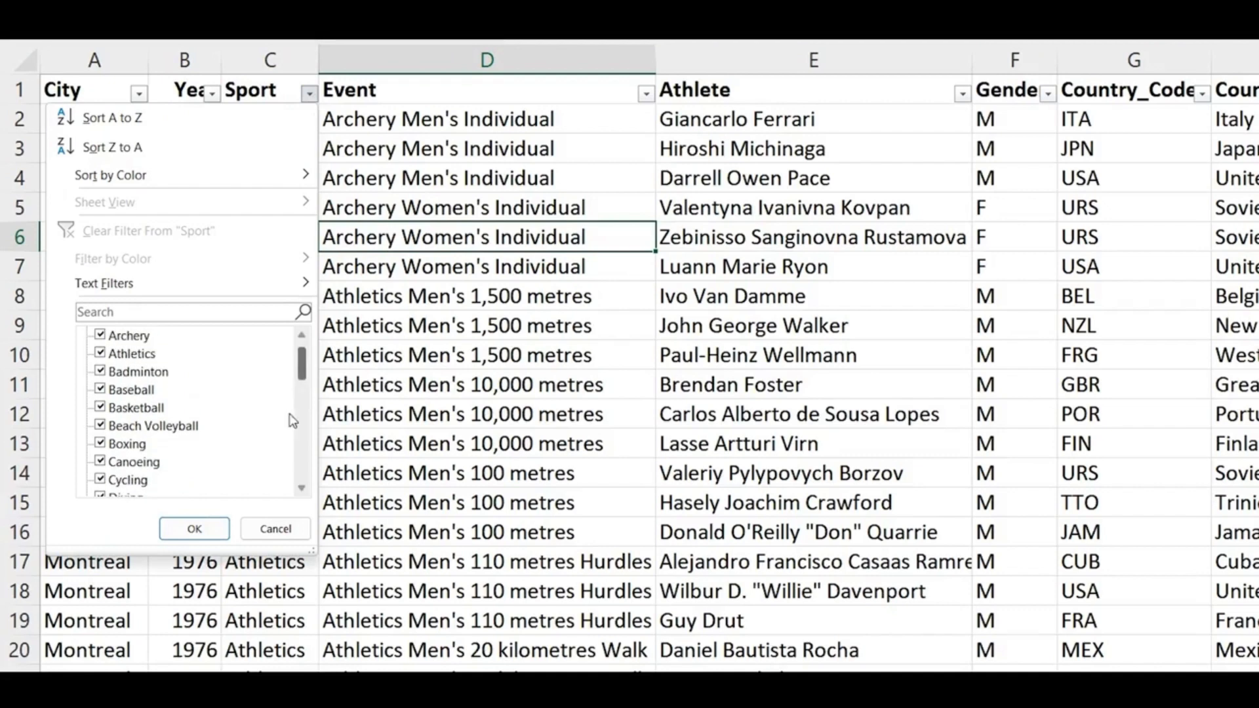
{"action": "left_click", "coordinate": [274, 527]}
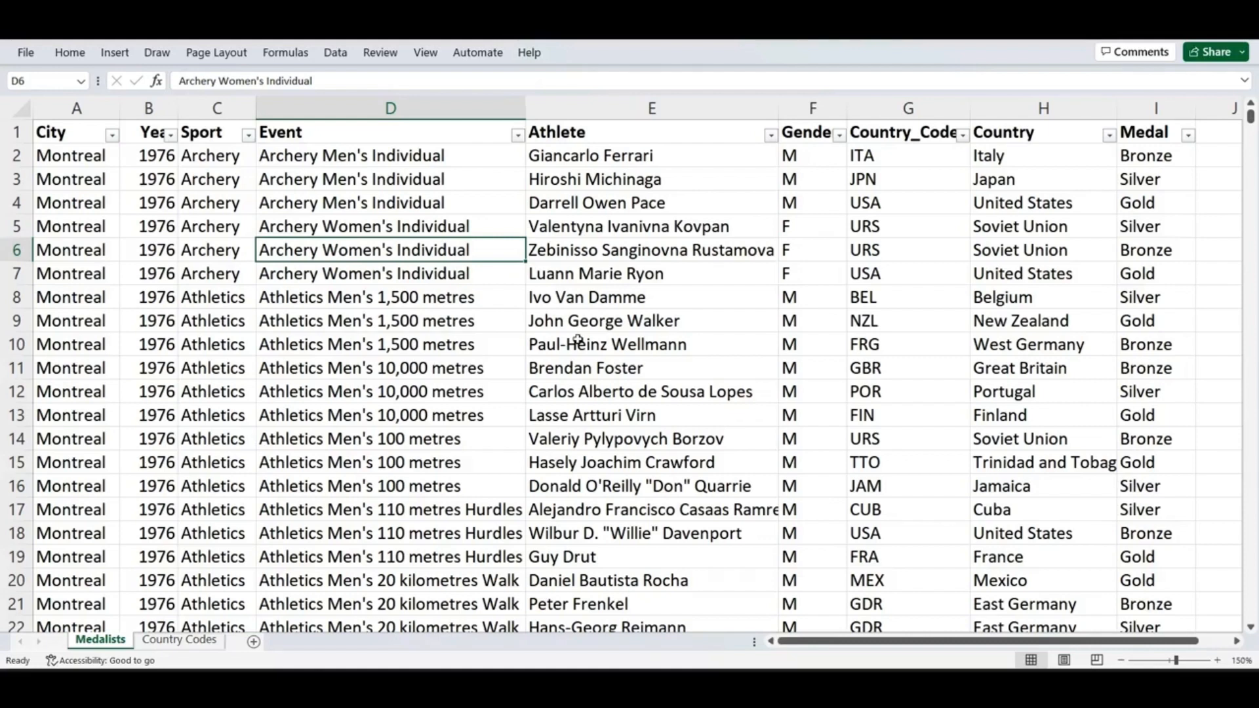
Step: Filter the Country column of the Medalists table to show only Japan
{"action": "left_click", "coordinate": [1108, 137]}
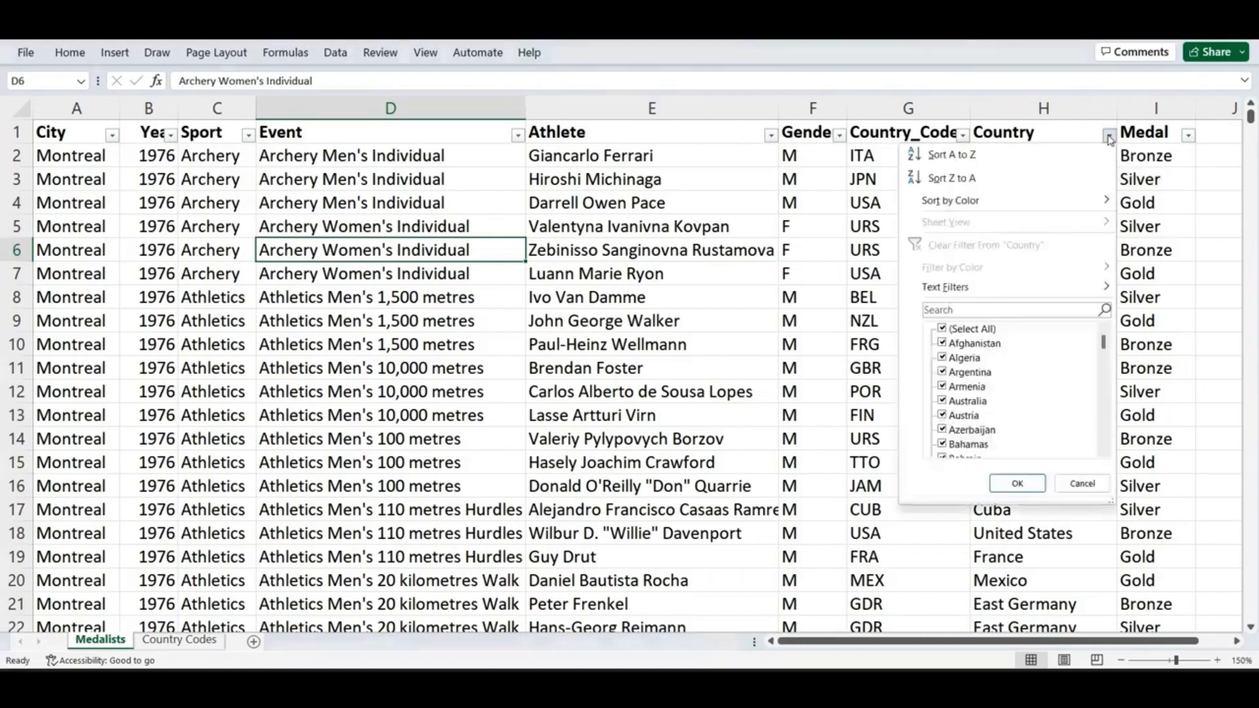
{"action": "left_click", "coordinate": [943, 329]}
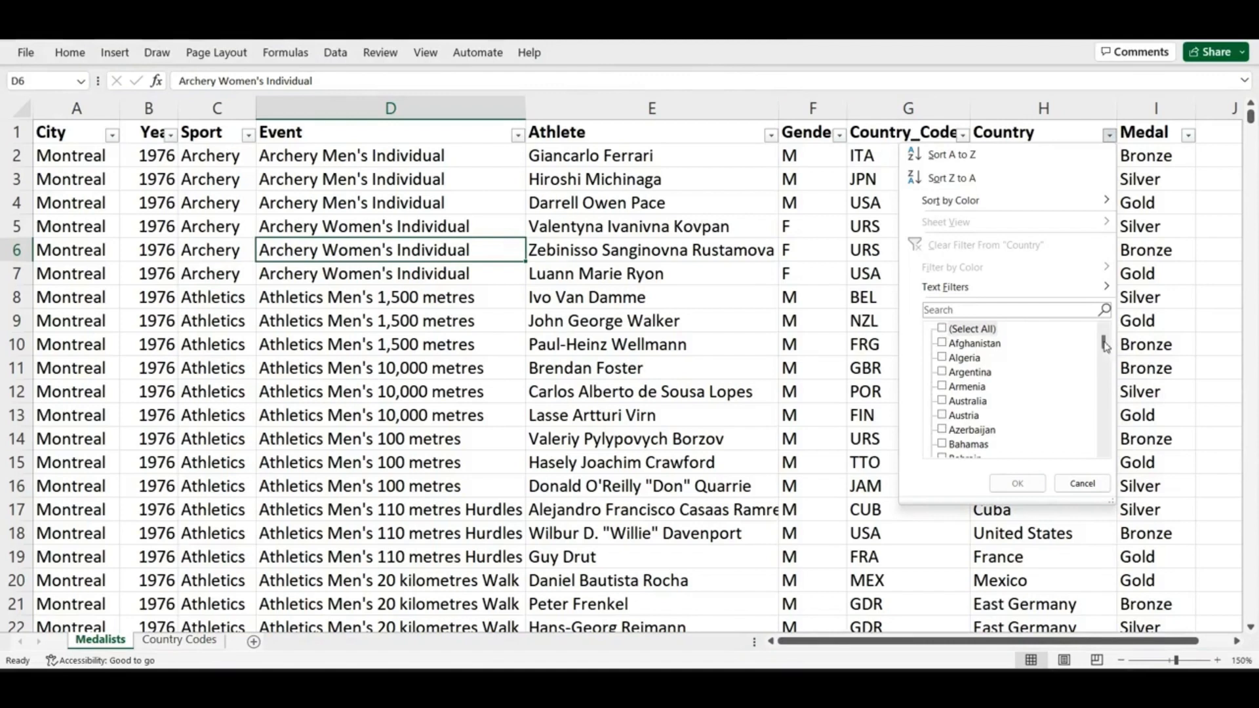
{"action": "scroll", "coordinate": [1109, 350], "scroll_direction": "down", "scroll_amount": 3}
{"action": "left_click_drag", "start_coordinate": [1108, 353], "coordinate": [1108, 388]}
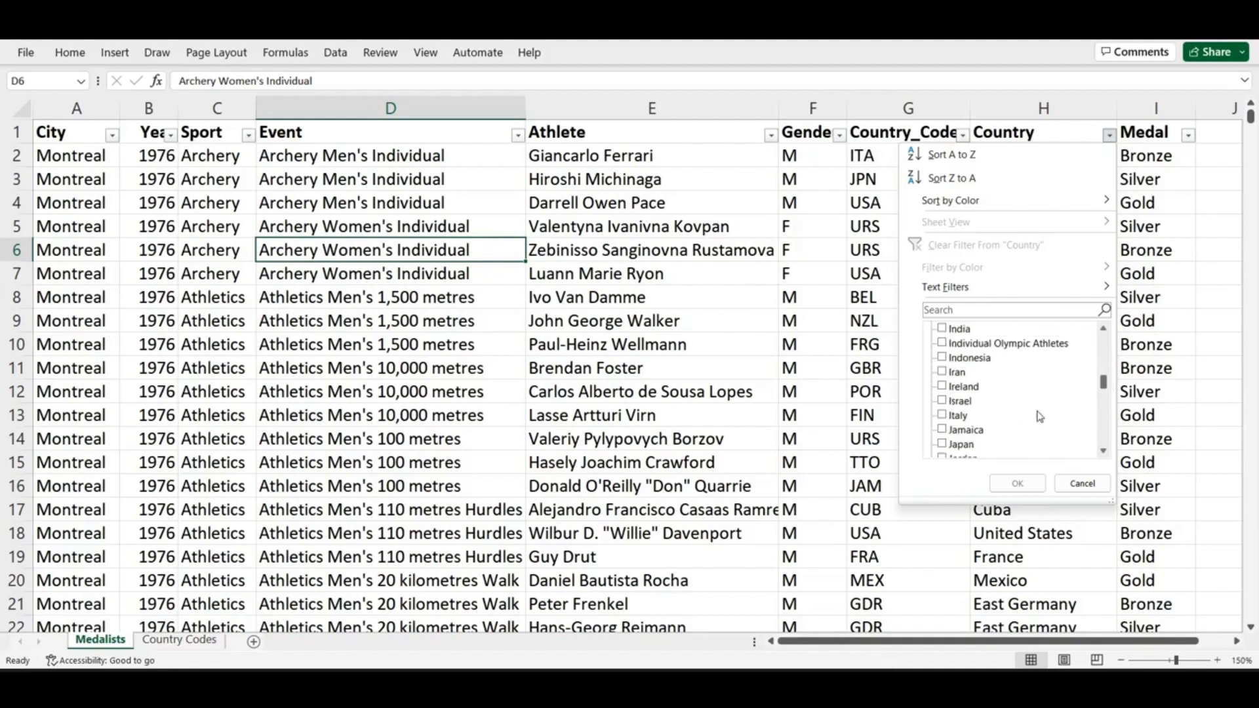
{"action": "scroll", "coordinate": [990, 431], "scroll_direction": "down", "scroll_amount": 1}
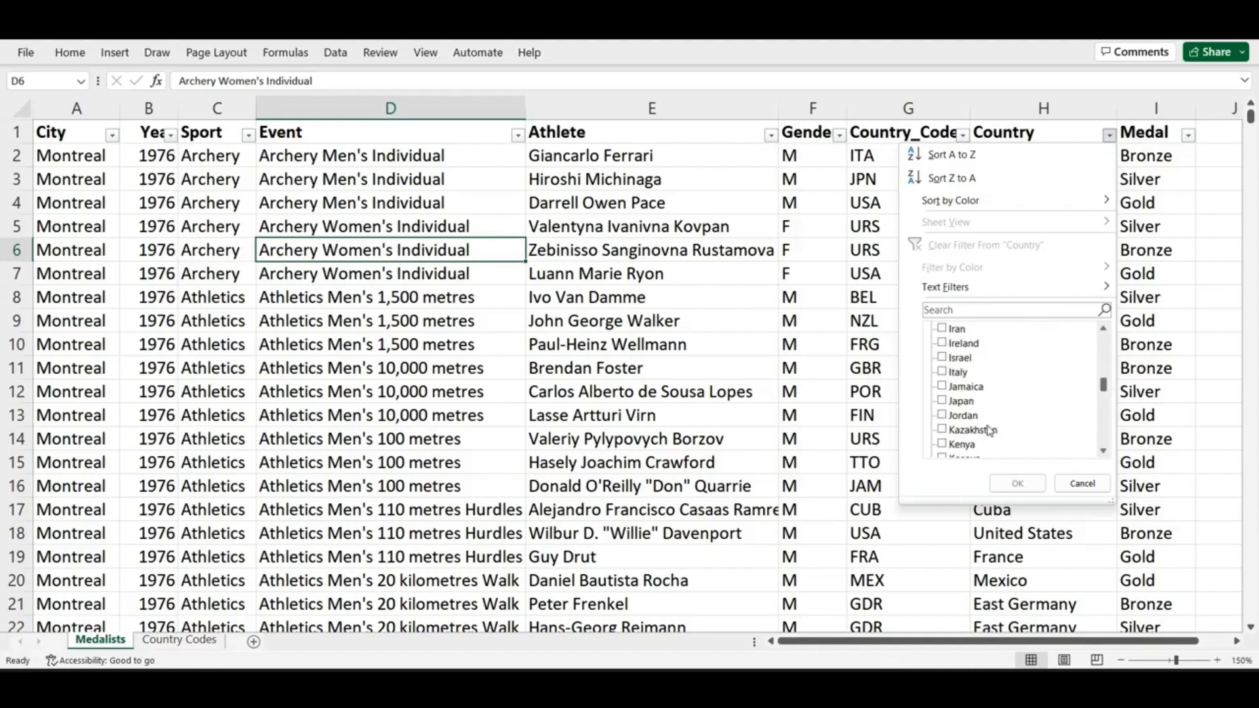
{"action": "left_click", "coordinate": [948, 401]}
{"action": "left_click", "coordinate": [1005, 486]}
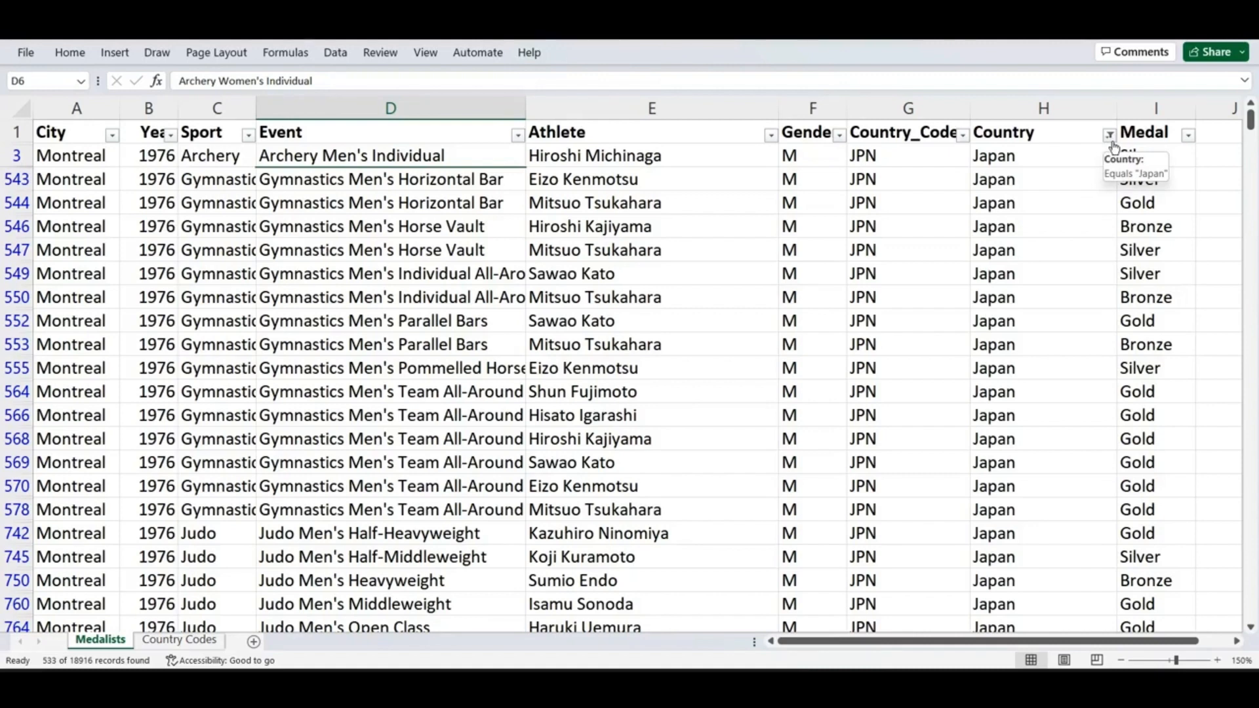
Step: Narrow the Japan records to Gold in the Medal column
{"action": "left_click", "coordinate": [1189, 135]}
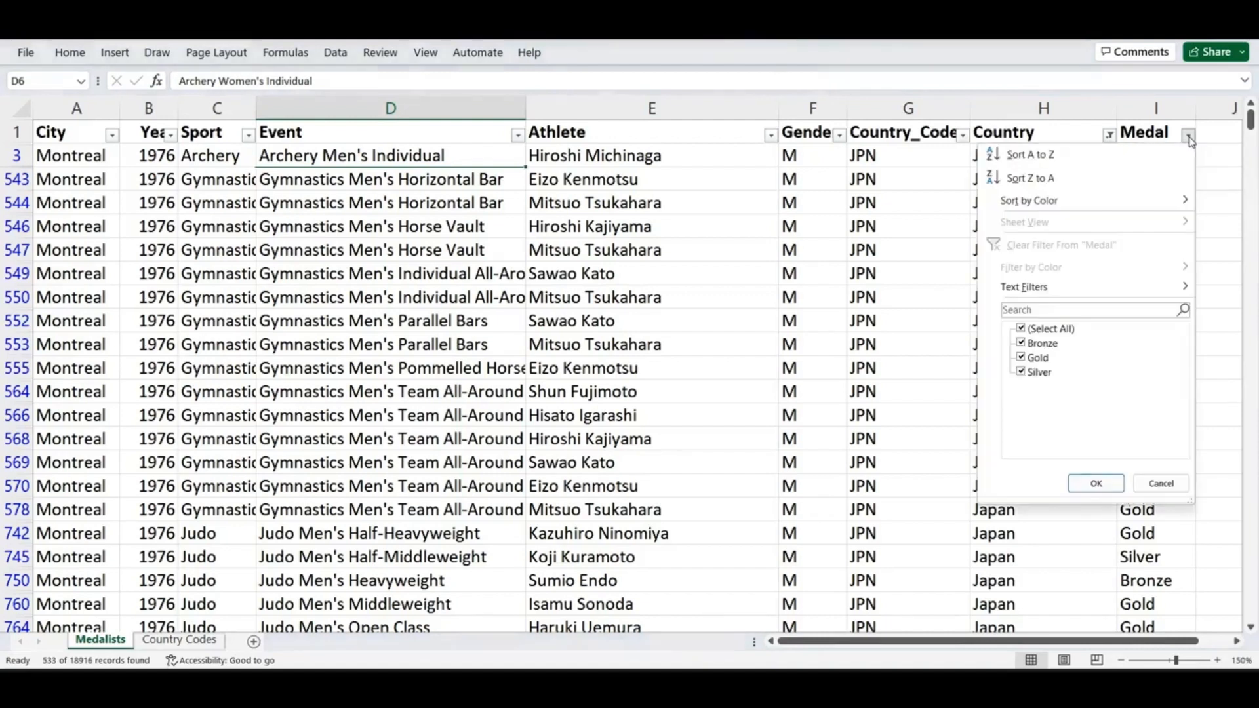
{"action": "left_click", "coordinate": [1046, 330]}
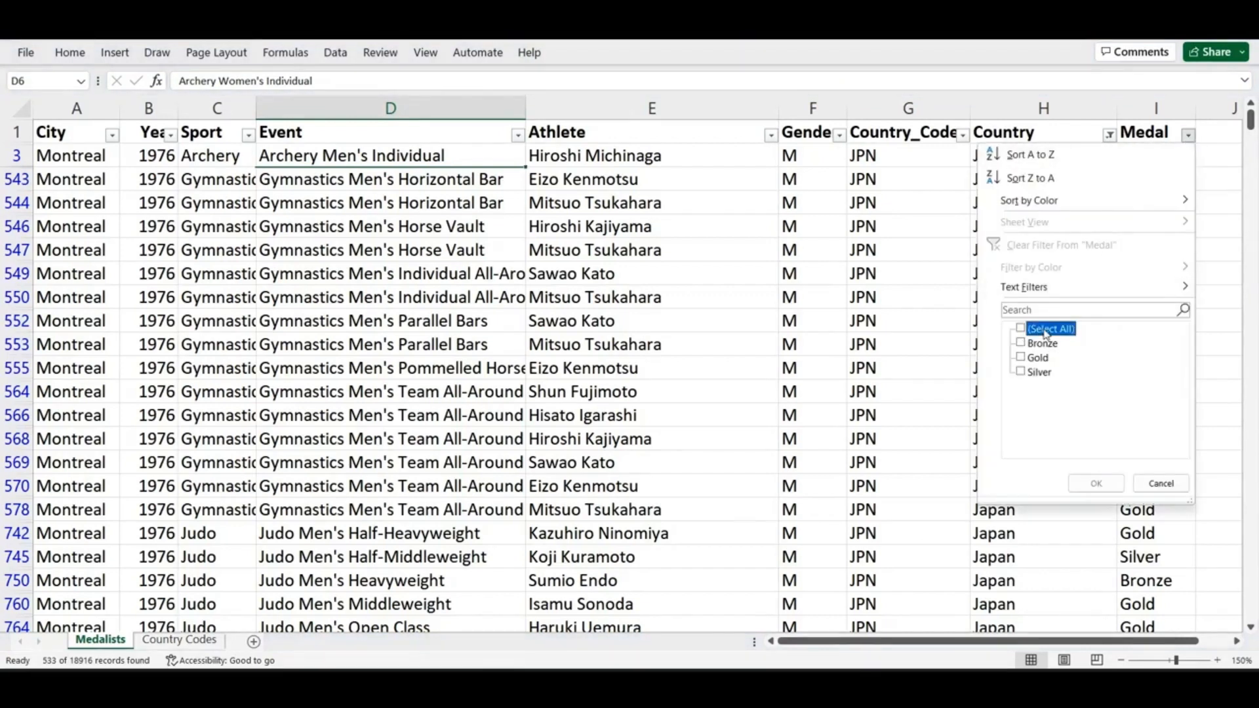
{"action": "left_click", "coordinate": [1034, 358]}
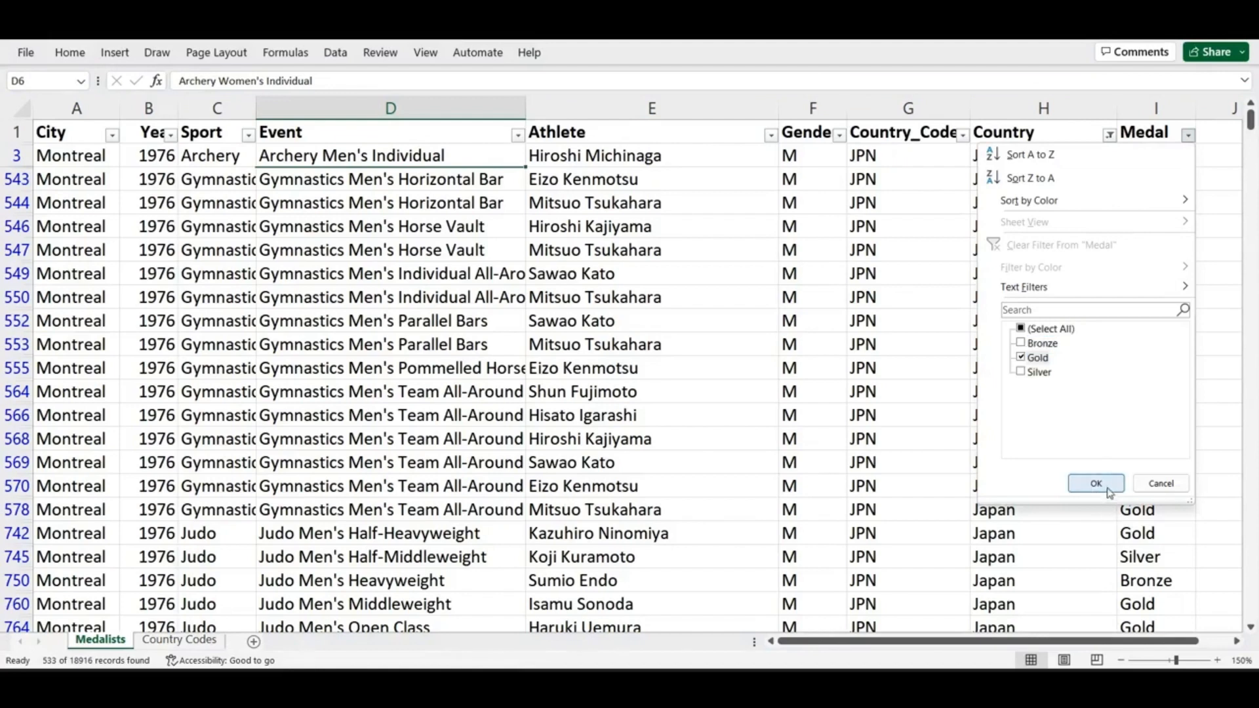
{"action": "left_click", "coordinate": [1106, 484]}
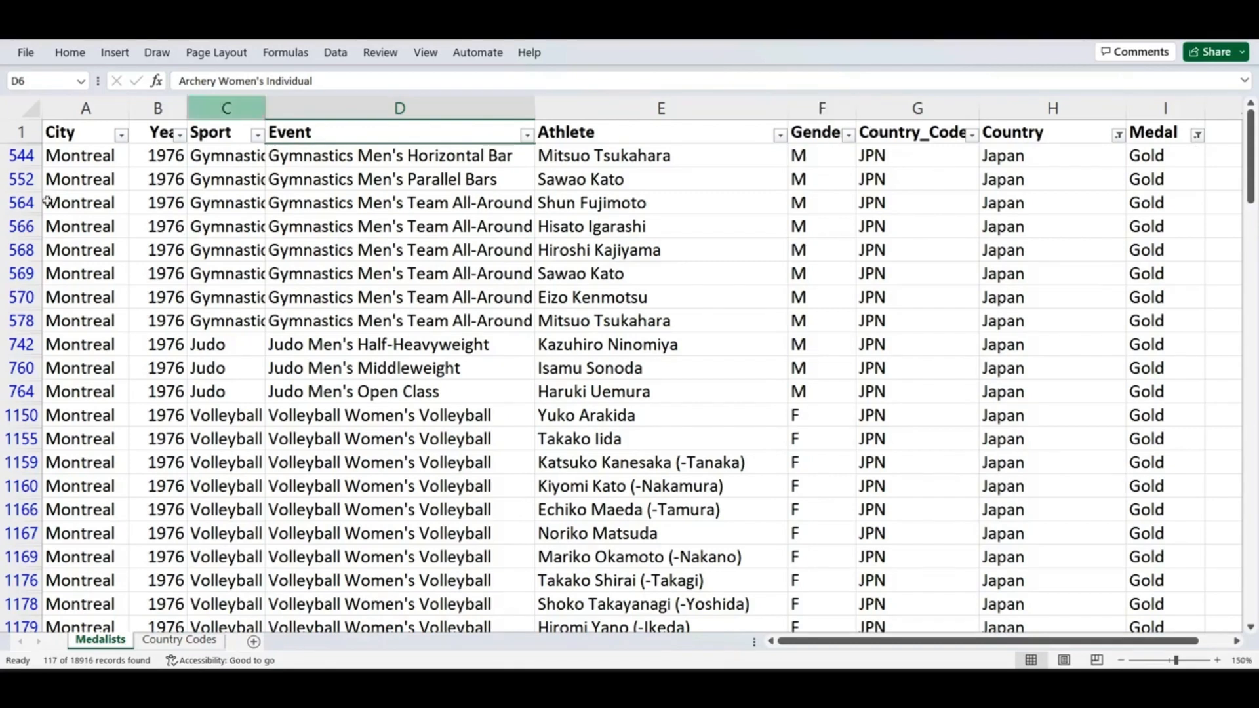
Step: Restrict Japan's gold medal records to 2012 with the Year column filter
{"action": "left_click", "coordinate": [180, 136]}
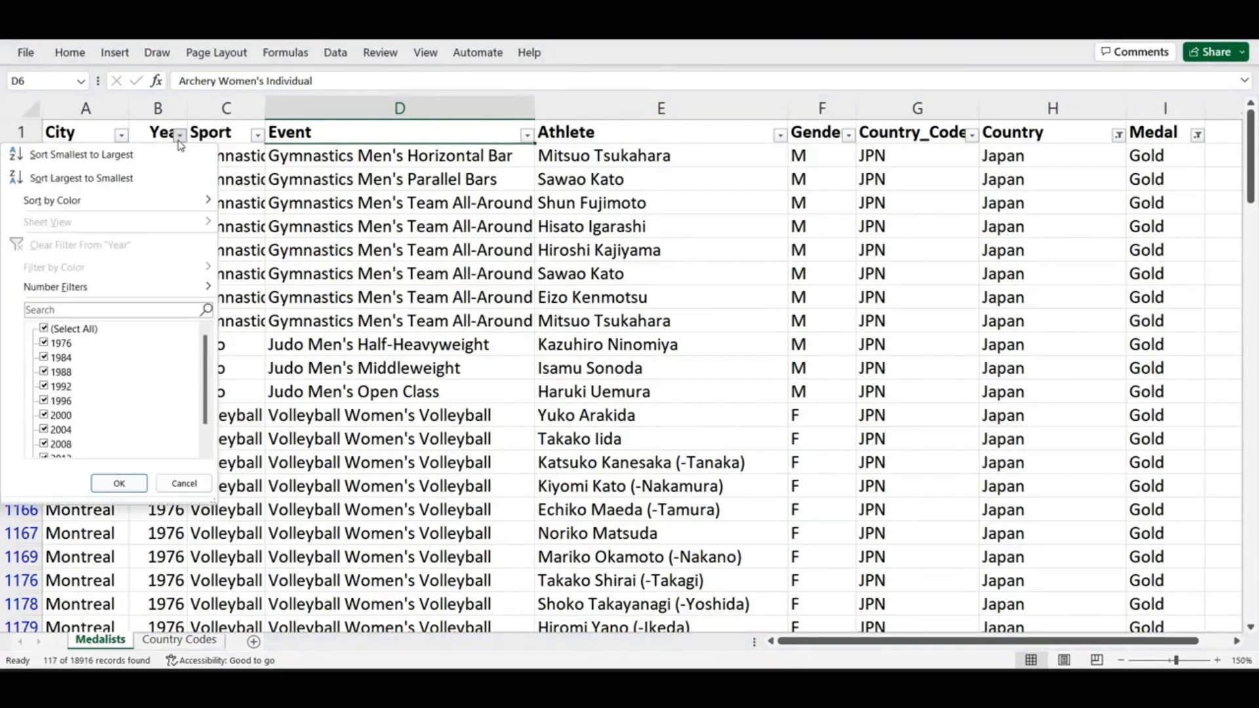
{"action": "left_click", "coordinate": [46, 329]}
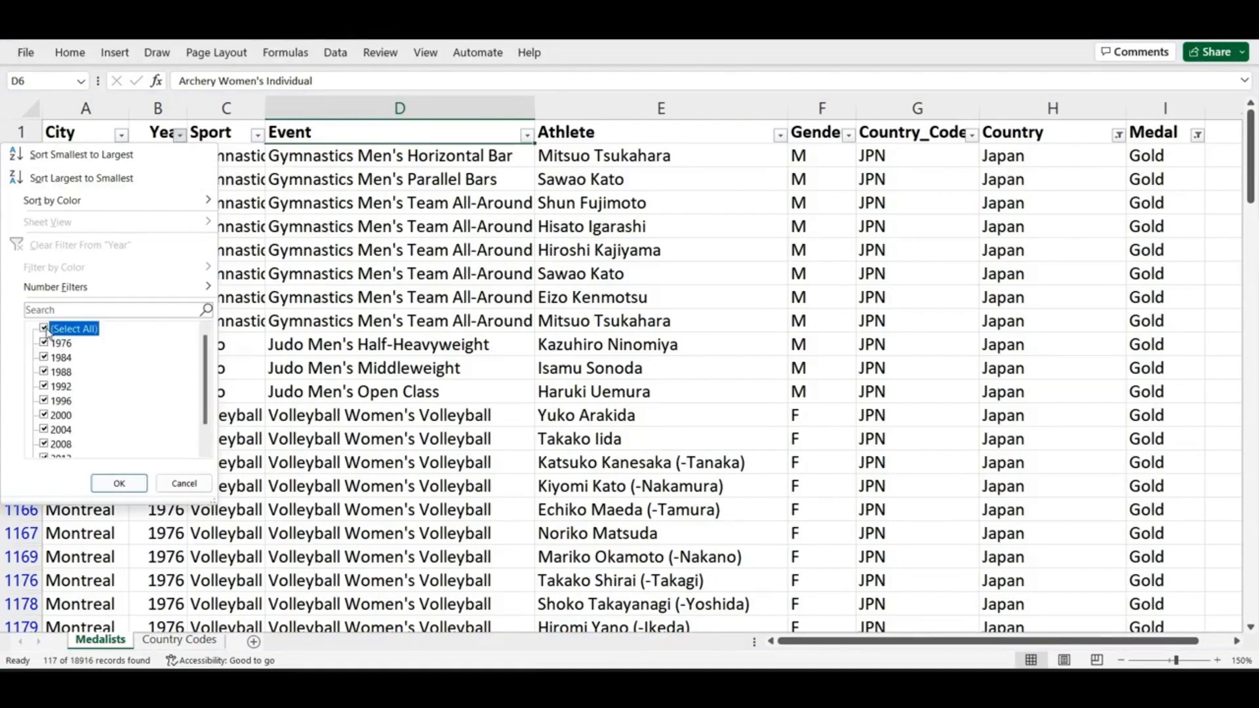
{"action": "scroll", "coordinate": [42, 362], "scroll_direction": "down", "scroll_amount": 1}
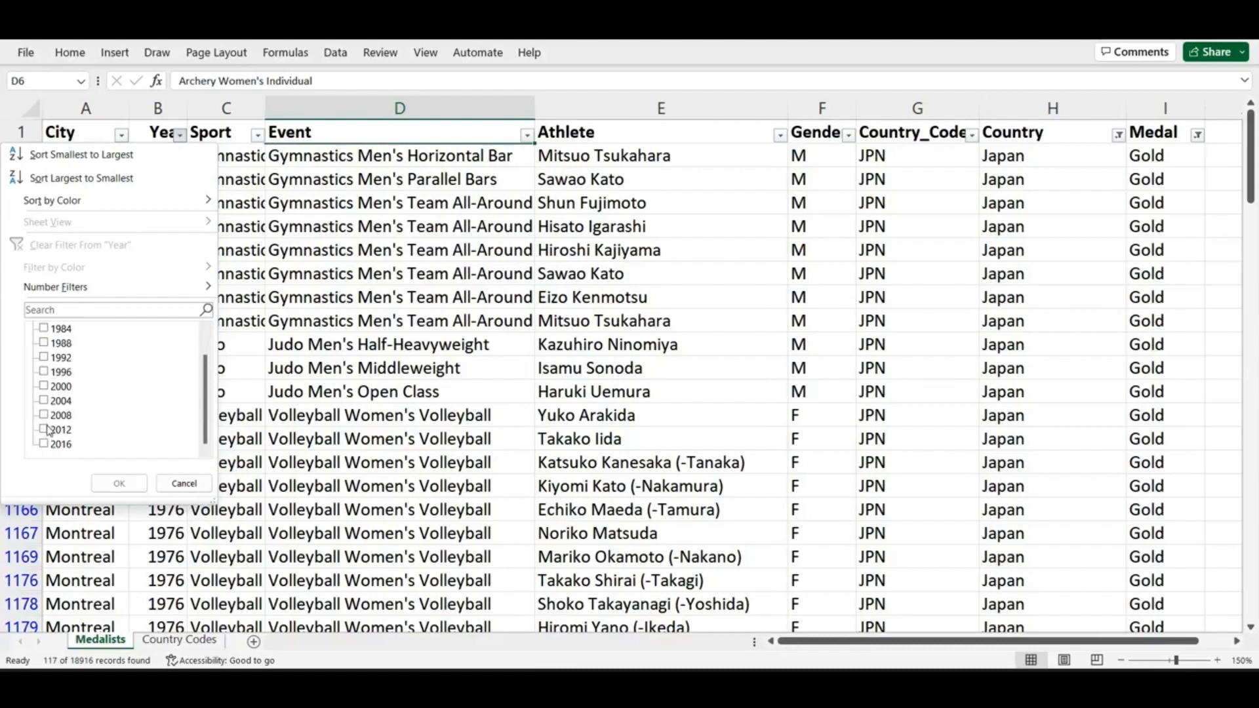
{"action": "left_click", "coordinate": [45, 430]}
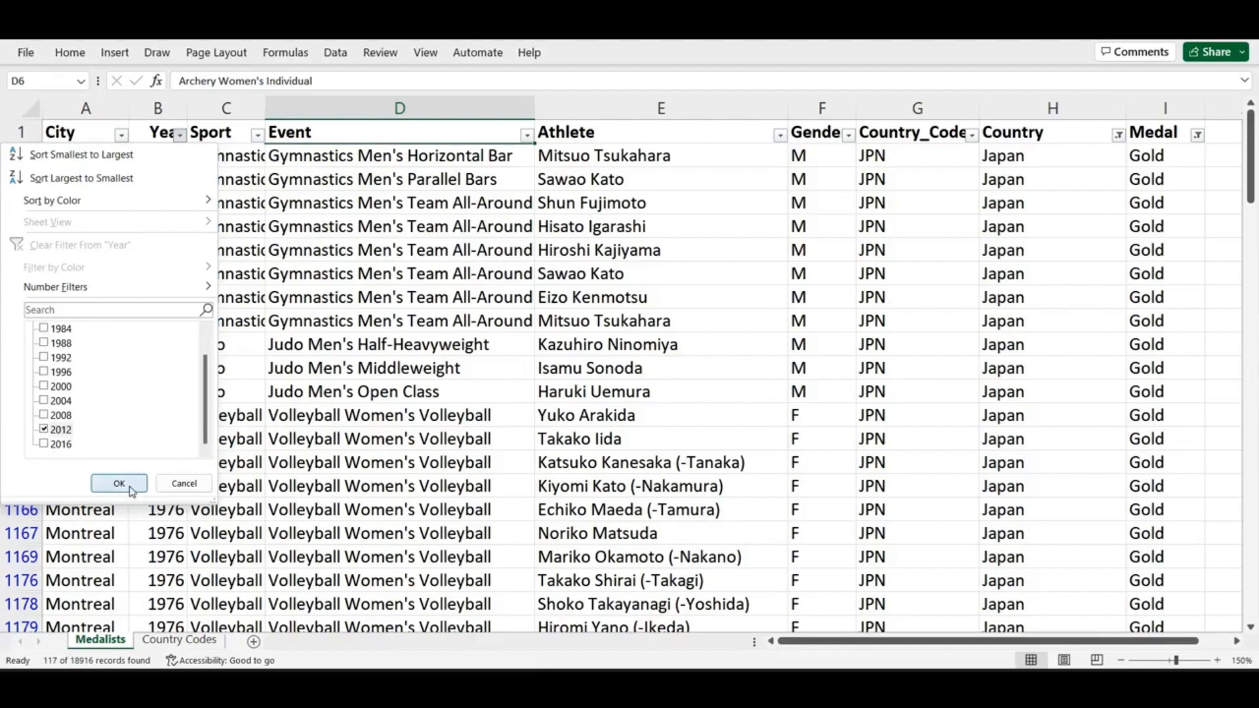
{"action": "left_click", "coordinate": [130, 489]}
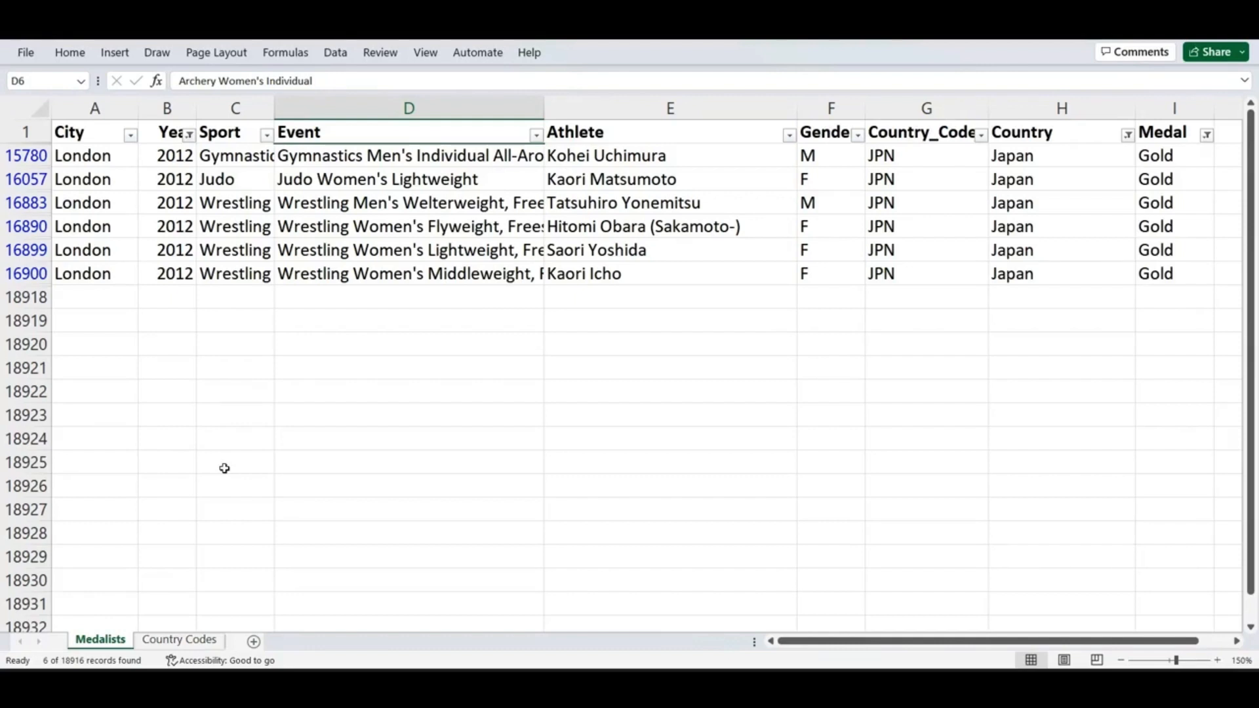
Step: Clear all filters from the Medalists table and filter the Sport column to Boxing only
{"action": "left_click", "coordinate": [336, 54]}
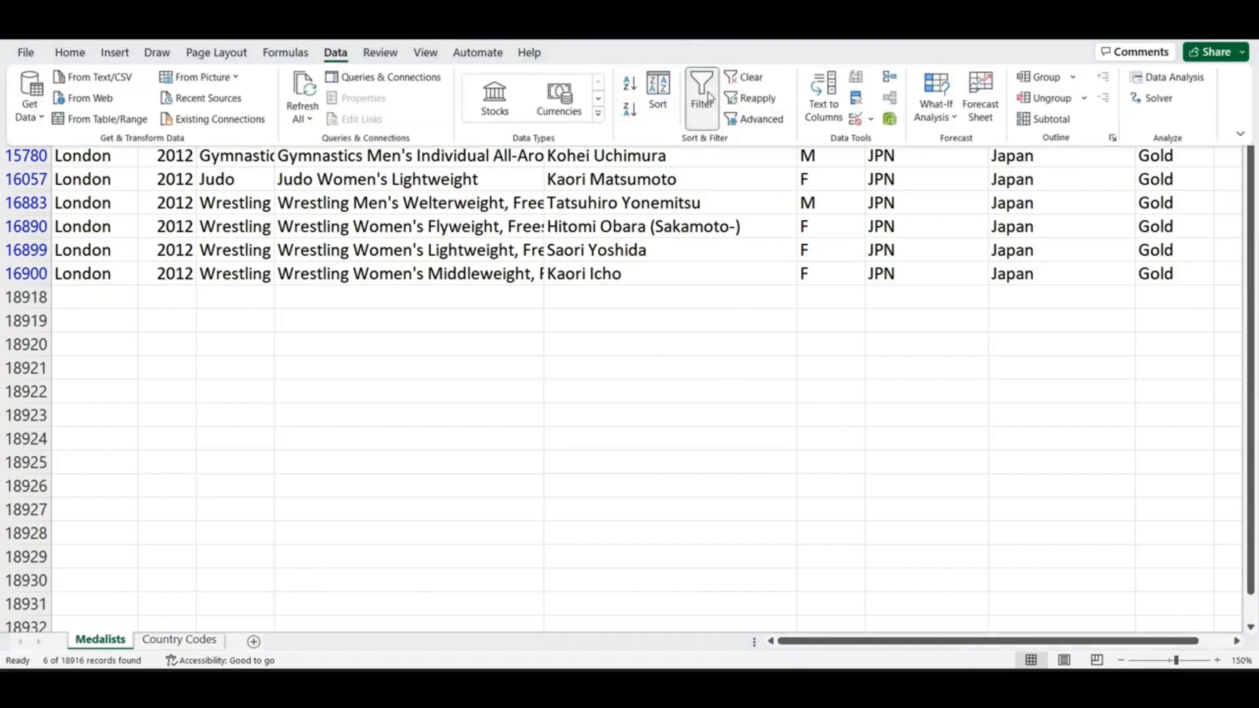
{"action": "left_click", "coordinate": [760, 82]}
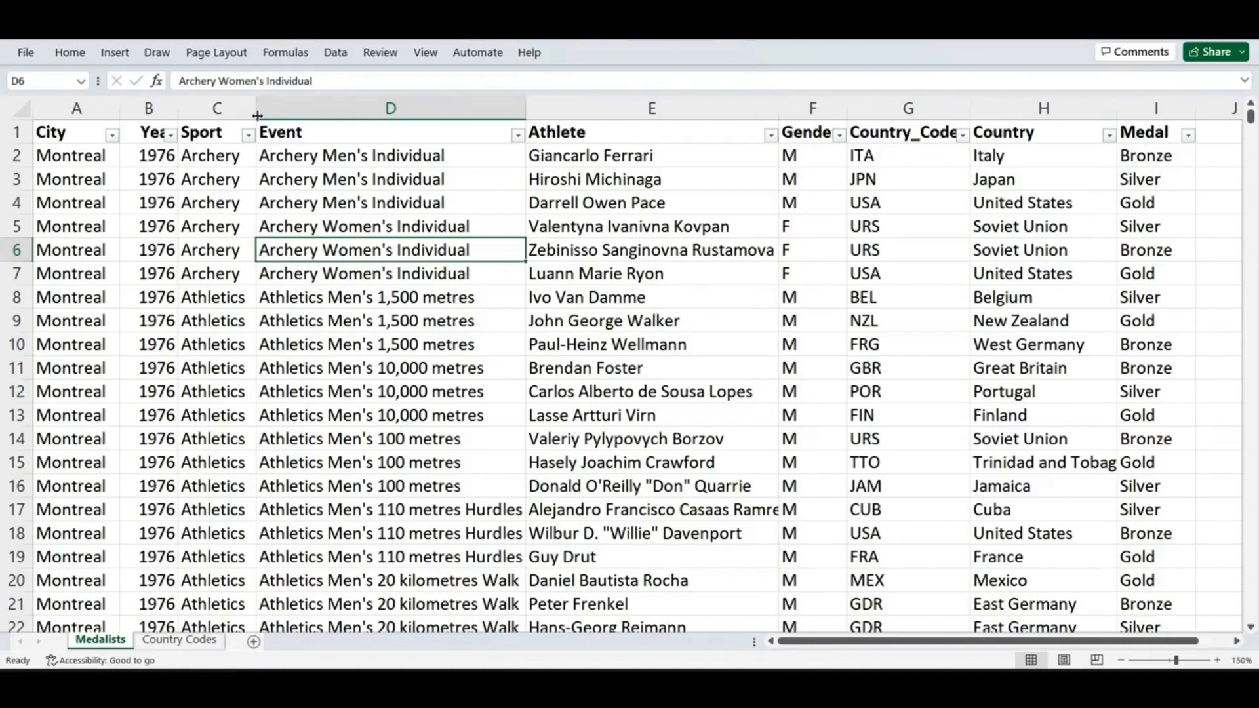
{"action": "left_click", "coordinate": [249, 136]}
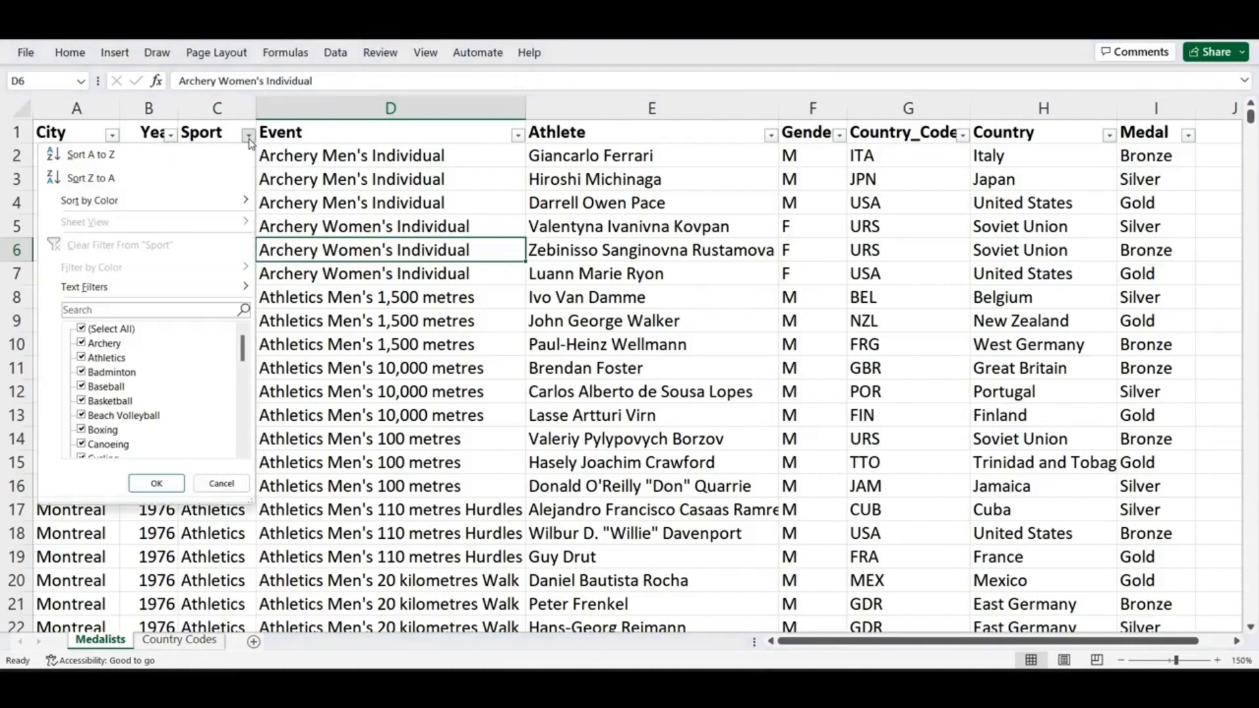
{"action": "left_click", "coordinate": [84, 330]}
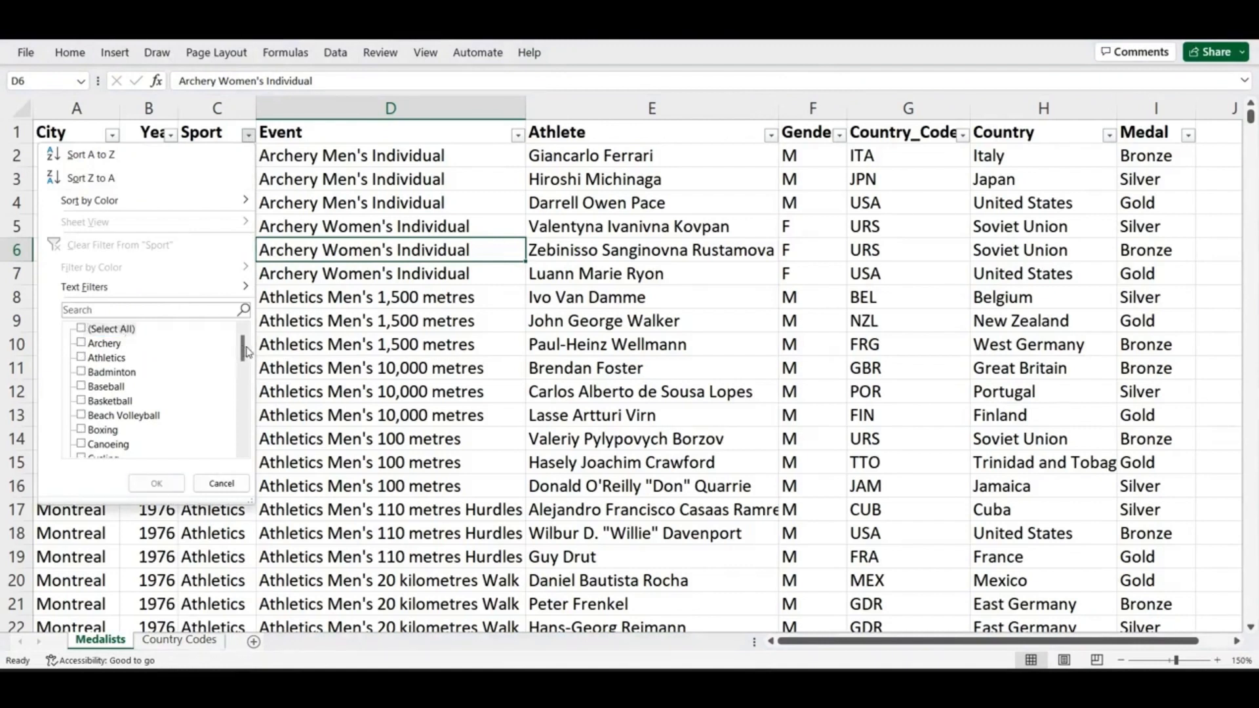
{"action": "left_click_drag", "start_coordinate": [244, 352], "coordinate": [246, 363]}
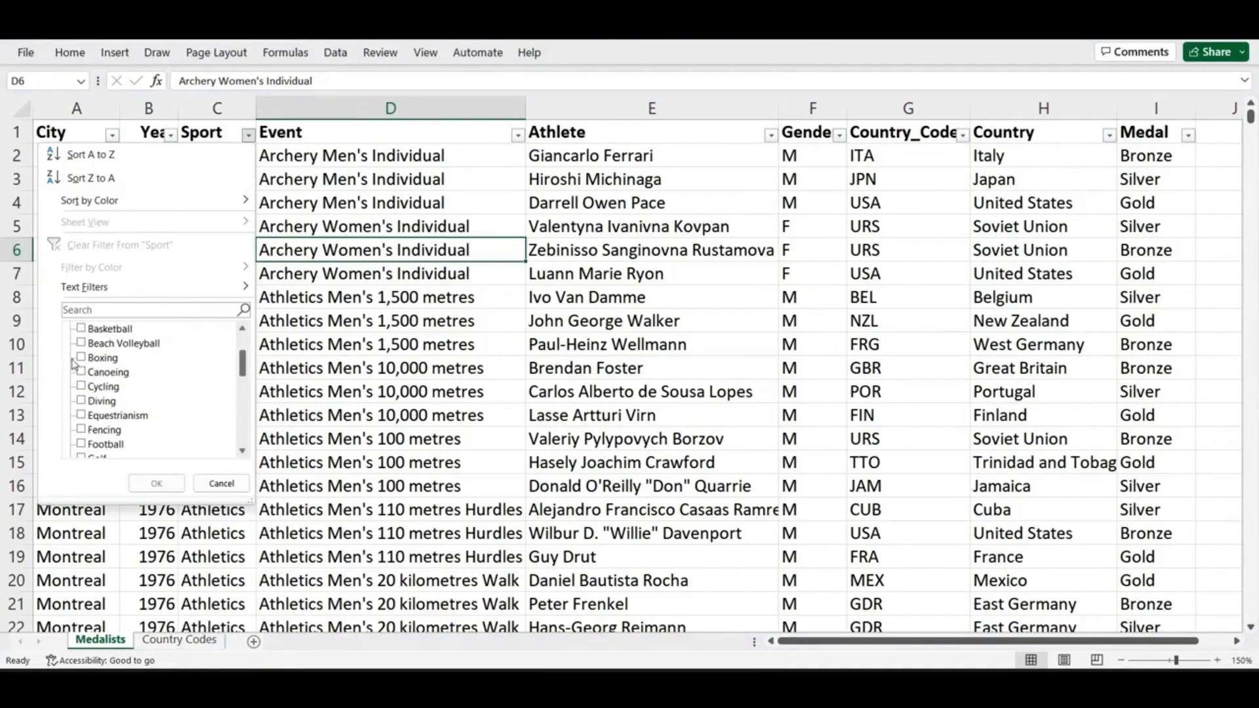
{"action": "left_click", "coordinate": [81, 357]}
{"action": "left_click", "coordinate": [169, 488]}
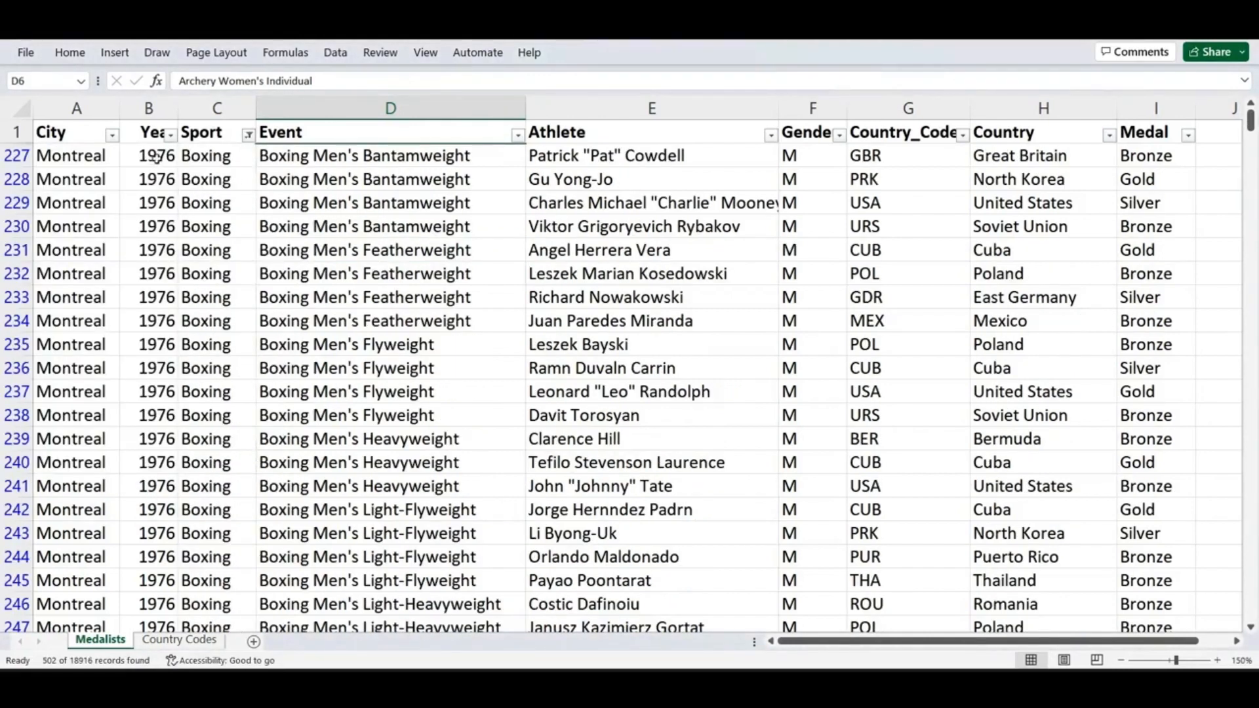
Step: Filter the Boxing records by the Year column, keeping only 2012
{"action": "left_click", "coordinate": [173, 138]}
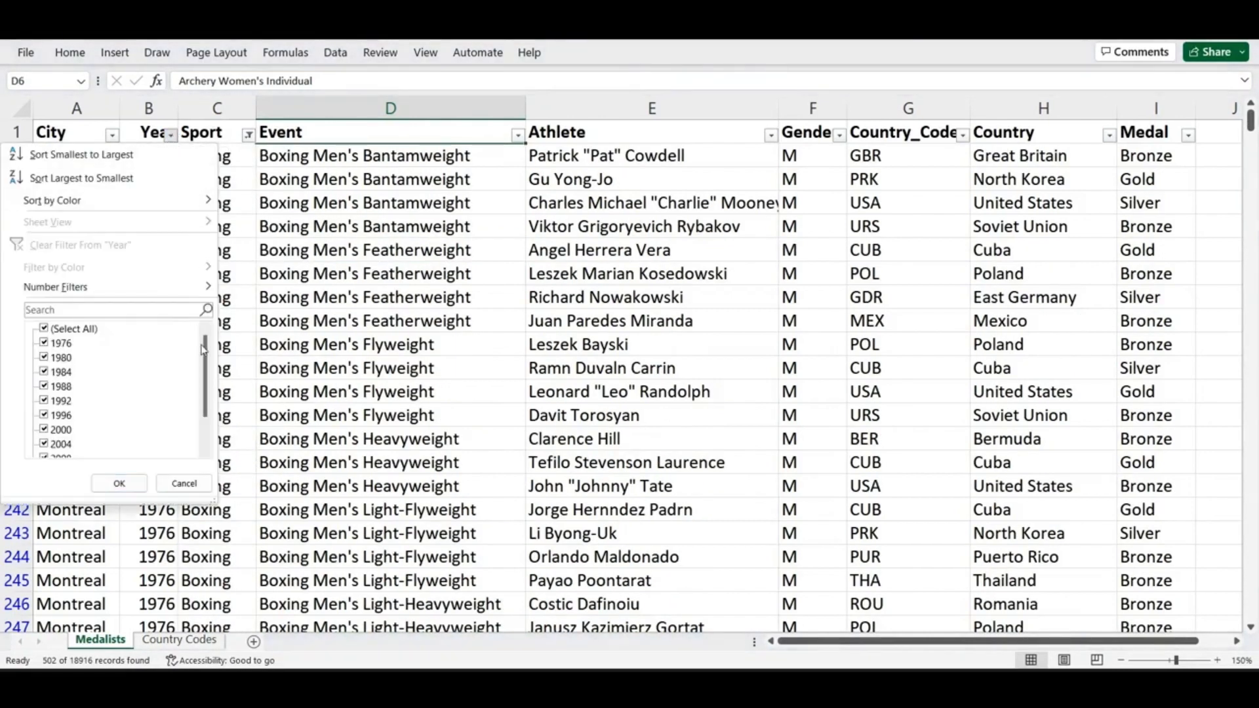
{"action": "left_click_drag", "start_coordinate": [207, 357], "coordinate": [211, 354]}
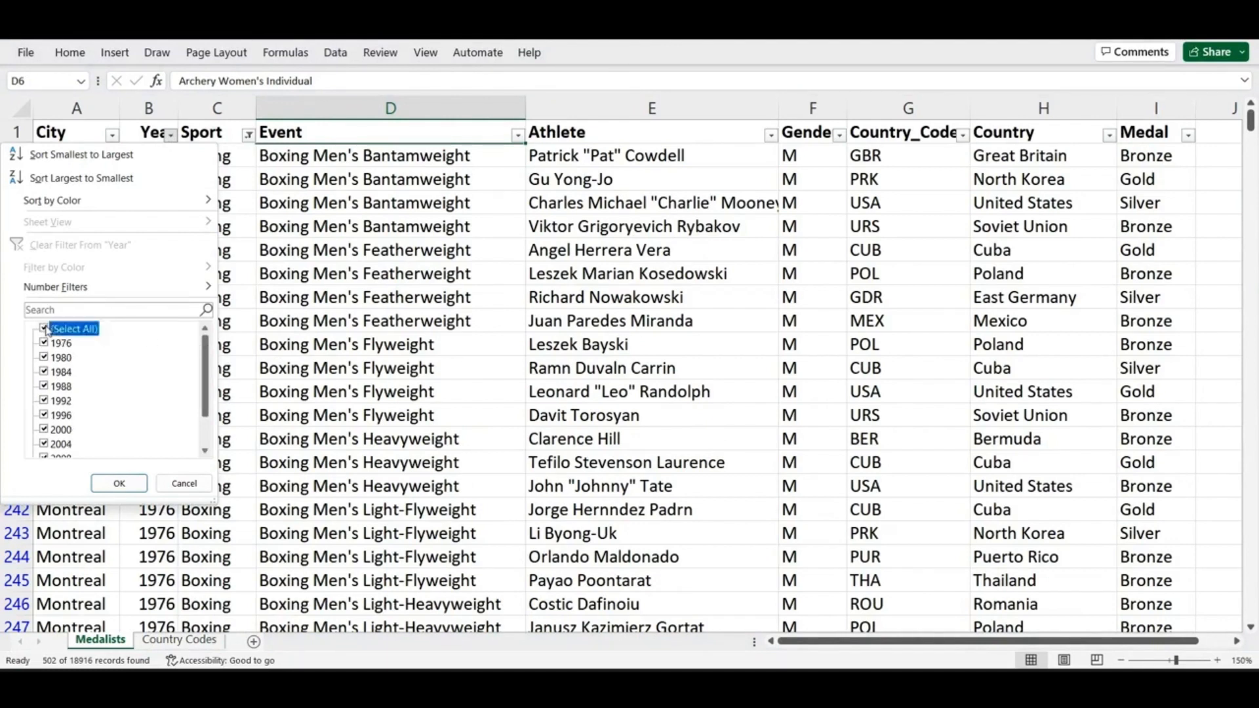
{"action": "left_click", "coordinate": [44, 330]}
{"action": "scroll", "coordinate": [212, 380], "scroll_direction": "down", "scroll_amount": 1}
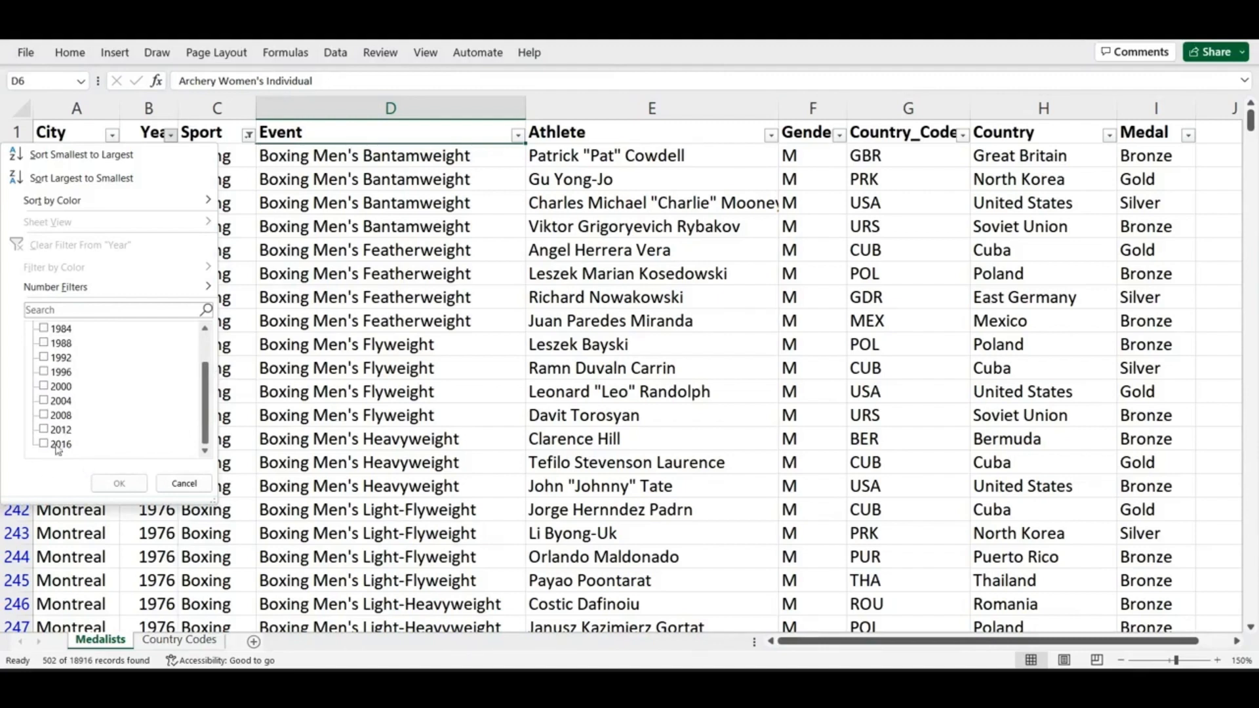
{"action": "left_click", "coordinate": [44, 430]}
{"action": "left_click", "coordinate": [115, 484]}
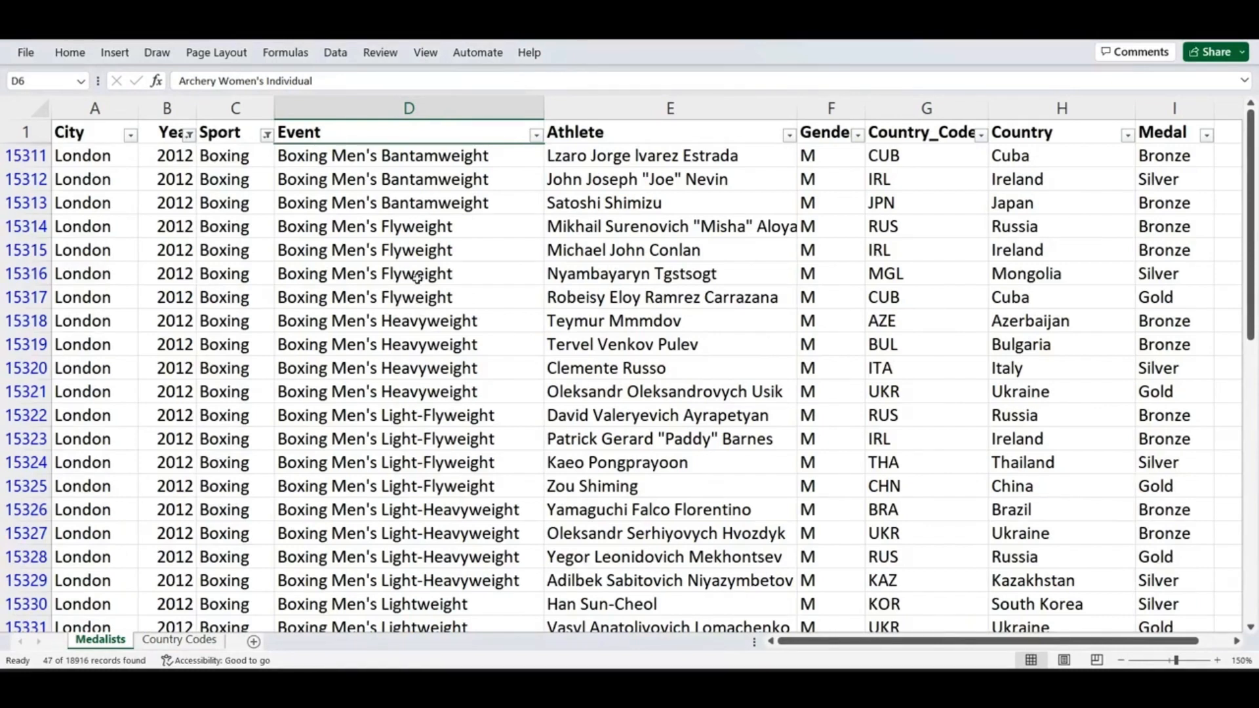
Step: Filter the Medal column of the 2012 Boxing records to Gold only
{"action": "left_click", "coordinate": [1237, 642]}
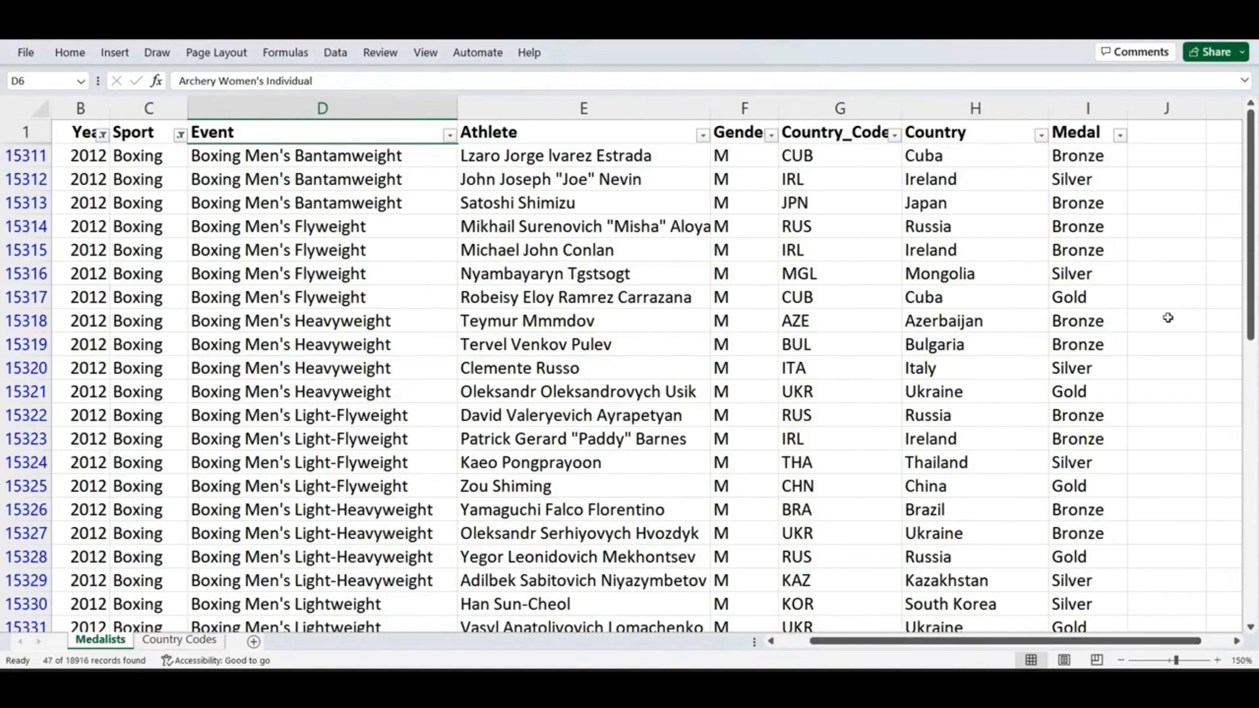
{"action": "left_click", "coordinate": [1120, 135]}
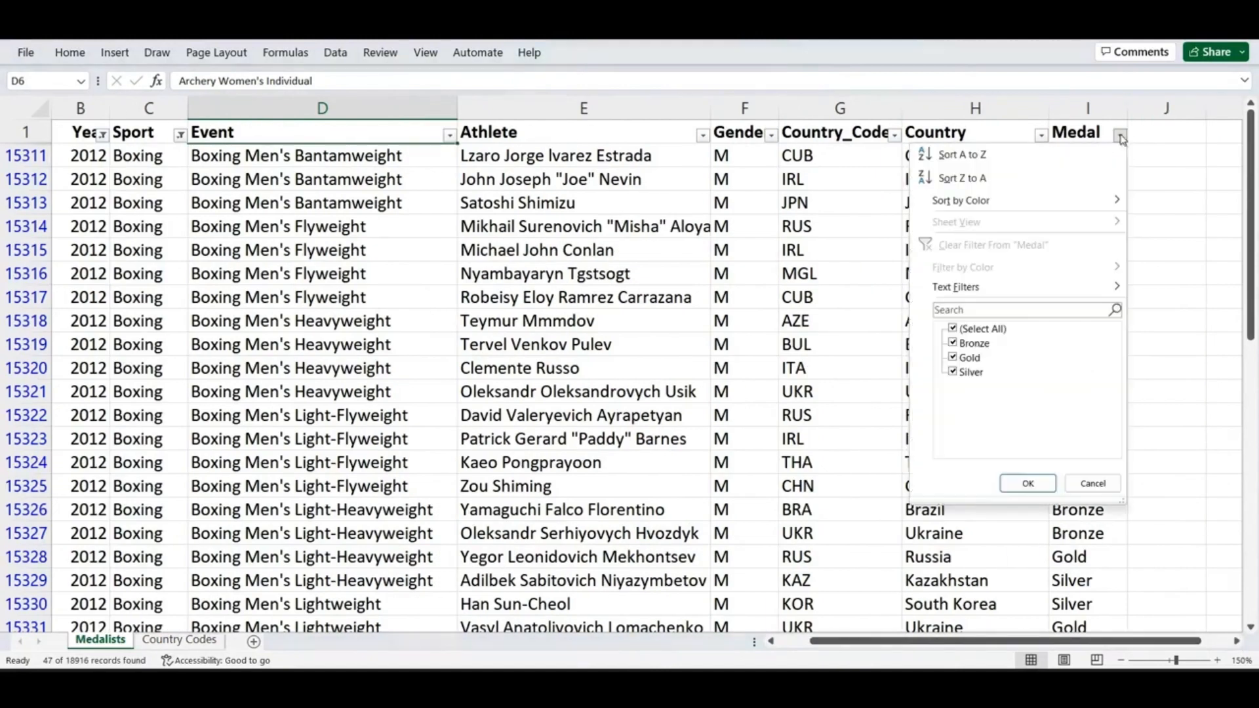
{"action": "left_click", "coordinate": [954, 329]}
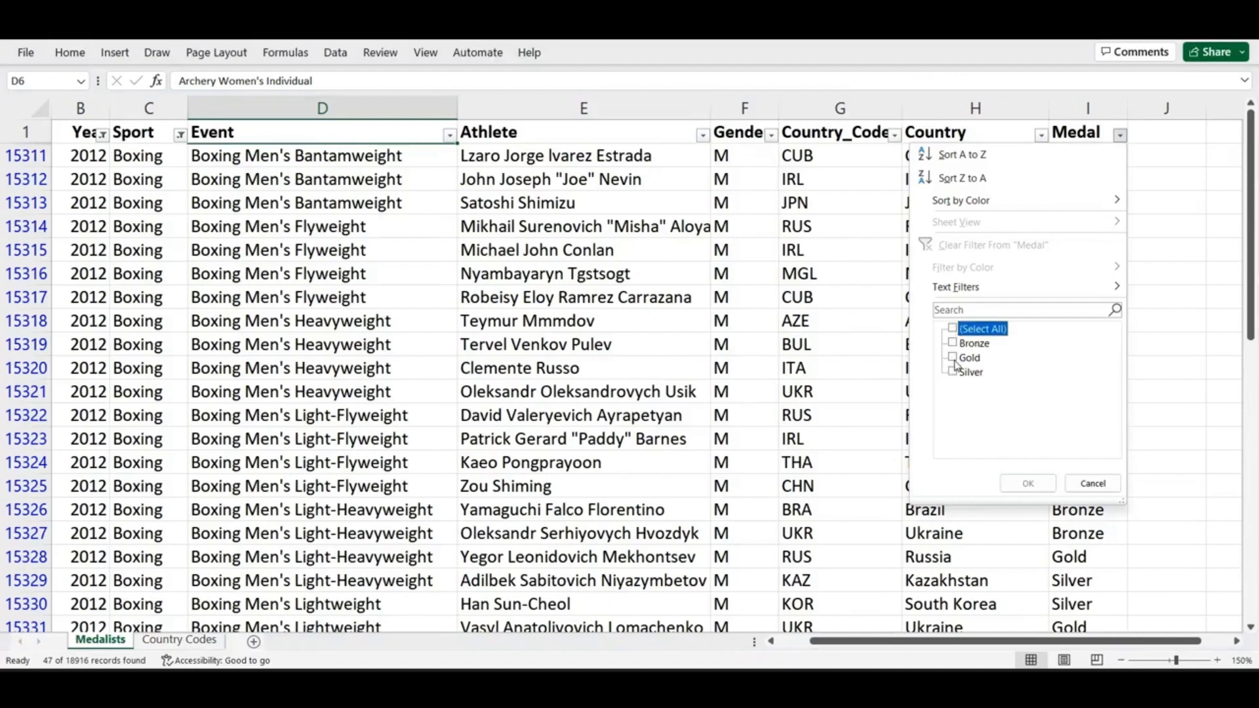
{"action": "left_click", "coordinate": [955, 358]}
{"action": "left_click", "coordinate": [1026, 483]}
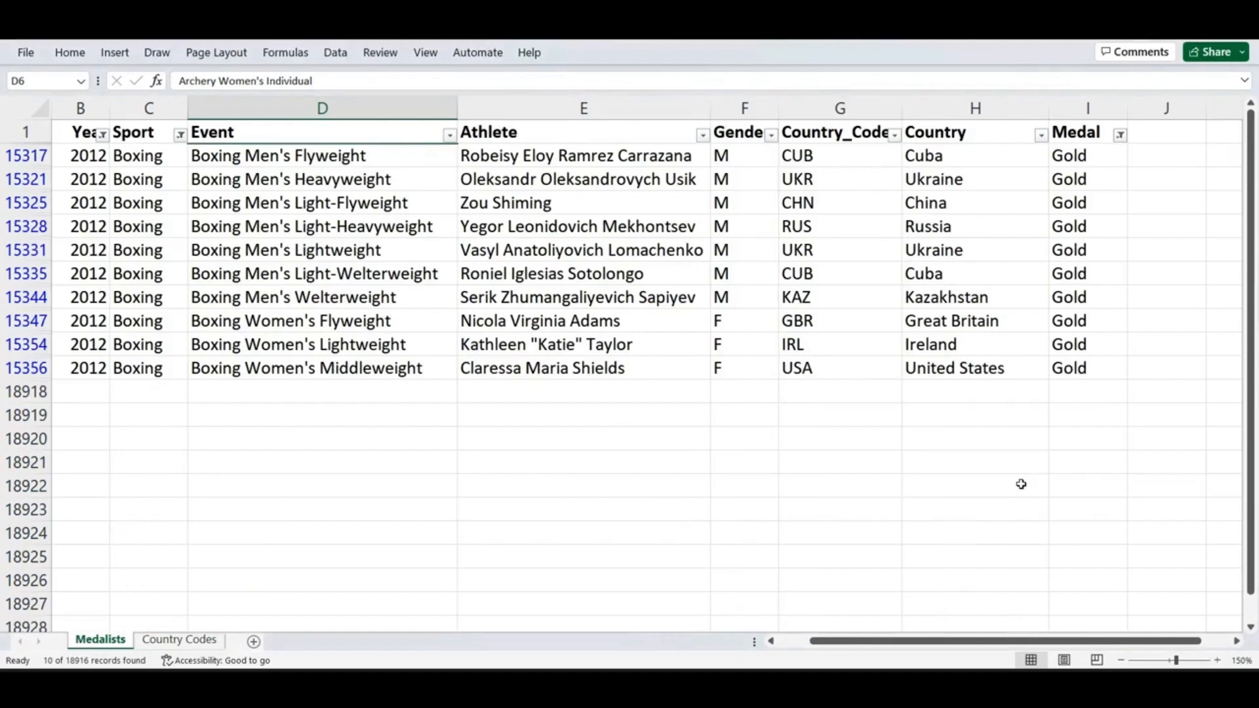
Step: Check the 2012 boxing gold medalists for repeated countries by selecting the two Cuba cells and the two Ukraine cells in the Country column
{"action": "left_click", "coordinate": [772, 641]}
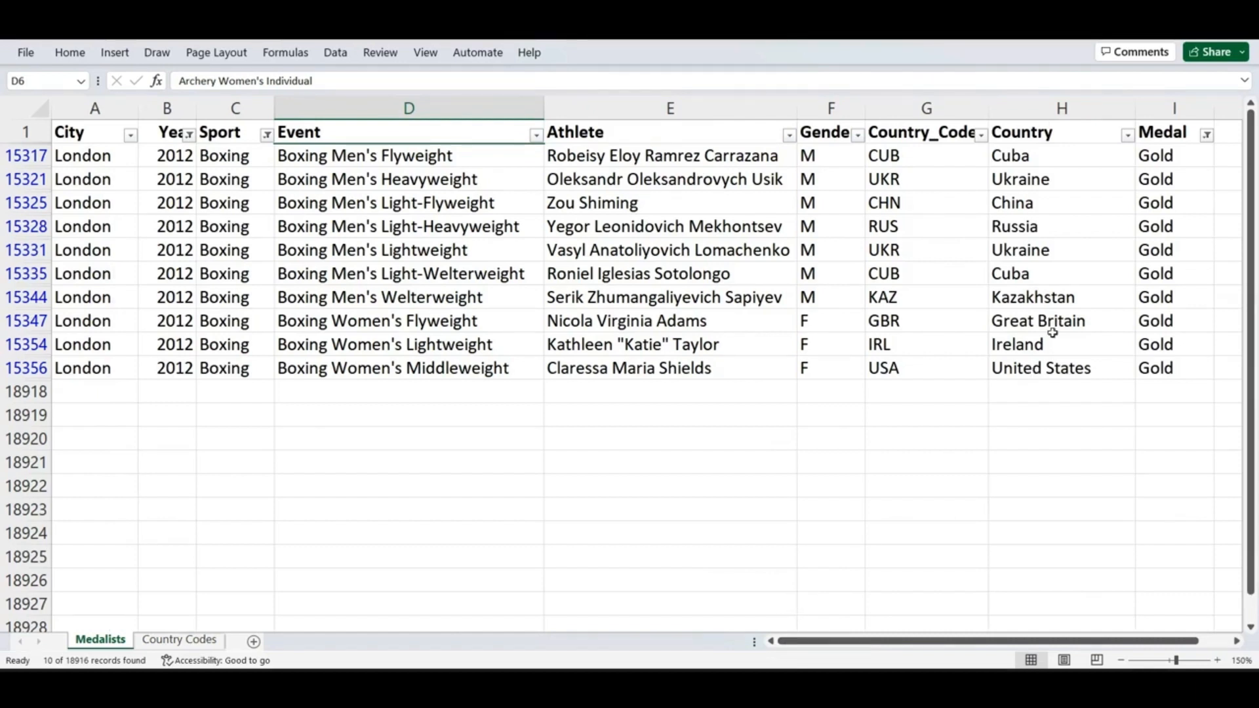
{"action": "left_click", "coordinate": [1025, 157]}
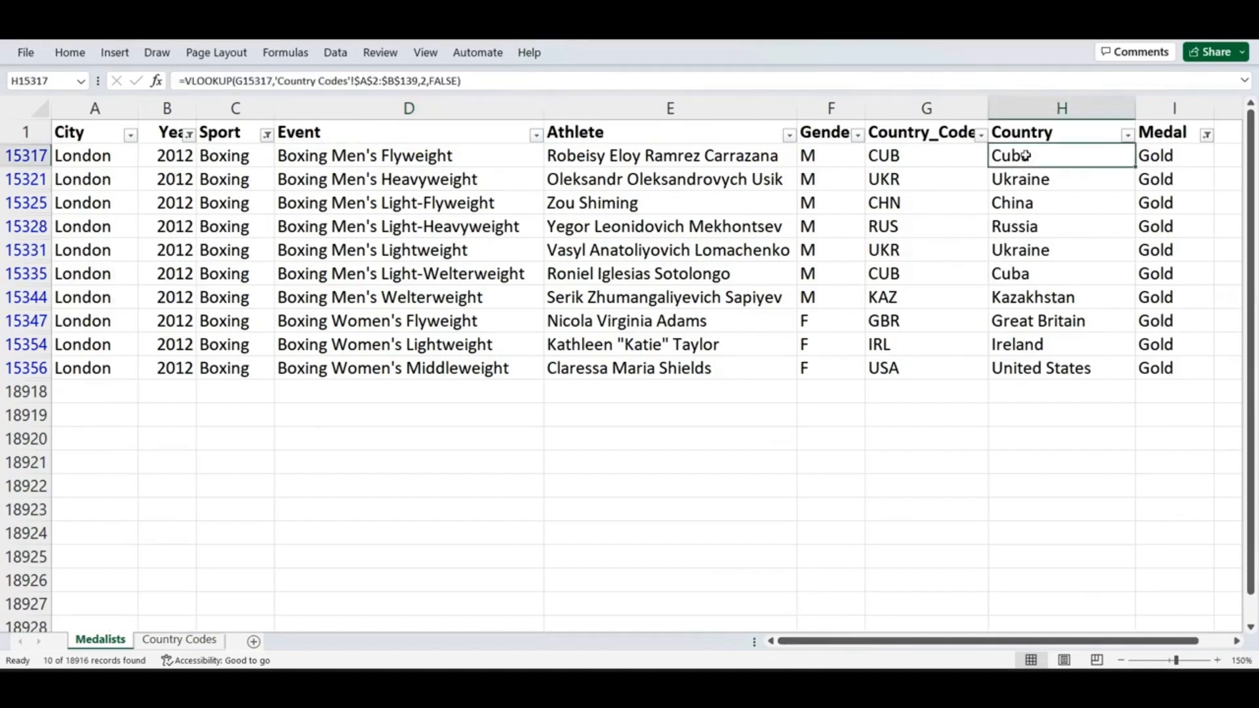
{"action": "left_click", "coordinate": [1025, 272], "text": "ctrl"}
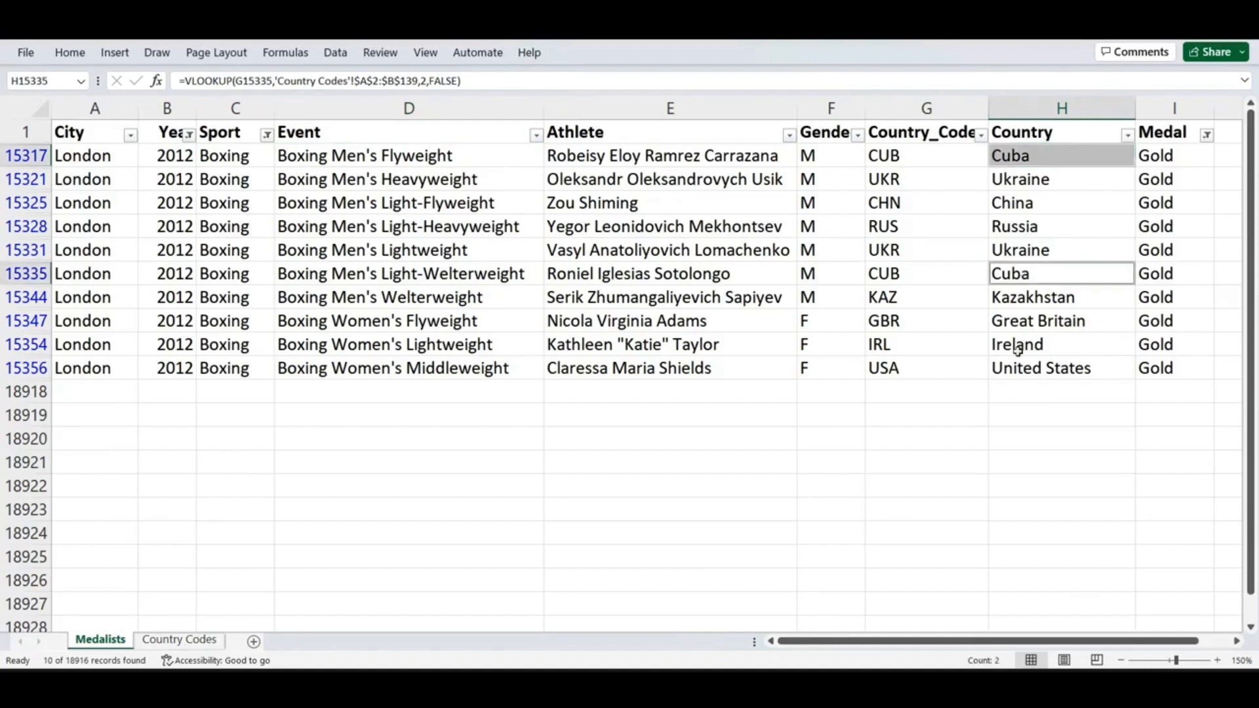
{"action": "left_click", "coordinate": [1017, 248]}
{"action": "left_click", "coordinate": [1027, 181], "text": "ctrl"}
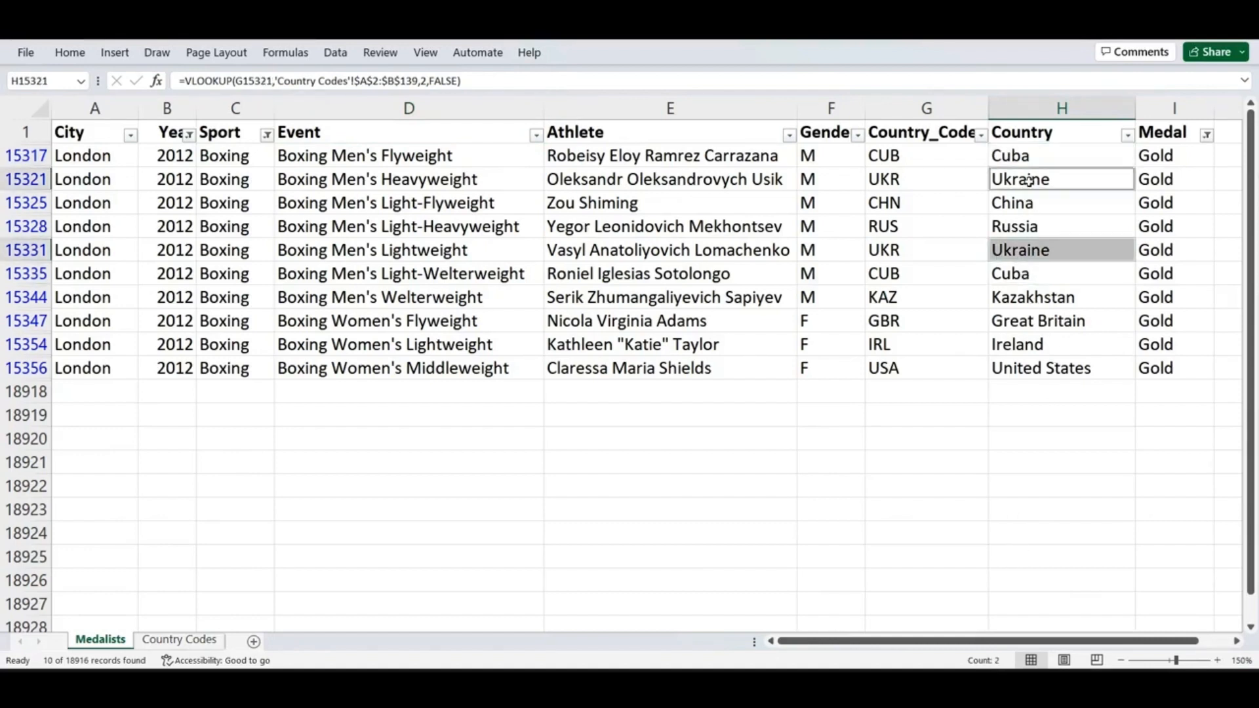
Step: Deselect the country cells and clear all filters so every Medalists record is shown
{"action": "left_click", "coordinate": [887, 498]}
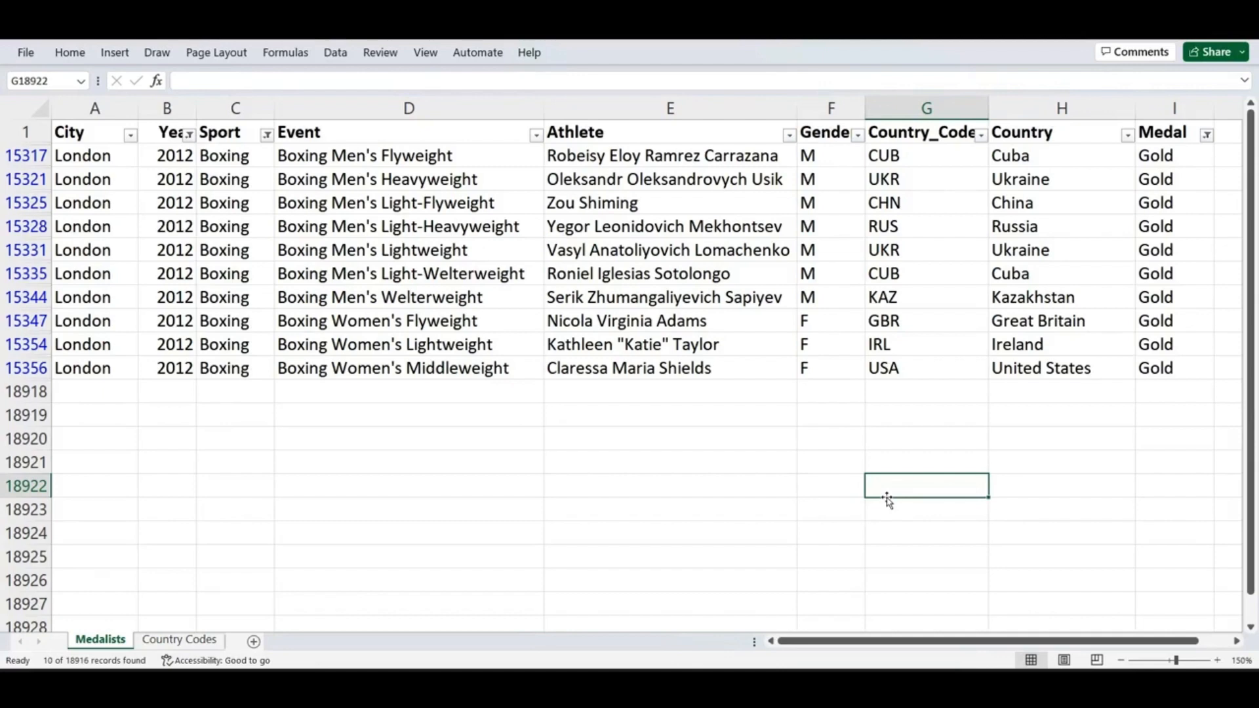
{"action": "left_click", "coordinate": [338, 54]}
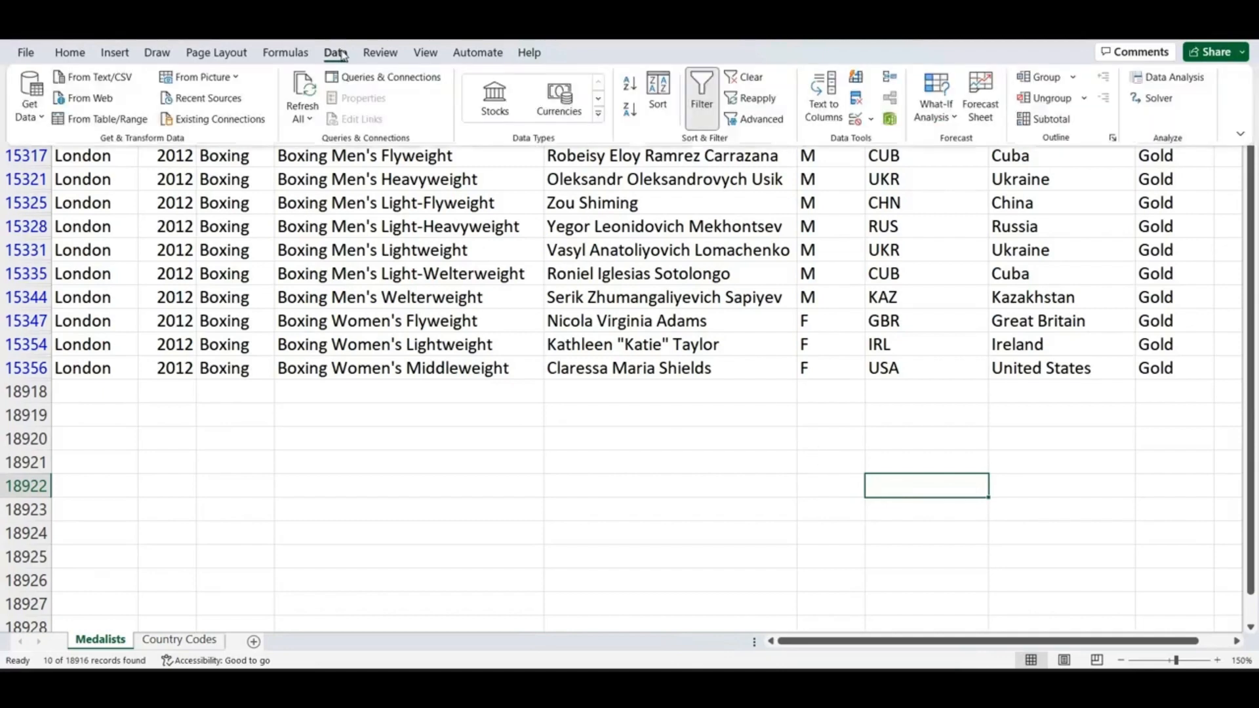
{"action": "left_click", "coordinate": [746, 78]}
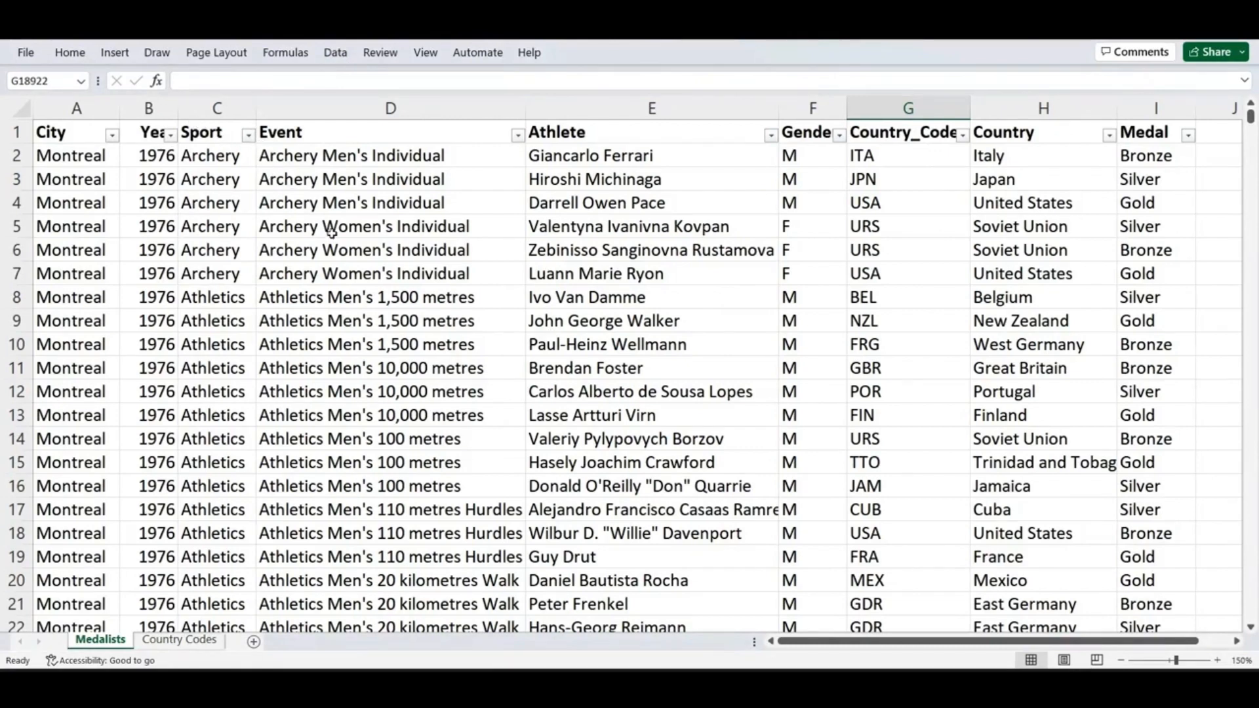
Step: Turn off filtering on the Medalists table and check where its last record lies
{"action": "left_click", "coordinate": [336, 53]}
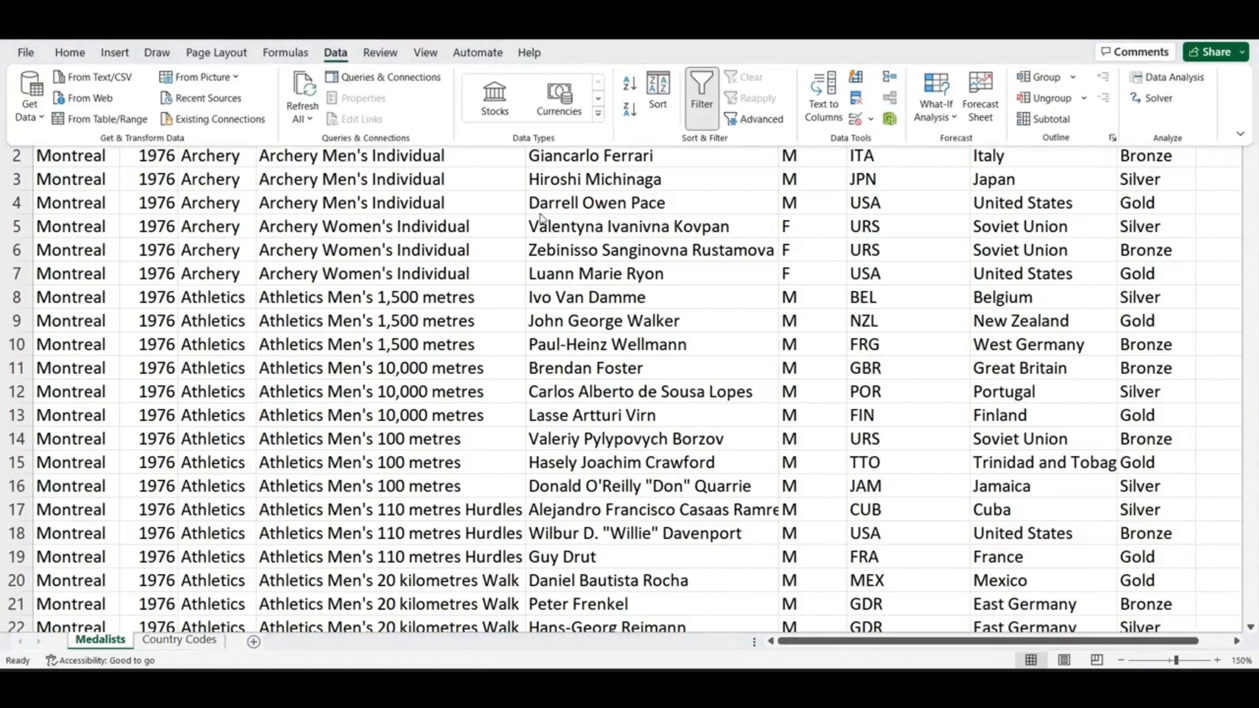
{"action": "left_click", "coordinate": [702, 97]}
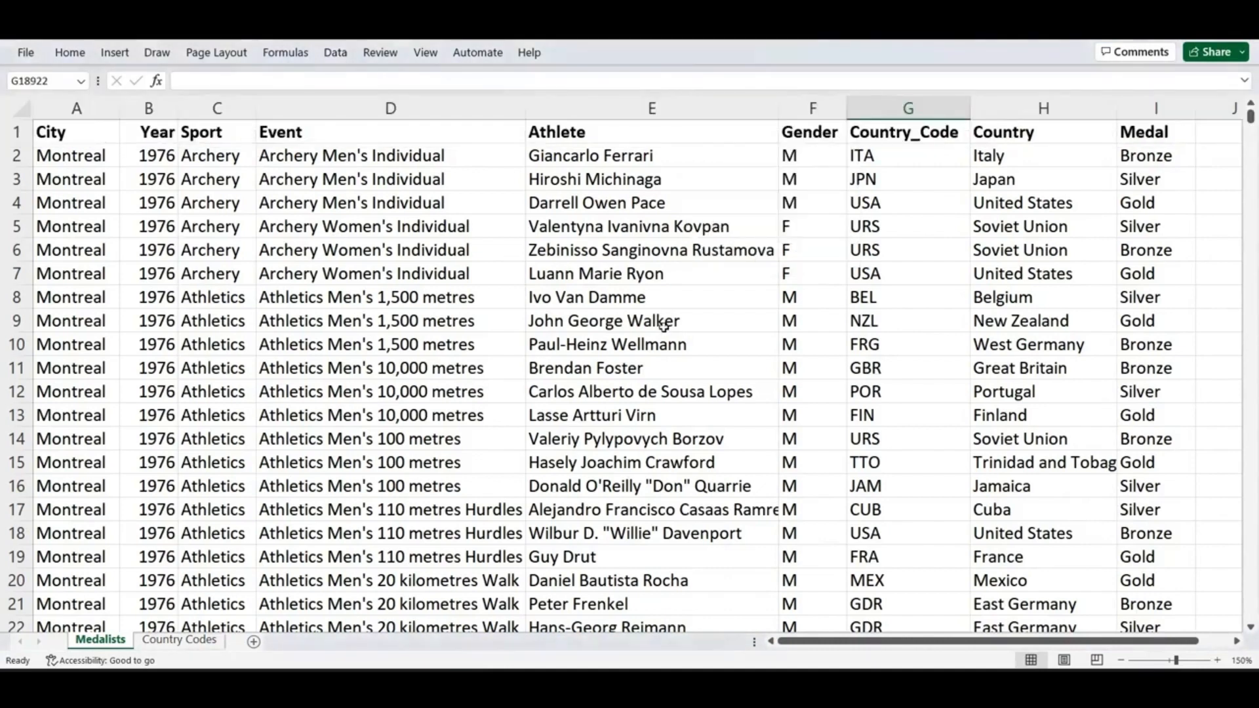
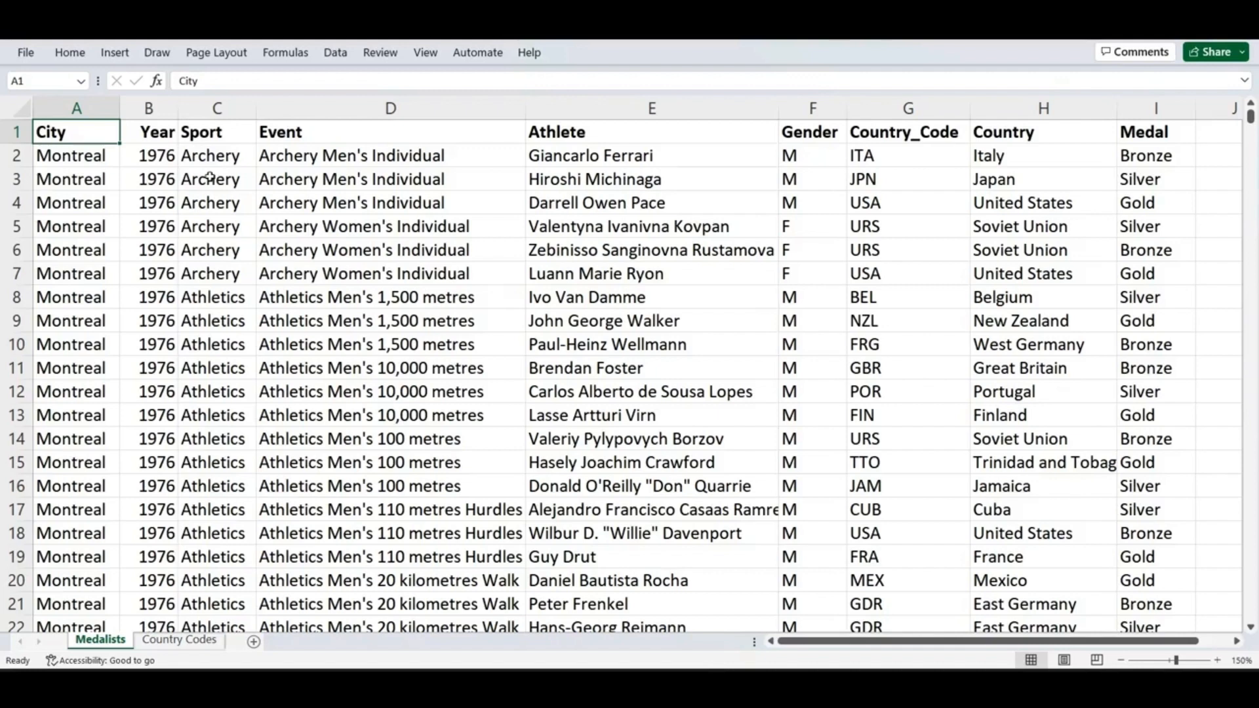
{"action": "left_click", "coordinate": [71, 156]}
{"action": "key", "text": "ctrl+Down"}
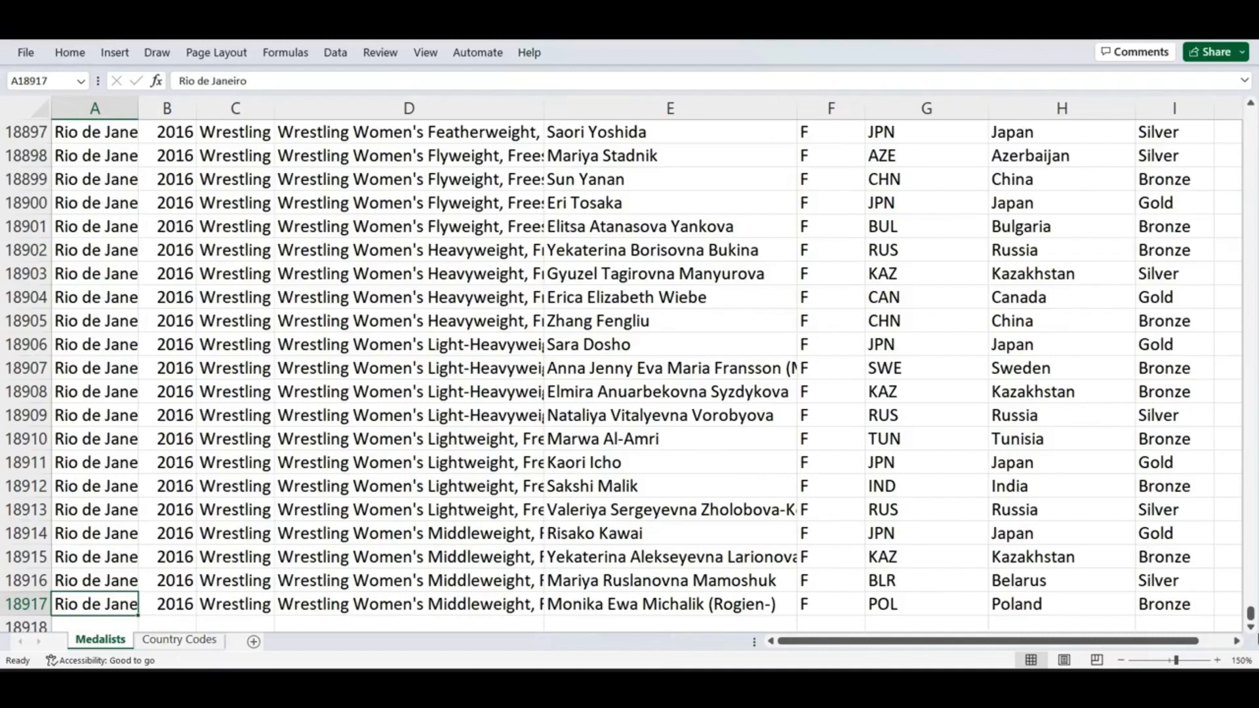
{"action": "left_click_drag", "start_coordinate": [1251, 615], "coordinate": [1251, 113]}
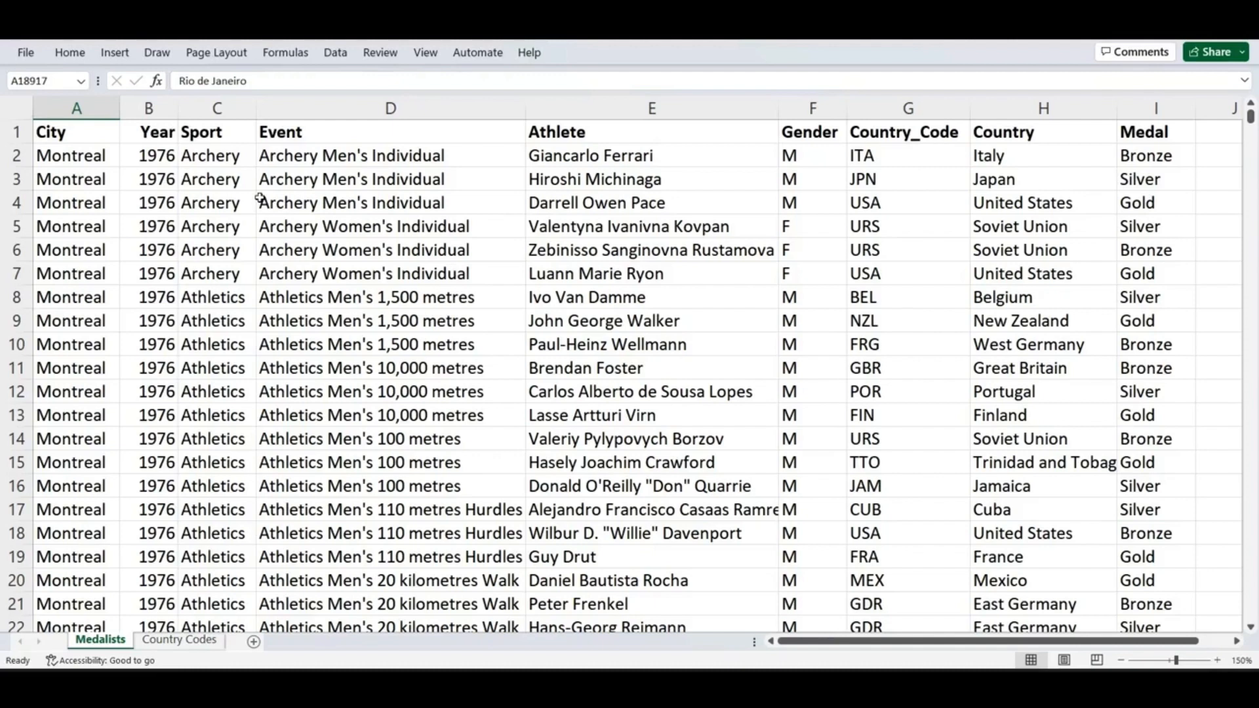
Step: Insert a PivotTable on a new worksheet using the full Medalists range $A$1:$I$18917 as its source
{"action": "left_click", "coordinate": [228, 157]}
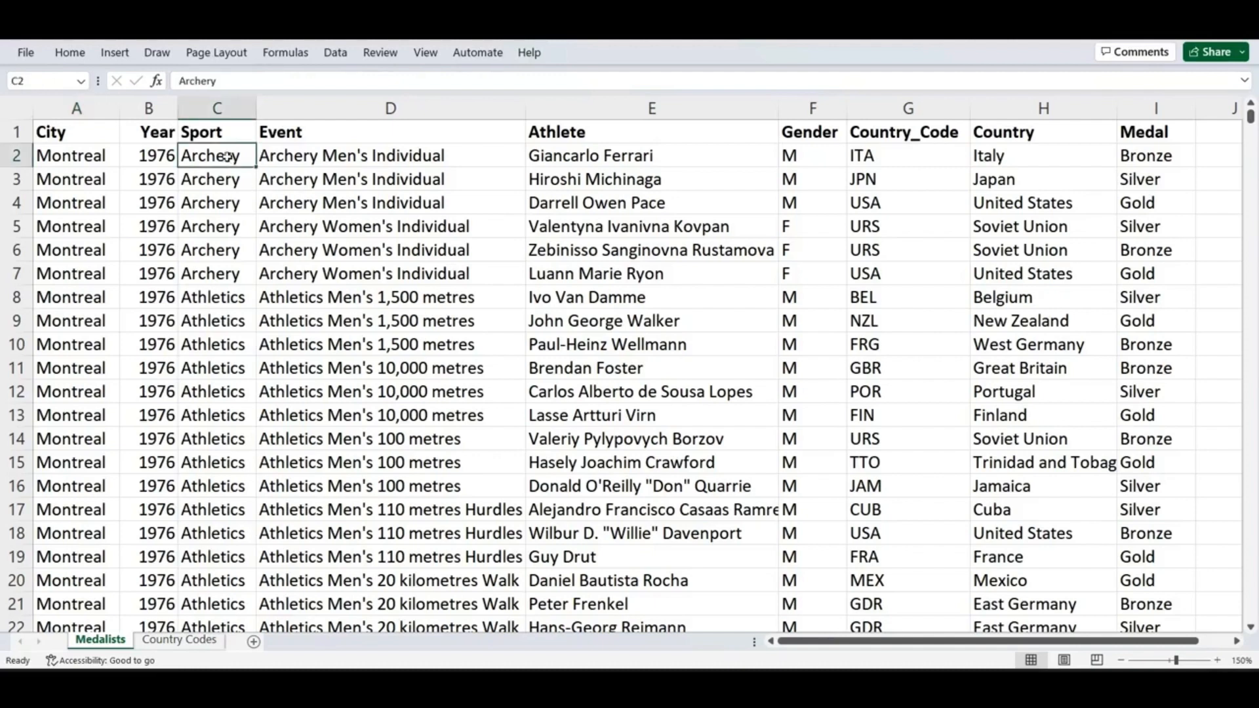
{"action": "left_click", "coordinate": [116, 54]}
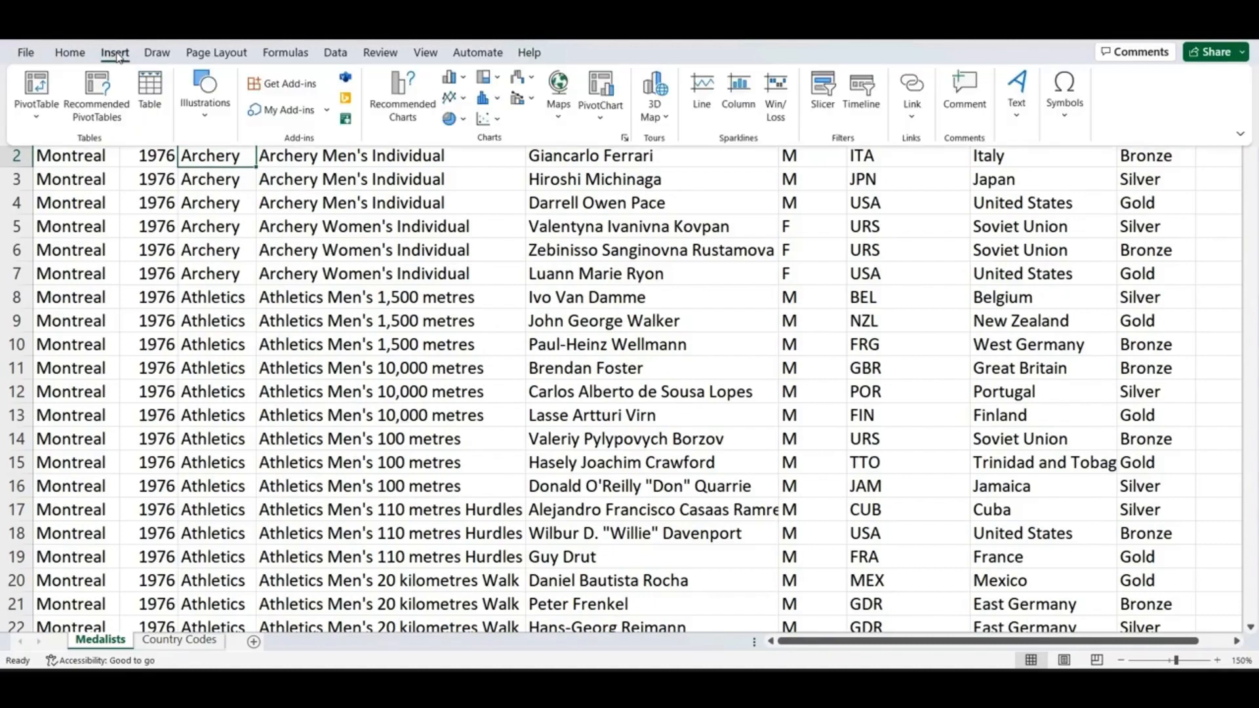
{"action": "left_click", "coordinate": [36, 92]}
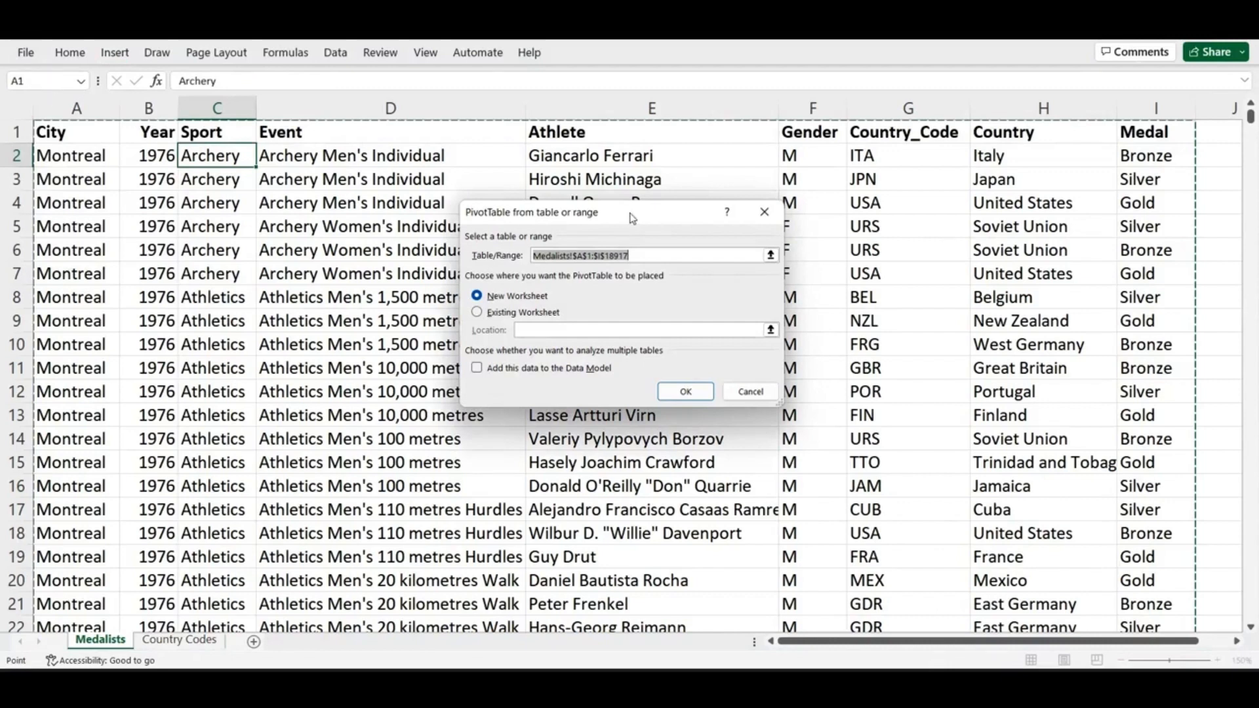
{"action": "left_click", "coordinate": [638, 258]}
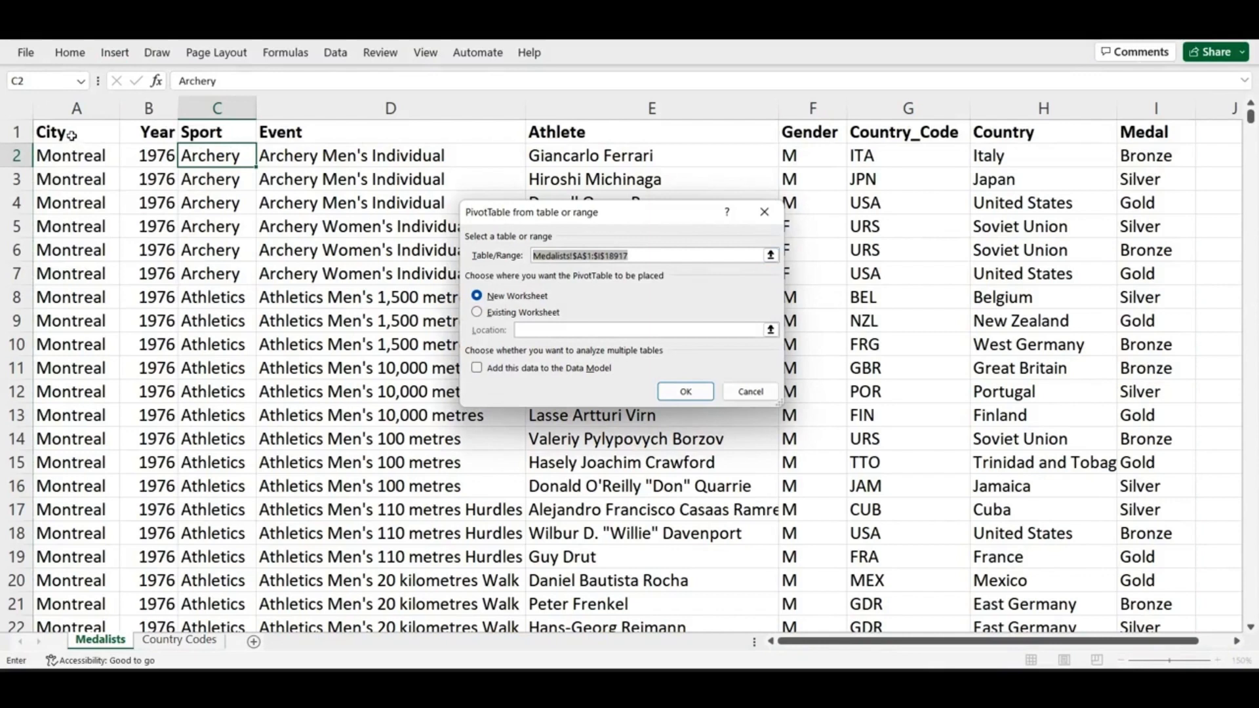
{"action": "left_click_drag", "start_coordinate": [71, 133], "coordinate": [1126, 128]}
{"action": "key", "text": "ctrl+shift+Down"}
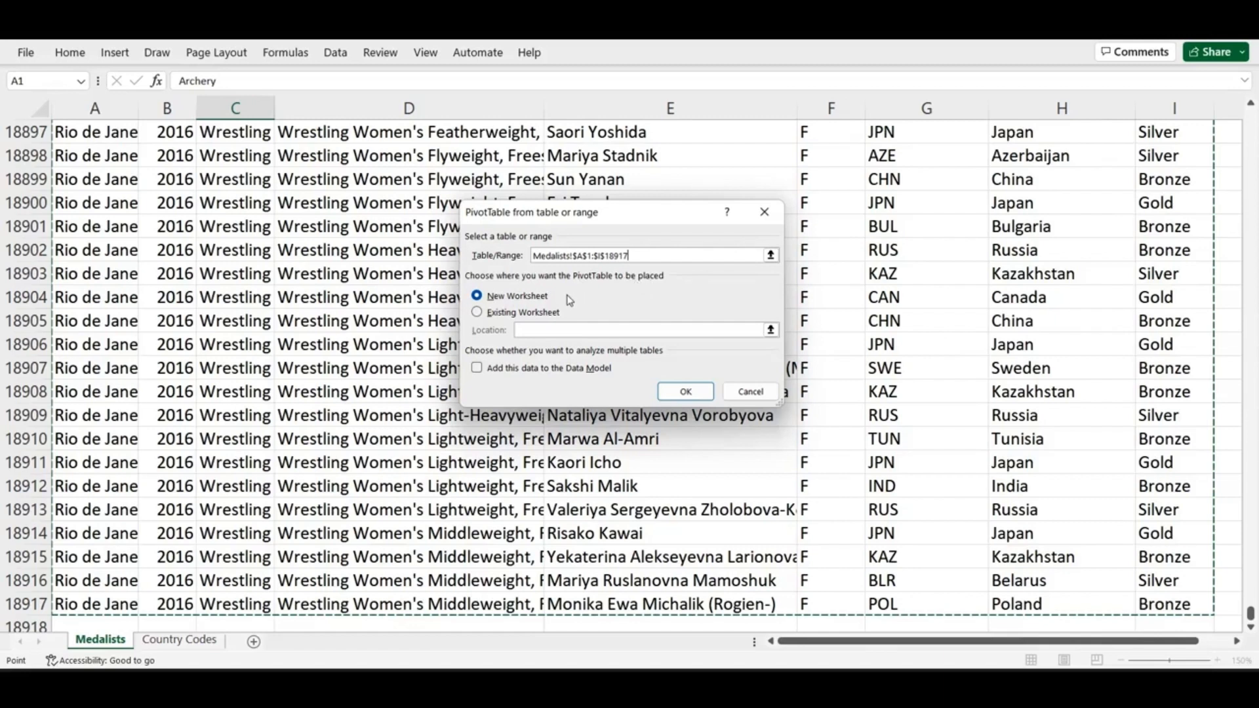
{"action": "left_click", "coordinate": [484, 313]}
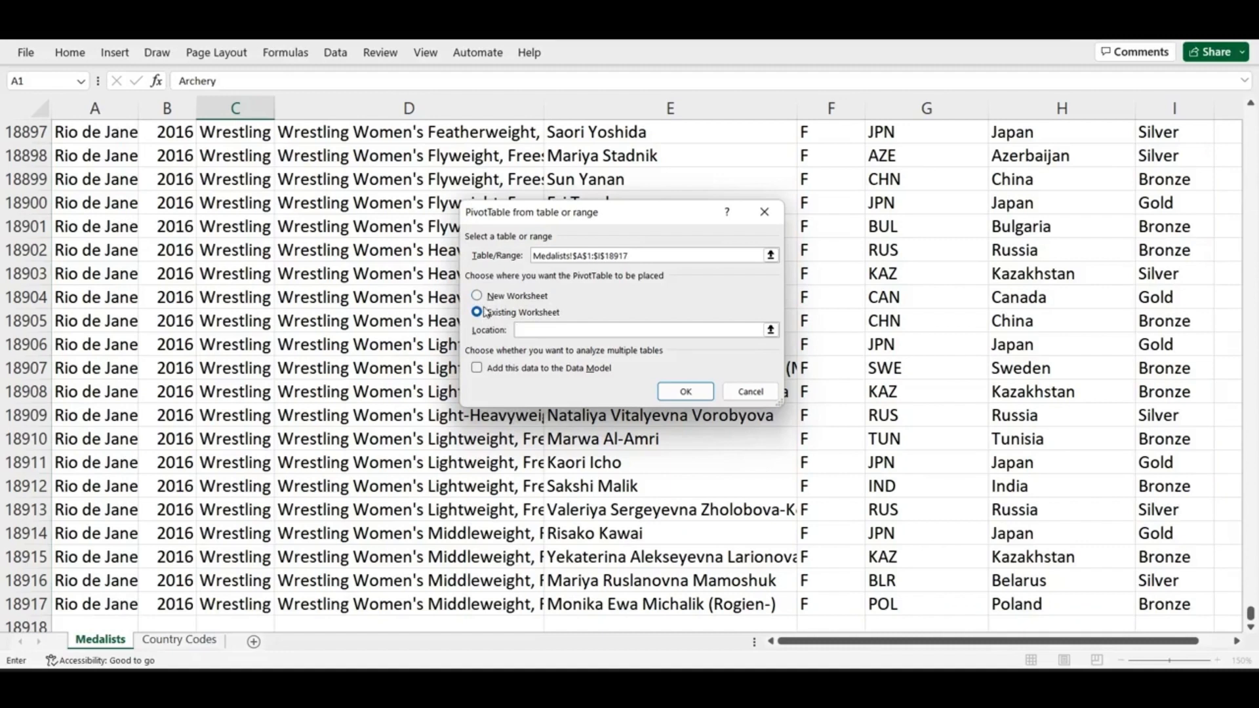
{"action": "left_click", "coordinate": [478, 300]}
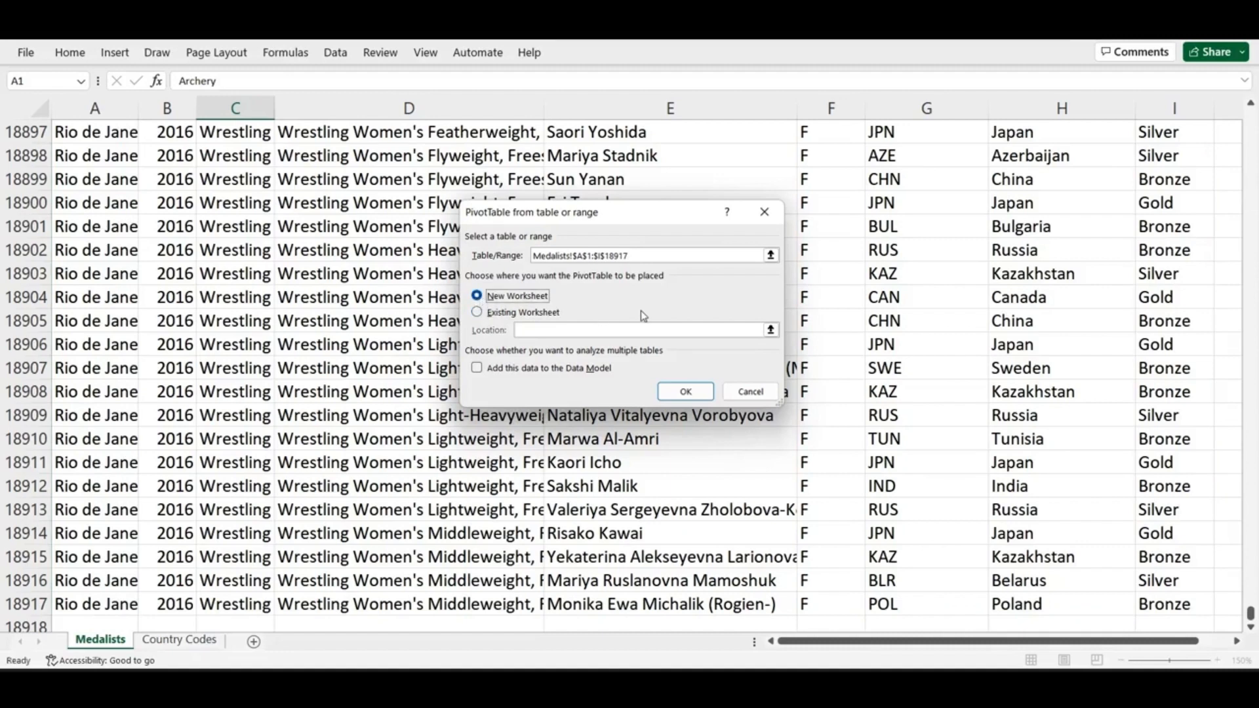
{"action": "left_click", "coordinate": [697, 396]}
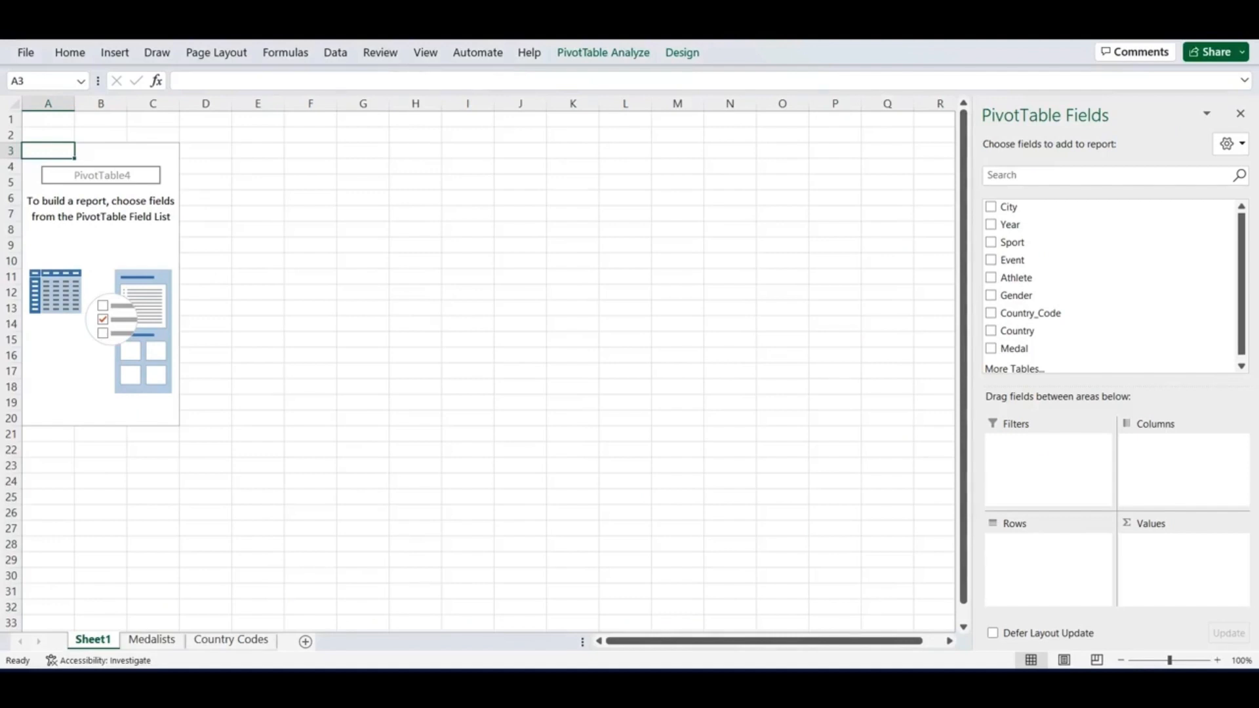
Step: Rename the new worksheet as Pivot Table
{"action": "right_click", "coordinate": [103, 644]}
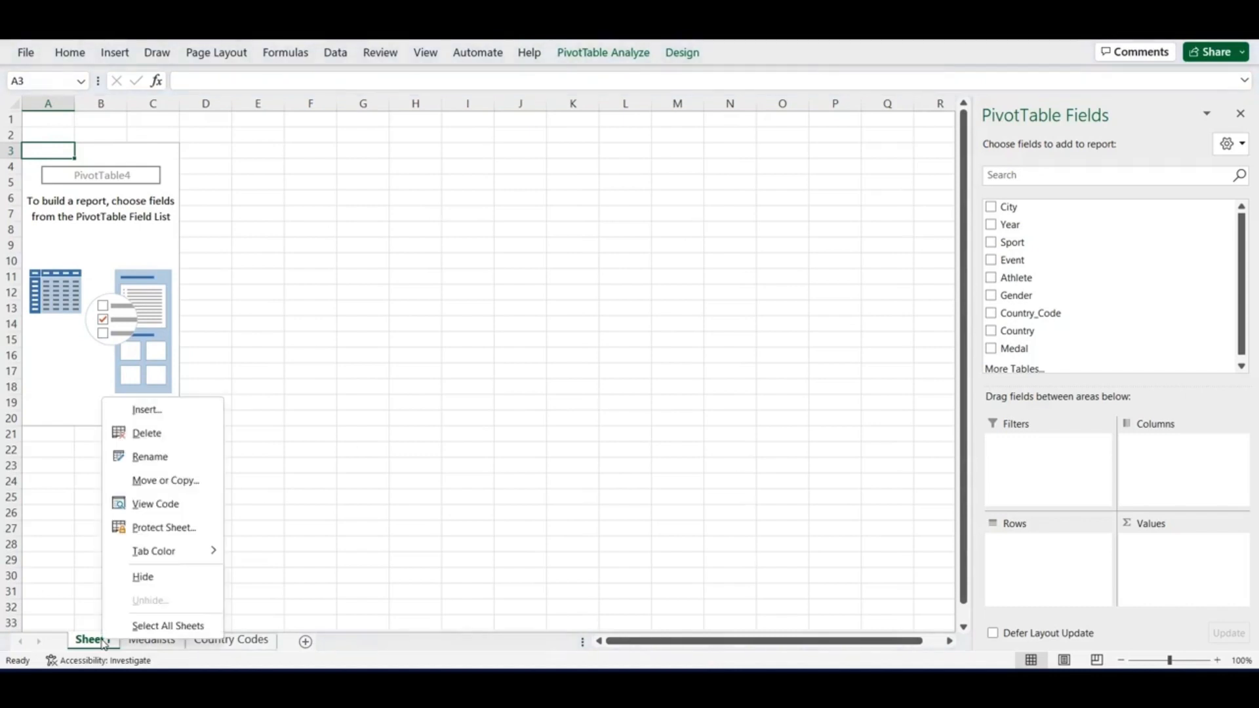
{"action": "left_click", "coordinate": [154, 459]}
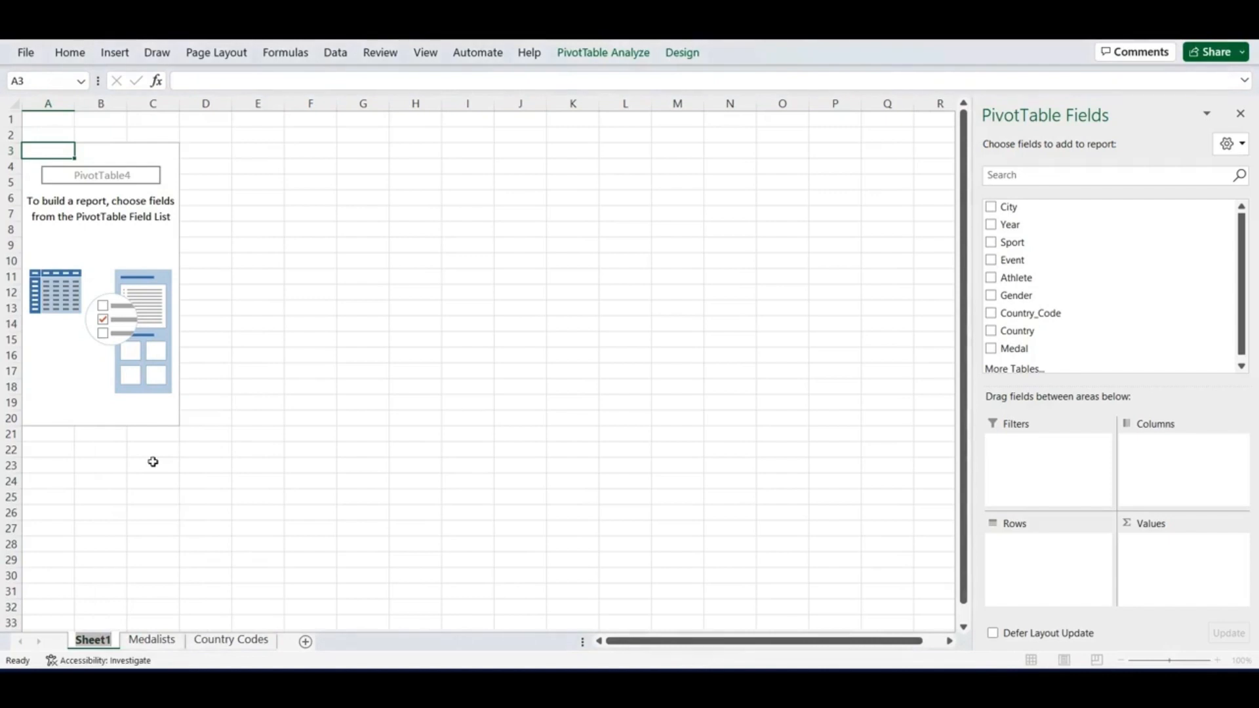
{"action": "type", "text": "P"}
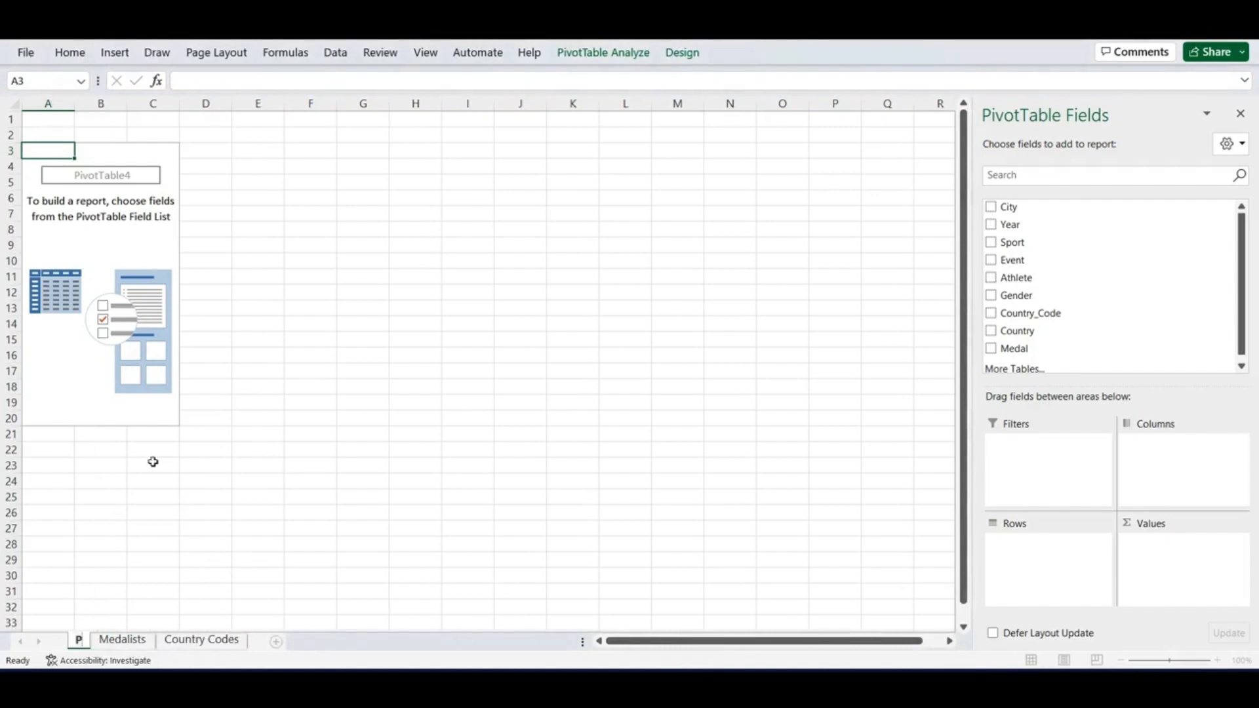
{"action": "type", "text": "iviot Table"}
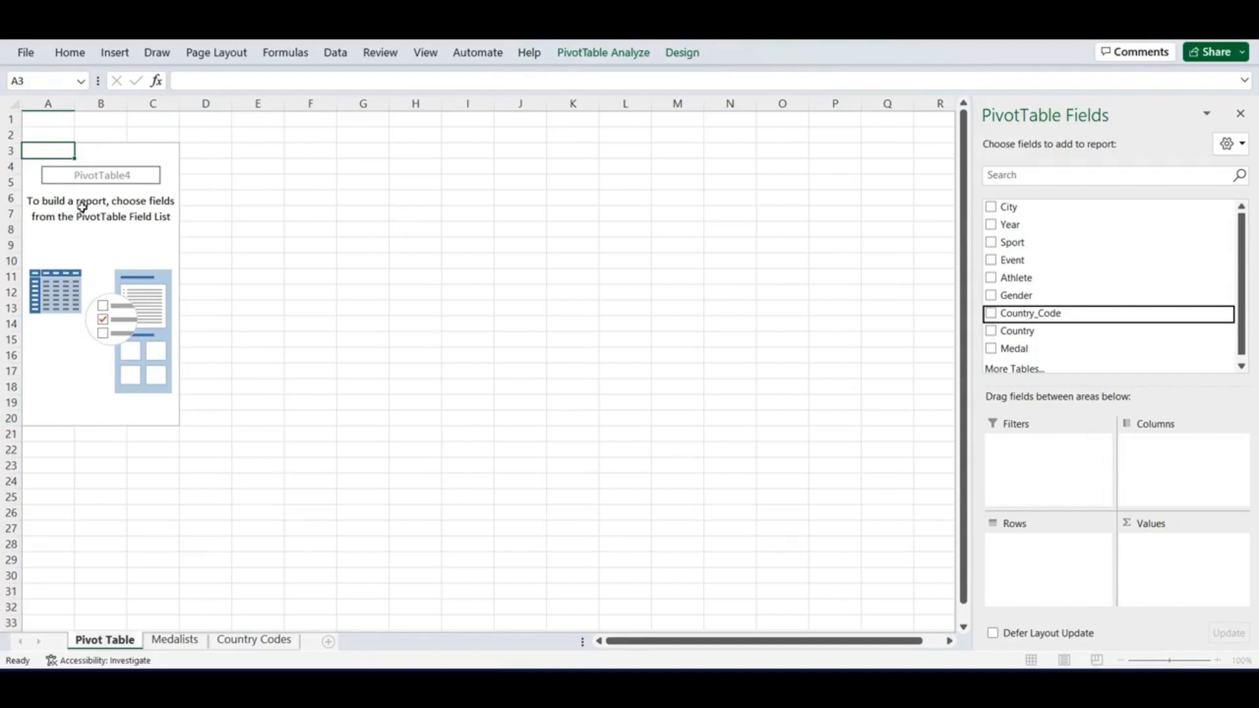
Step: Add the Country field to the rows of the empty pivot table
{"action": "left_click", "coordinate": [449, 245]}
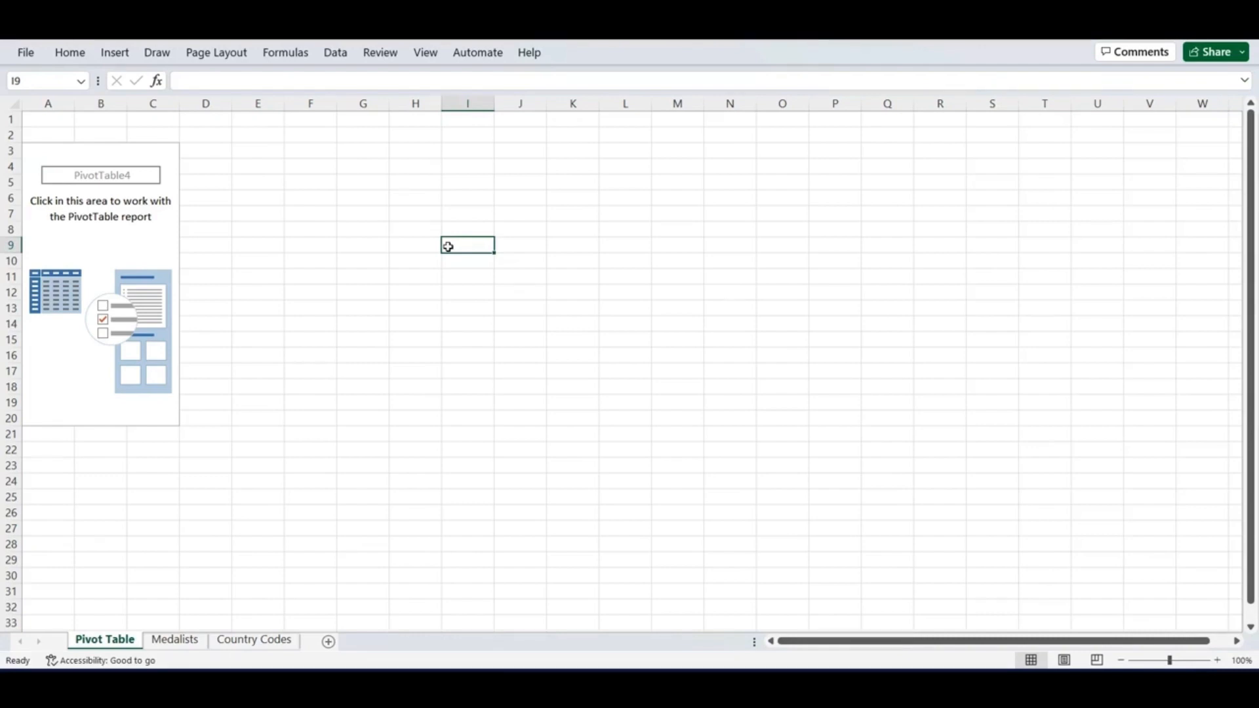
{"action": "left_click", "coordinate": [103, 242]}
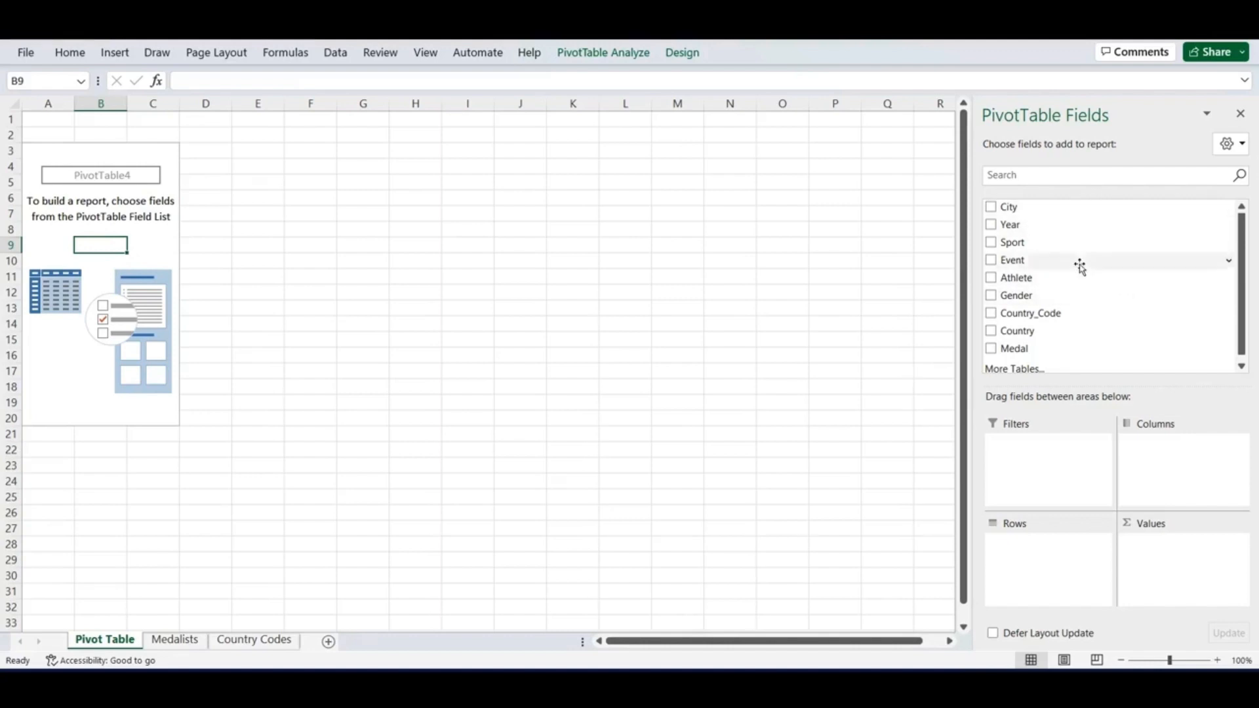
{"action": "left_click", "coordinate": [1038, 334]}
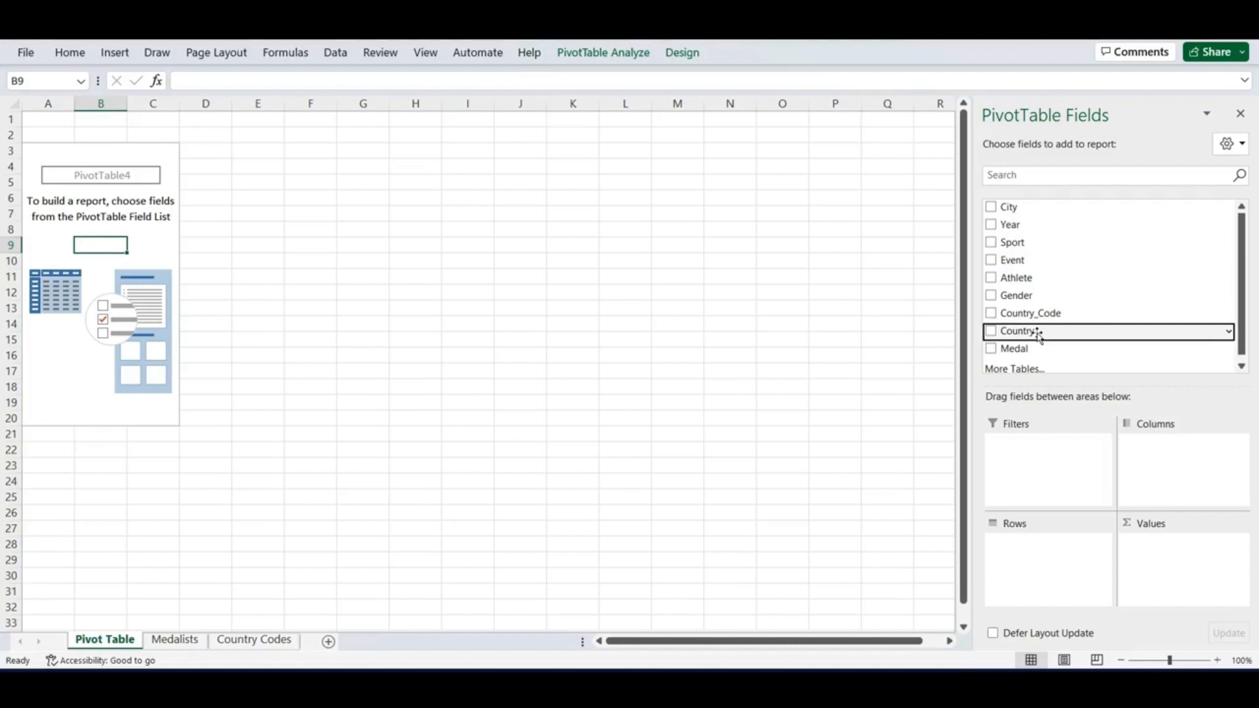
{"action": "left_click_drag", "start_coordinate": [1039, 334], "coordinate": [1028, 562]}
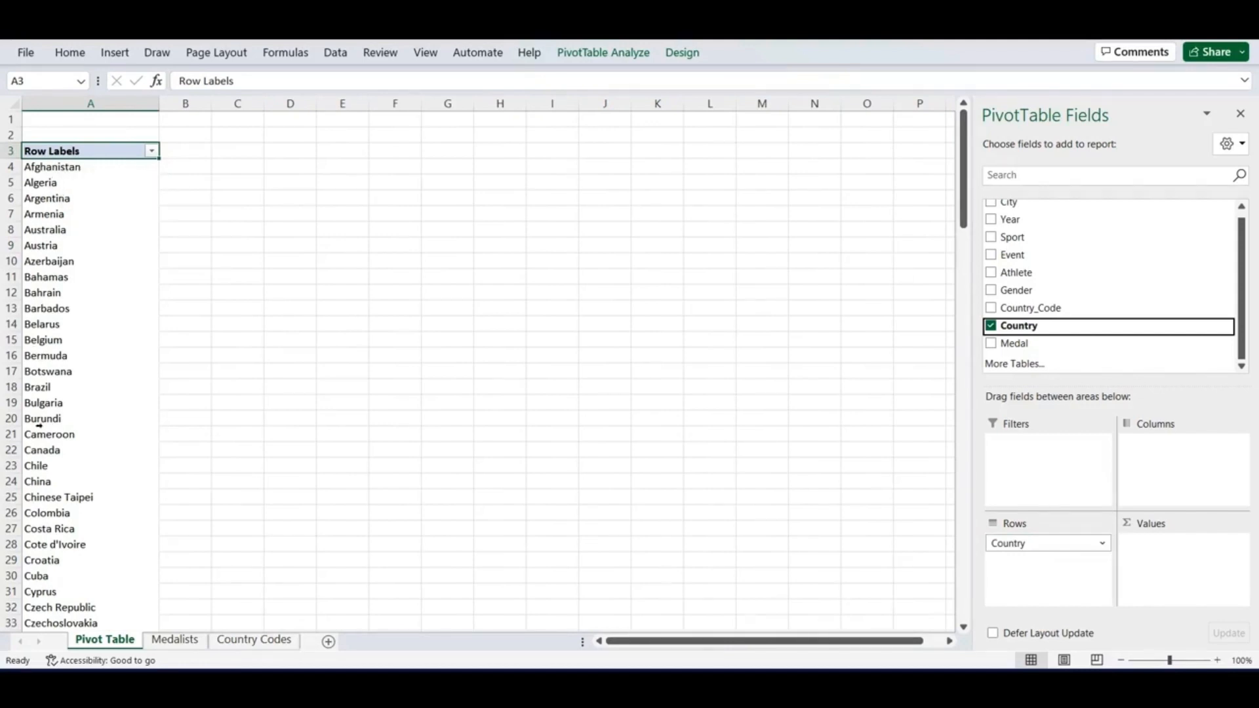
Step: Enlarge the worksheet to 150% and look through the country names listed in the pivot table's rows
{"action": "left_click", "coordinate": [1218, 661]}
{"action": "left_click", "coordinate": [1218, 661]}
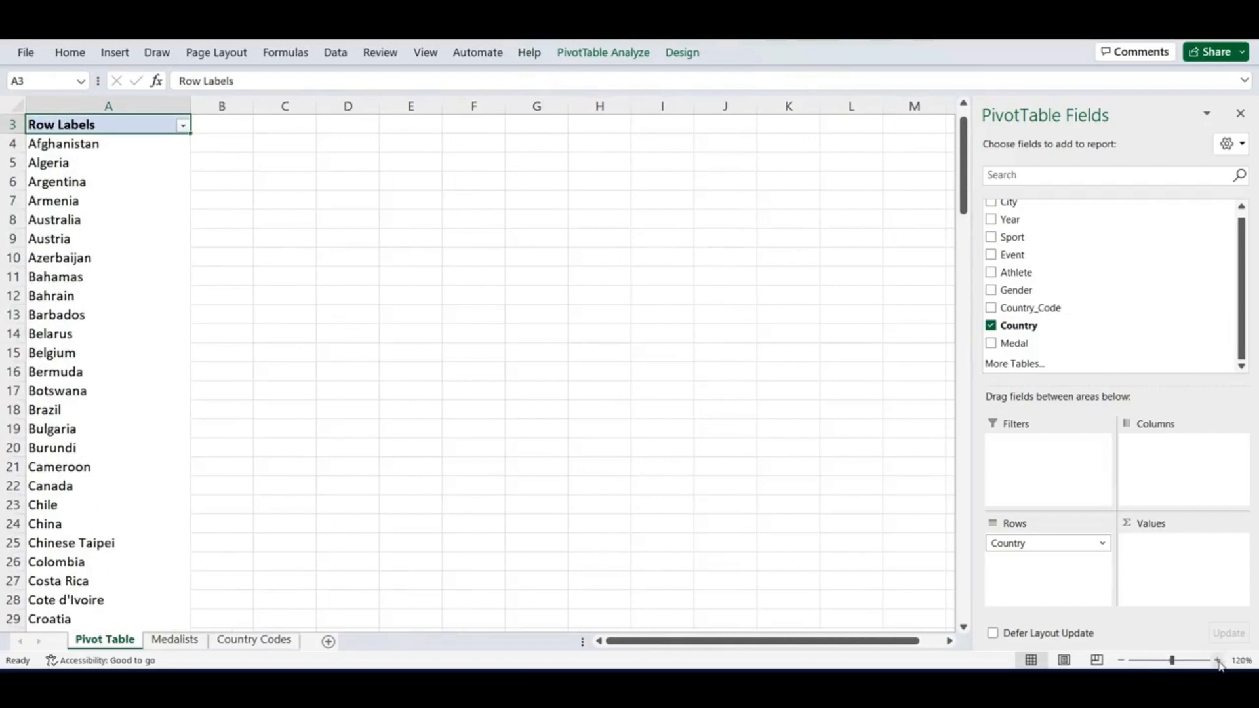
{"action": "left_click", "coordinate": [1219, 661]}
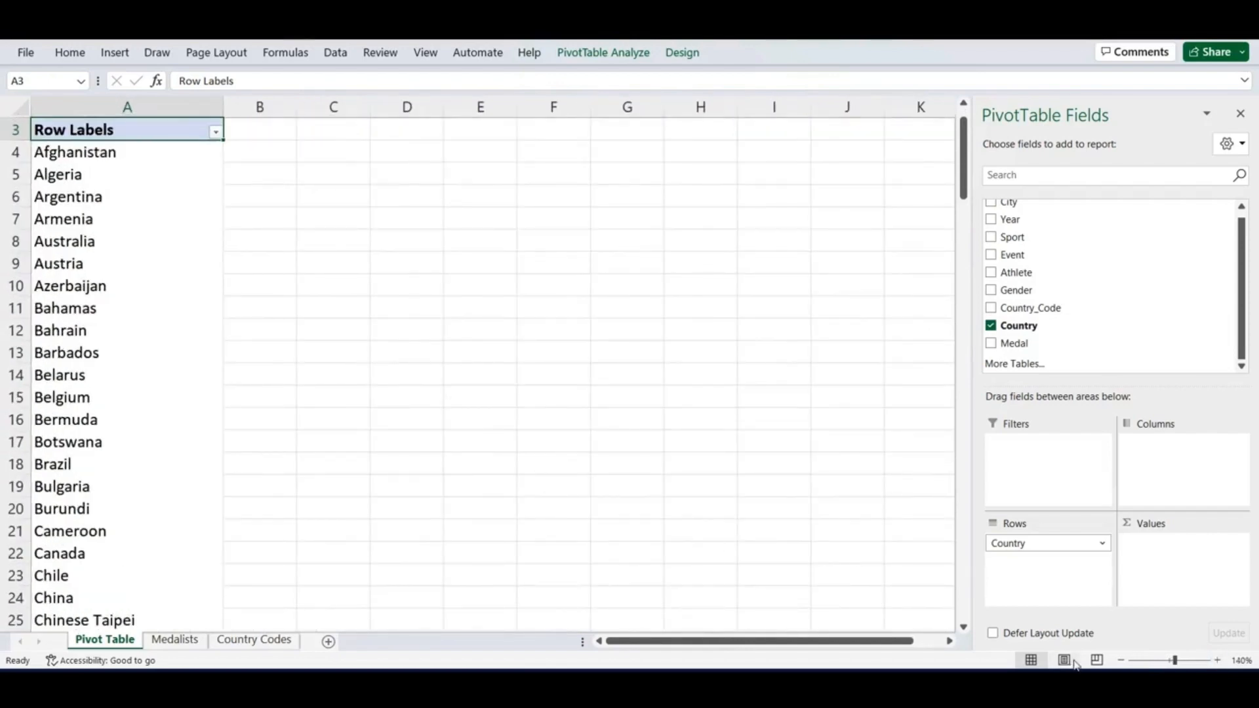
{"action": "left_click", "coordinate": [1219, 661]}
{"action": "scroll", "coordinate": [394, 383], "scroll_direction": "up", "scroll_amount": 1}
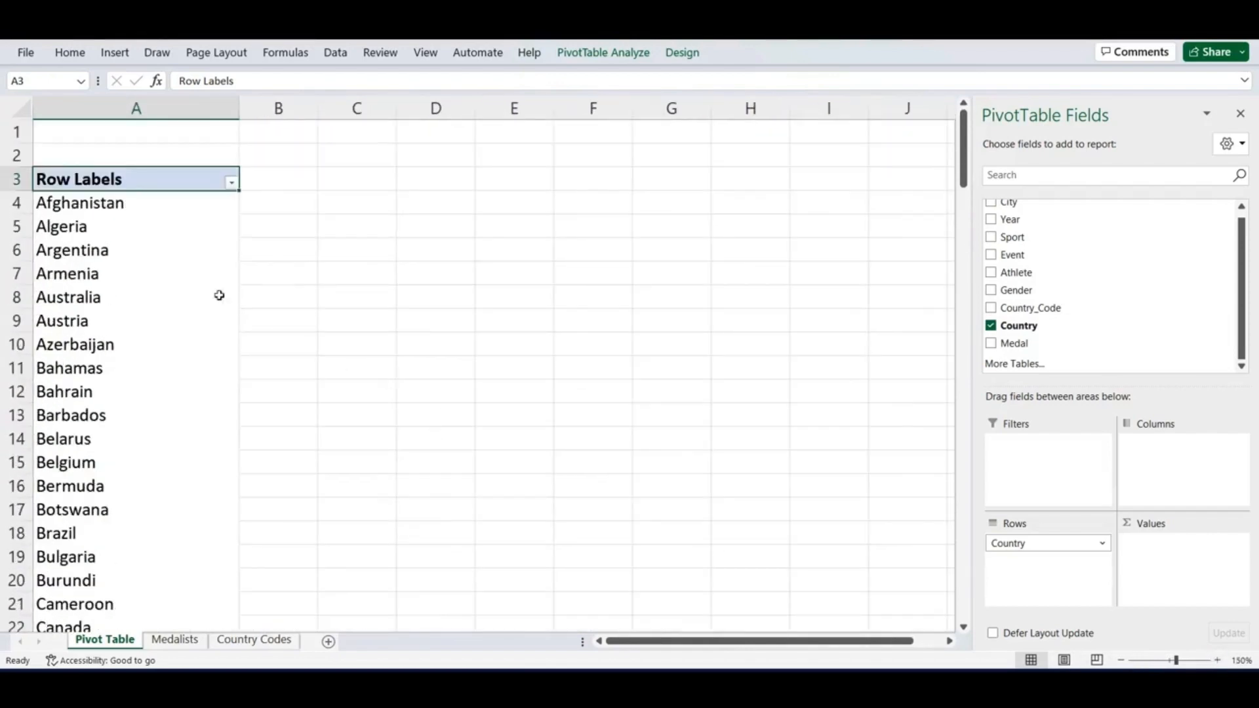
{"action": "scroll", "coordinate": [125, 213], "scroll_direction": "down", "scroll_amount": 2}
{"action": "scroll", "coordinate": [124, 214], "scroll_direction": "up", "scroll_amount": 1}
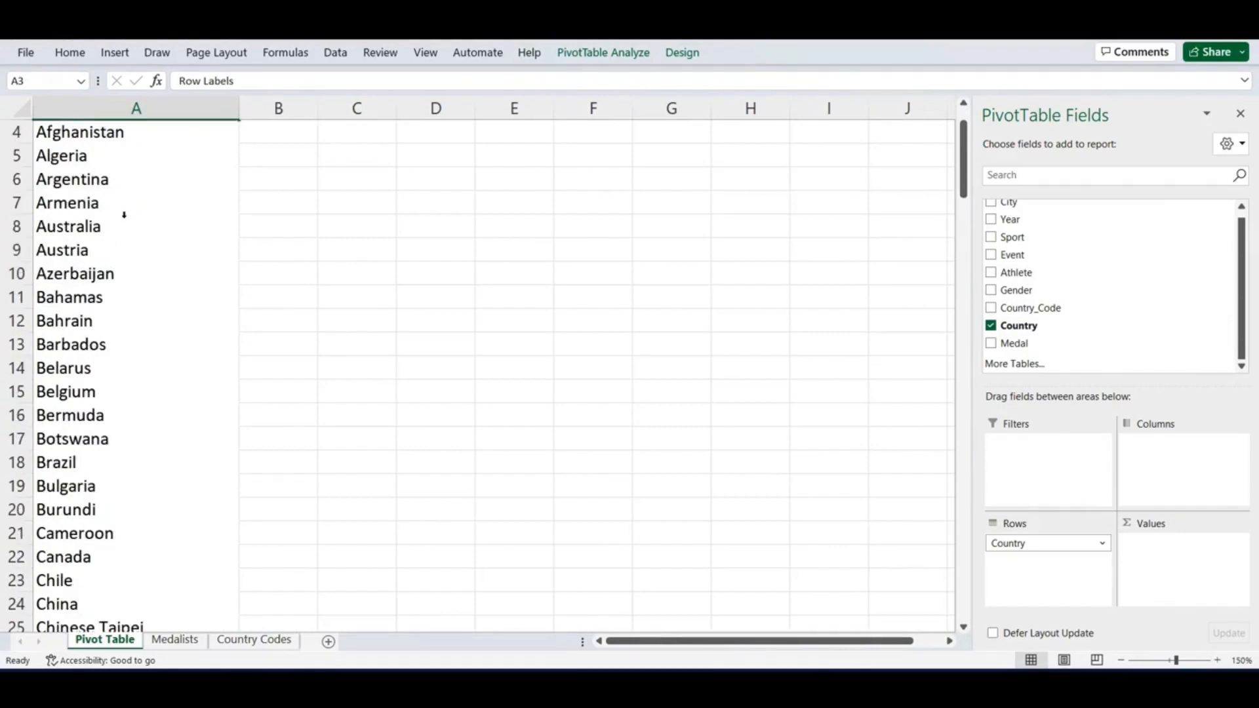
{"action": "scroll", "coordinate": [124, 214], "scroll_direction": "up", "scroll_amount": 1}
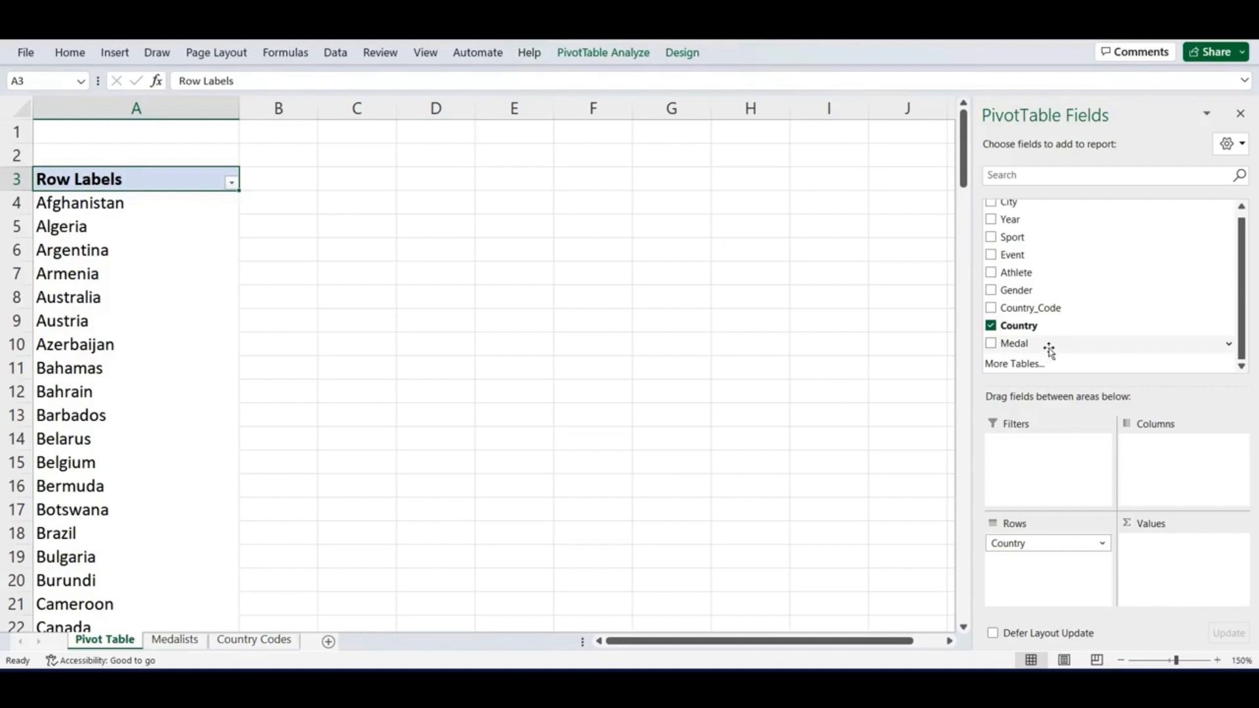
Step: Add the Medal field to the pivot table's columns and adjust the widths of the medal and Grand Total columns
{"action": "left_click_drag", "start_coordinate": [1049, 349], "coordinate": [1179, 461]}
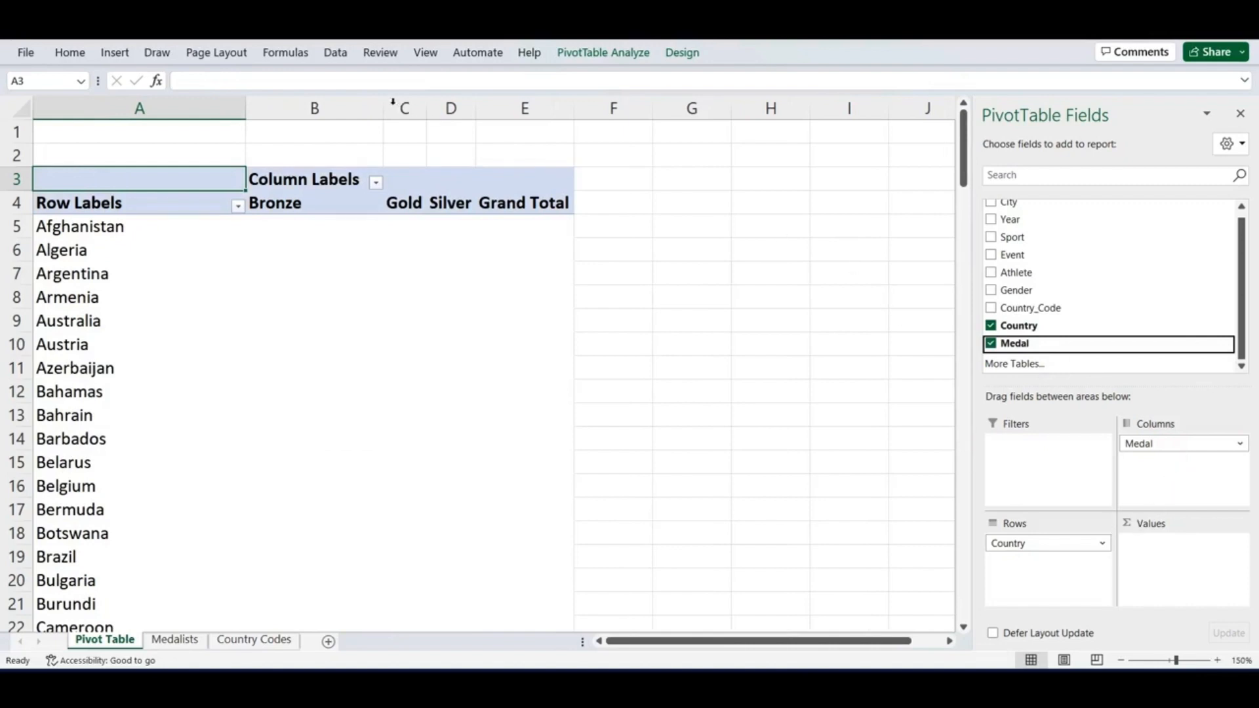
{"action": "left_click_drag", "start_coordinate": [385, 107], "coordinate": [413, 108]}
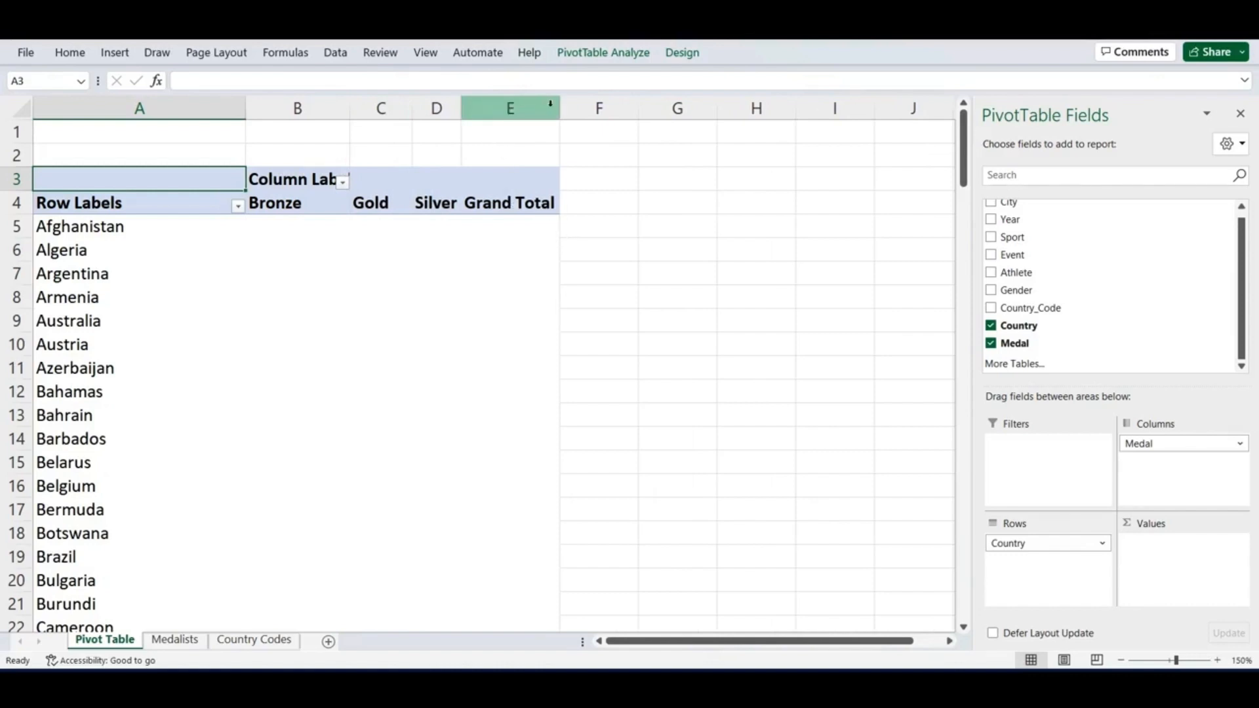
{"action": "left_click_drag", "start_coordinate": [560, 106], "coordinate": [565, 107]}
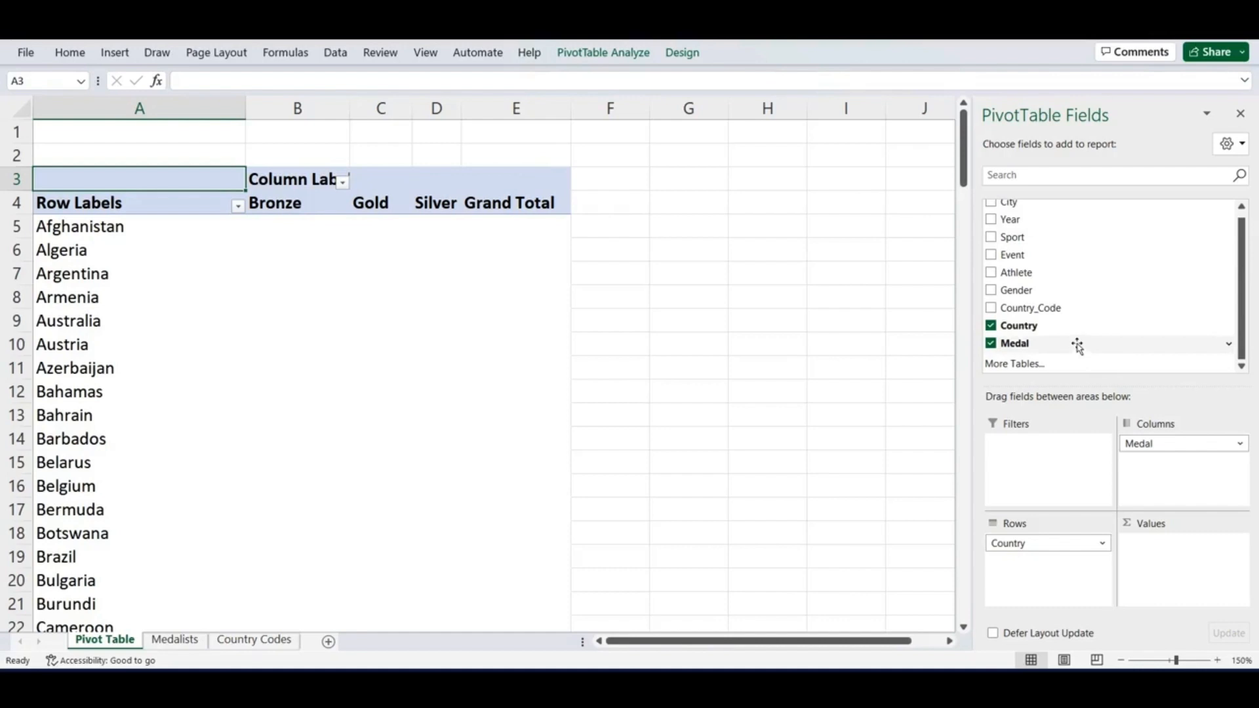
Step: Add the Medal field to the pivot table's values as a count and narrow the Bronze column
{"action": "left_click_drag", "start_coordinate": [1077, 346], "coordinate": [1167, 557]}
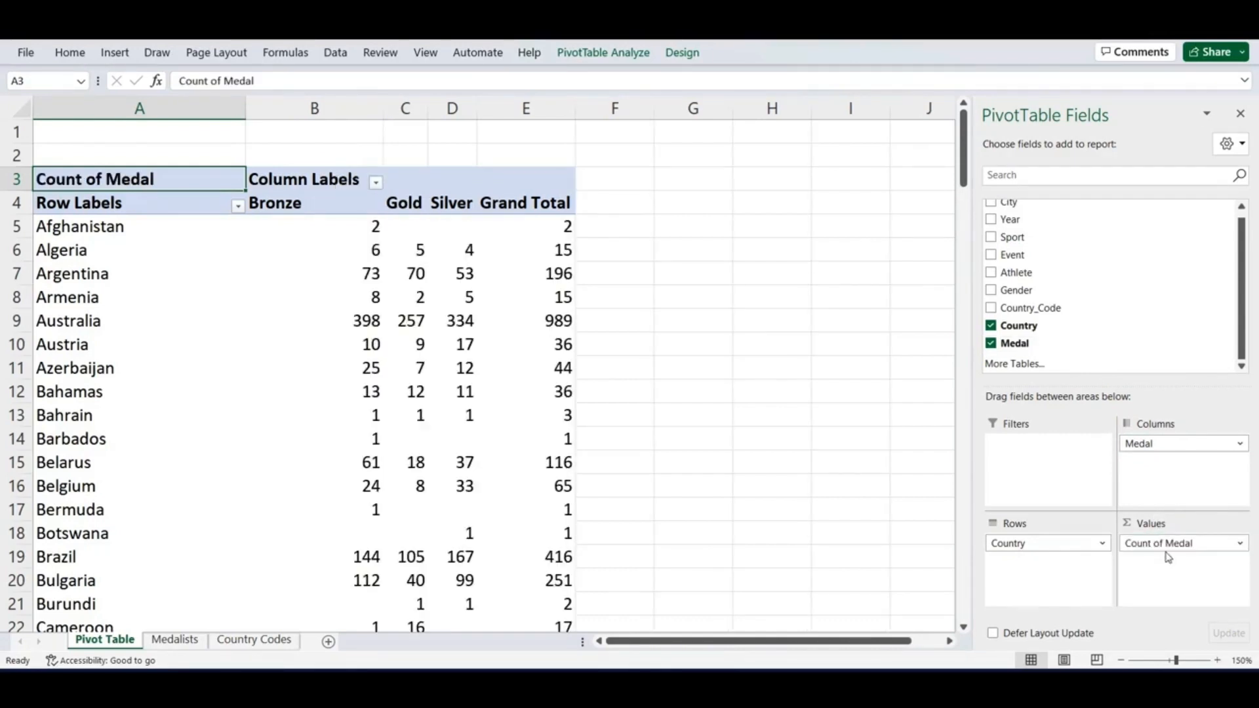
{"action": "left_click_drag", "start_coordinate": [386, 111], "coordinate": [340, 114]}
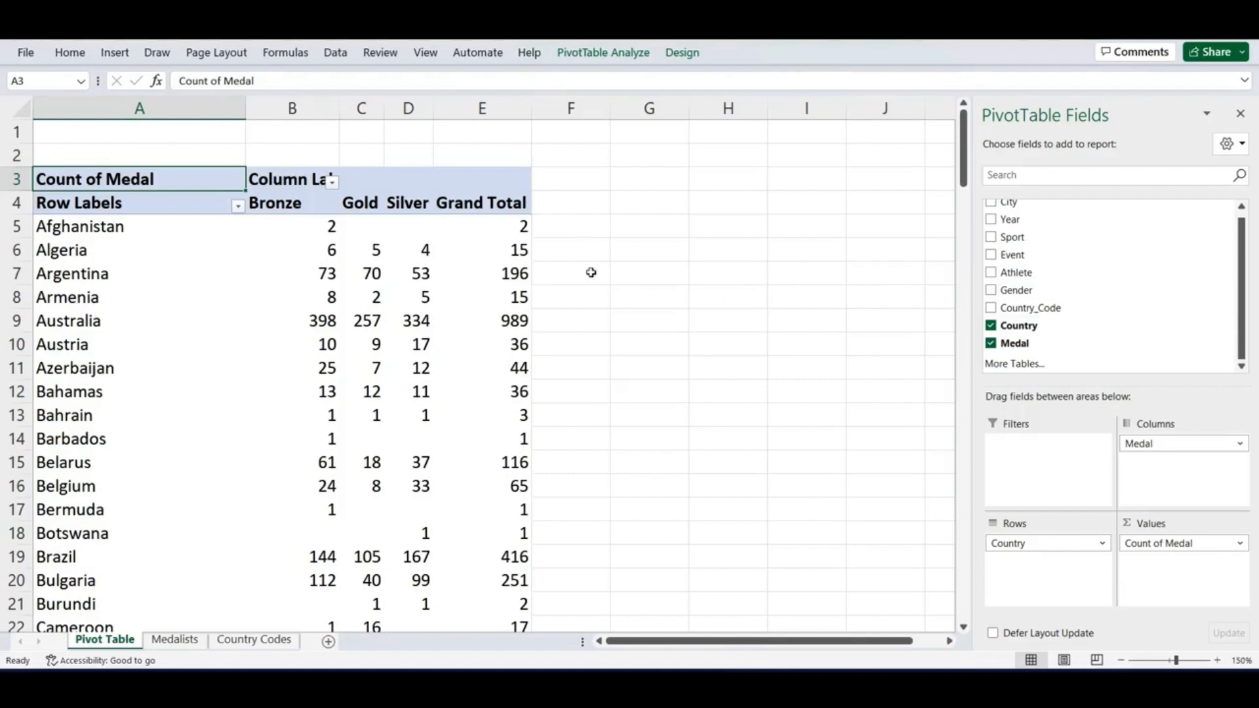
Step: Examine the Grand Total column and Algeria's row of medal counts, including its Gold cell
{"action": "left_click", "coordinate": [503, 109]}
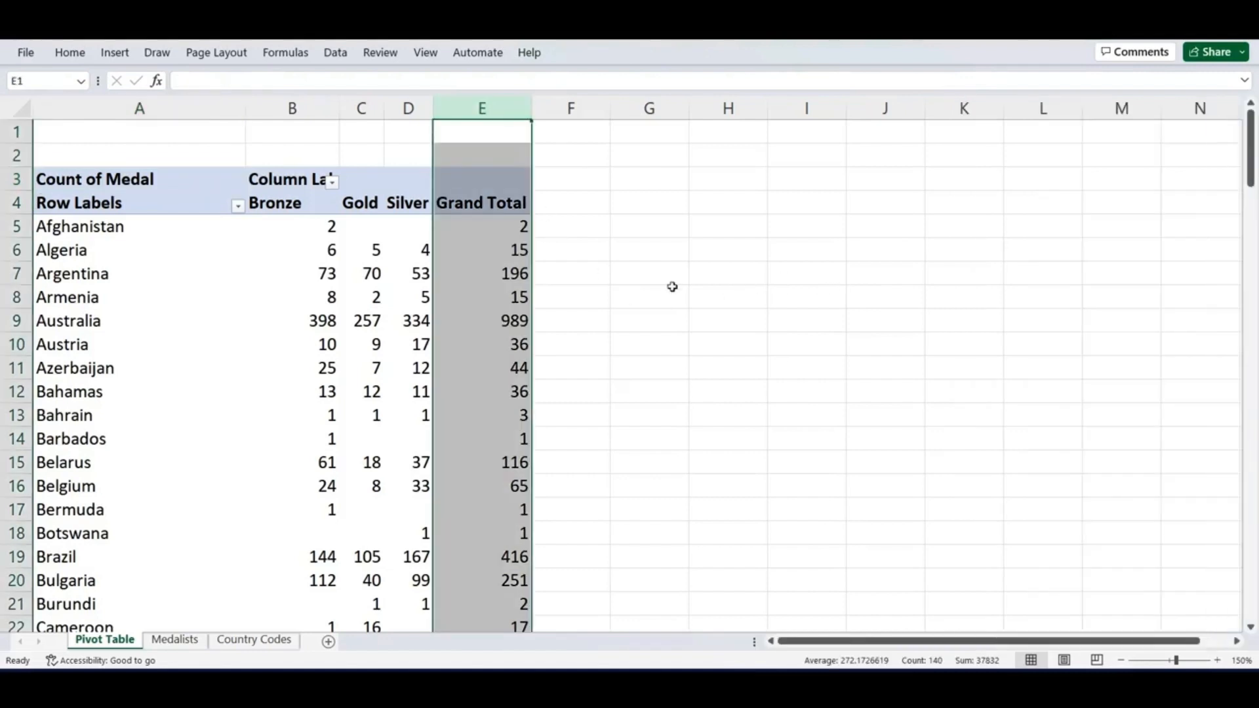
{"action": "left_click", "coordinate": [470, 276]}
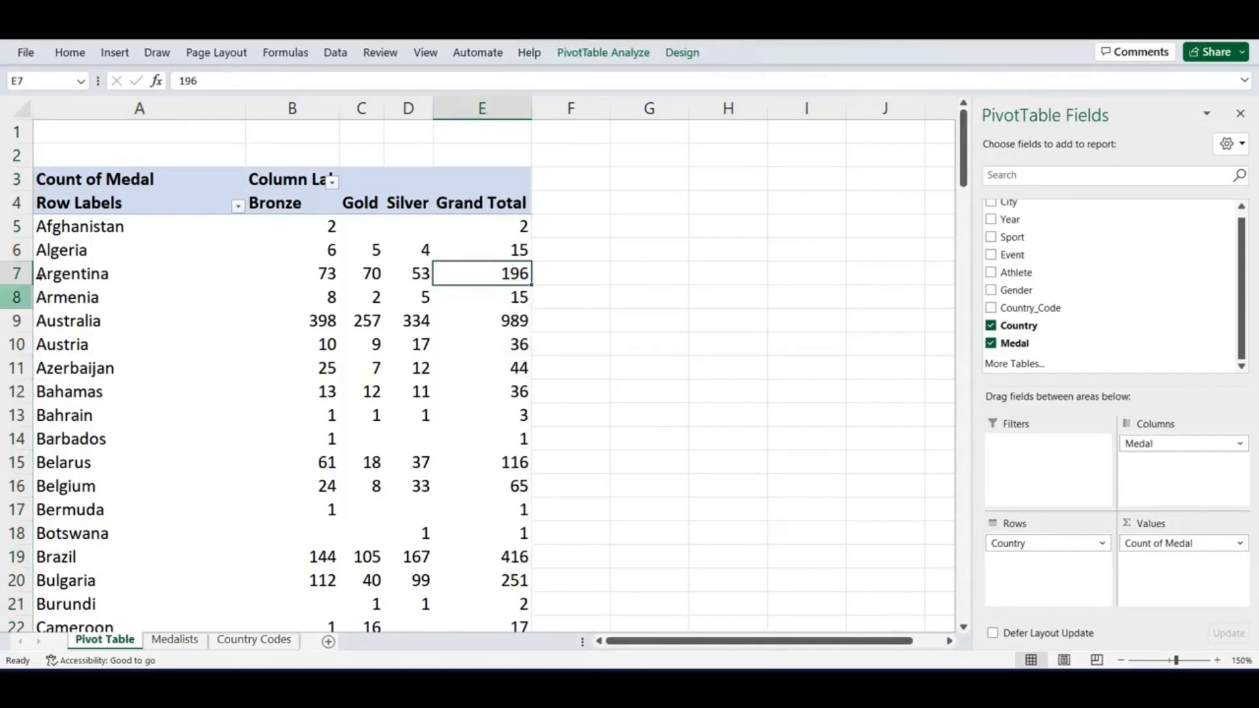
{"action": "left_click", "coordinate": [37, 250]}
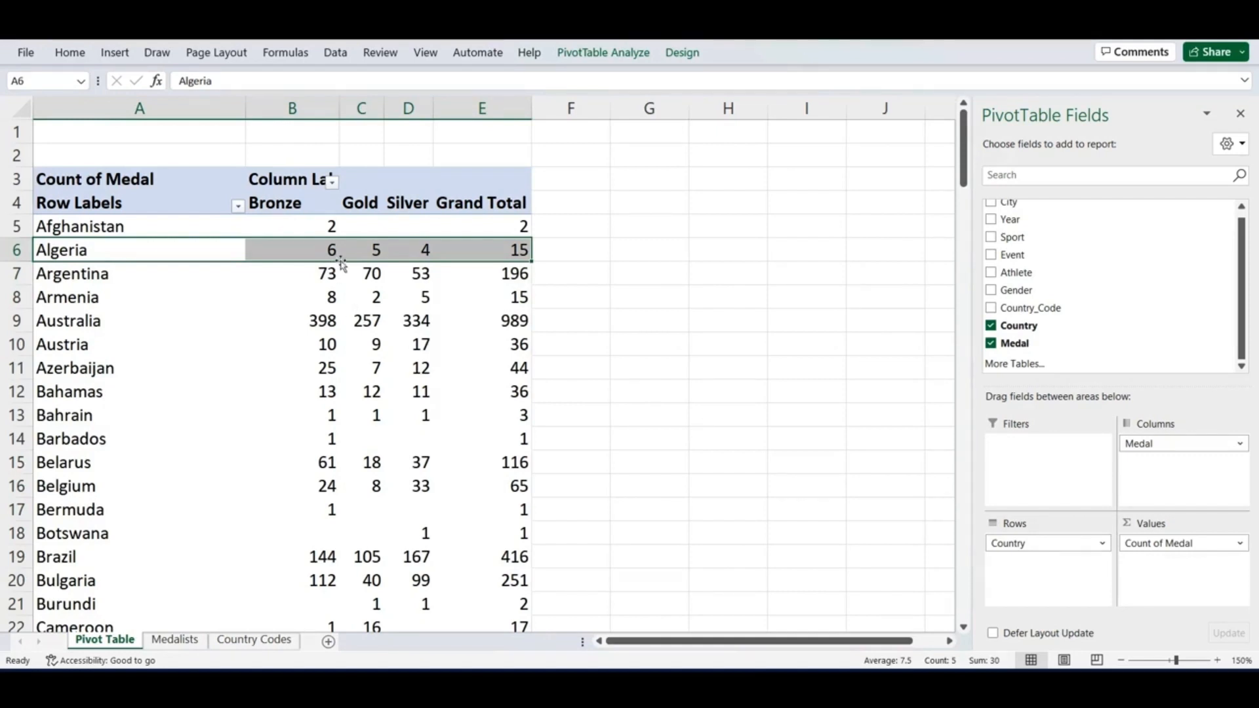
{"action": "left_click", "coordinate": [375, 249]}
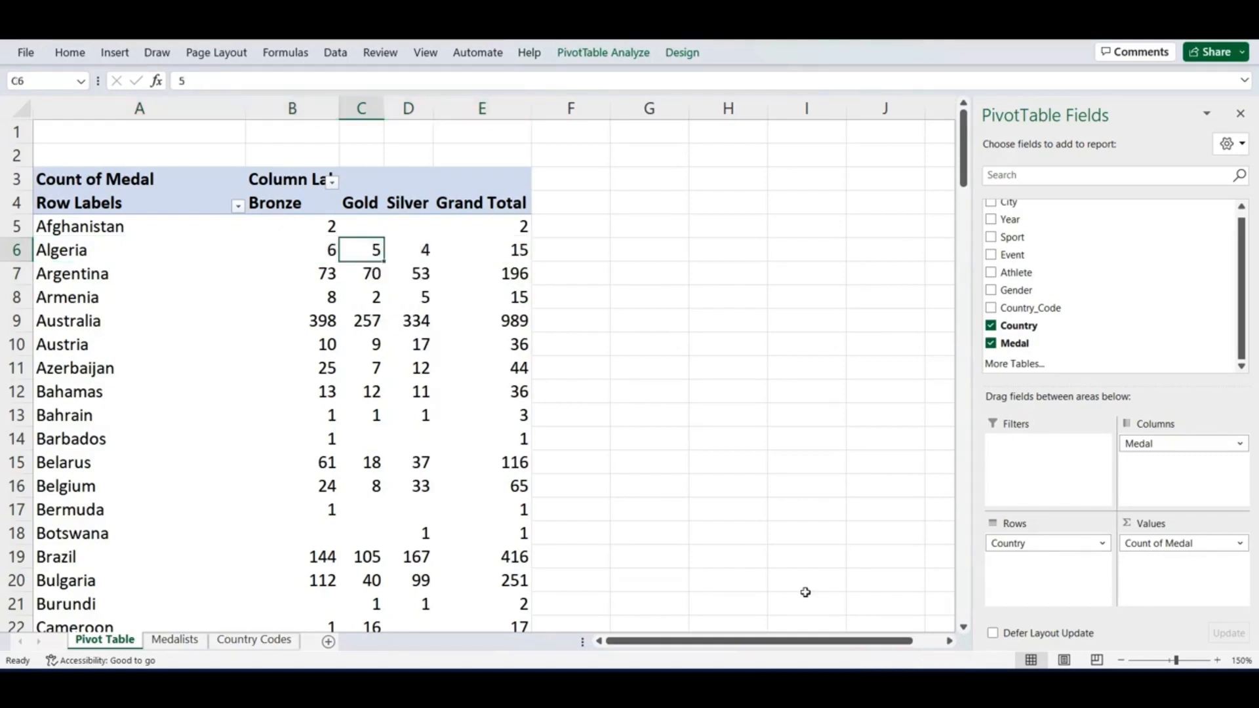
Step: Check Algeria's Silver and Bronze medal counts in the pivot table
{"action": "left_click", "coordinate": [420, 242]}
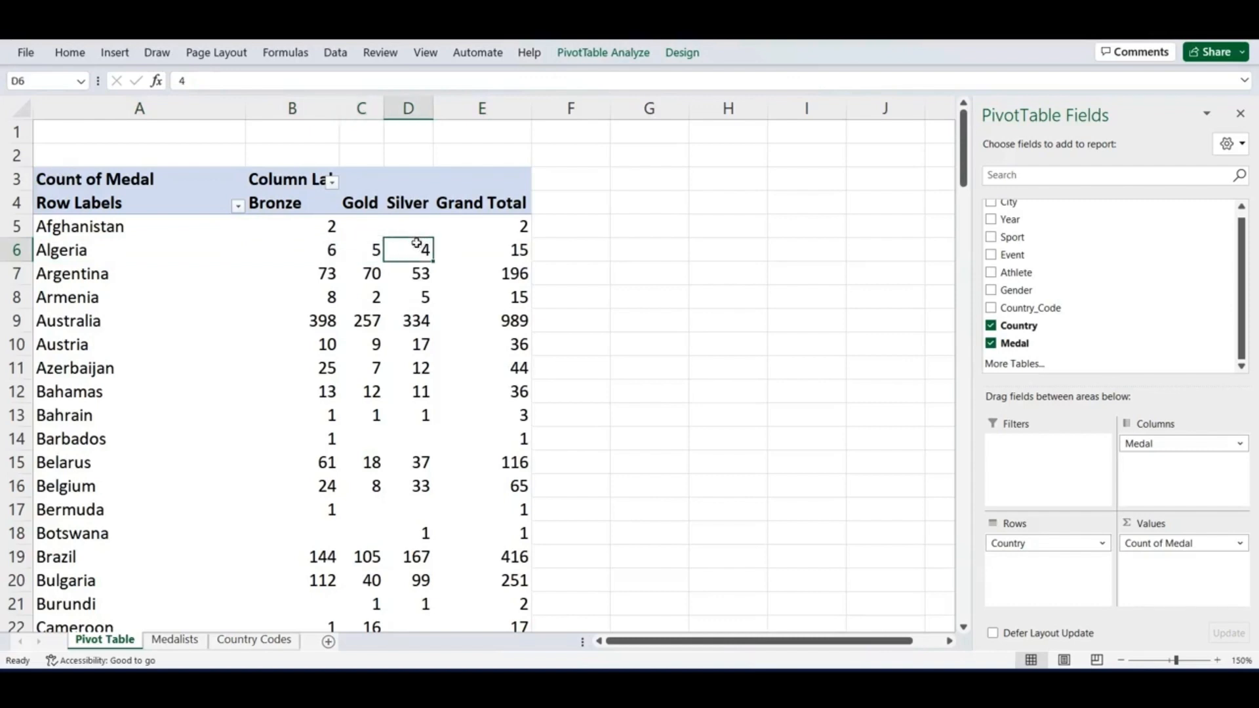
{"action": "left_click", "coordinate": [321, 260]}
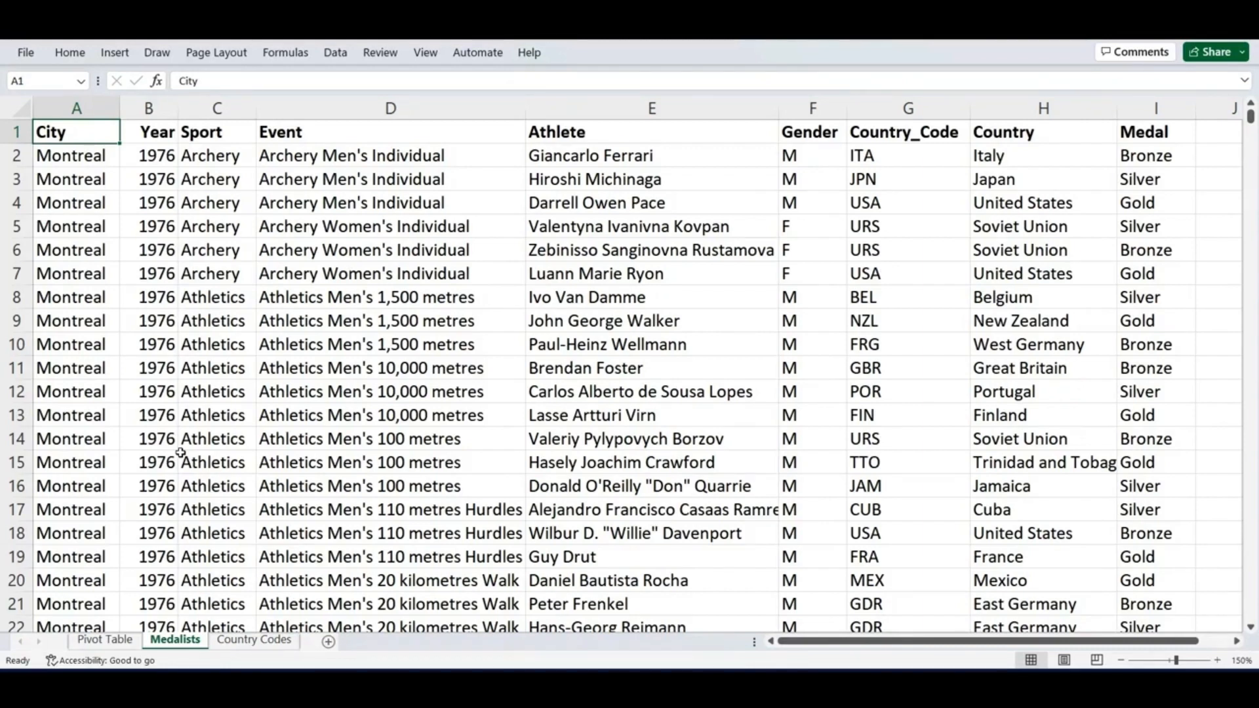
Step: Return to the Pivot Table sheet and examine its country row labels and medal column headings
{"action": "left_click", "coordinate": [96, 646]}
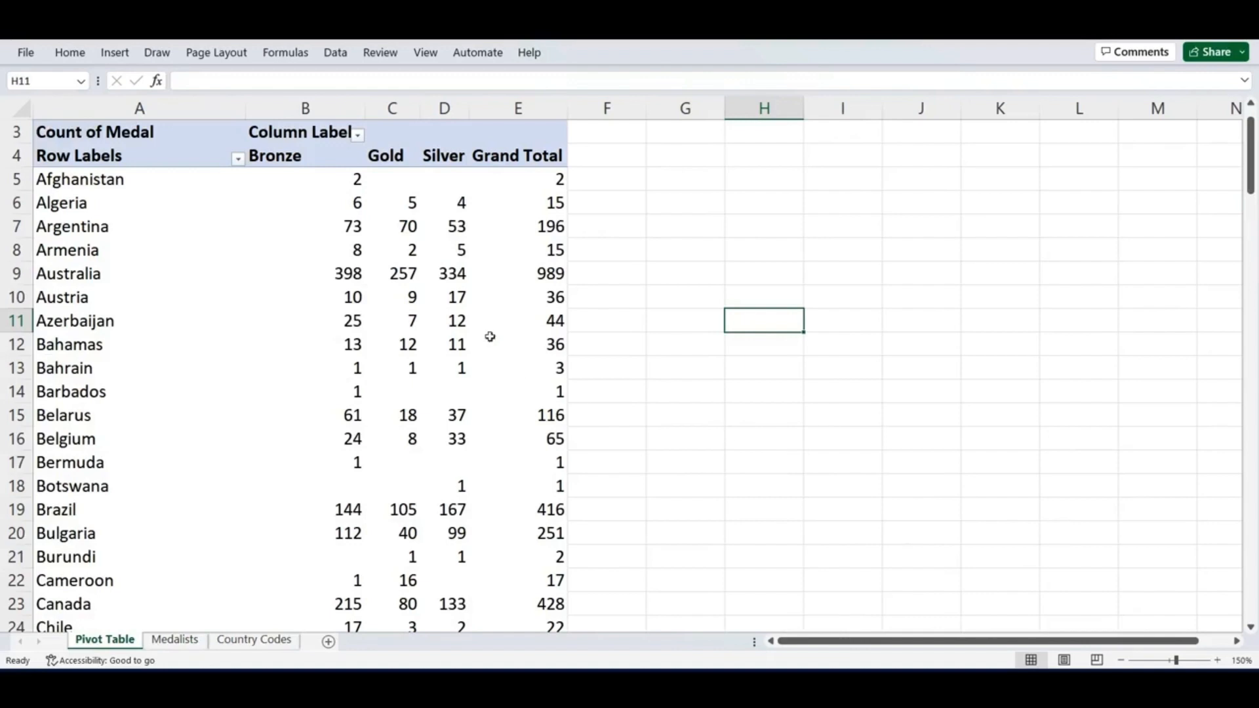
{"action": "left_click", "coordinate": [440, 305]}
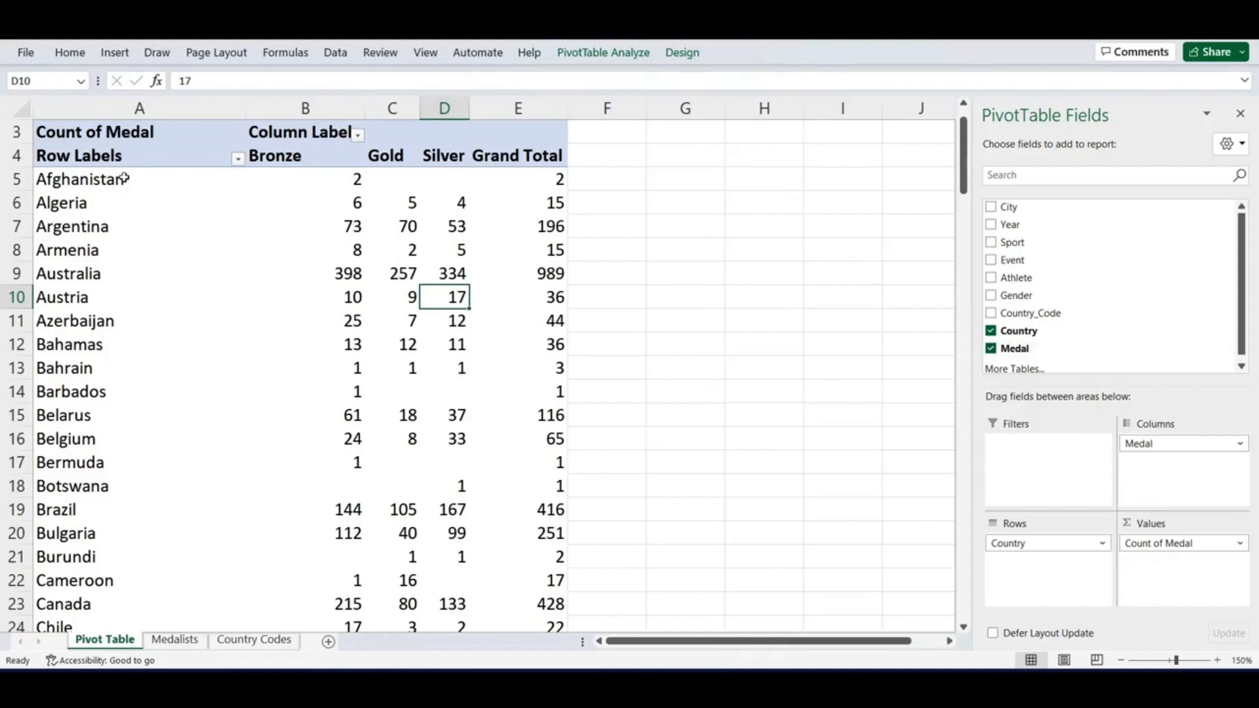
{"action": "left_click", "coordinate": [128, 109]}
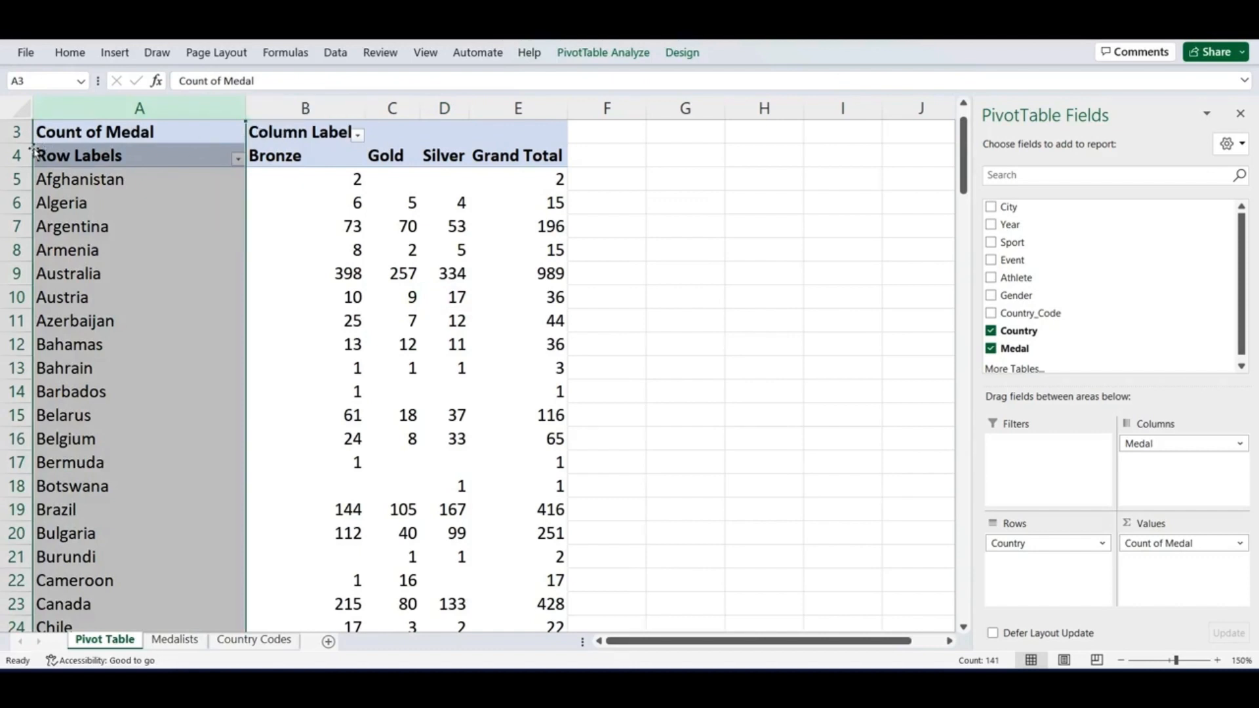
{"action": "left_click", "coordinate": [300, 207]}
{"action": "left_click_drag", "start_coordinate": [303, 157], "coordinate": [523, 163]}
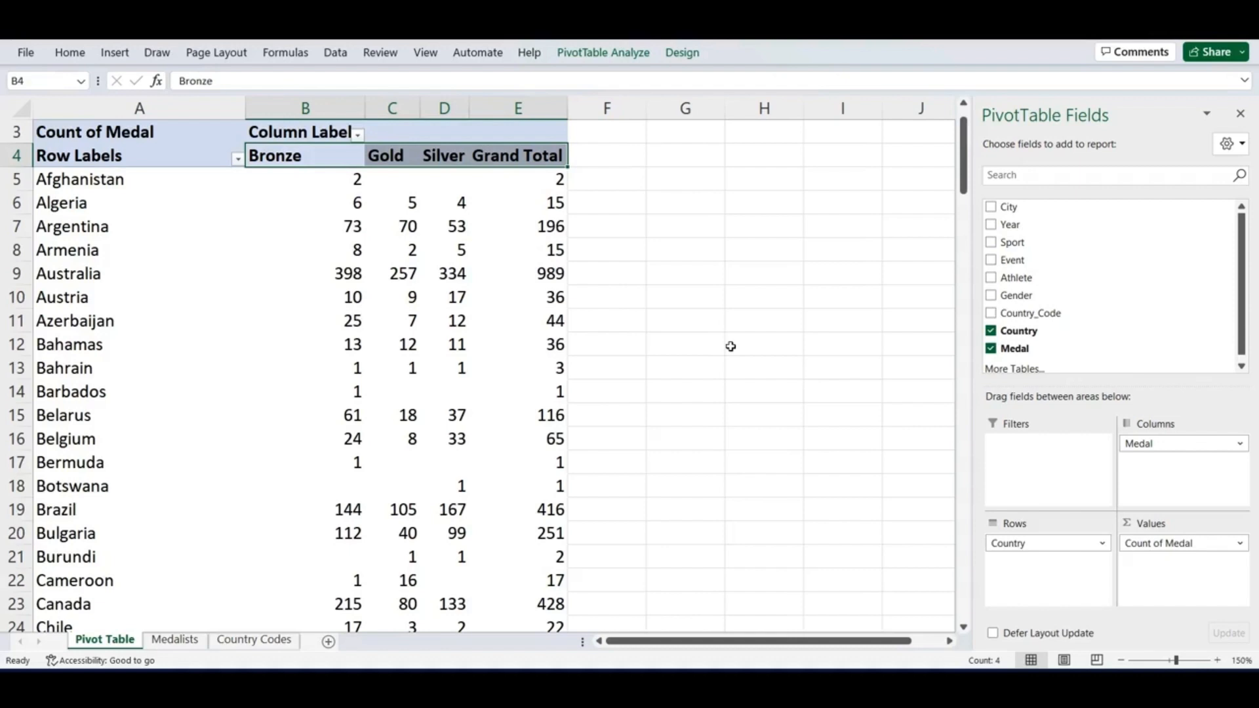
{"action": "left_click", "coordinate": [733, 269]}
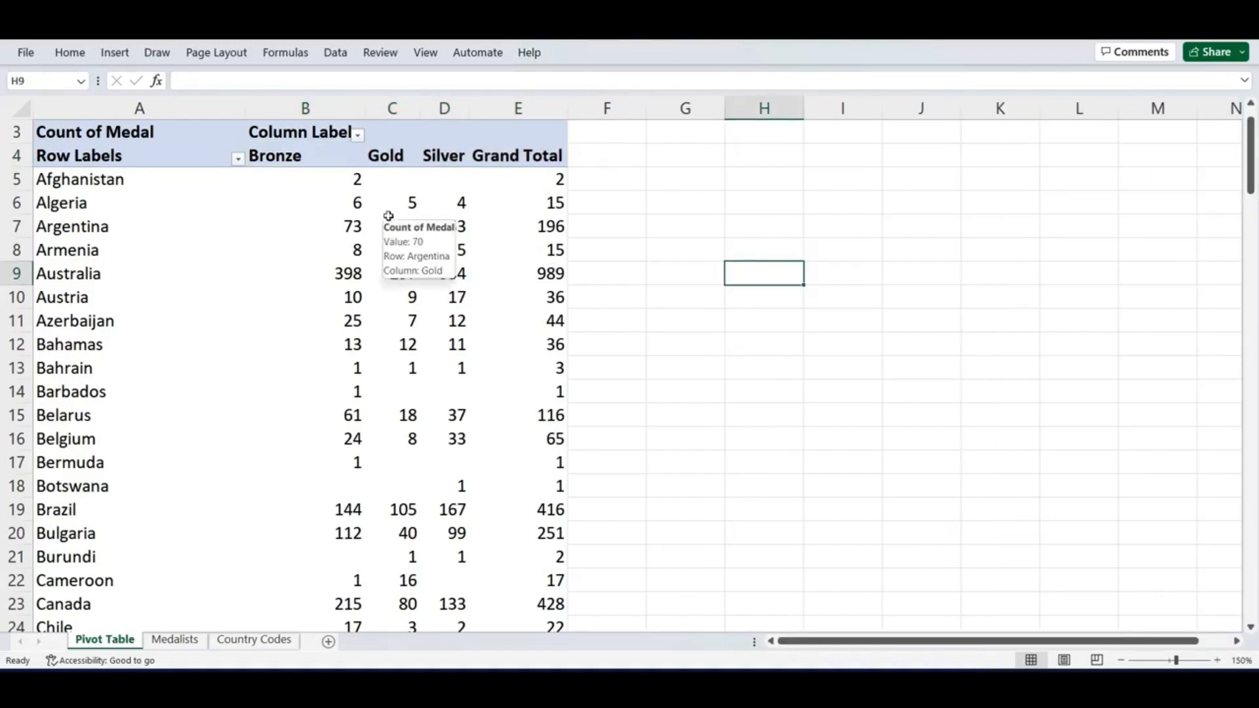
{"action": "mouse_move", "coordinate": [390, 198]}
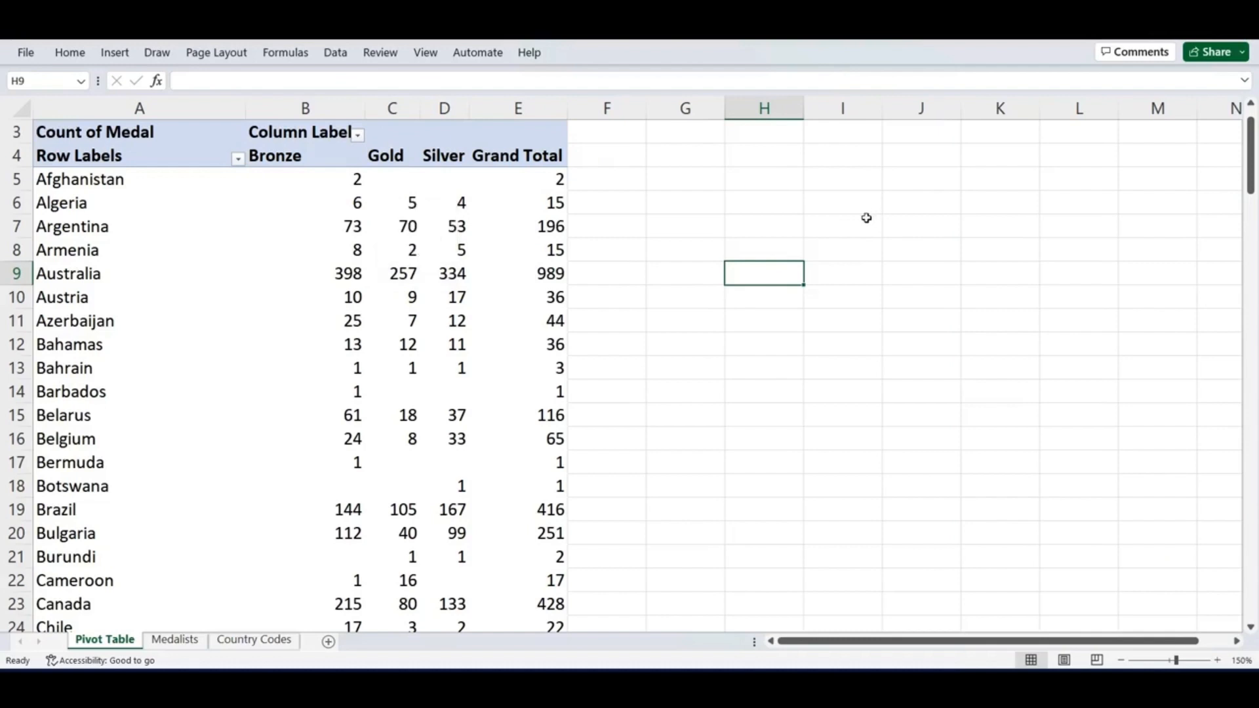
Step: Check the sort and filter options for the row labels and sort the pivot table's medal columns Z to A
{"action": "left_click", "coordinate": [237, 160]}
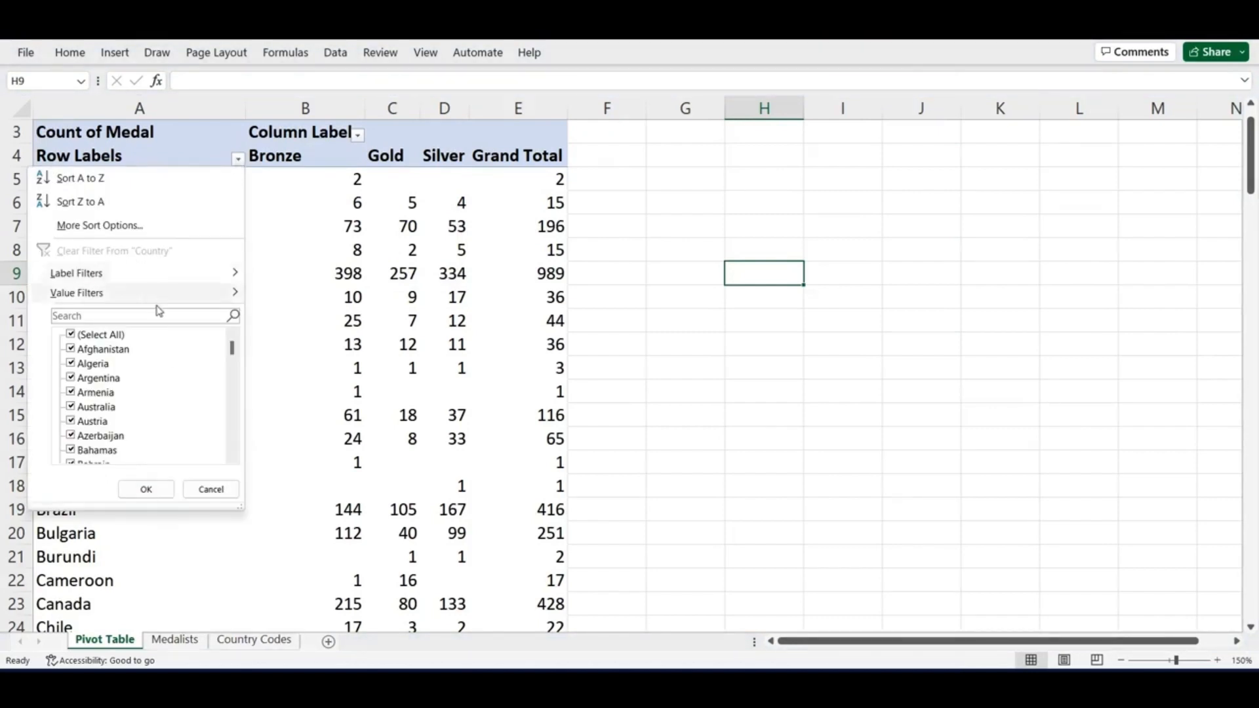
{"action": "left_click", "coordinate": [753, 326]}
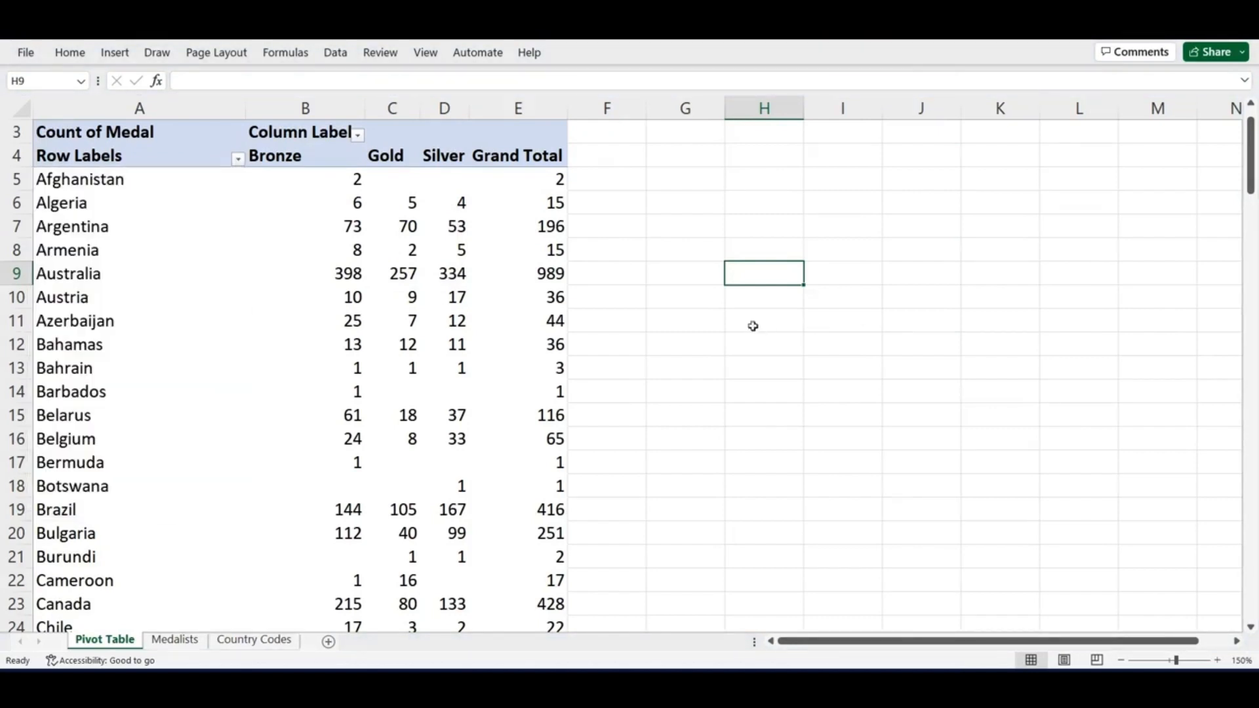
{"action": "left_click", "coordinate": [359, 139]}
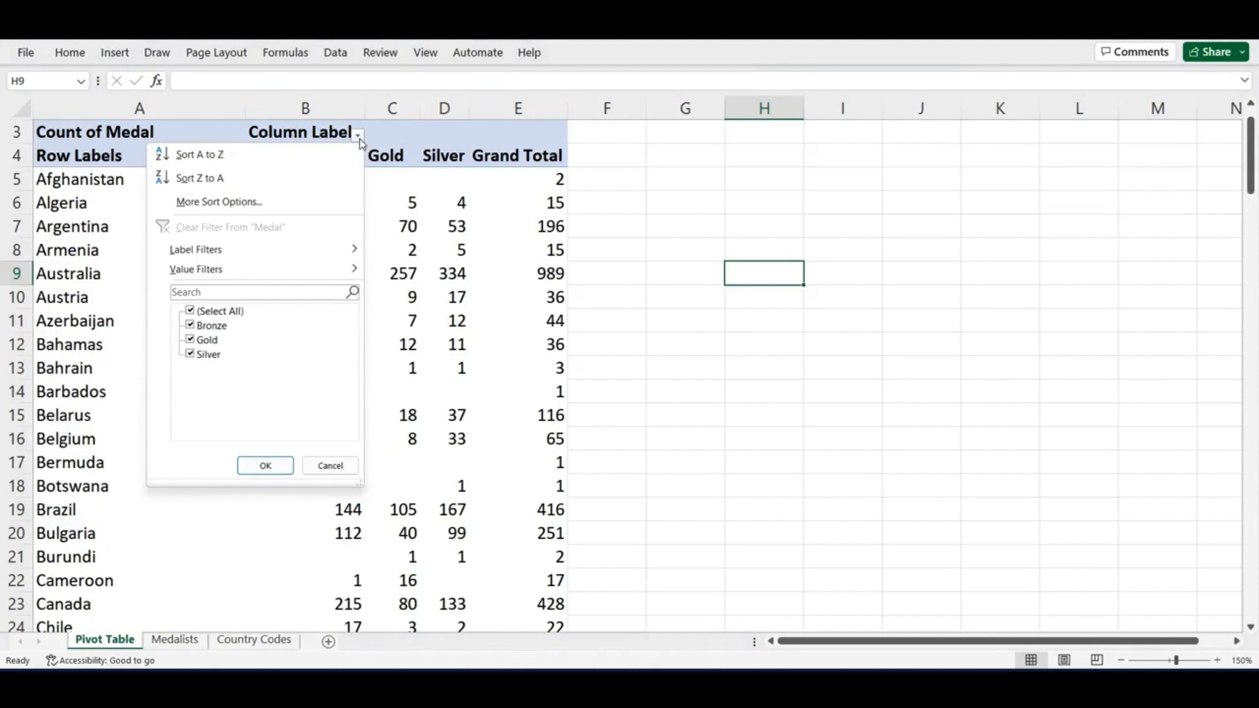
{"action": "left_click", "coordinate": [213, 187]}
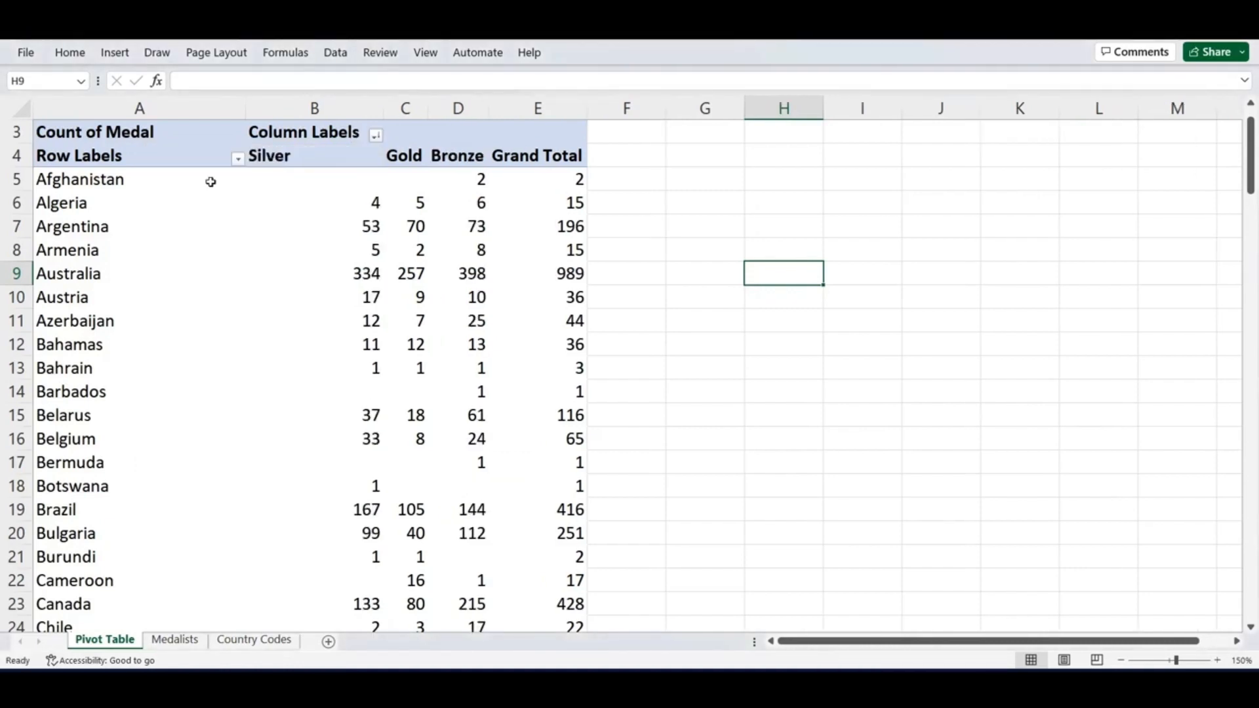
Step: Move the Bronze column ahead of Silver so the medal columns run Bronze, Silver, Gold
{"action": "left_click", "coordinate": [308, 155]}
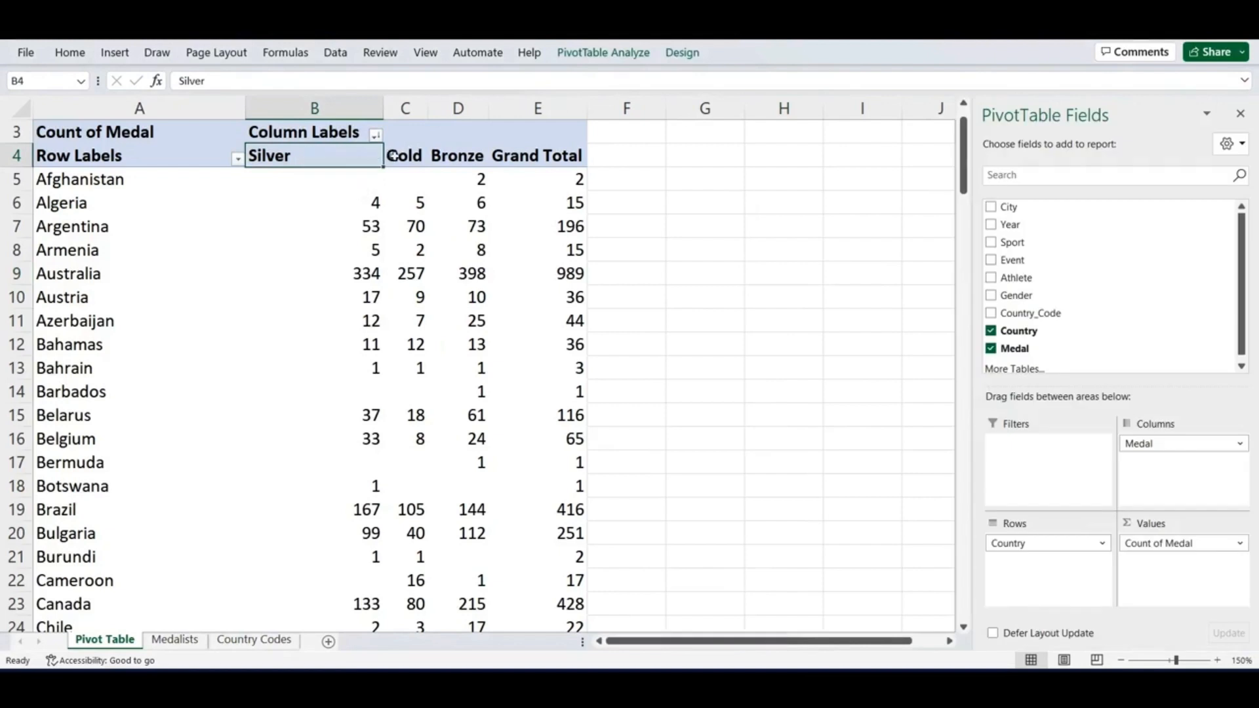
{"action": "left_click", "coordinate": [406, 155]}
{"action": "left_click", "coordinate": [452, 156]}
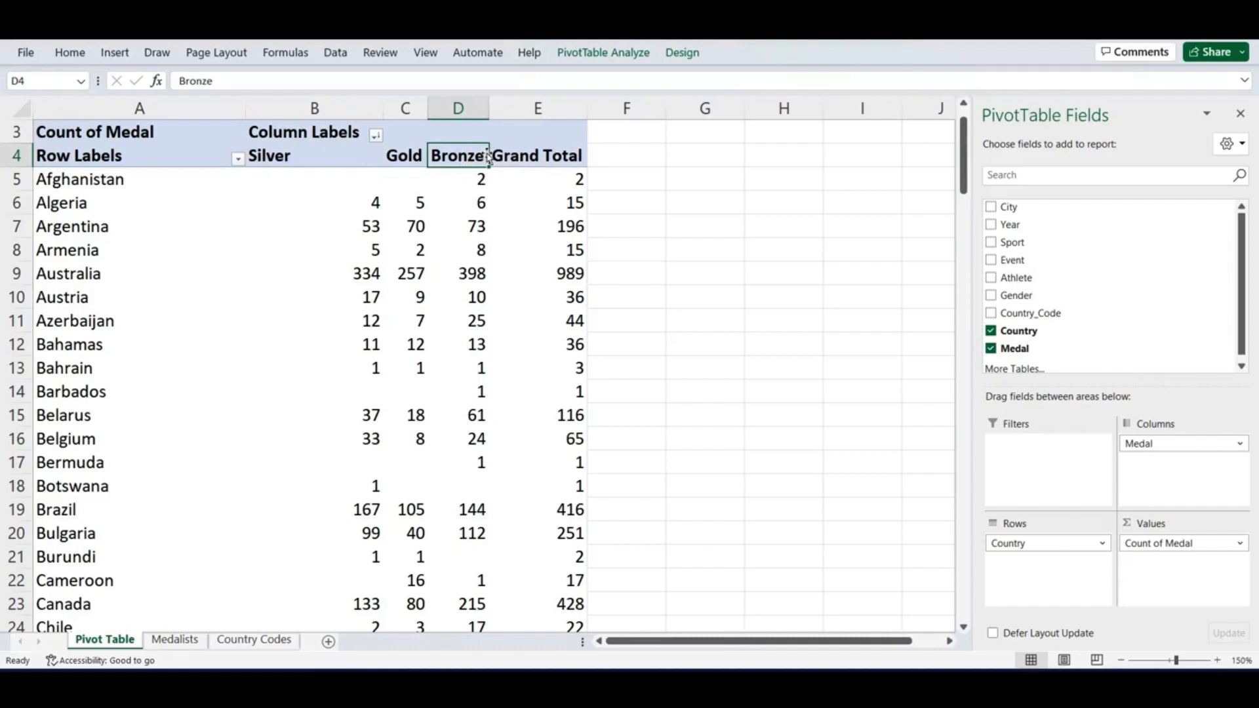
{"action": "left_click_drag", "start_coordinate": [488, 156], "coordinate": [291, 152]}
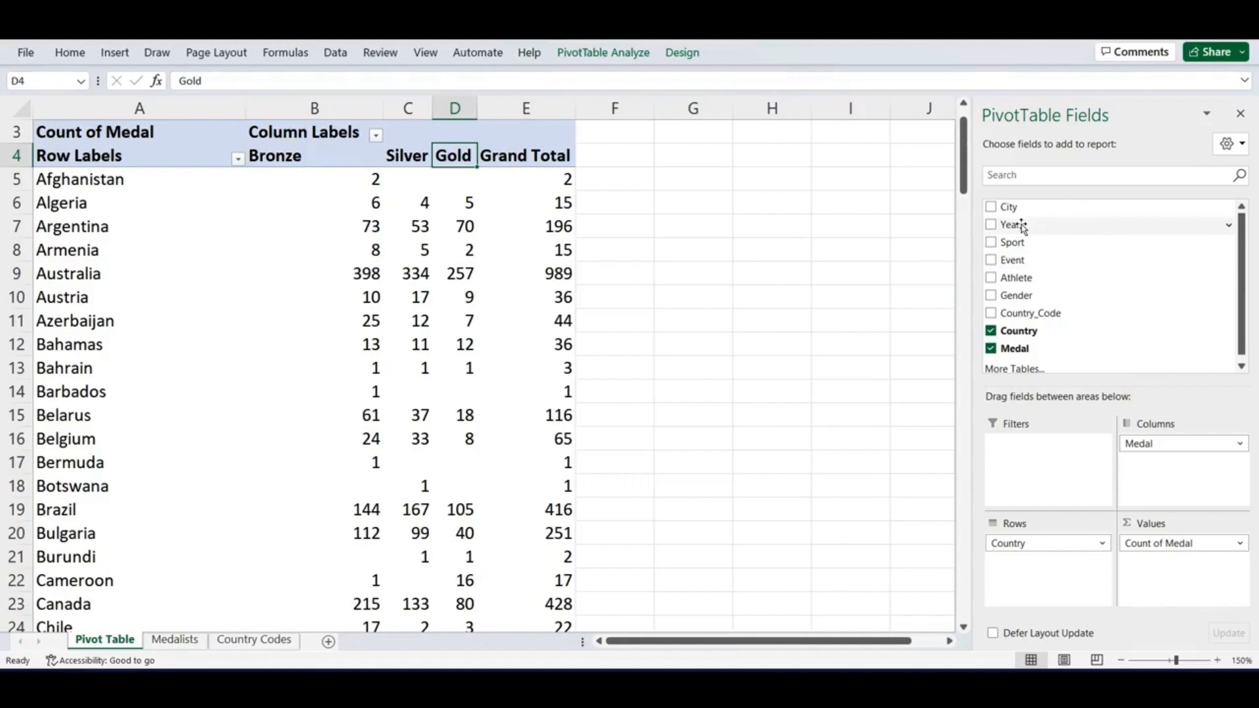
Step: Add the Year field as a report filter and limit the pivot table to 2012
{"action": "left_click_drag", "start_coordinate": [1021, 226], "coordinate": [1026, 472]}
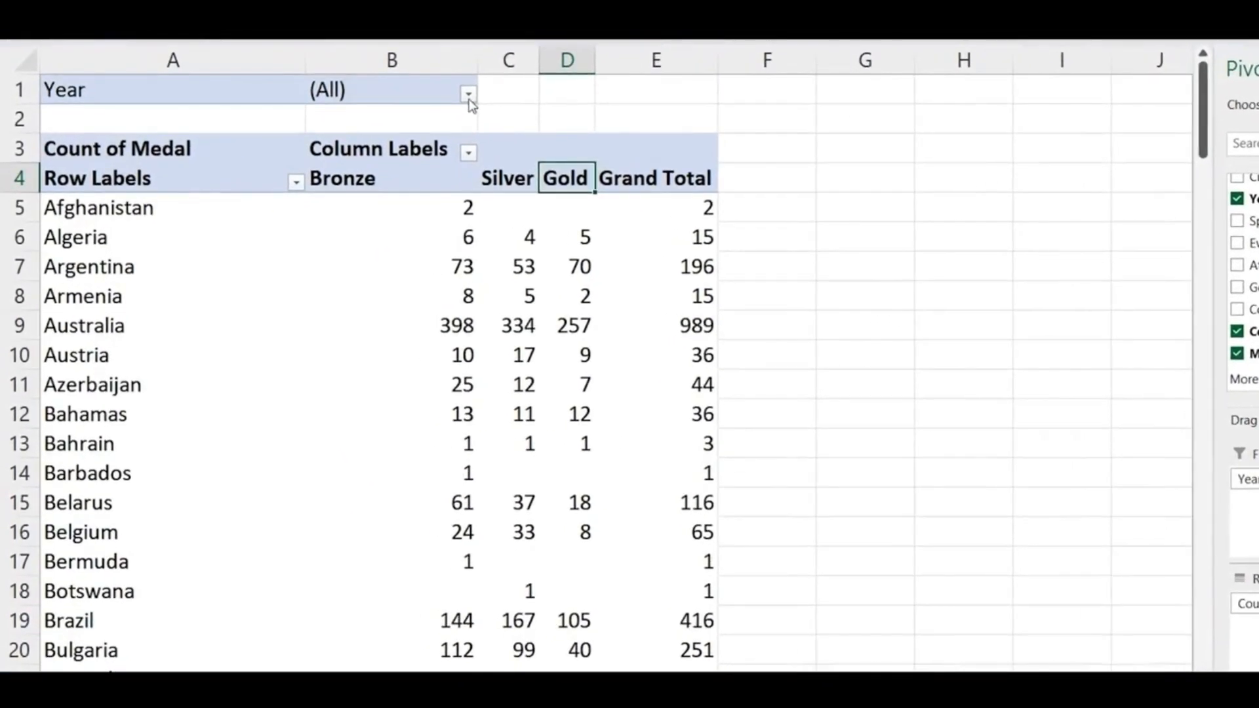
{"action": "left_click", "coordinate": [468, 96]}
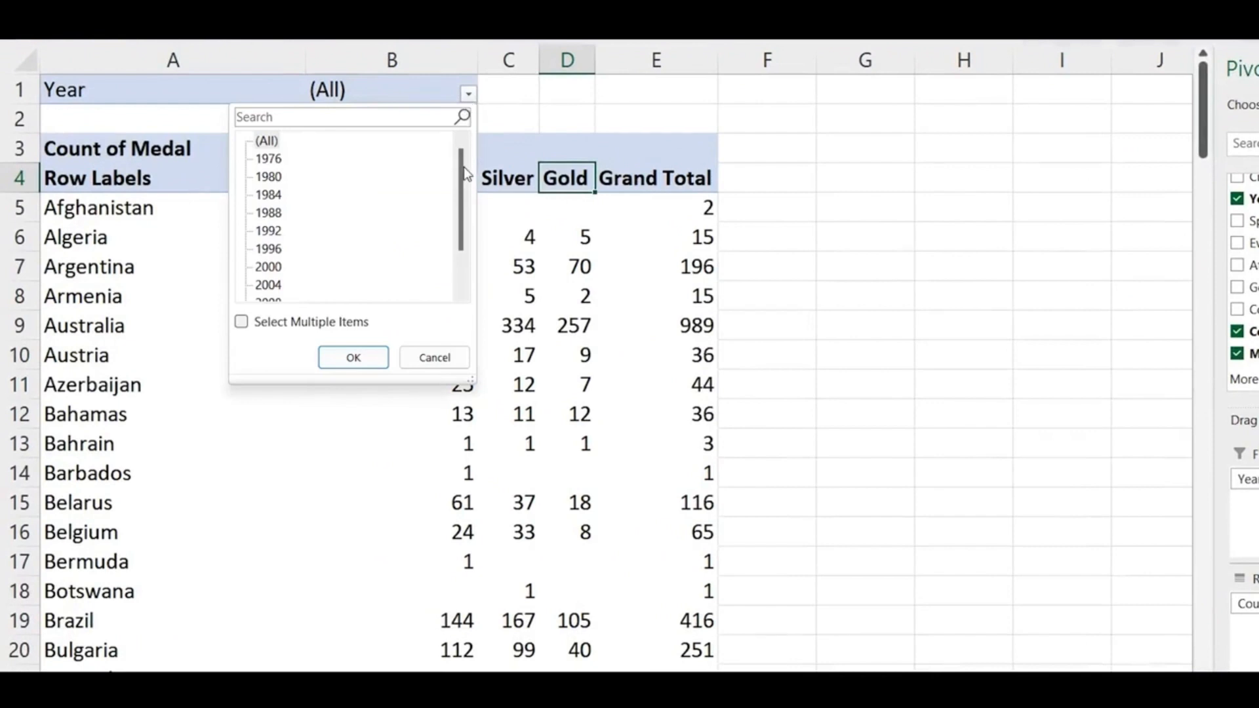
{"action": "scroll", "coordinate": [463, 167], "scroll_direction": "down", "scroll_amount": 1}
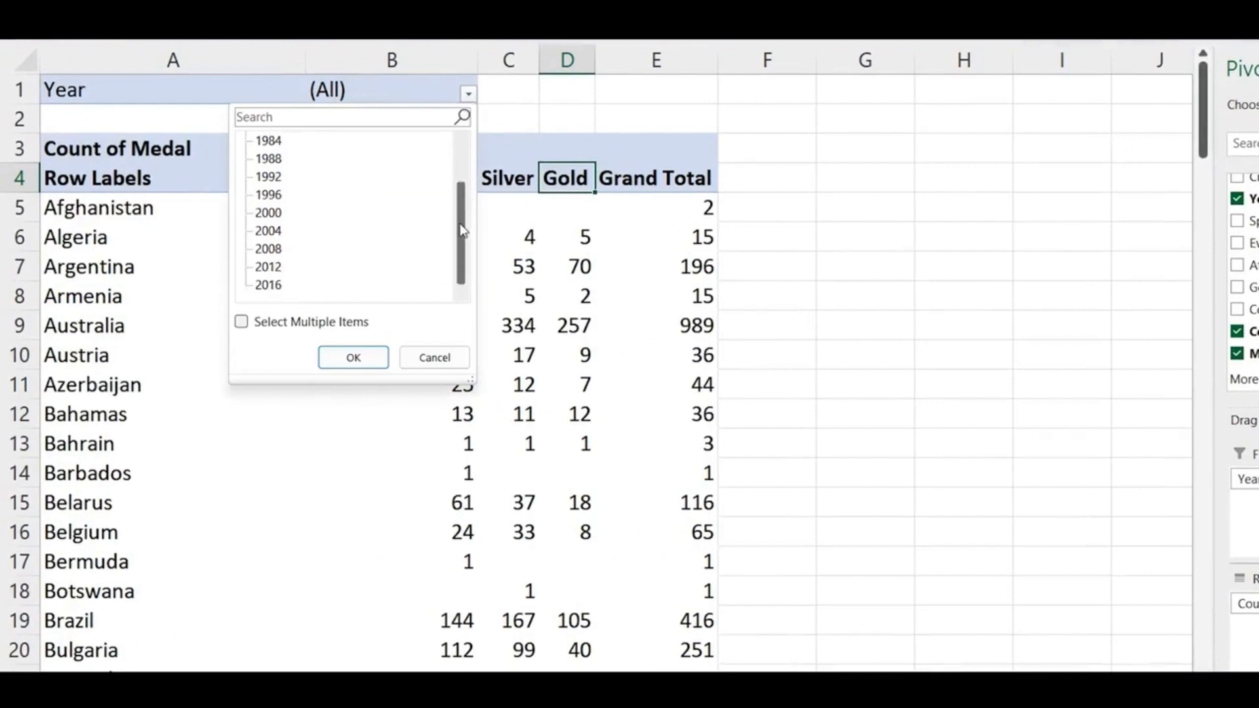
{"action": "scroll", "coordinate": [461, 165], "scroll_direction": "up", "scroll_amount": 1}
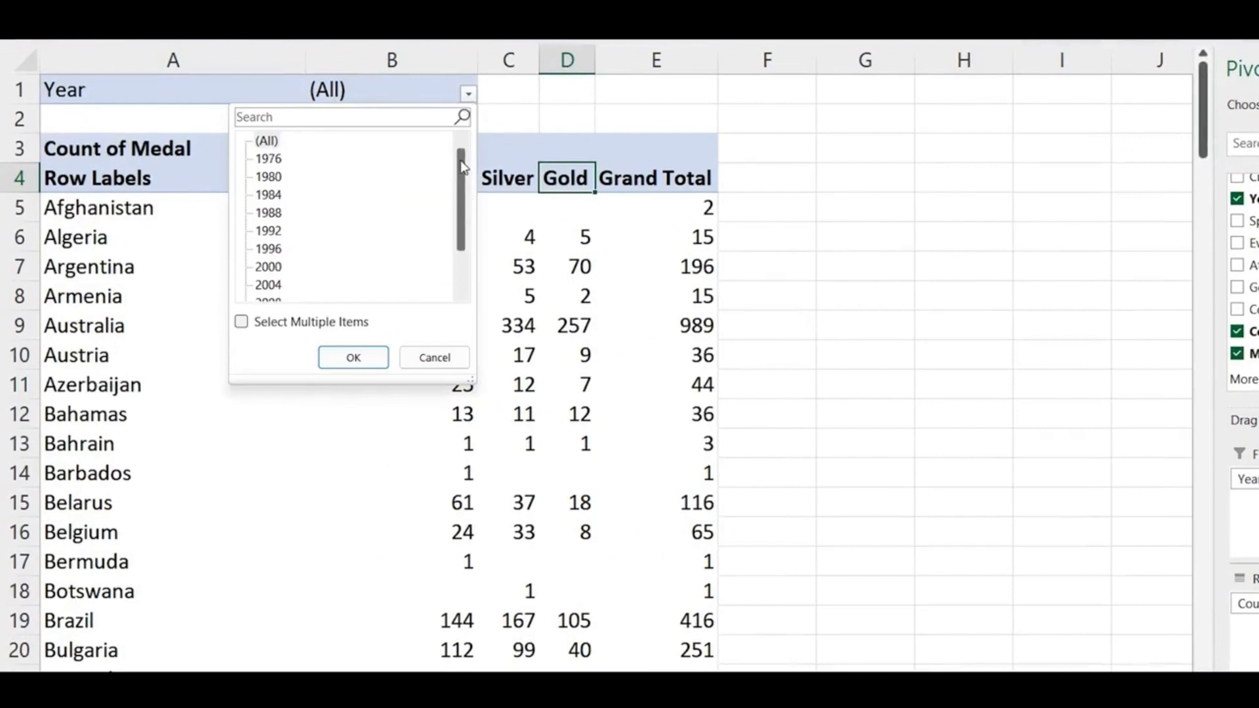
{"action": "left_click_drag", "start_coordinate": [463, 167], "coordinate": [463, 190]}
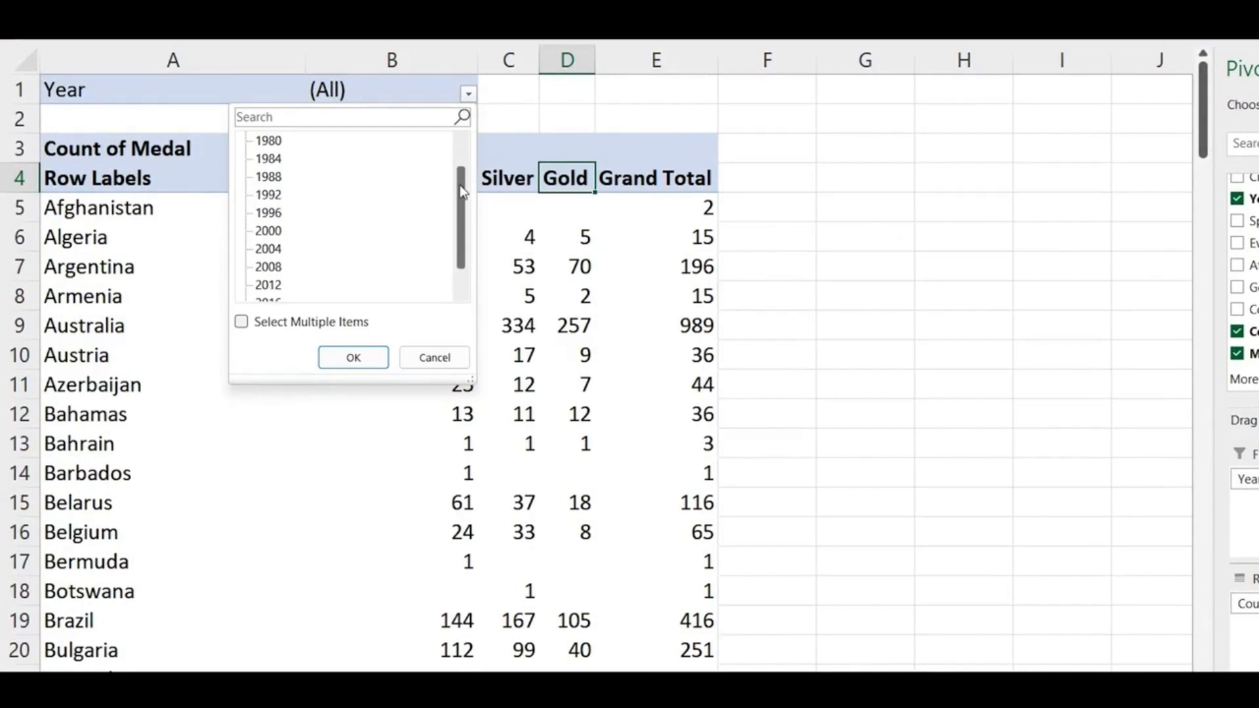
{"action": "left_click", "coordinate": [268, 287]}
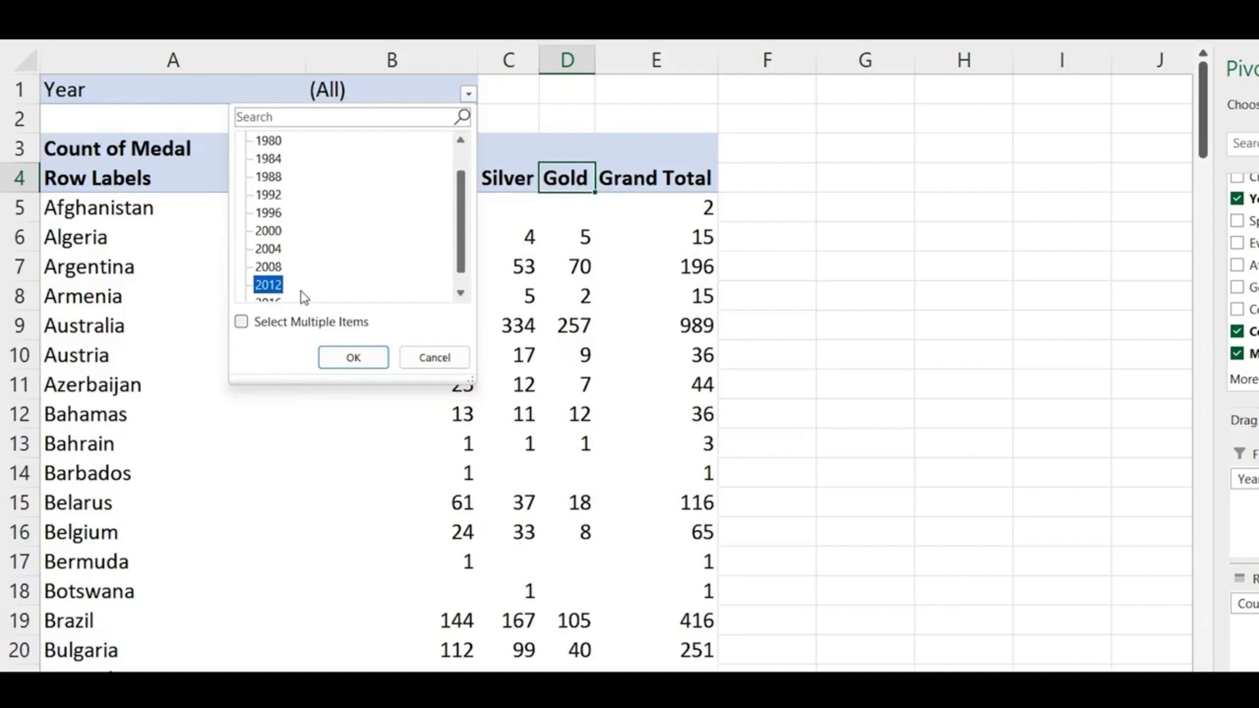
{"action": "scroll", "coordinate": [443, 289], "scroll_direction": "up", "scroll_amount": 2}
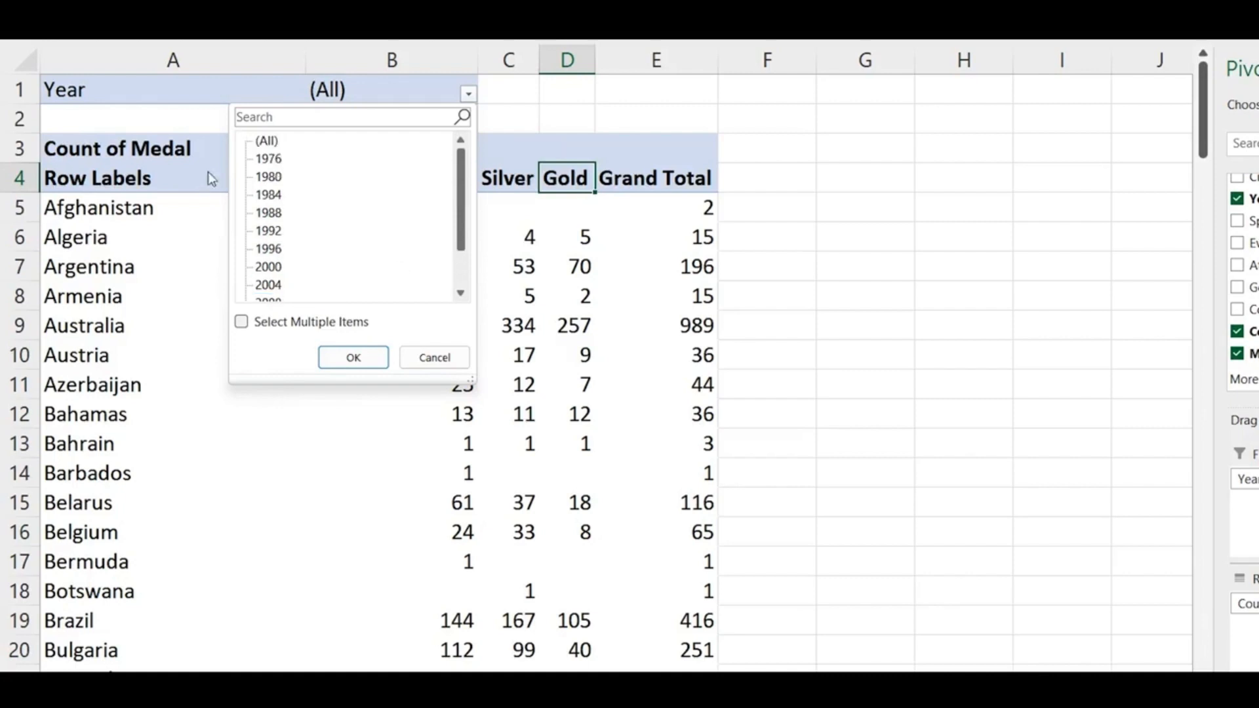
{"action": "scroll", "coordinate": [267, 149], "scroll_direction": "down", "scroll_amount": 1}
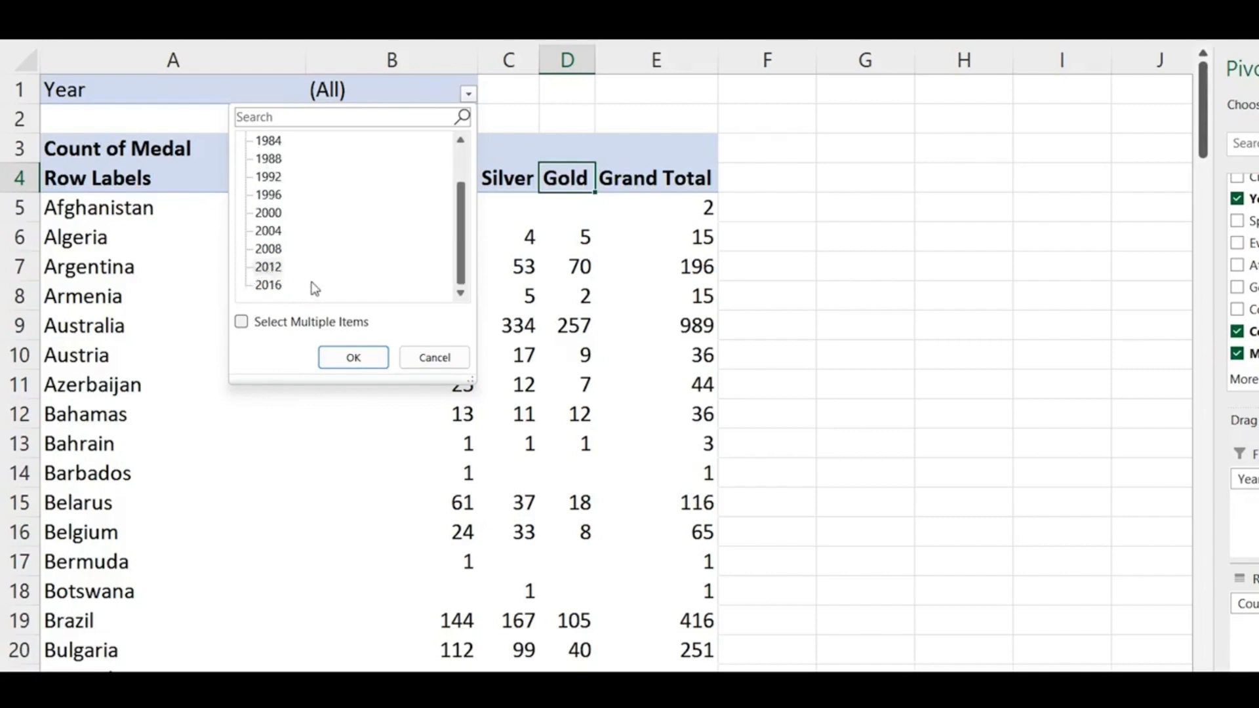
{"action": "left_click", "coordinate": [352, 358]}
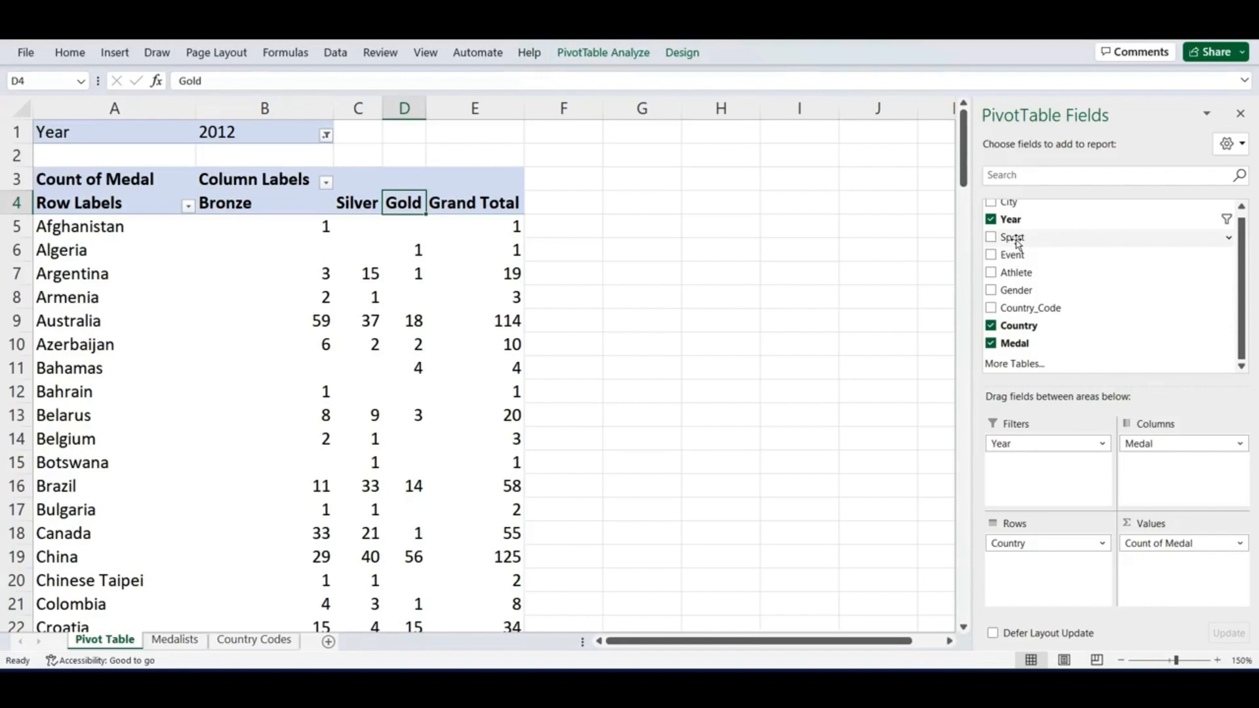
Step: Add the Sport field as a second report filter and limit the pivot table to Boxing
{"action": "left_click_drag", "start_coordinate": [1017, 243], "coordinate": [1036, 483]}
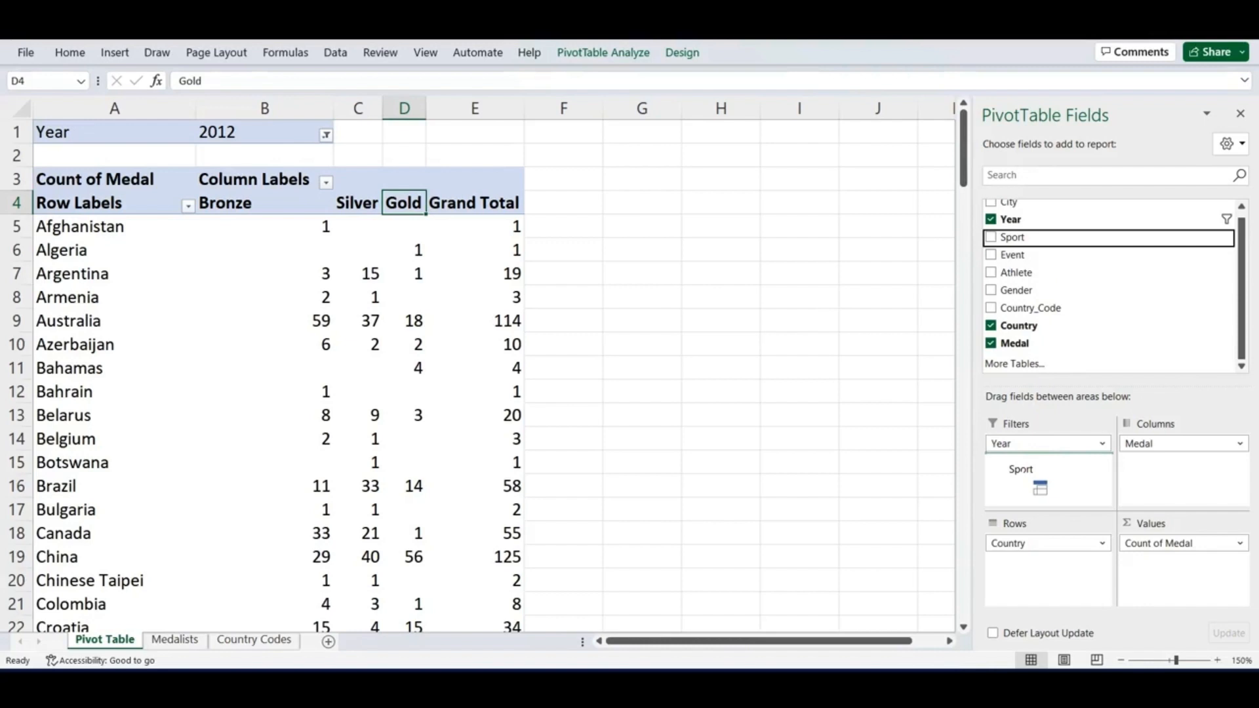
{"action": "left_click_drag", "start_coordinate": [1036, 482], "coordinate": [1036, 482]}
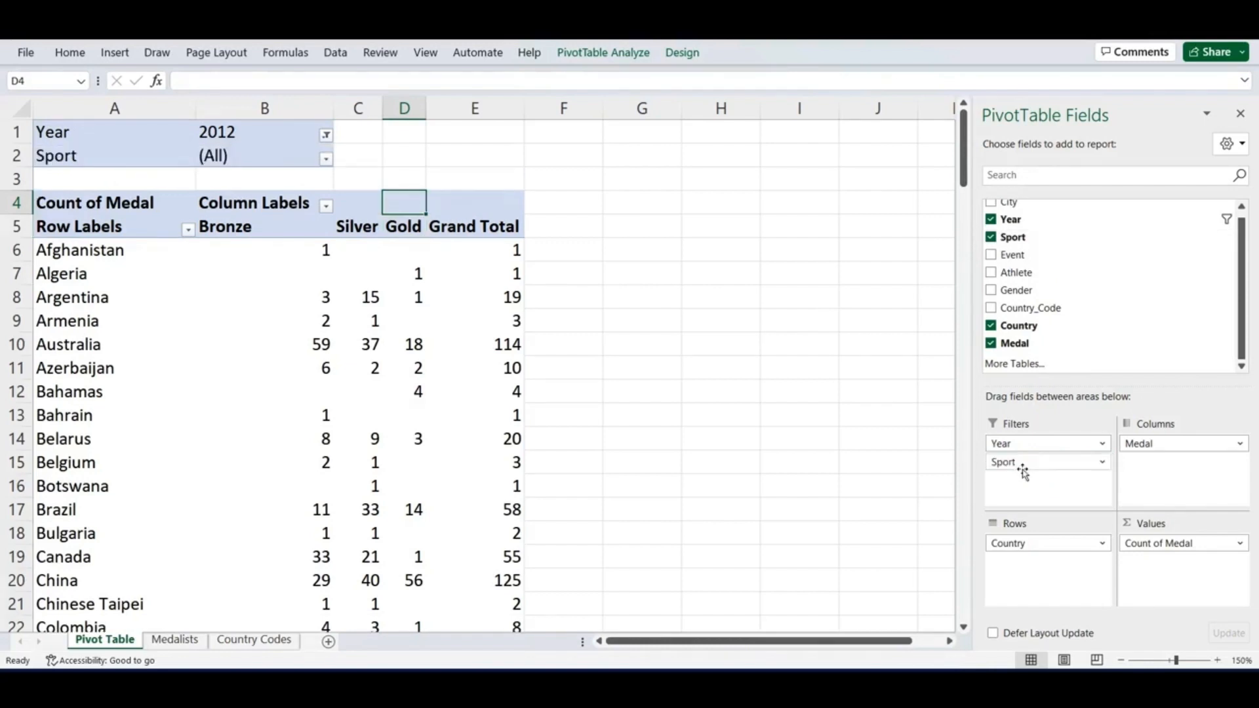
{"action": "left_click", "coordinate": [326, 159]}
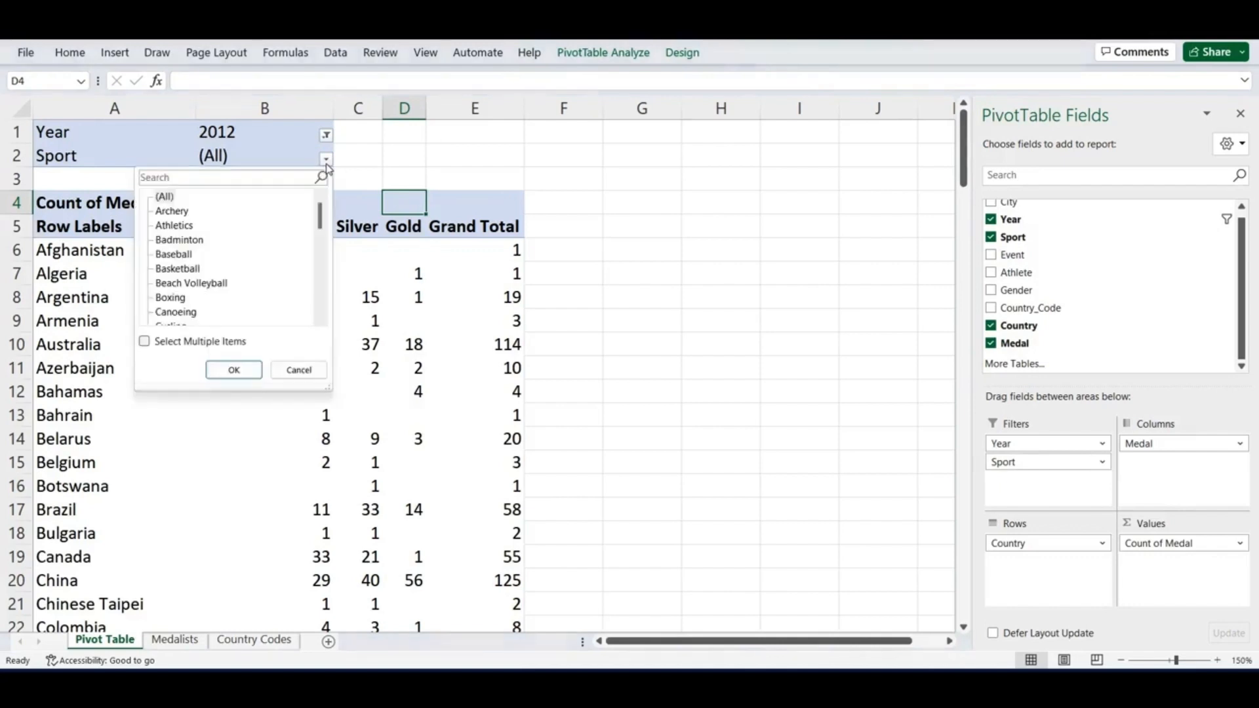
{"action": "left_click", "coordinate": [170, 299]}
{"action": "left_click", "coordinate": [232, 373]}
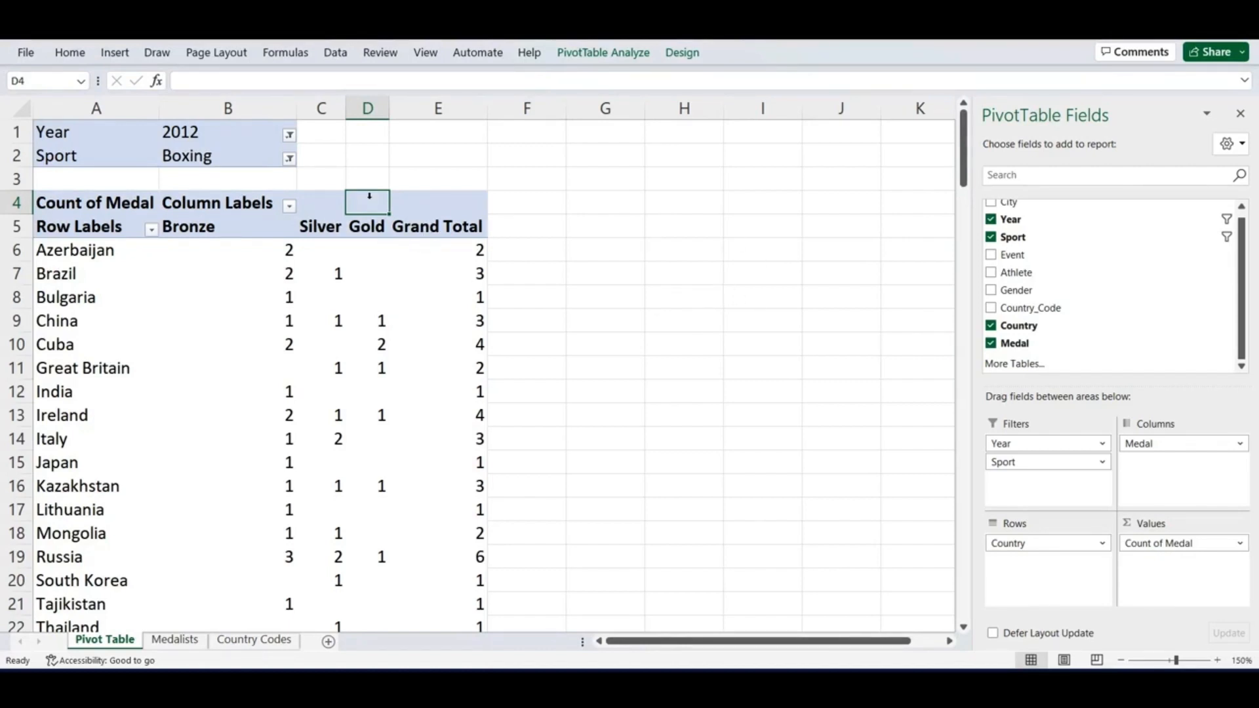
Step: Reset the Sport filter to (All) and remove the Sport field from the report filters
{"action": "left_click", "coordinate": [289, 159]}
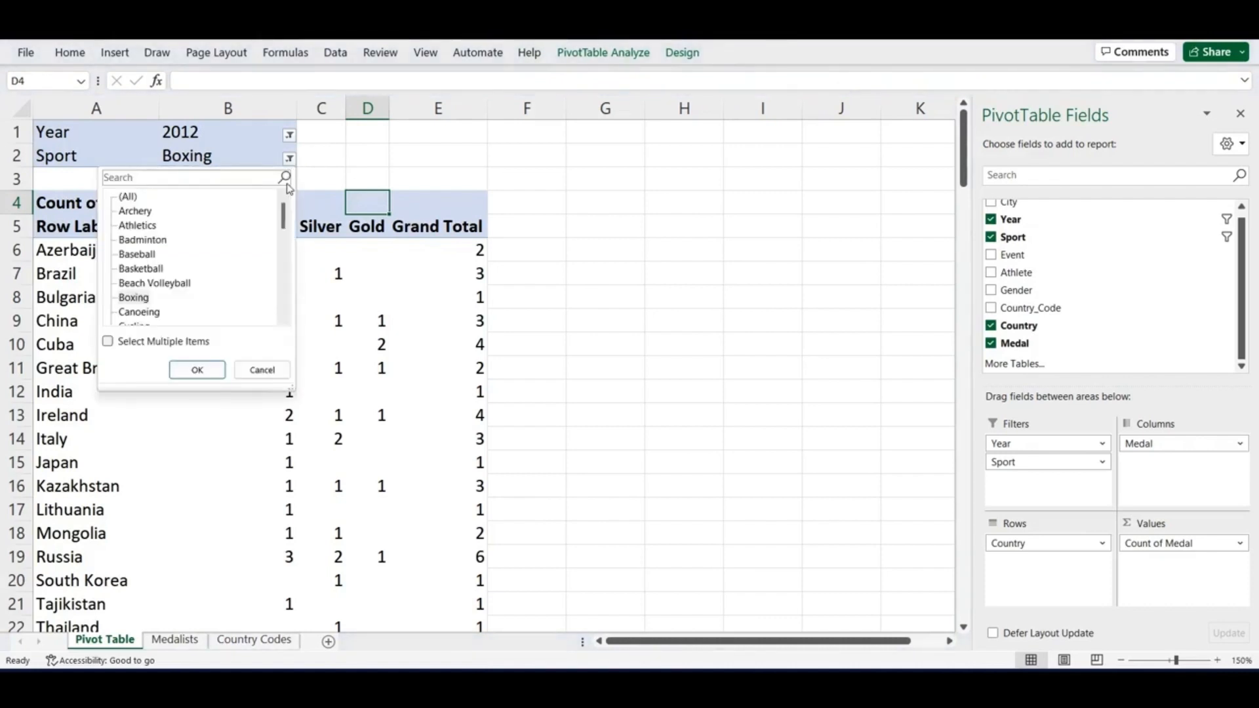
{"action": "left_click", "coordinate": [129, 198]}
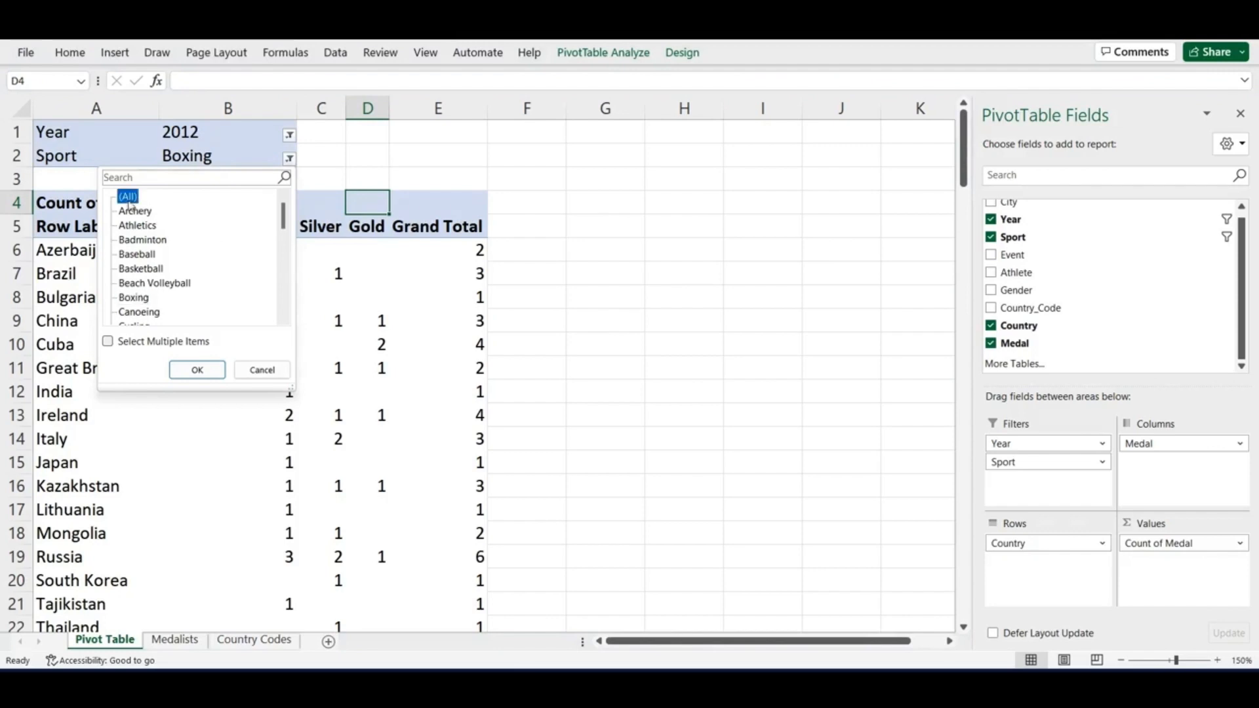
{"action": "left_click", "coordinate": [196, 370]}
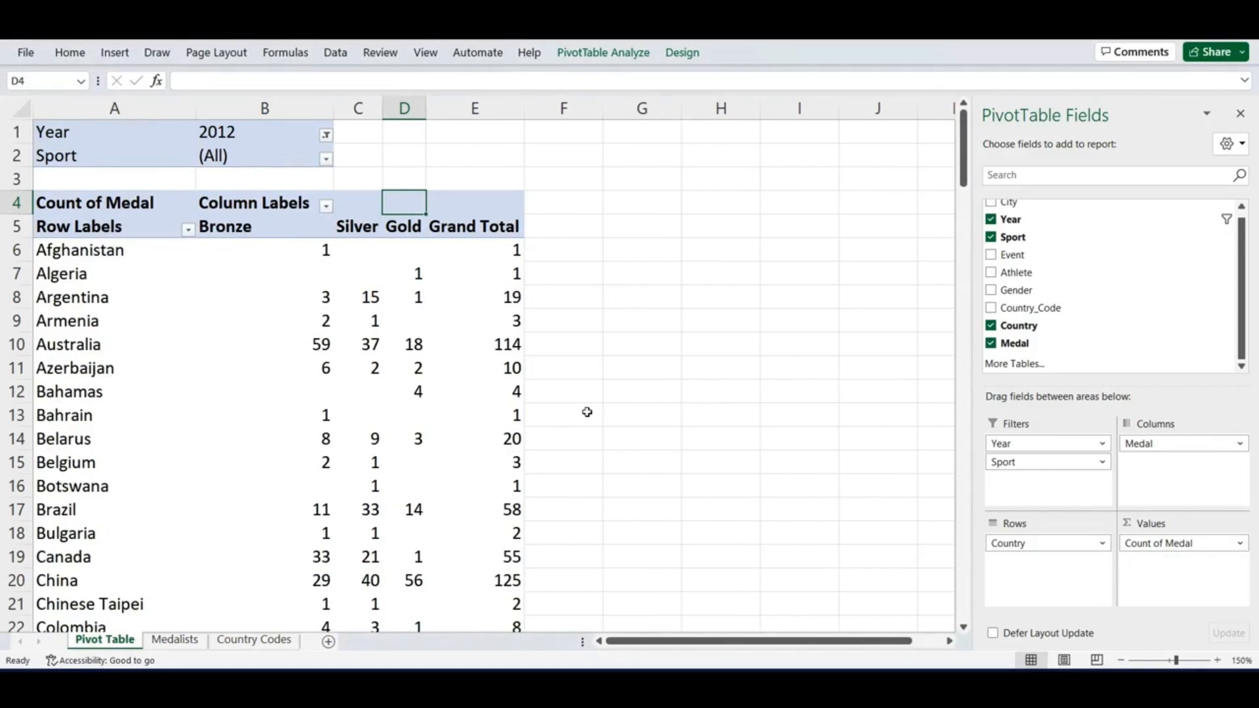
{"action": "left_click", "coordinate": [1058, 468]}
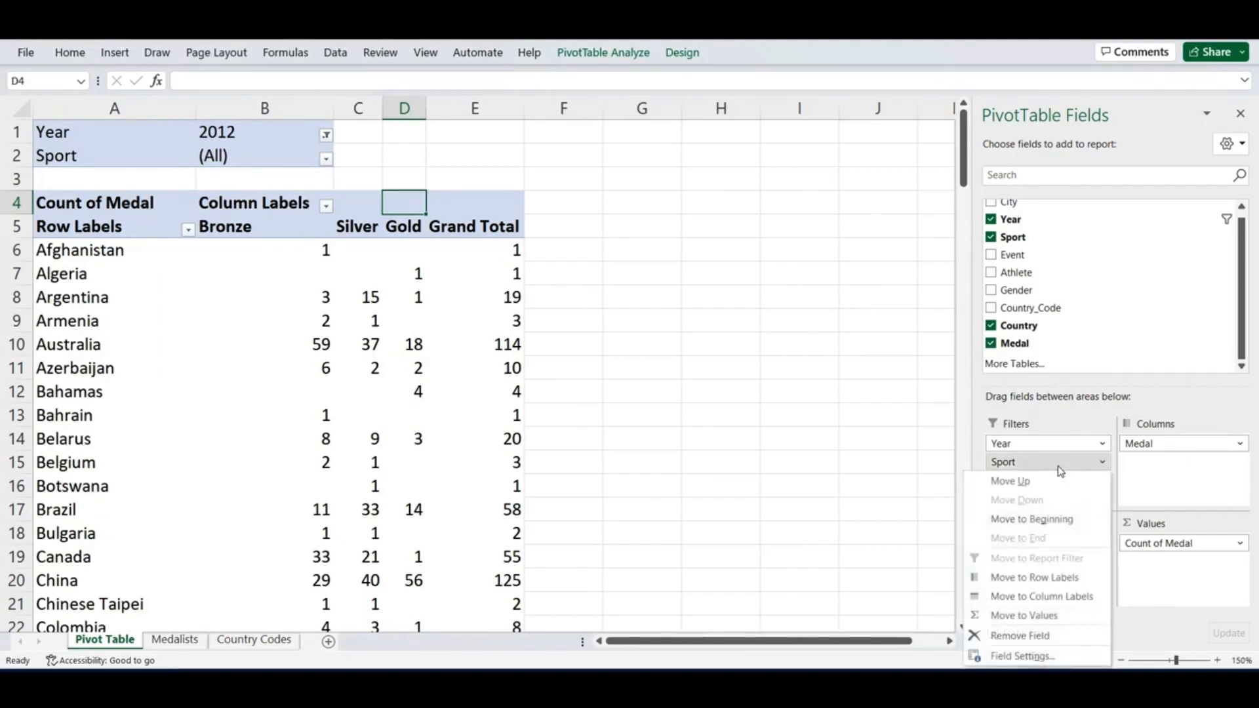
{"action": "left_click", "coordinate": [1058, 467]}
{"action": "left_click_drag", "start_coordinate": [1060, 467], "coordinate": [1061, 243]}
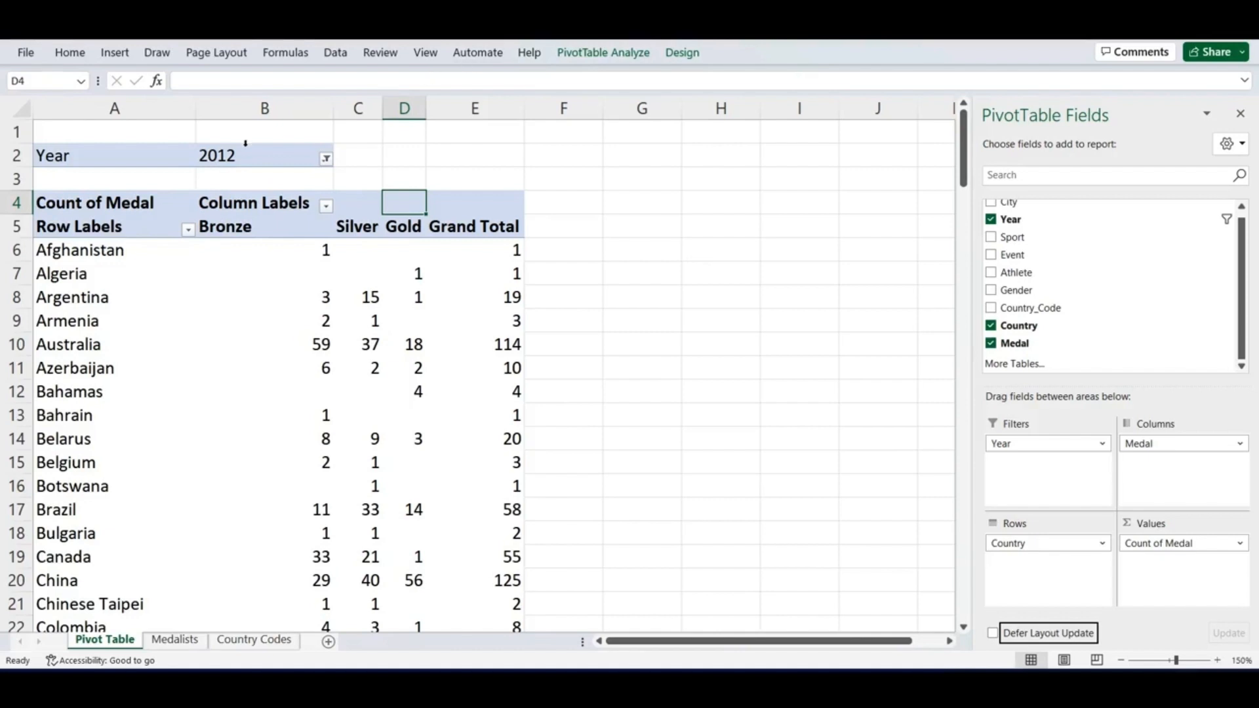
Step: Examine the filtered pivot table's country column and Algeria's Gold count
{"action": "left_click", "coordinate": [155, 108]}
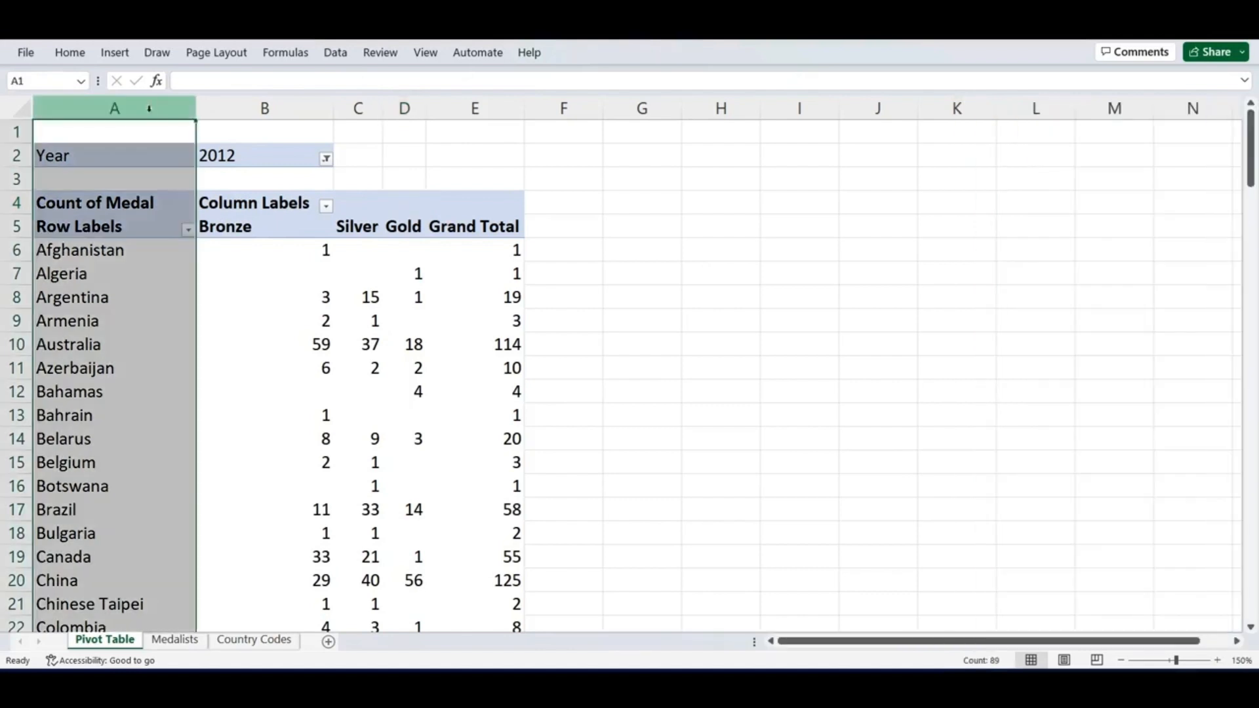
{"action": "left_click", "coordinate": [386, 276]}
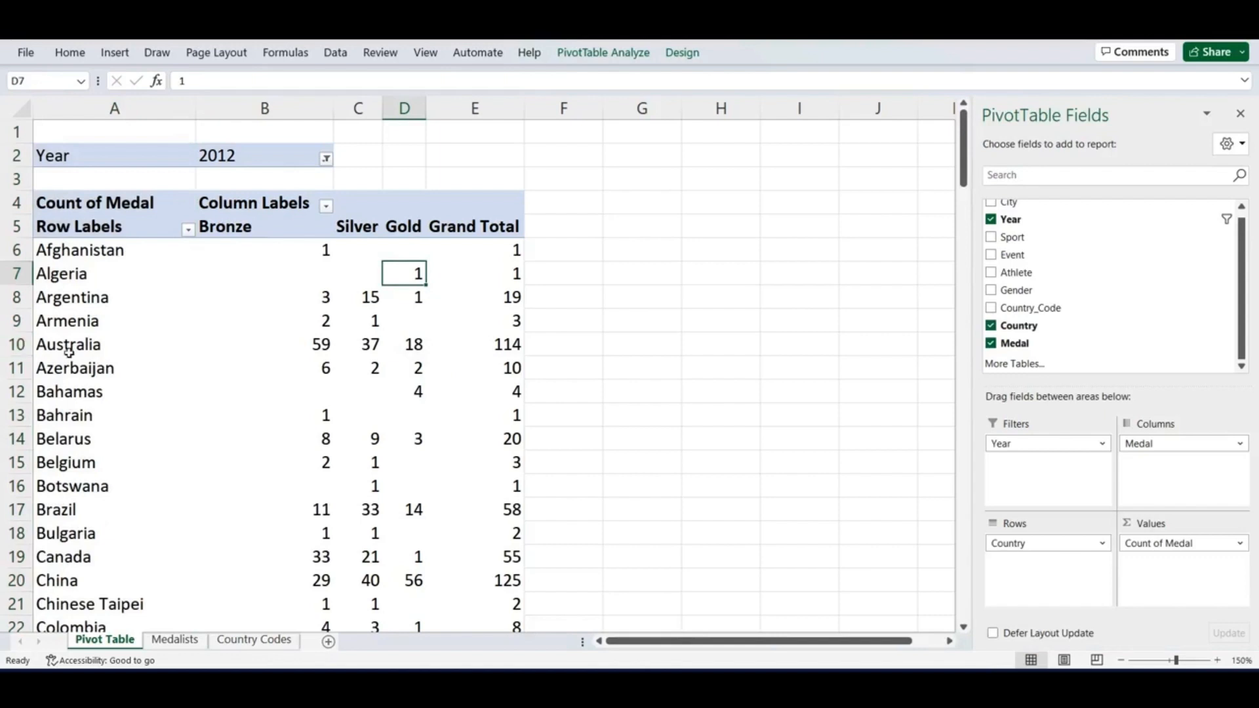
Step: Add the Sport field to the pivot table rows beneath Country
{"action": "left_click", "coordinate": [18, 344]}
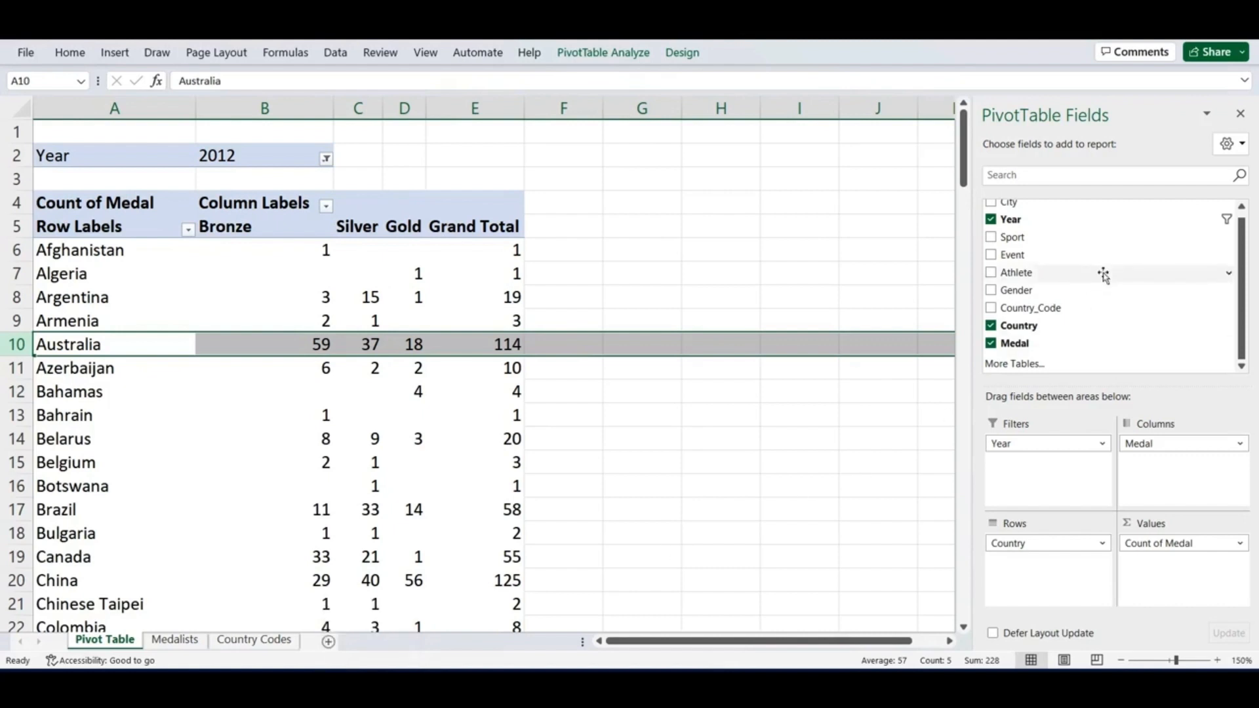
{"action": "scroll", "coordinate": [1102, 273], "scroll_direction": "up", "scroll_amount": 1}
{"action": "left_click_drag", "start_coordinate": [1051, 244], "coordinate": [1020, 575]}
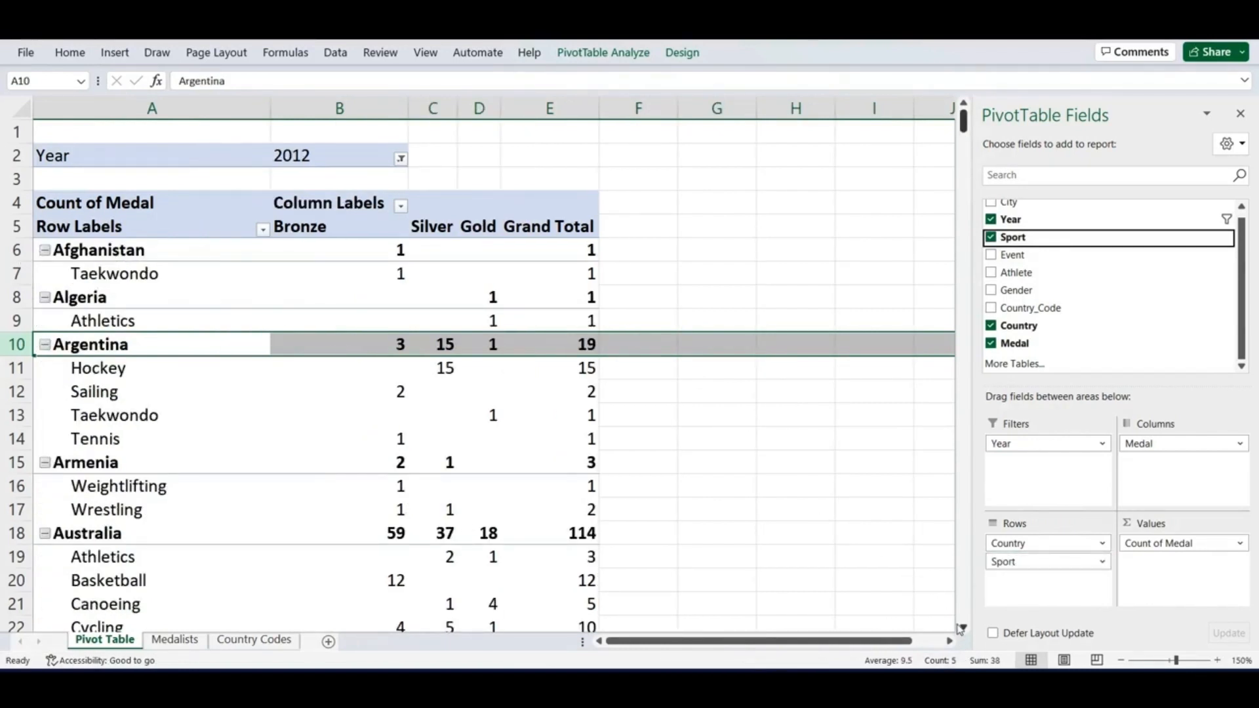
{"action": "left_click", "coordinate": [715, 415]}
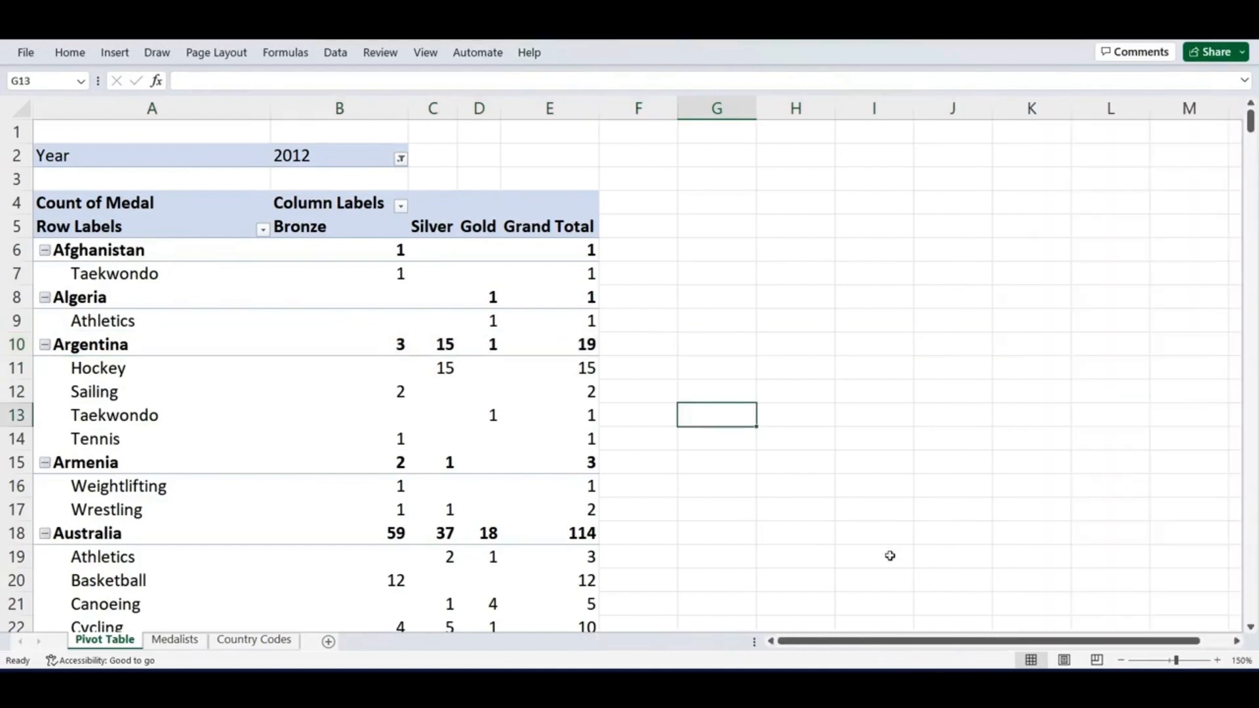
{"action": "left_click", "coordinate": [423, 423]}
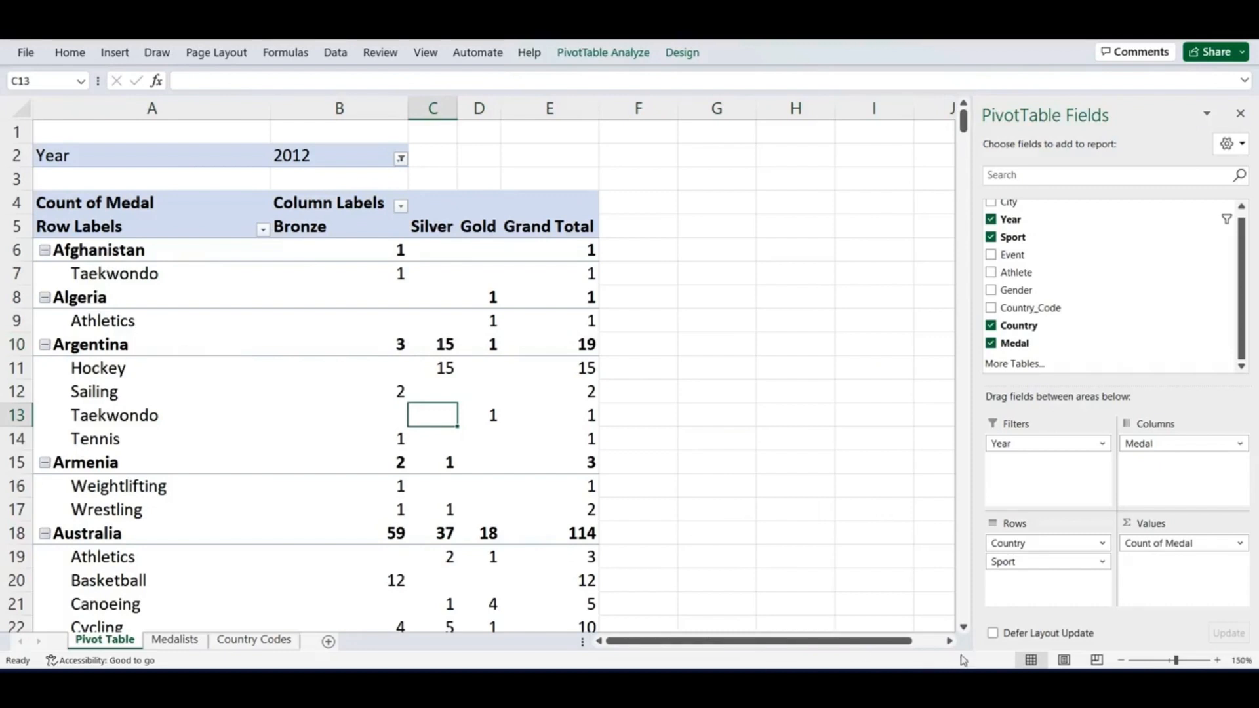
Step: Examine Australia's overall, Bronze, Silver and Gold medal counts in the pivot table
{"action": "left_click", "coordinate": [965, 630]}
{"action": "left_click", "coordinate": [965, 630]}
{"action": "left_click", "coordinate": [965, 630]}
{"action": "left_click", "coordinate": [965, 629]}
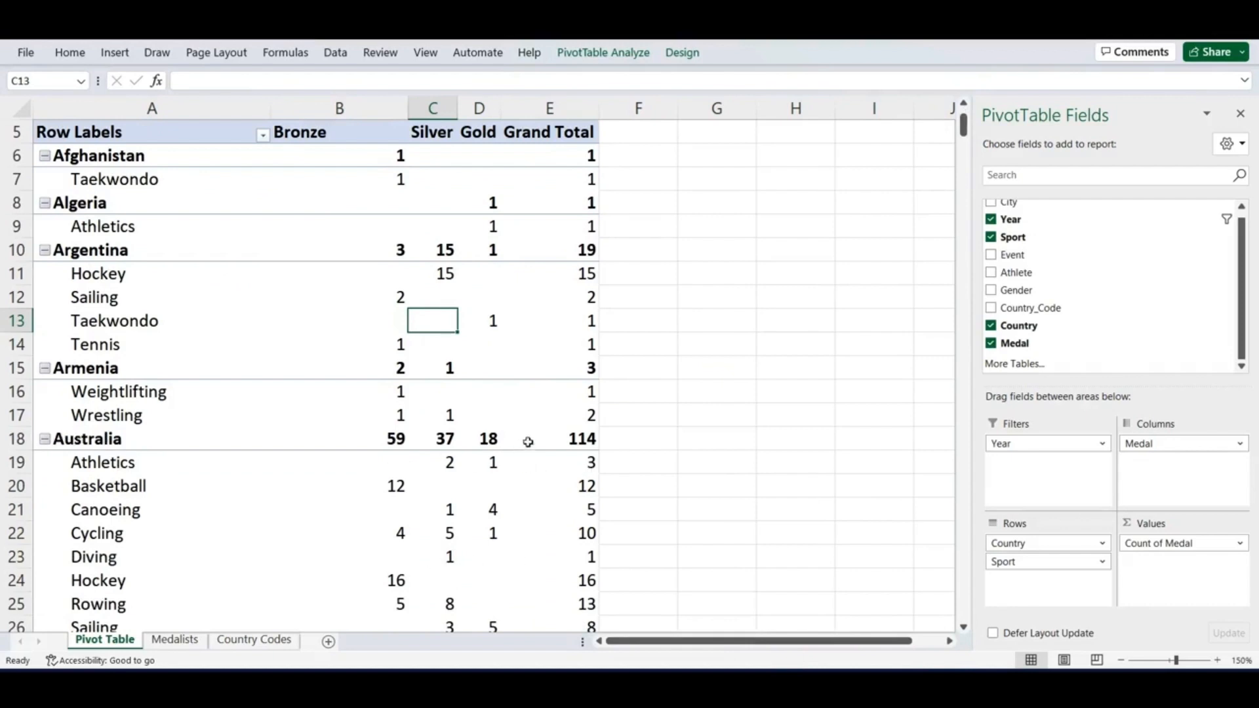
{"action": "left_click", "coordinate": [570, 433]}
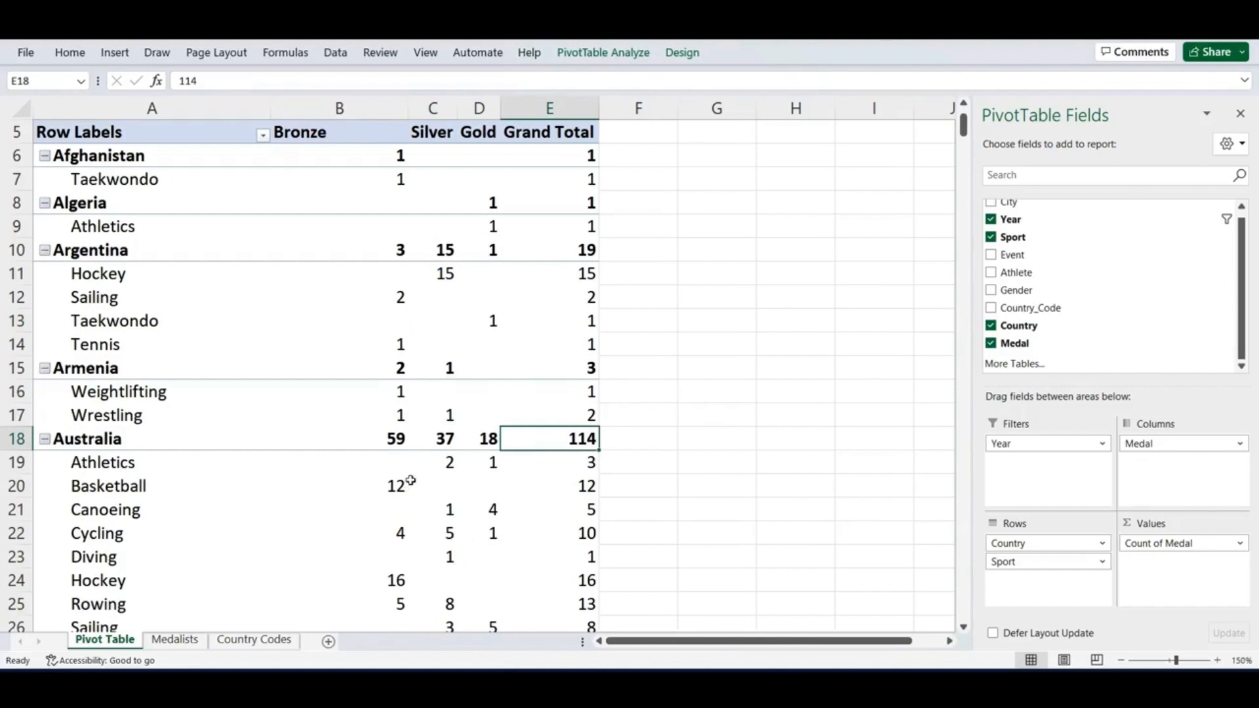
{"action": "left_click", "coordinate": [396, 441]}
{"action": "left_click", "coordinate": [446, 442]}
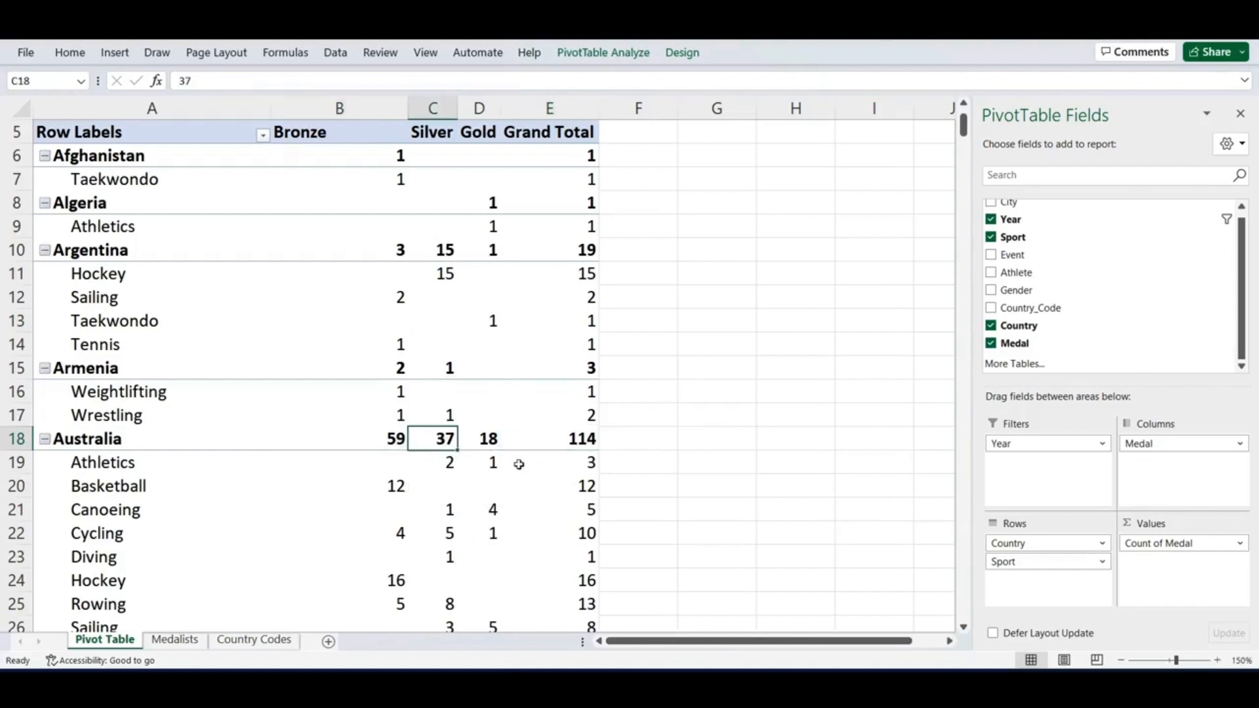
{"action": "left_click", "coordinate": [476, 446]}
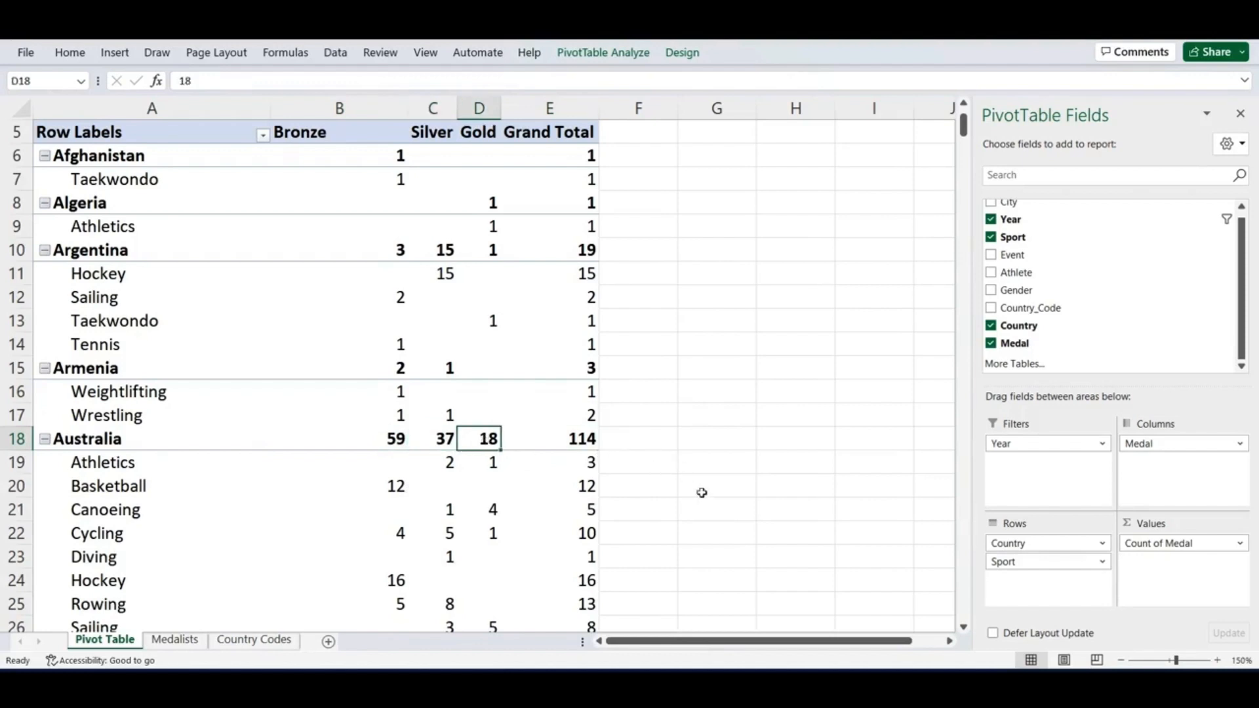
Step: Examine the sports listed under Australia, from Athletics to Water Polo, and their medal breakdown
{"action": "left_click", "coordinate": [964, 630]}
{"action": "left_click", "coordinate": [964, 630]}
{"action": "left_click", "coordinate": [964, 629]}
{"action": "left_click", "coordinate": [964, 630]}
{"action": "left_click", "coordinate": [964, 629]}
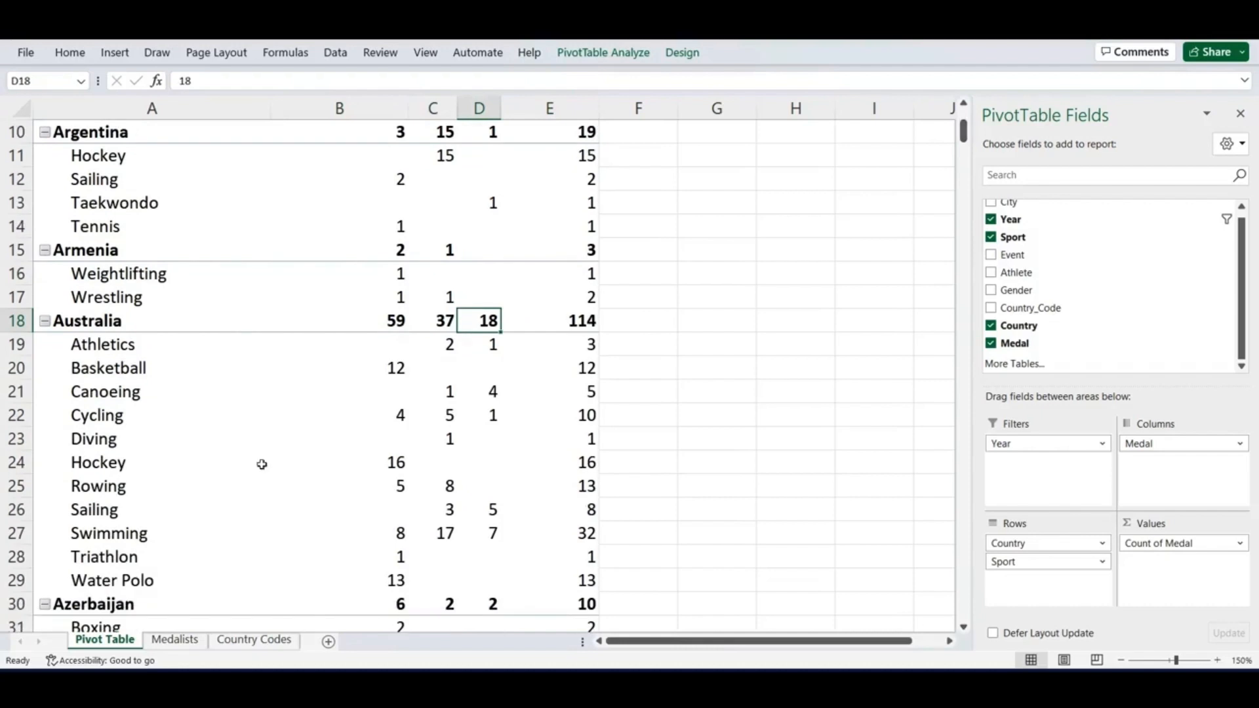
{"action": "left_click_drag", "start_coordinate": [127, 350], "coordinate": [129, 576]}
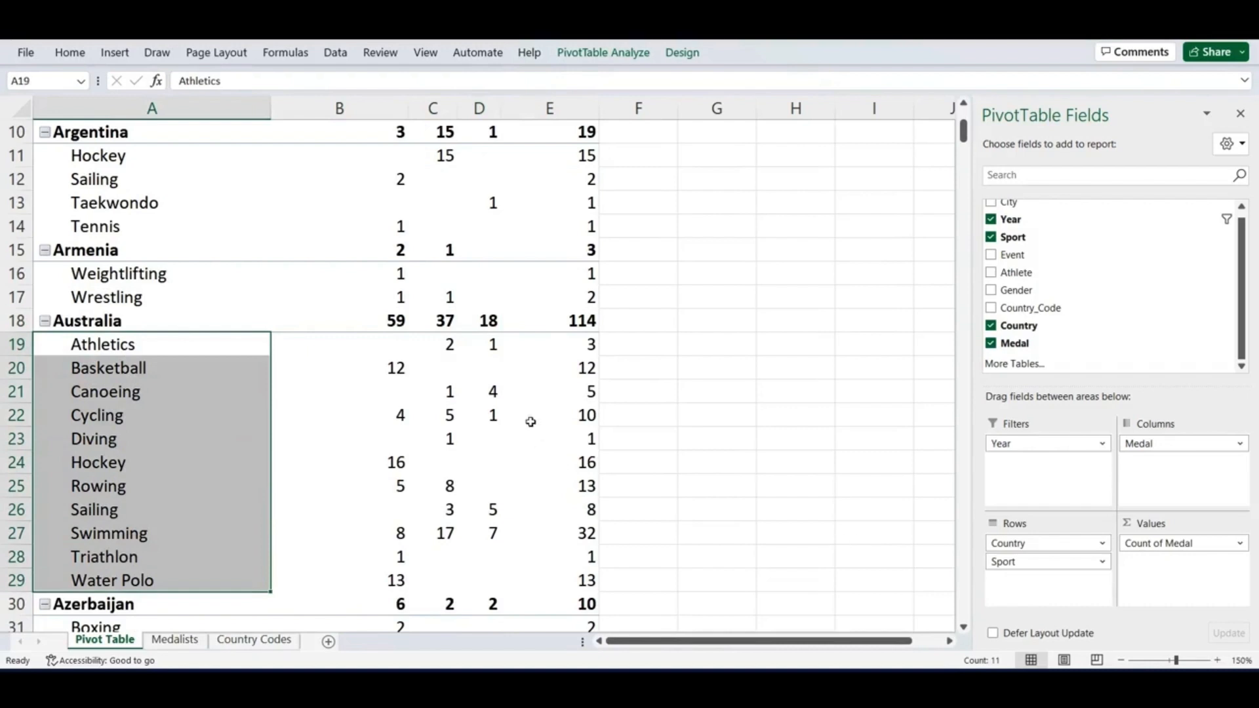
{"action": "mouse_move", "coordinate": [531, 421]}
Step: Examine the Grand Total row at the end of the pivot table and return to the start of the sheet
{"action": "left_click_drag", "start_coordinate": [963, 131], "coordinate": [1010, 635]}
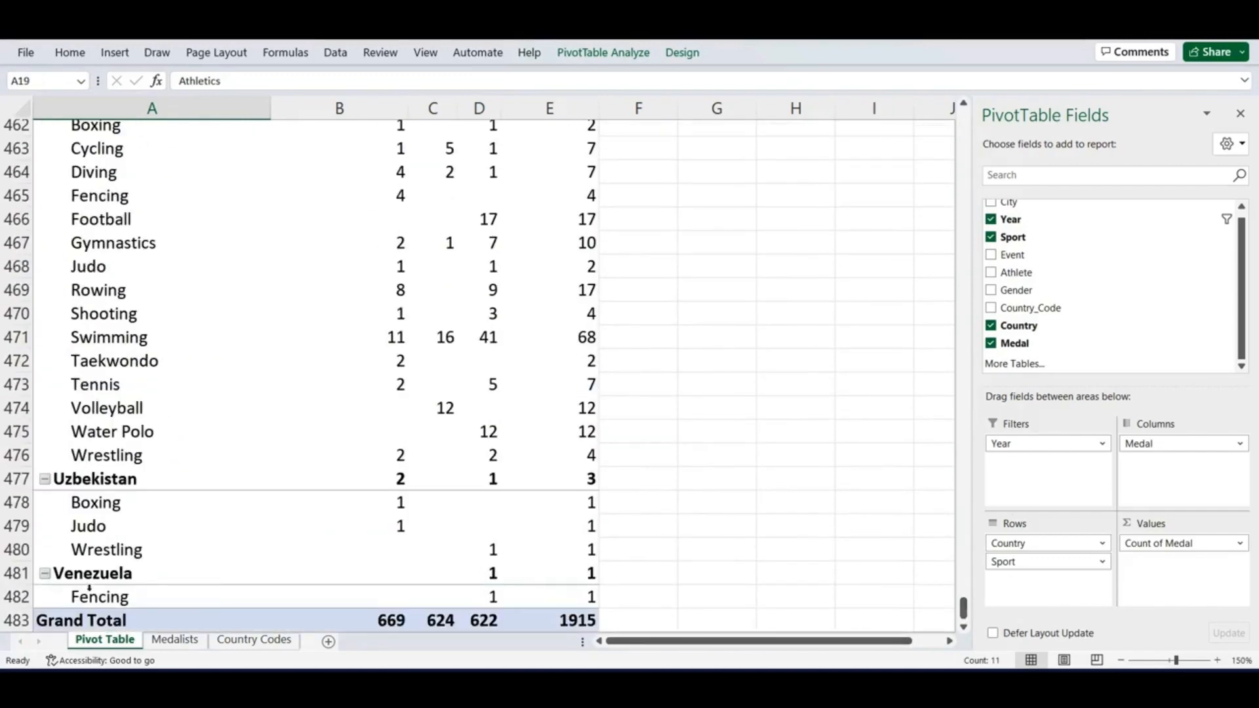
{"action": "left_click_drag", "start_coordinate": [89, 620], "coordinate": [585, 512]}
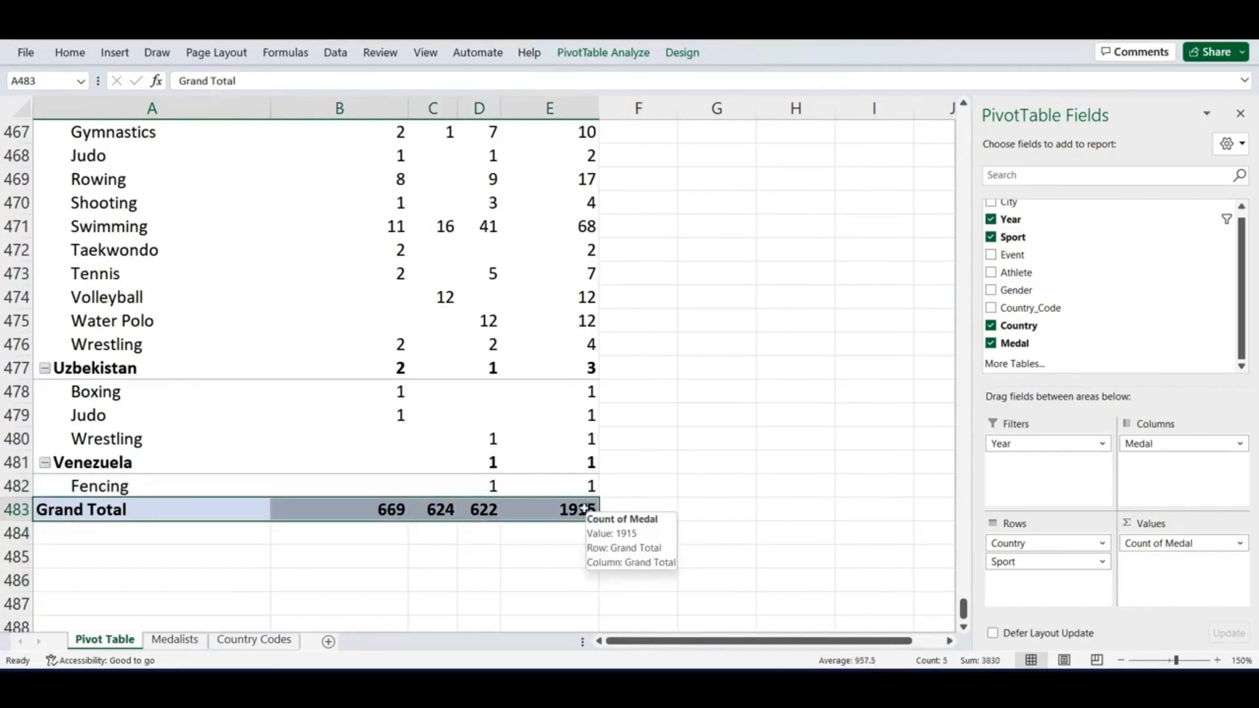
{"action": "left_click_drag", "start_coordinate": [964, 609], "coordinate": [964, 115]}
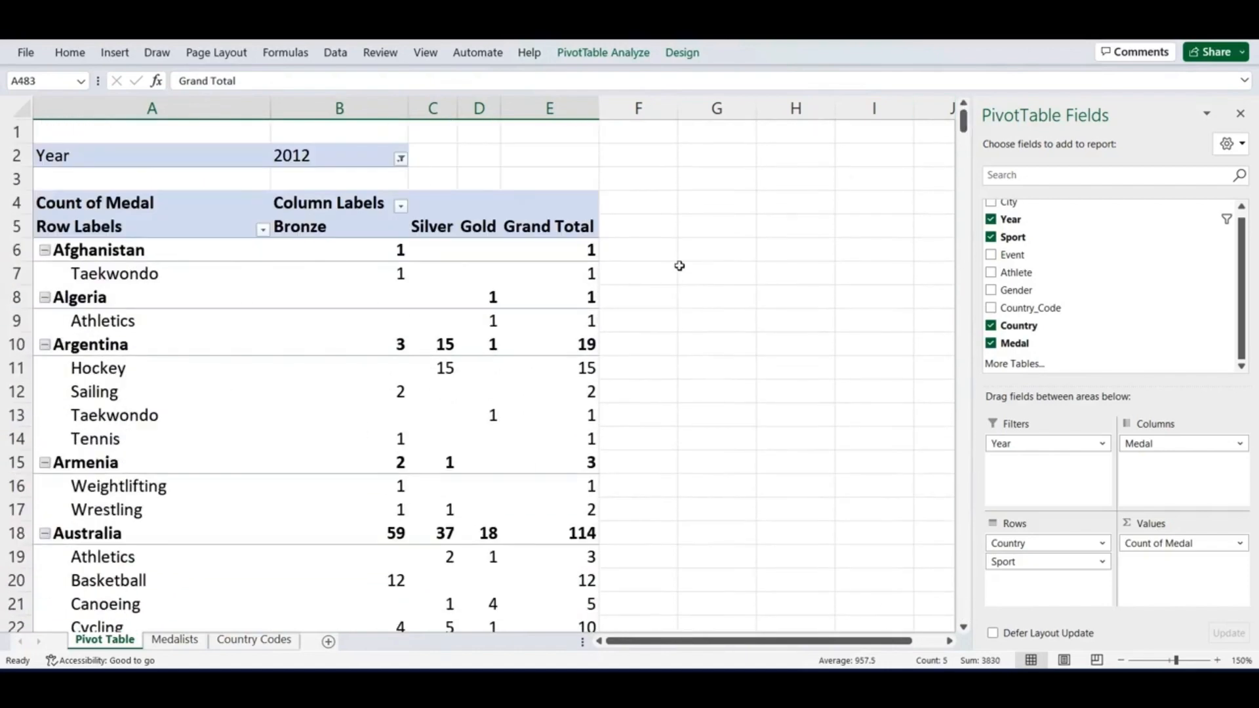
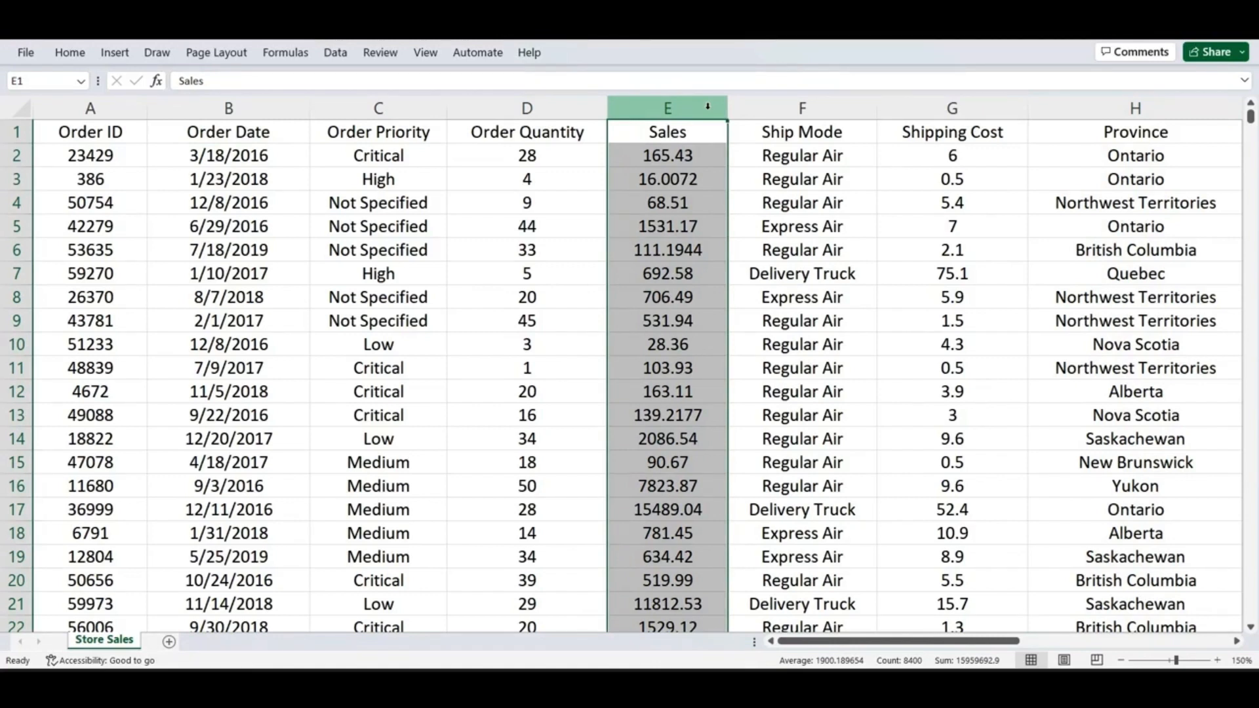
Step: Create a pivot table on a new worksheet from the Store Sales range A1:M8400
{"action": "left_click", "coordinate": [535, 184]}
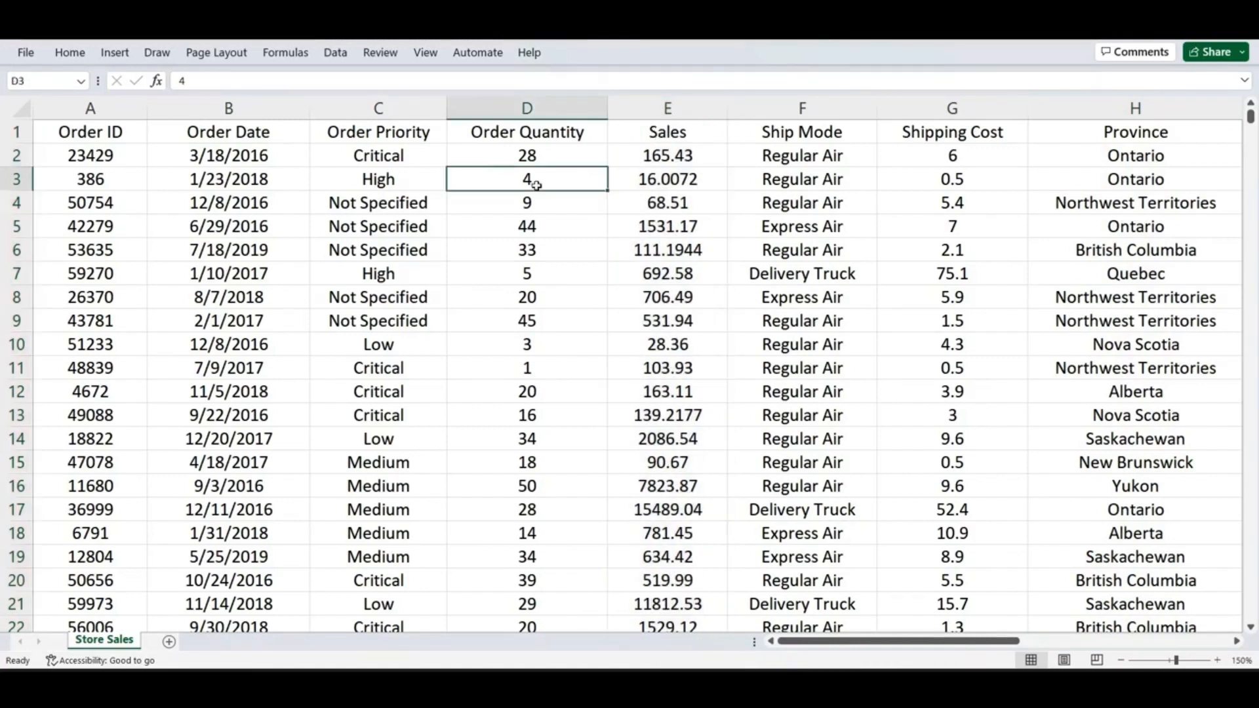
{"action": "left_click", "coordinate": [109, 57]}
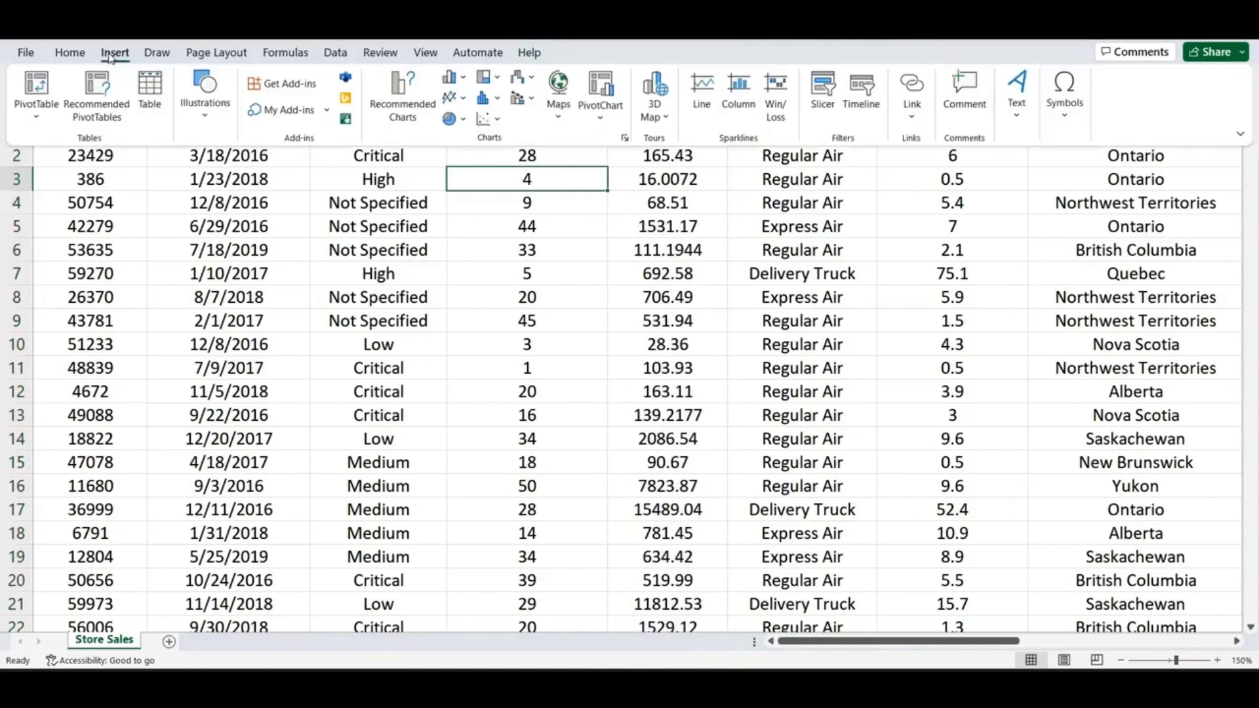
{"action": "left_click", "coordinate": [40, 92]}
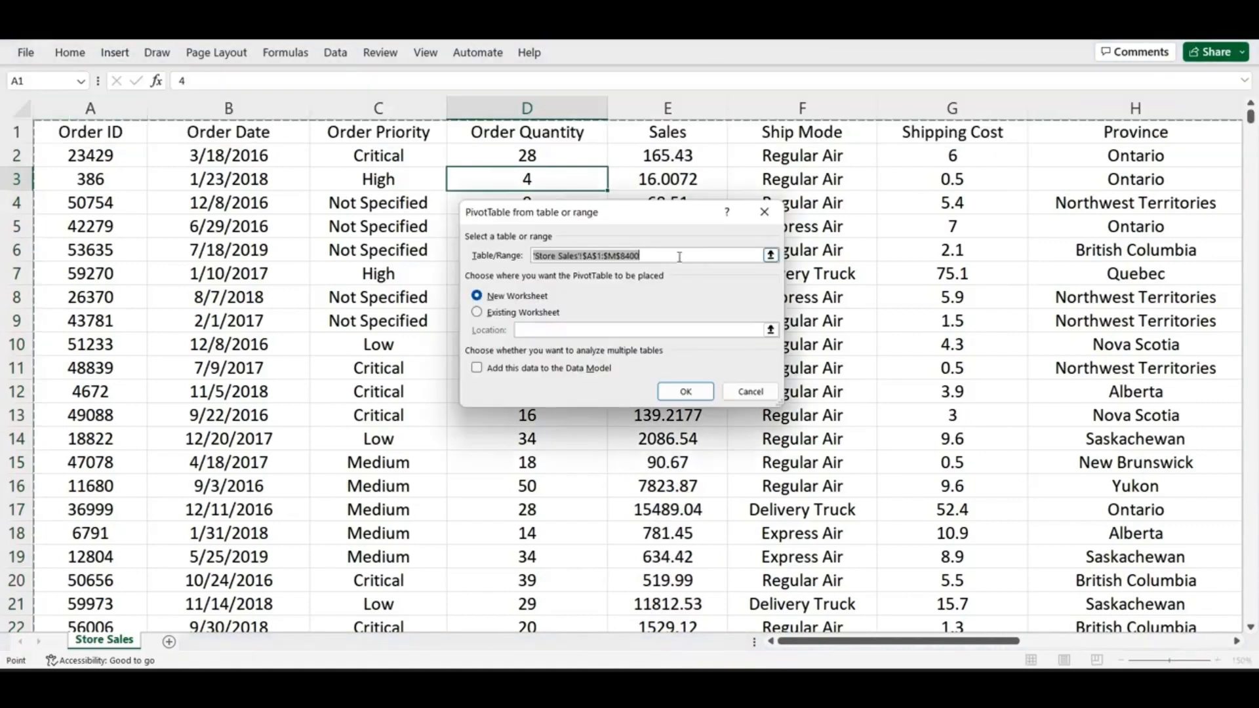
{"action": "left_click_drag", "start_coordinate": [95, 126], "coordinate": [1168, 132]}
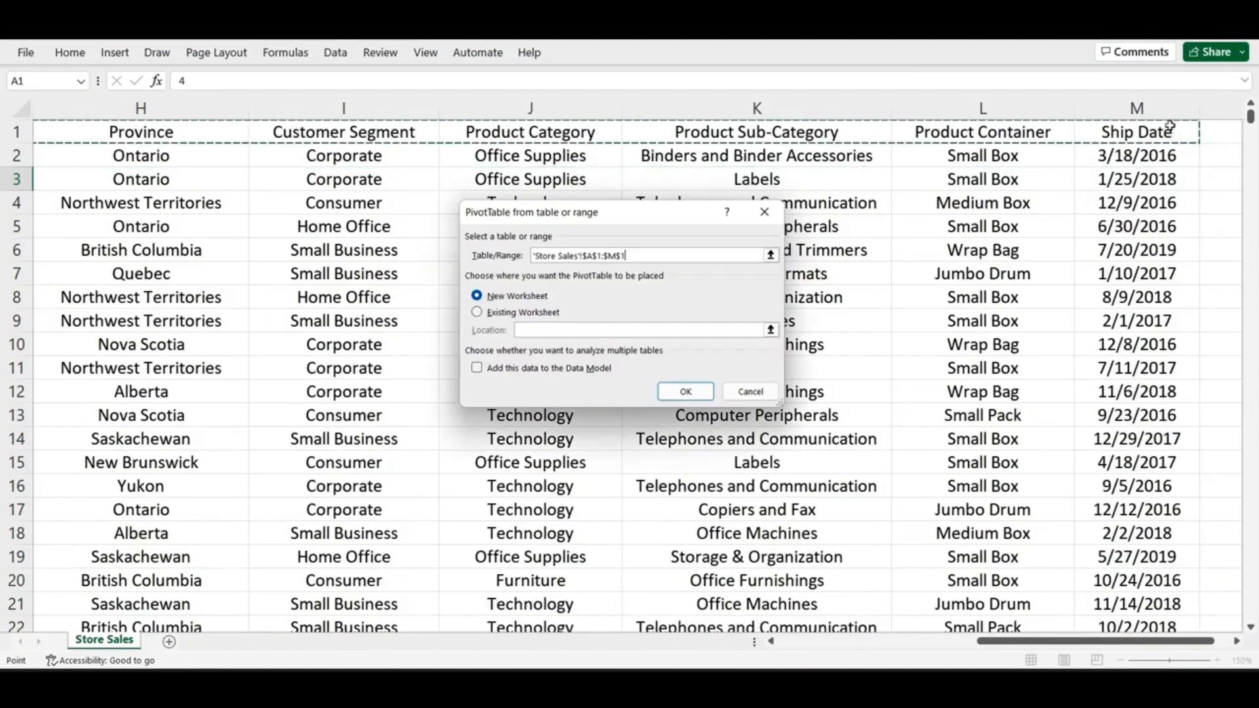
{"action": "key", "text": "ctrl+shift+Down"}
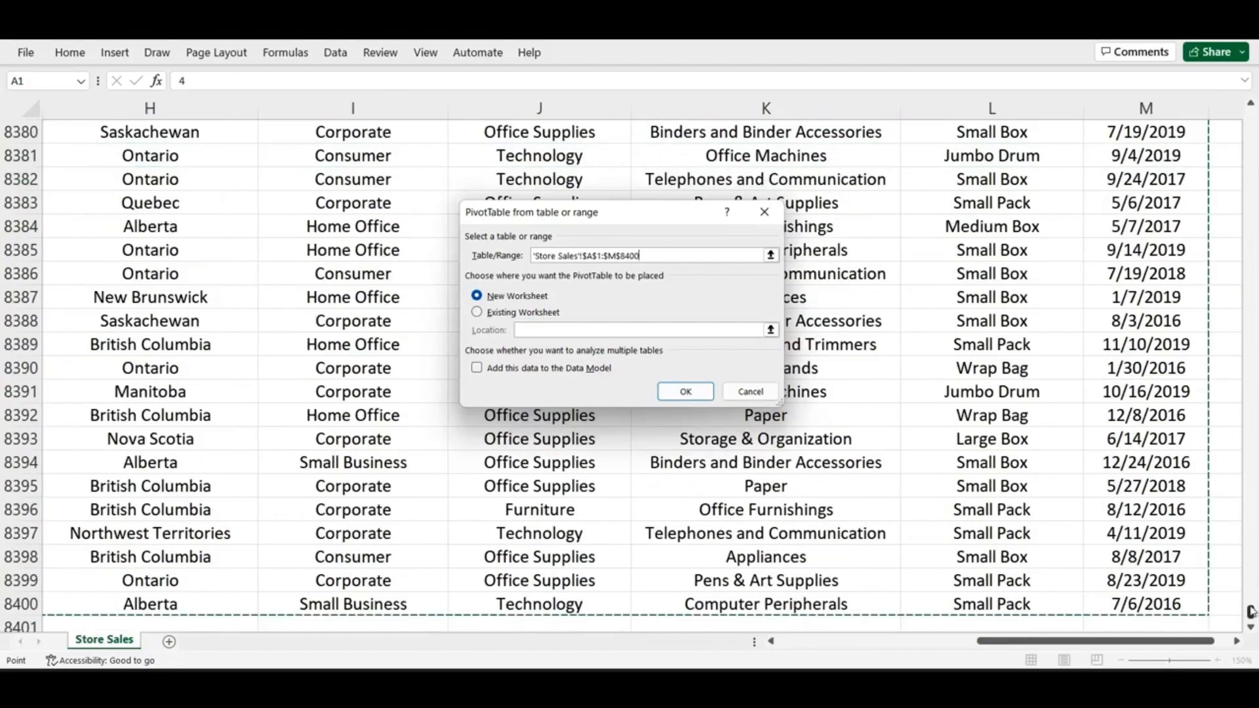
{"action": "left_click_drag", "start_coordinate": [1251, 612], "coordinate": [1250, 116]}
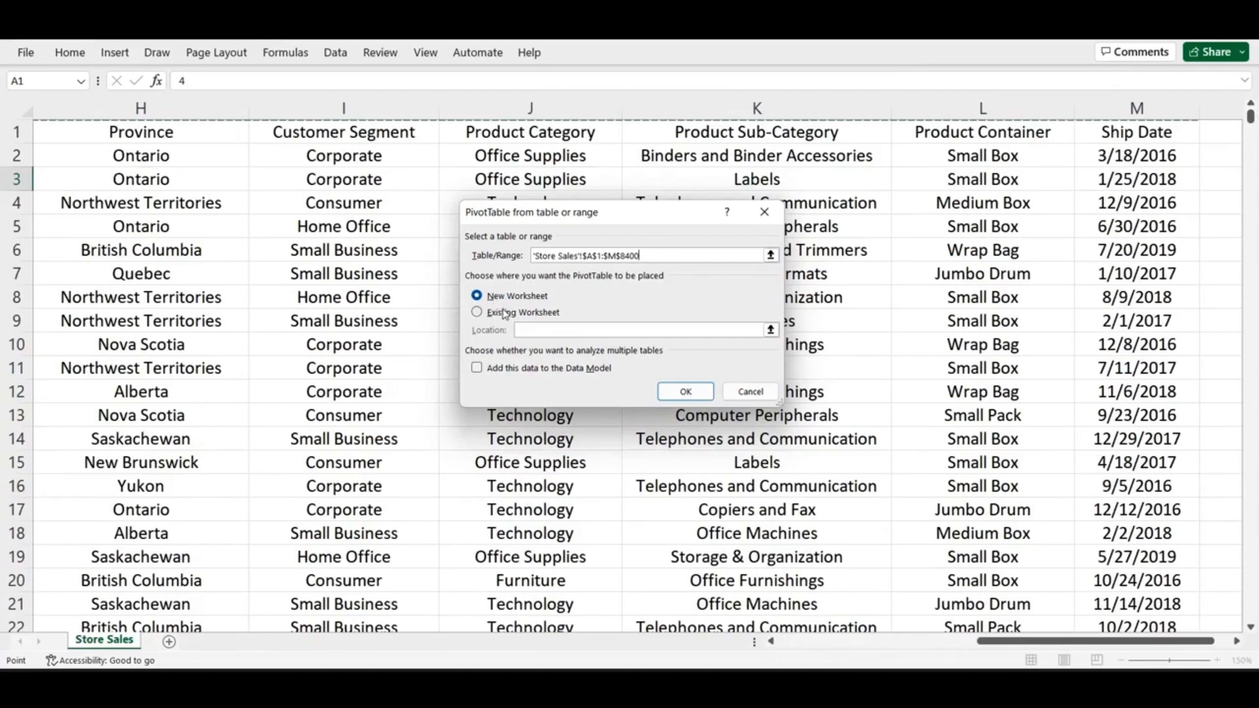
{"action": "left_click", "coordinate": [693, 398]}
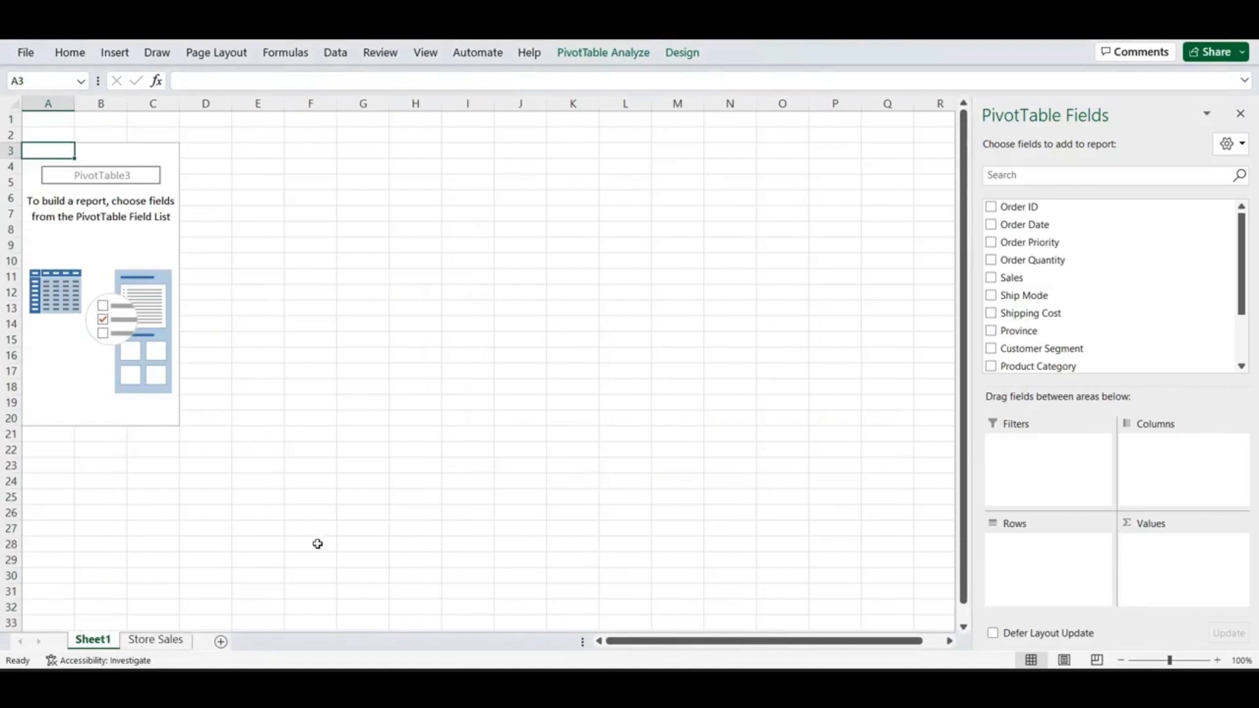
Step: Rename the new pivot worksheet as Pivot Table
{"action": "right_click", "coordinate": [107, 643]}
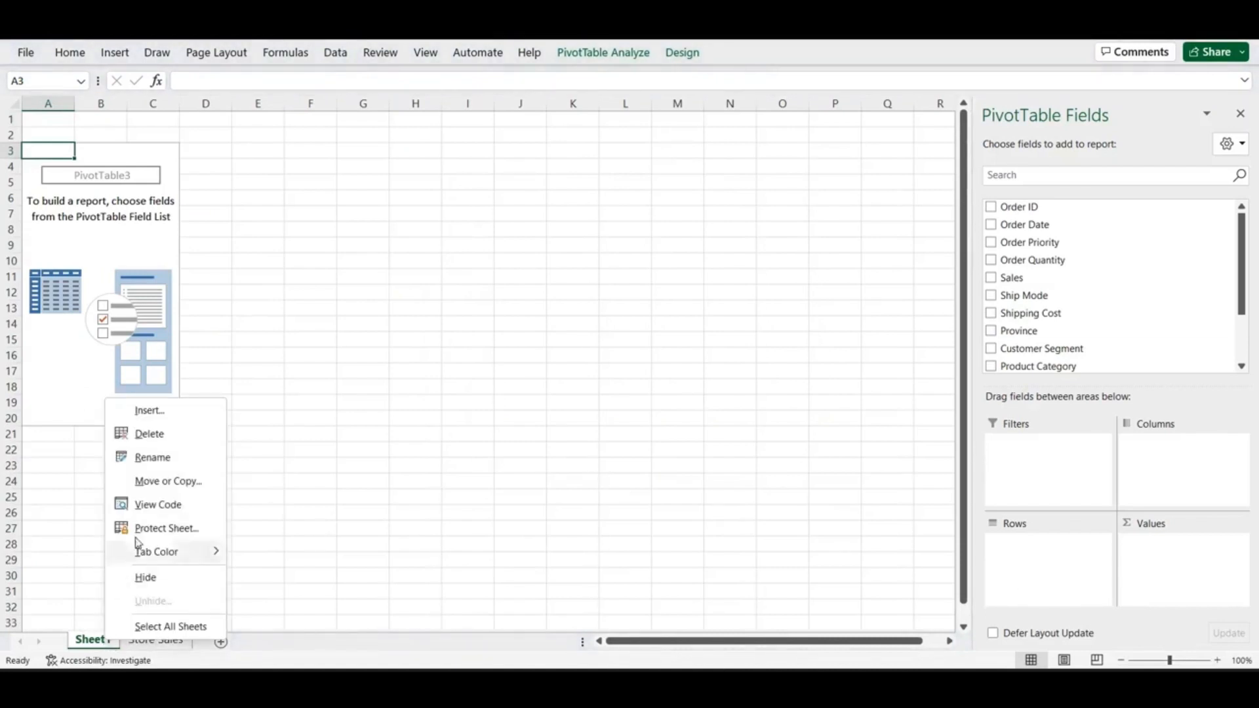
{"action": "left_click", "coordinate": [169, 466]}
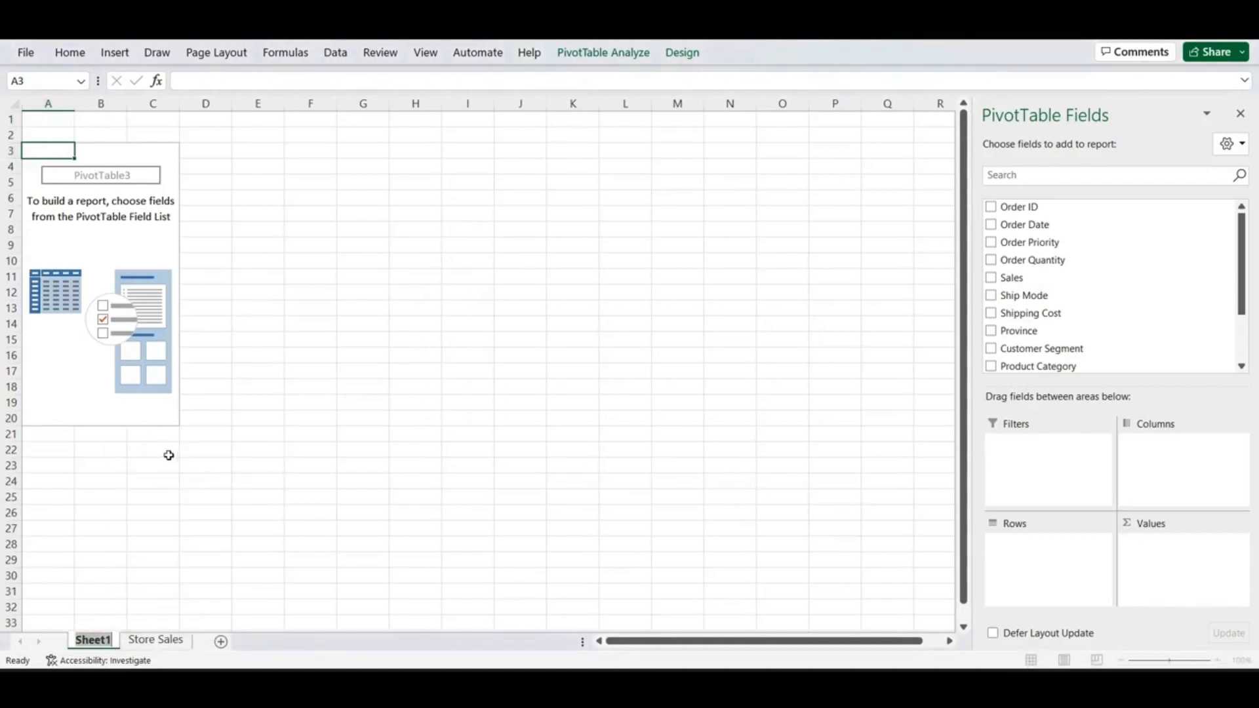
{"action": "key", "text": "Home"}
{"action": "type", "text": "Pivot"}
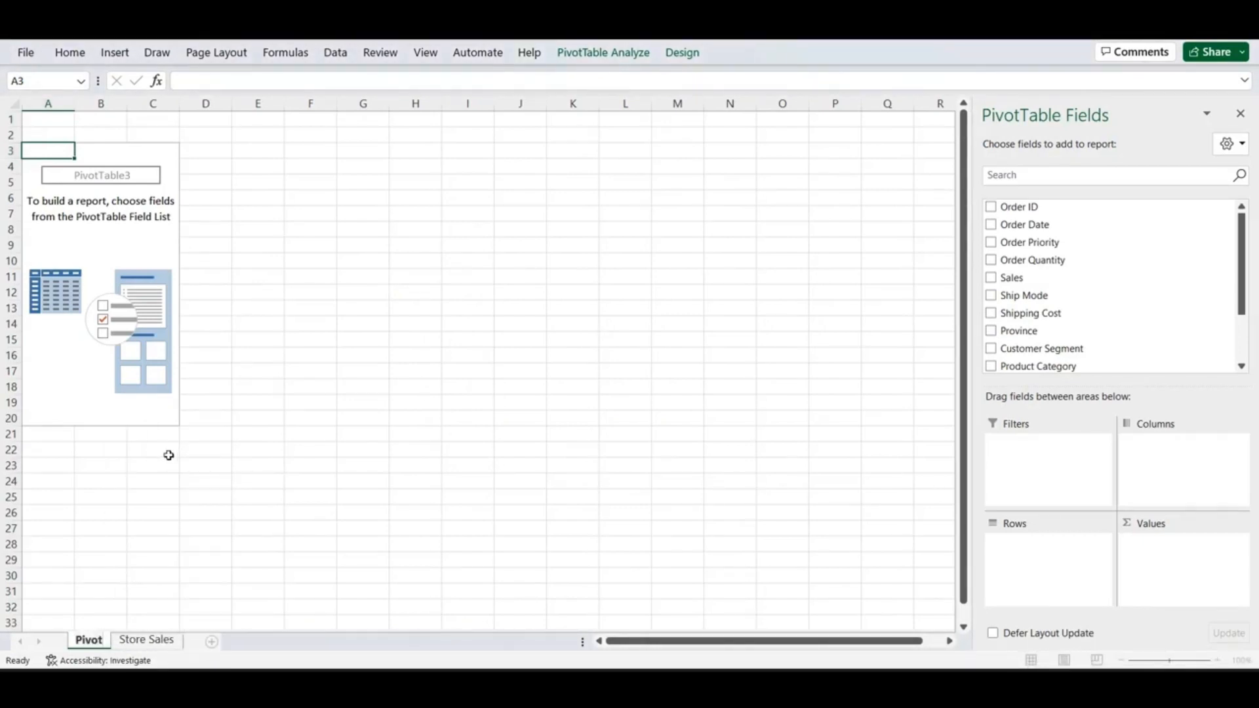
{"action": "type", "text": " Table"}
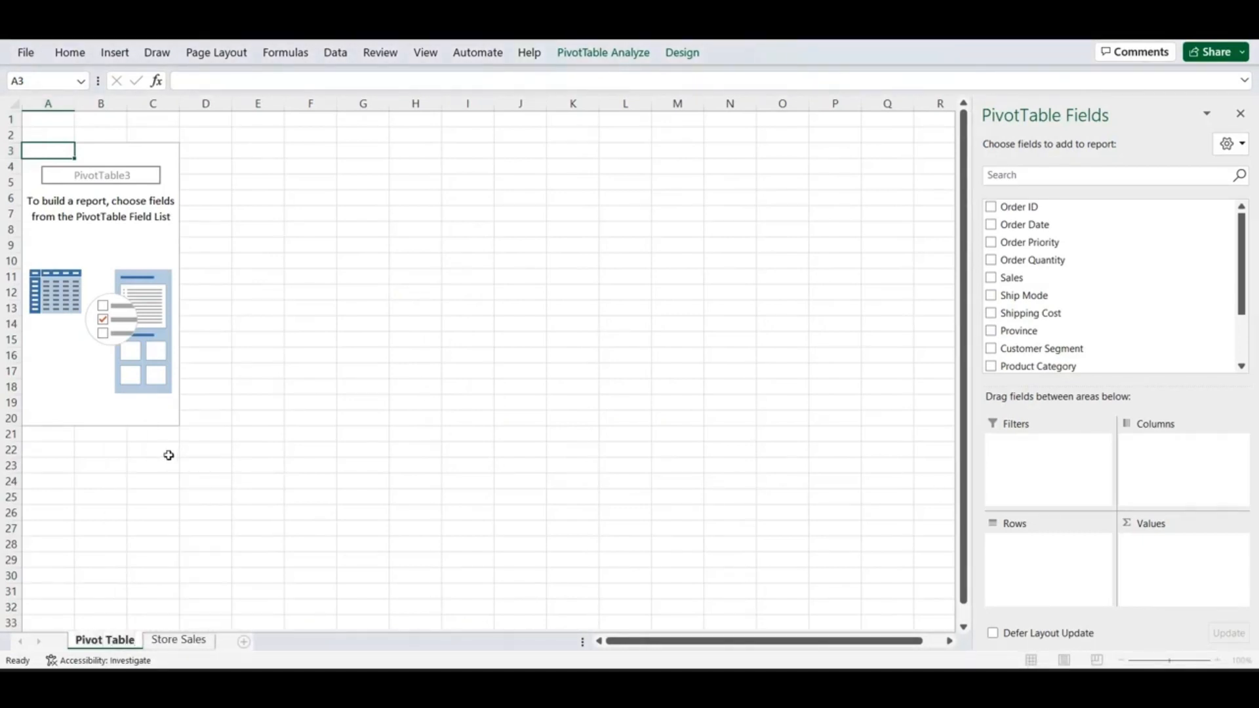
{"action": "left_click", "coordinate": [99, 370]}
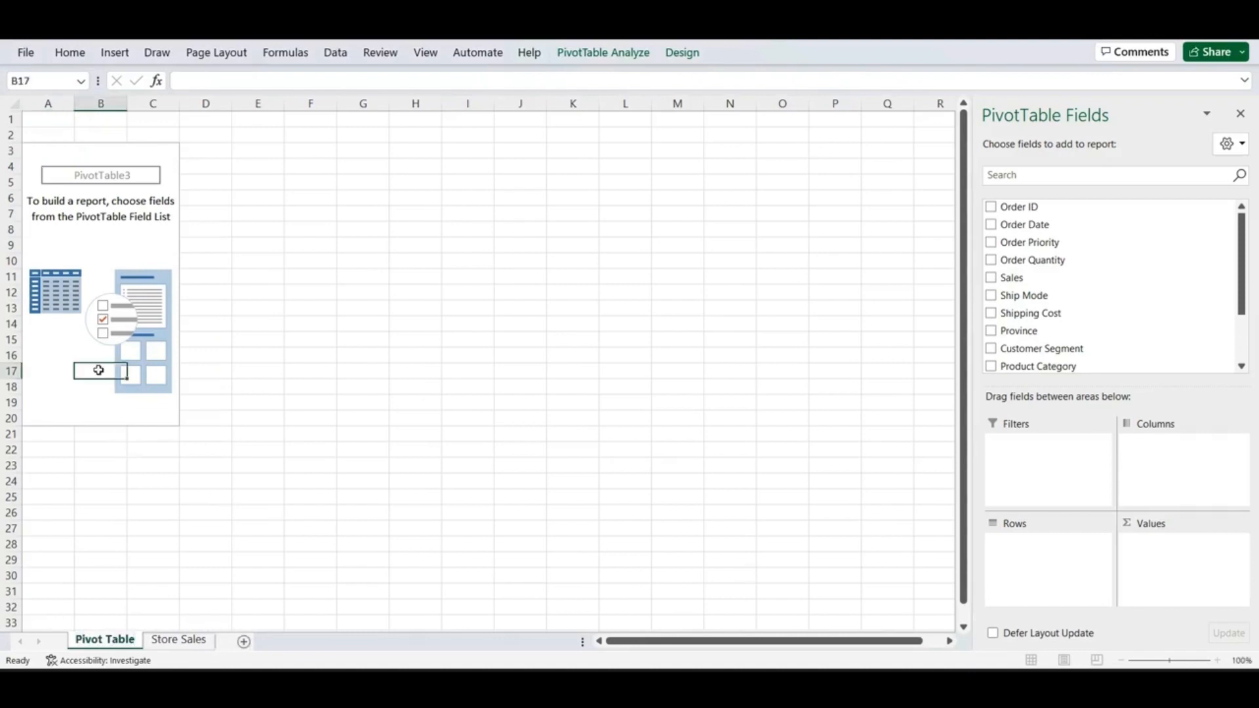
Step: Build the pivot table with Province as rows and the sum of Sales as values
{"action": "left_click", "coordinate": [1218, 661]}
{"action": "left_click", "coordinate": [1218, 661]}
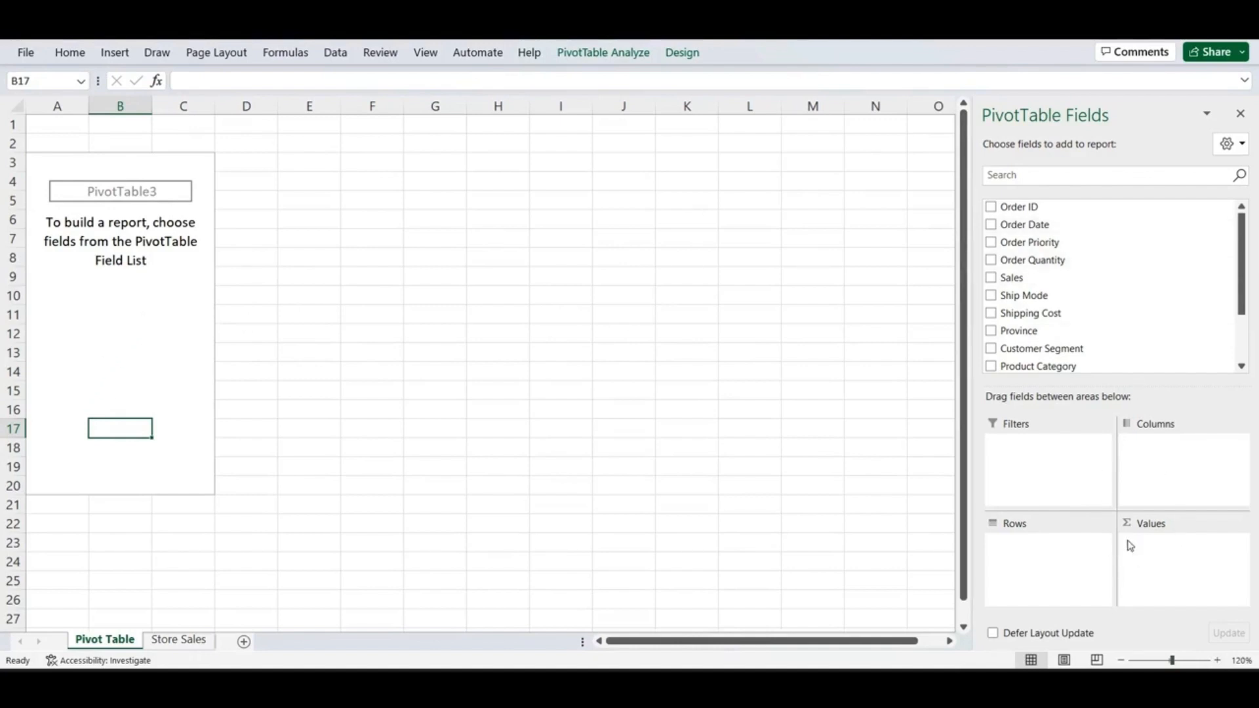
{"action": "left_click", "coordinate": [507, 266]}
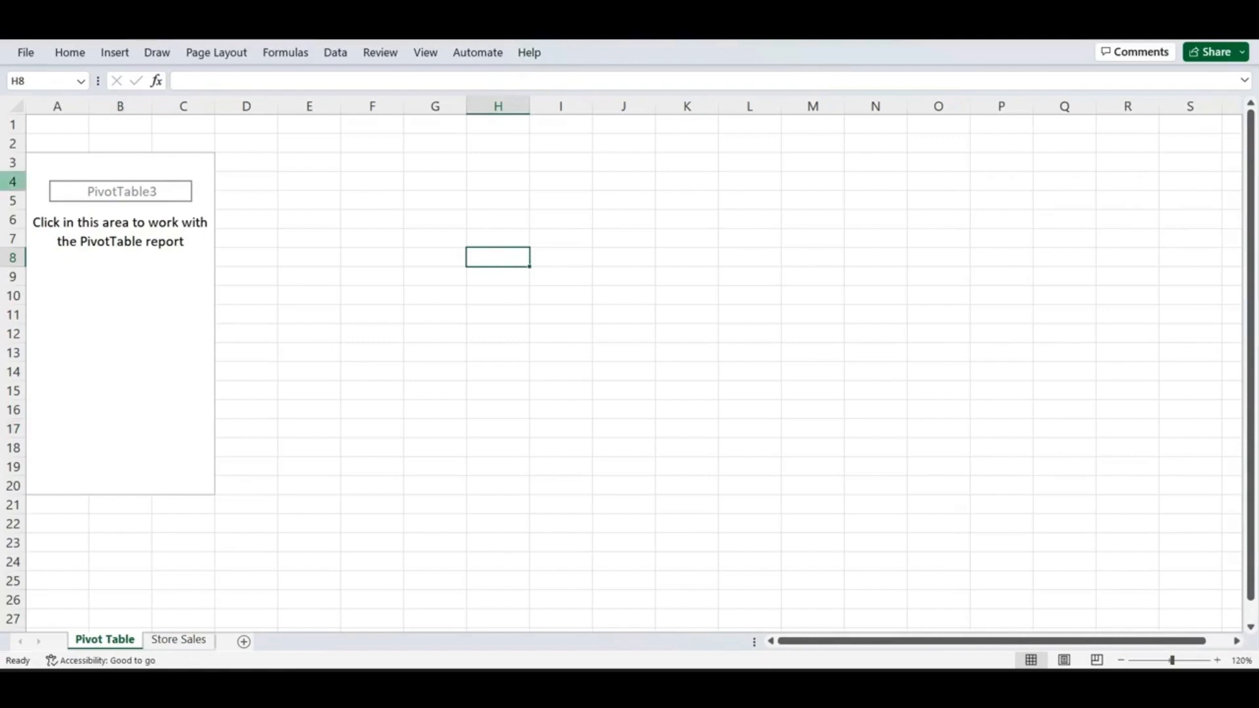
{"action": "left_click", "coordinate": [78, 314]}
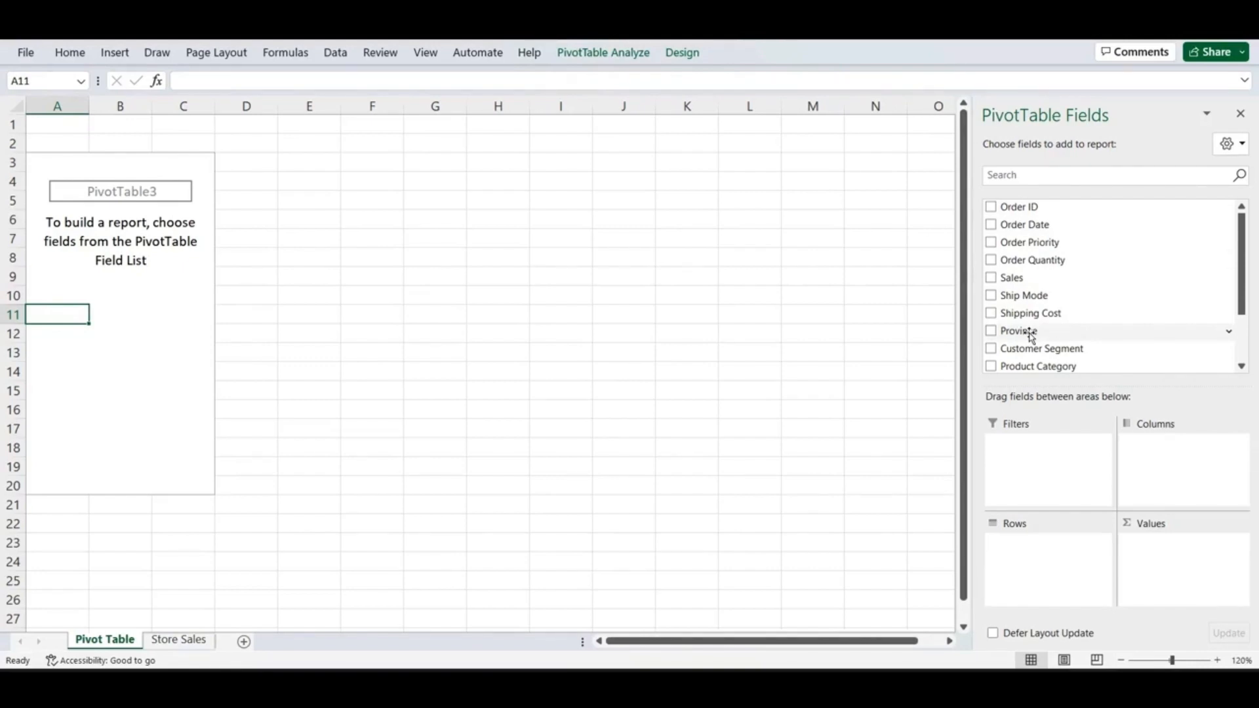
{"action": "left_click_drag", "start_coordinate": [1031, 336], "coordinate": [1026, 553]}
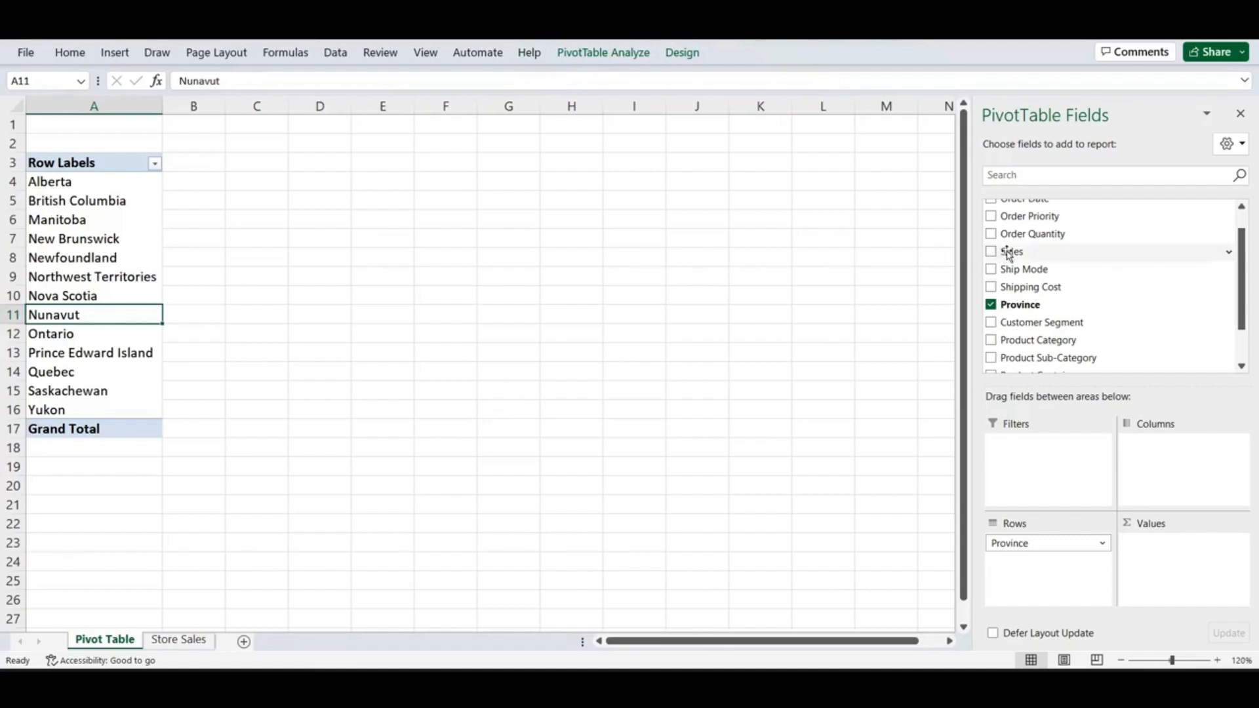
{"action": "left_click_drag", "start_coordinate": [1008, 255], "coordinate": [1159, 560]}
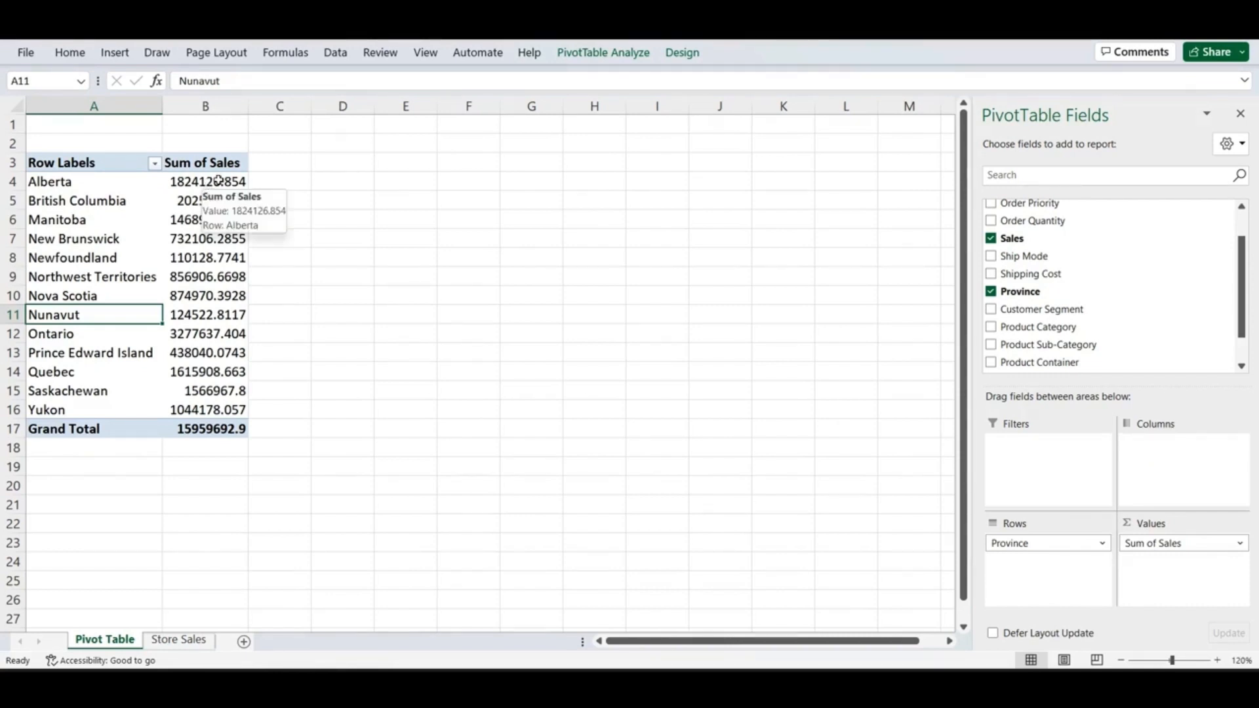
Step: Format the Sum of Sales values, including the grand total, as Number with 2 decimal places
{"action": "left_click_drag", "start_coordinate": [225, 182], "coordinate": [222, 428]}
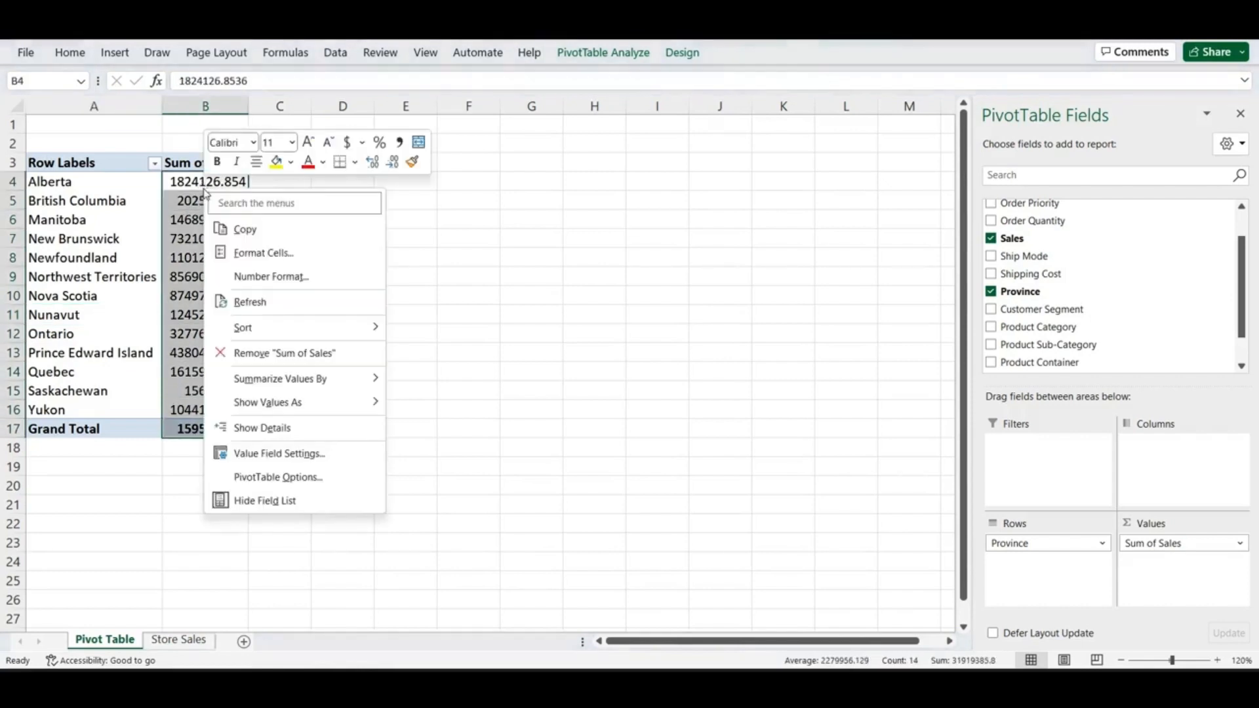
{"action": "right_click", "coordinate": [203, 189]}
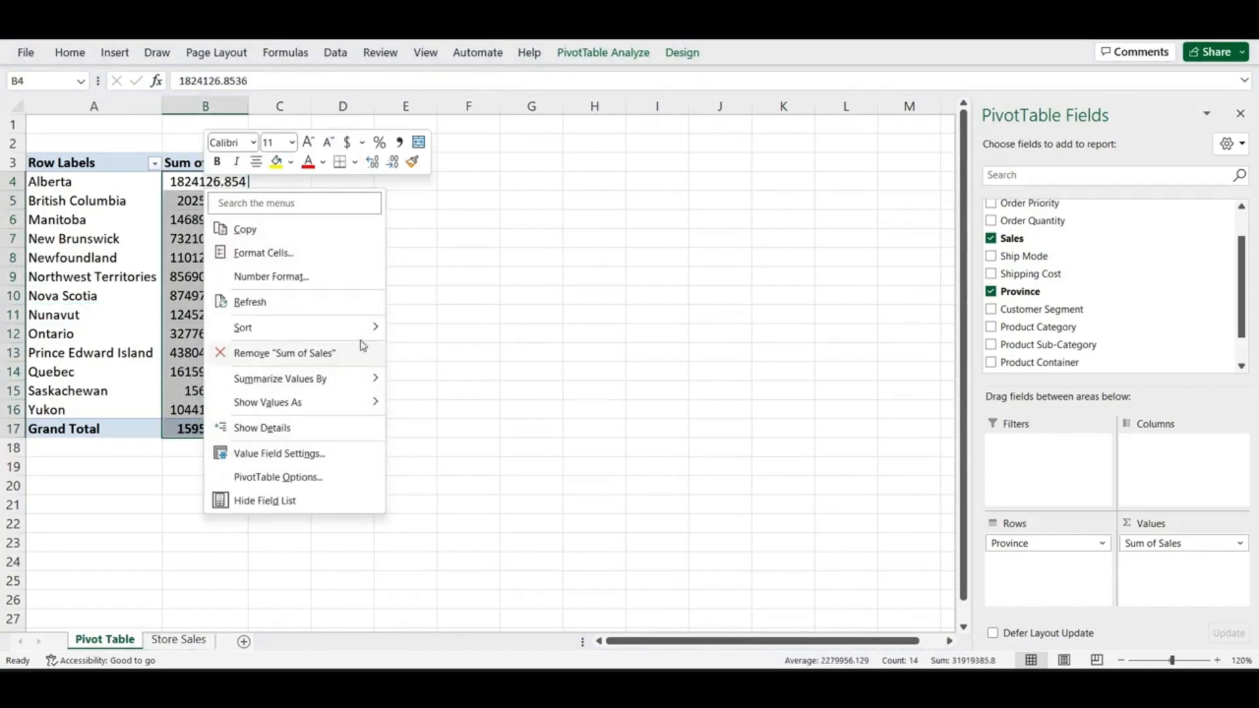
{"action": "left_click", "coordinate": [323, 256]}
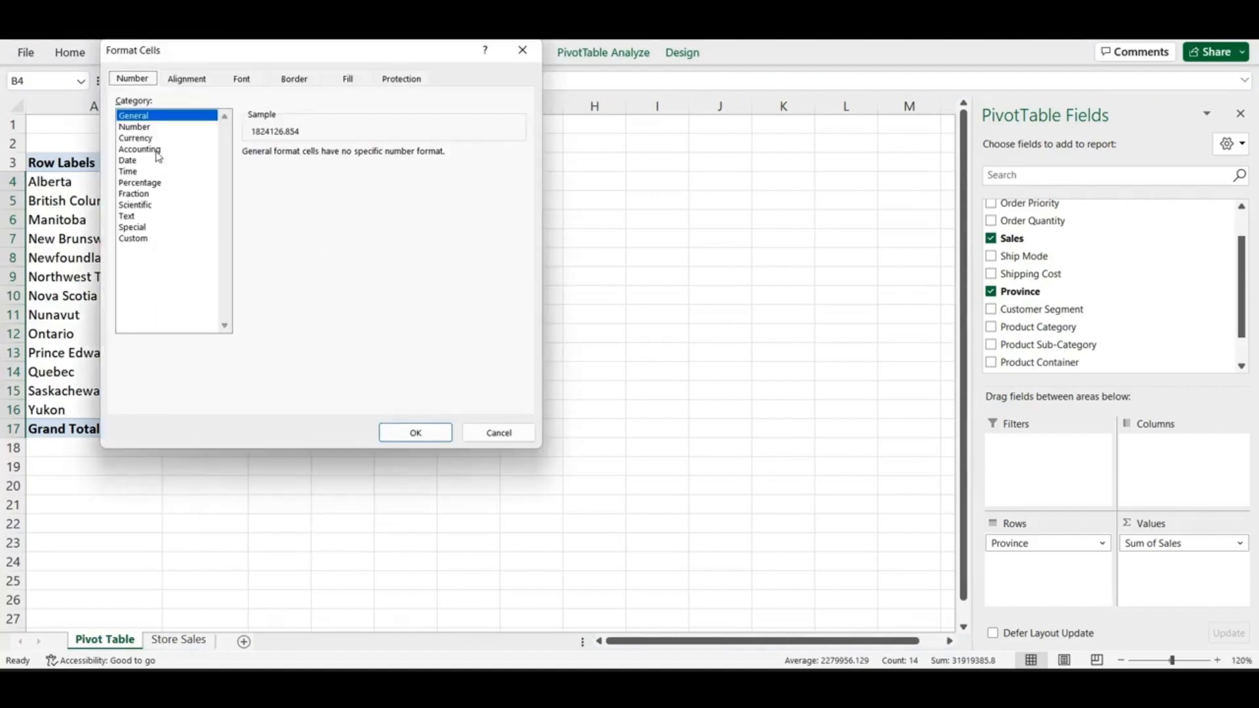
{"action": "left_click", "coordinate": [141, 127]}
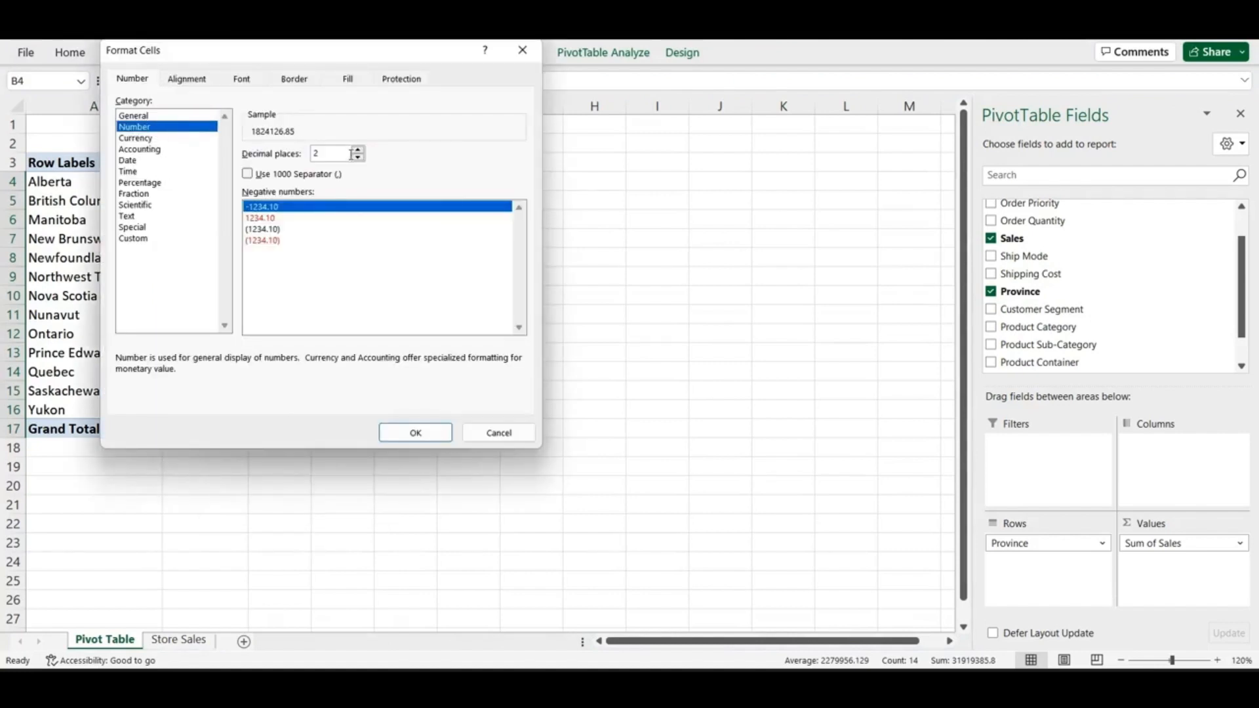
{"action": "left_click", "coordinate": [428, 432]}
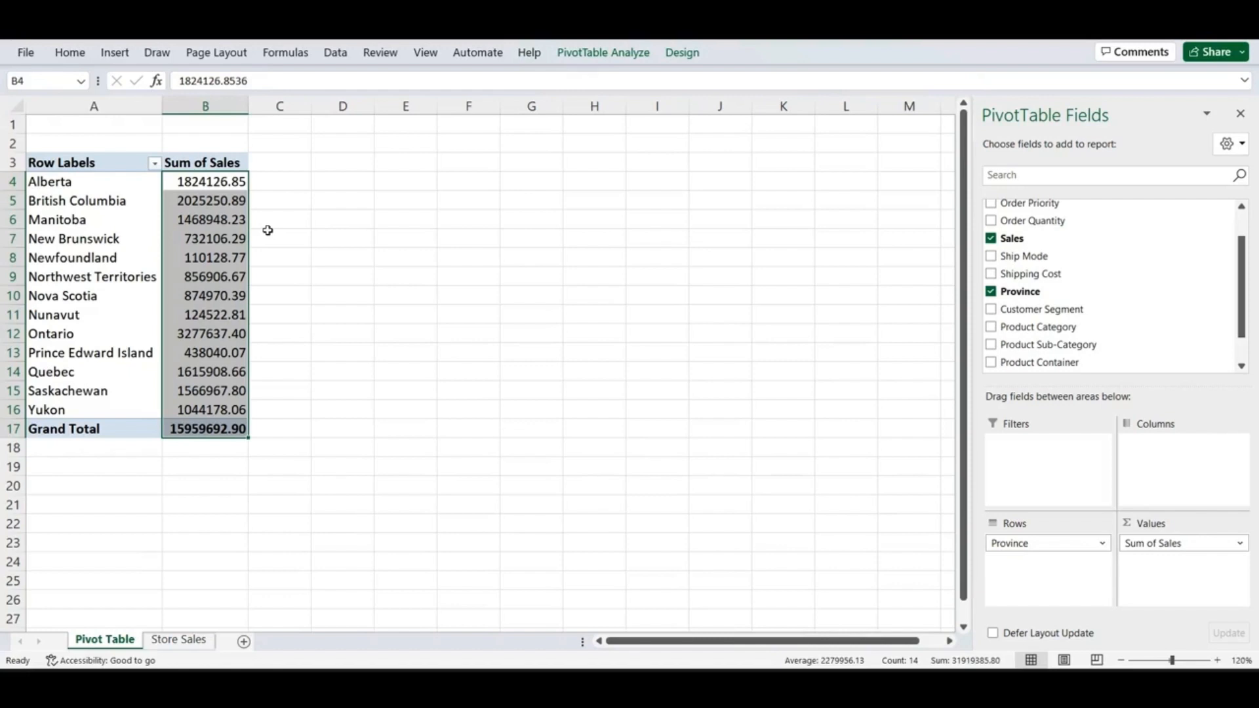
Step: Change the summary calculation of the Sales value field to Average
{"action": "left_click", "coordinate": [217, 223]}
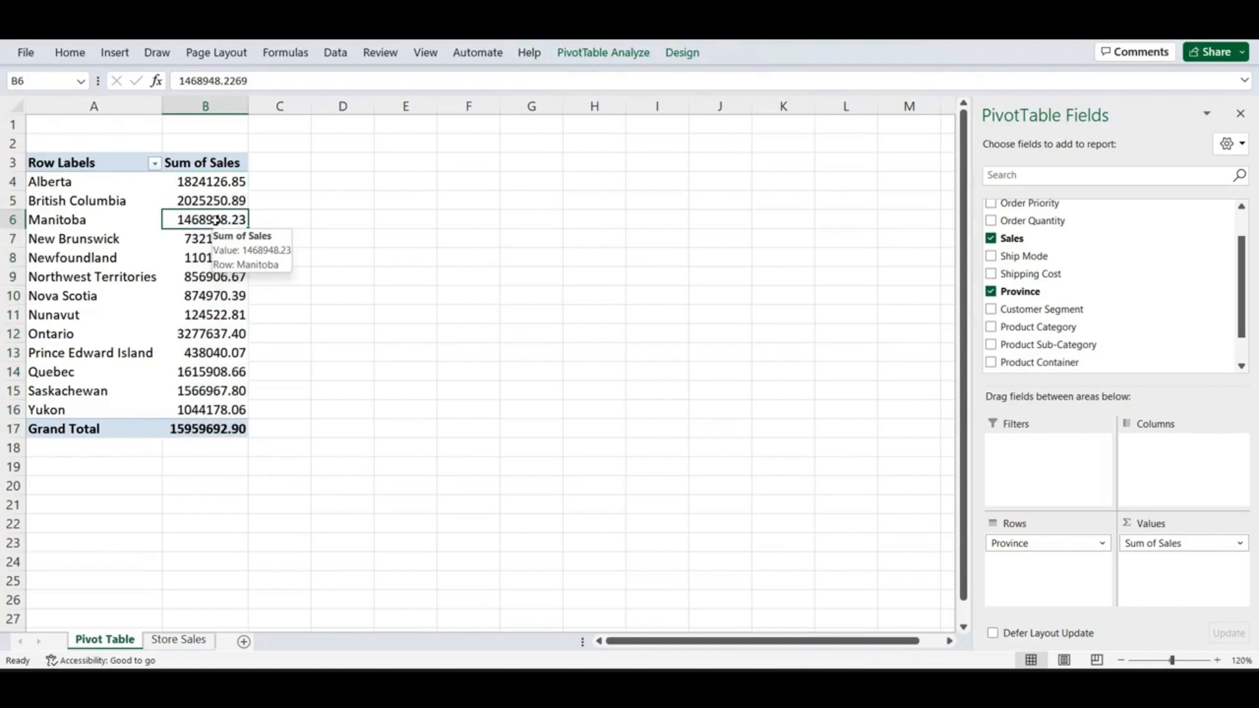
{"action": "right_click", "coordinate": [217, 222]}
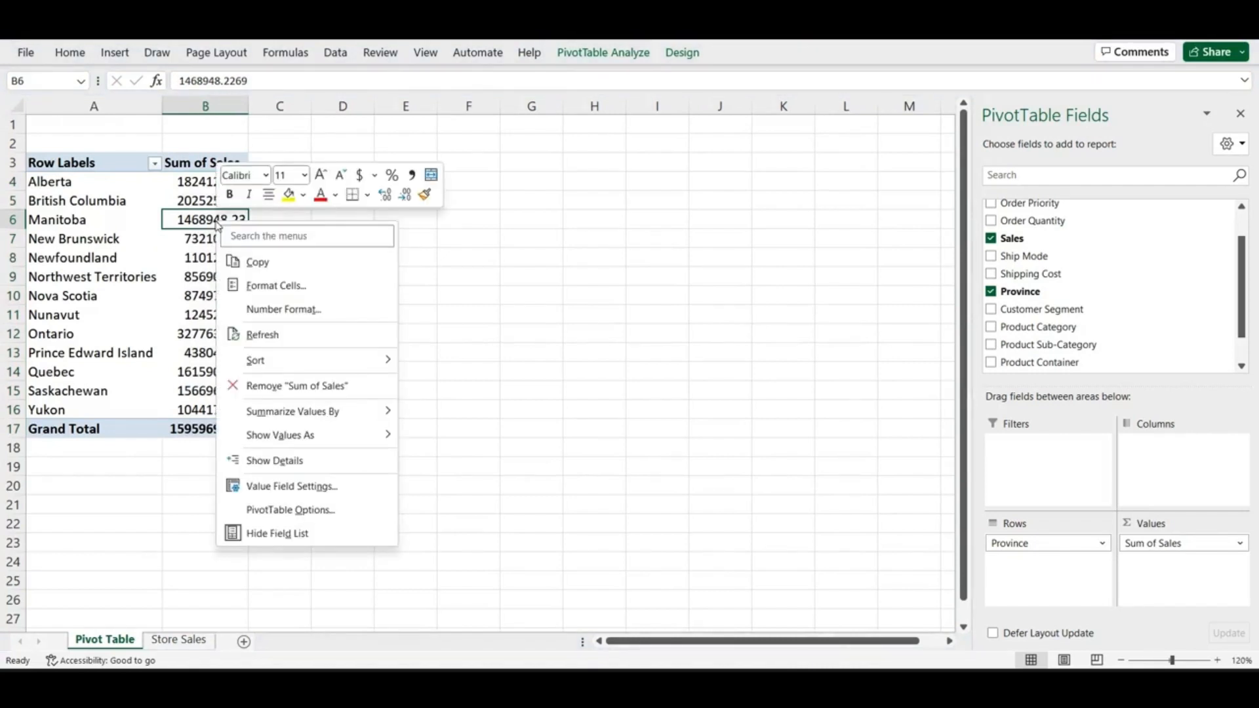
{"action": "left_click", "coordinate": [277, 492]}
{"action": "left_click_drag", "start_coordinate": [301, 353], "coordinate": [556, 150]}
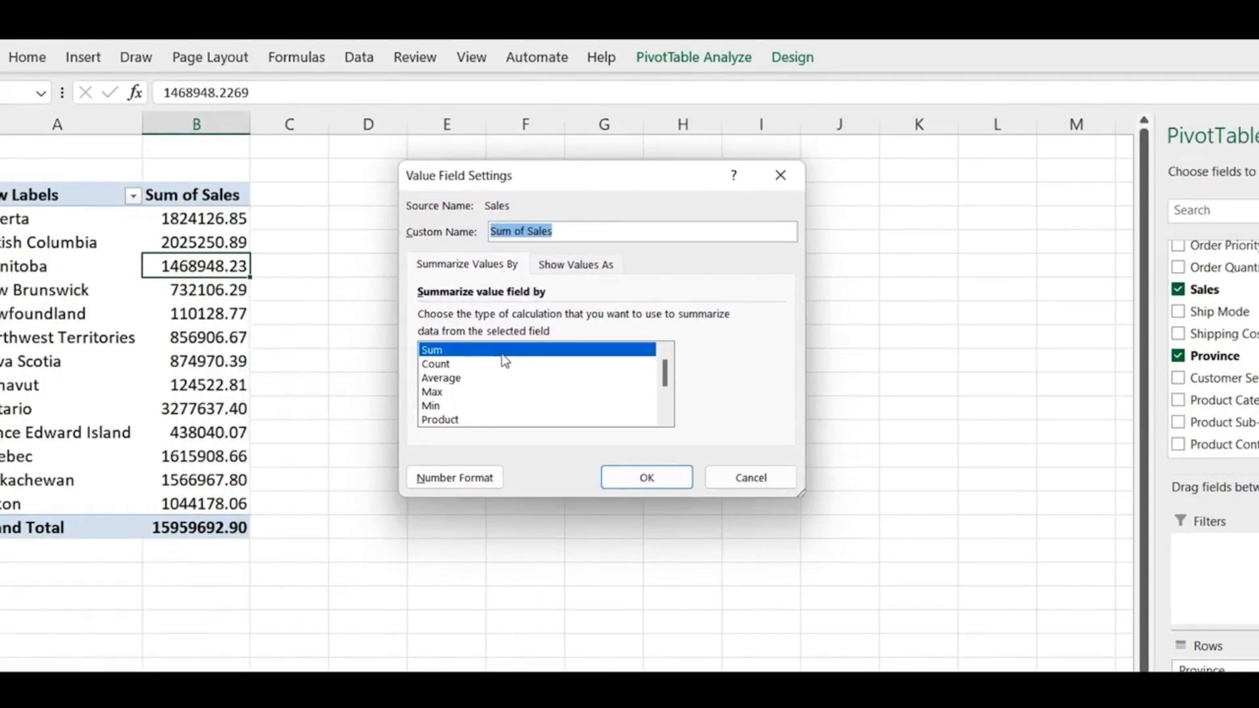
{"action": "left_click", "coordinate": [468, 380]}
{"action": "left_click", "coordinate": [462, 392]}
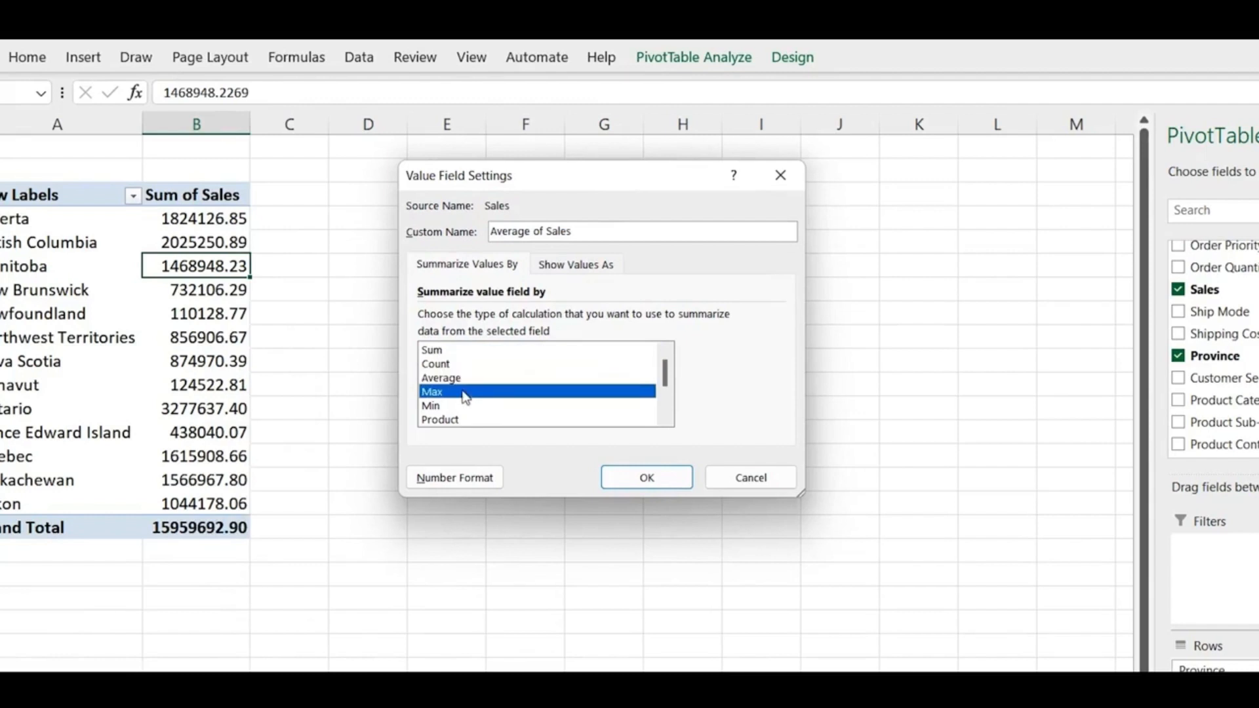
{"action": "left_click", "coordinate": [453, 406]}
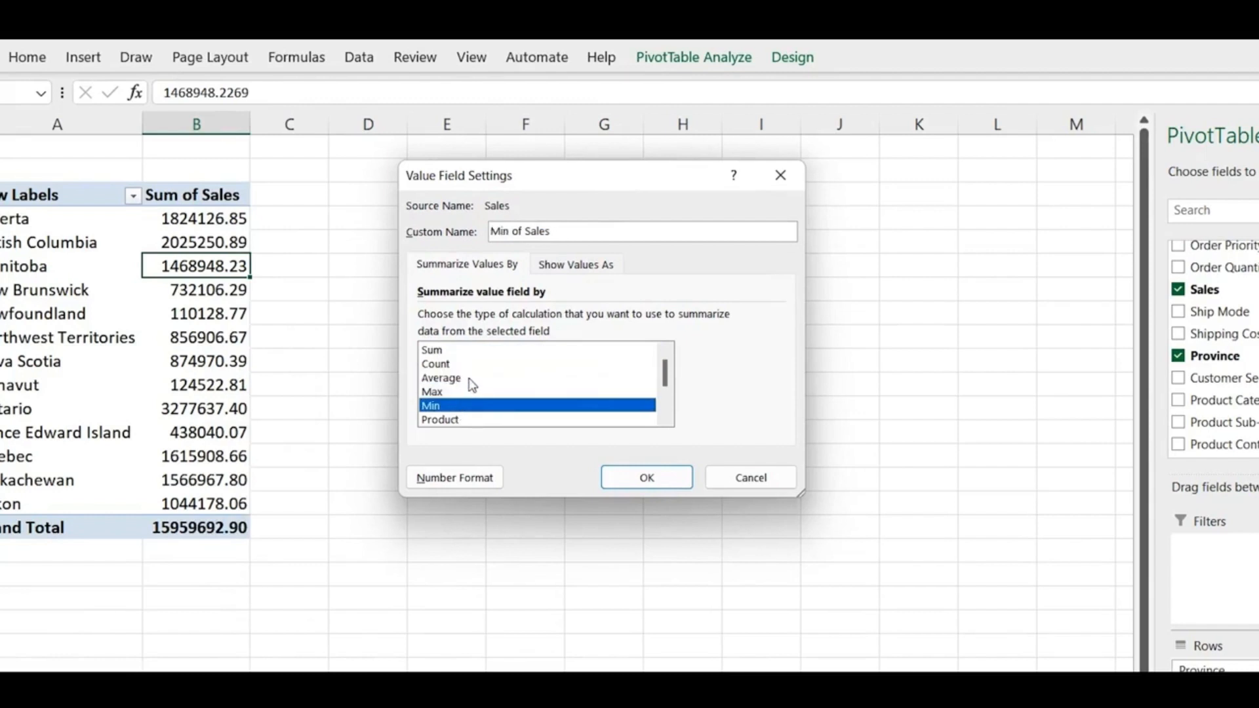
{"action": "left_click", "coordinate": [471, 380]}
{"action": "left_click", "coordinate": [646, 478]}
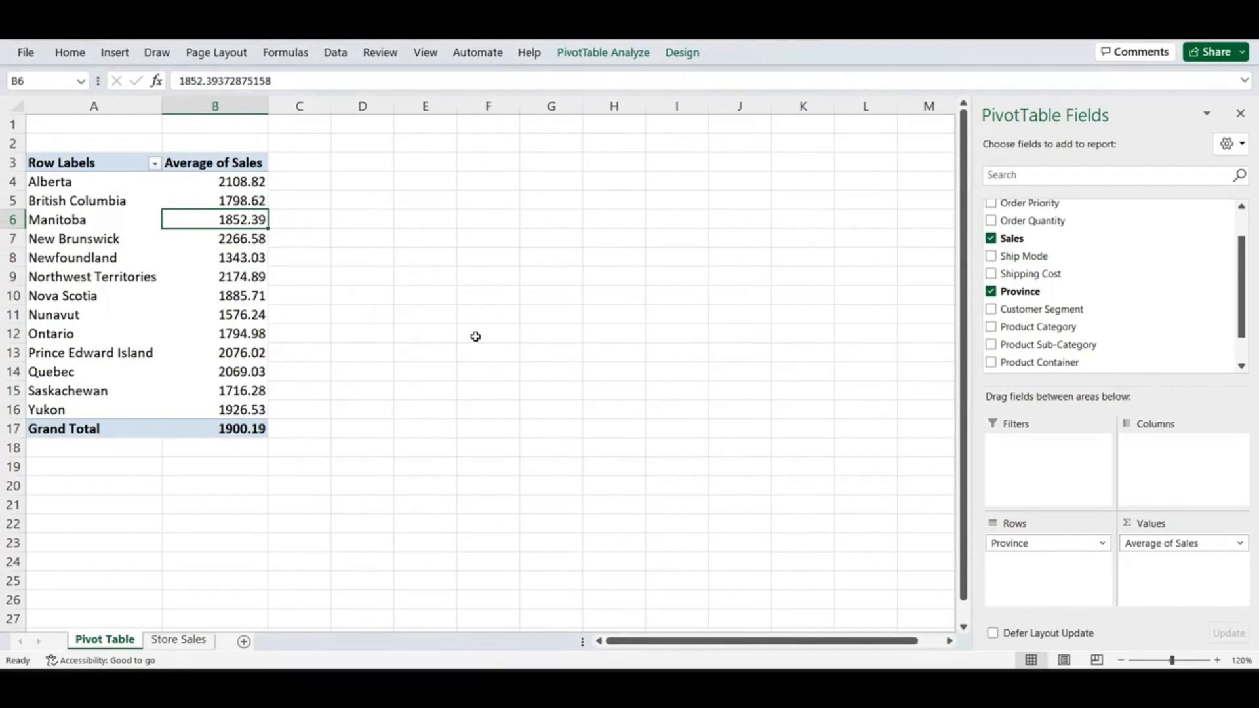
Step: Summarize the Sales value field by Min in its value field settings
{"action": "right_click", "coordinate": [211, 223]}
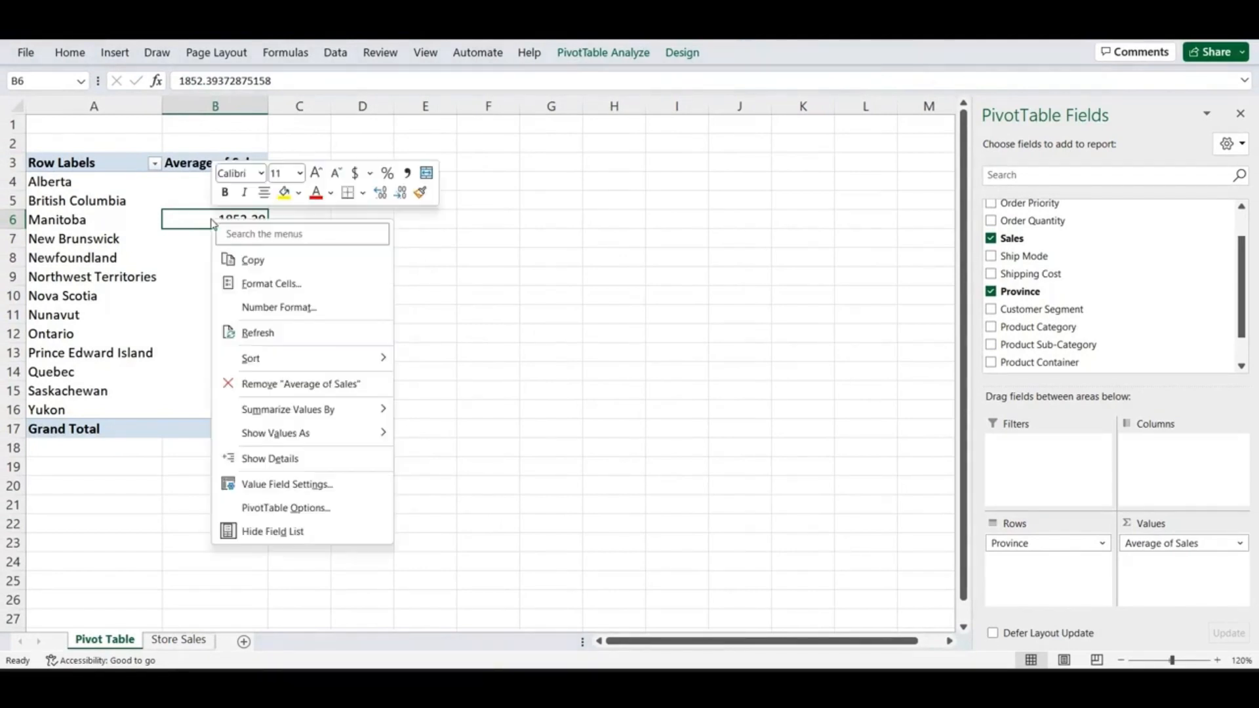
{"action": "left_click", "coordinate": [299, 484]}
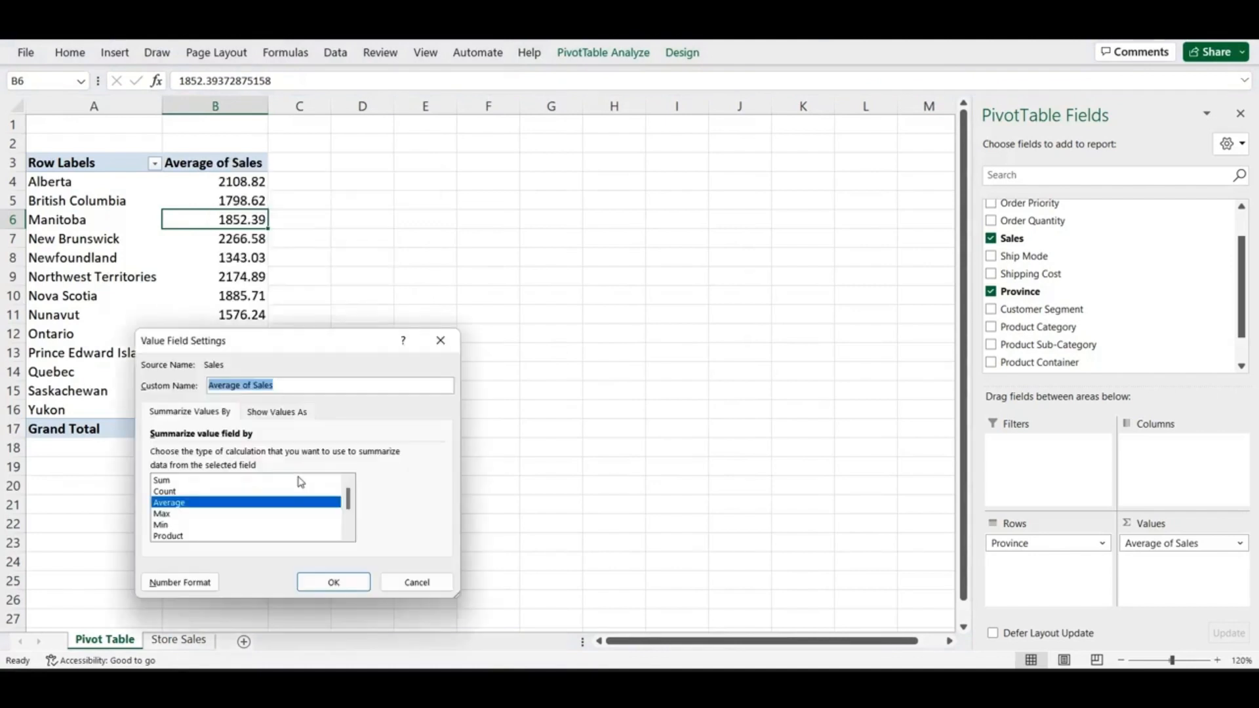
{"action": "left_click", "coordinate": [195, 526]}
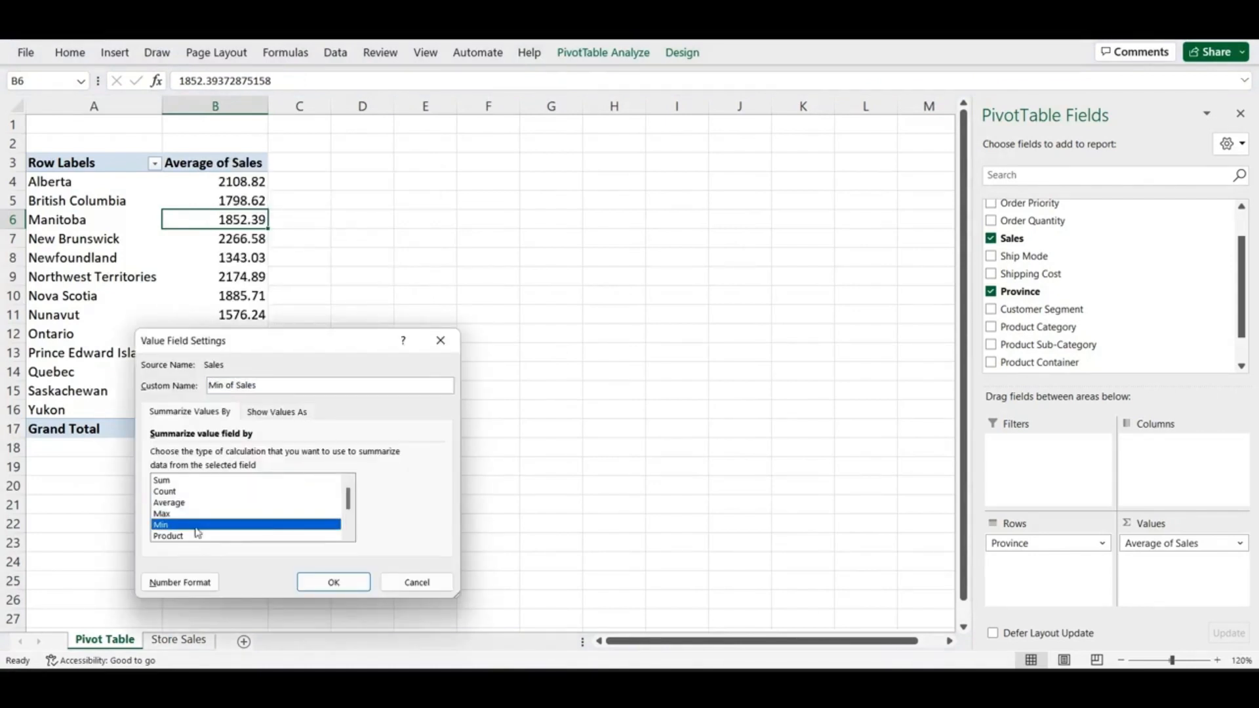
{"action": "left_click", "coordinate": [333, 583]}
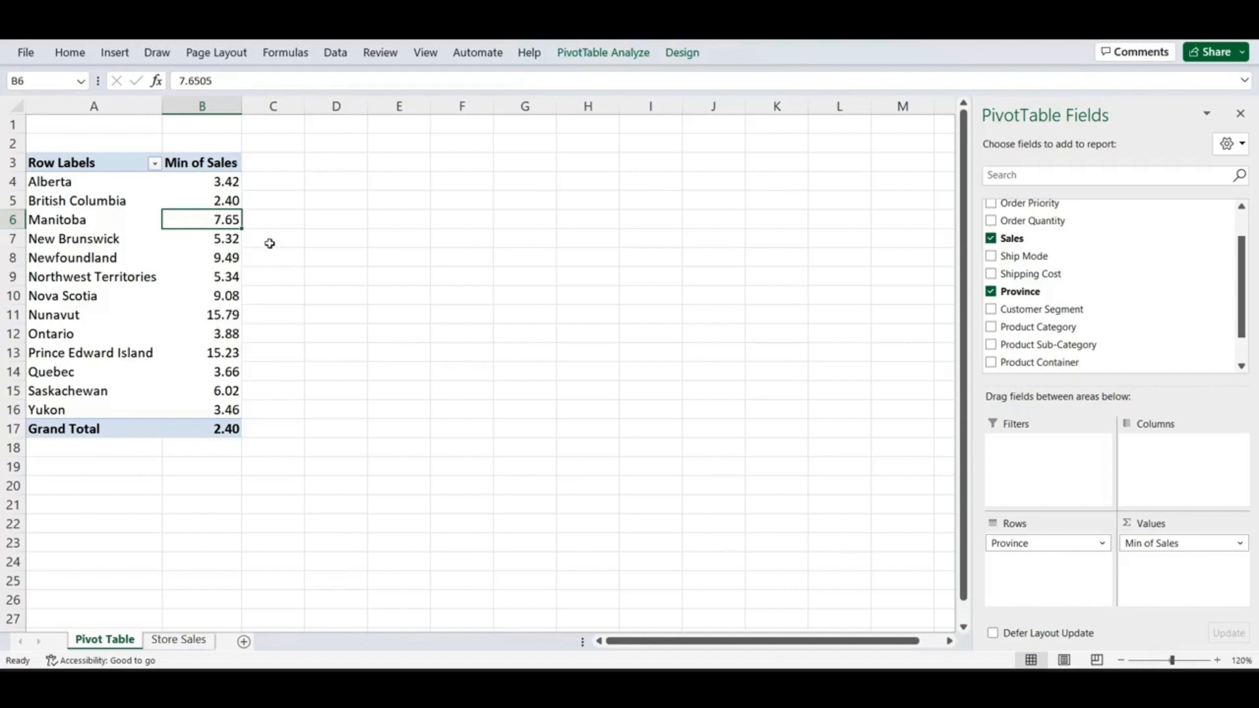
Step: Set the Sales value field back to being summarized by Sum
{"action": "right_click", "coordinate": [220, 223]}
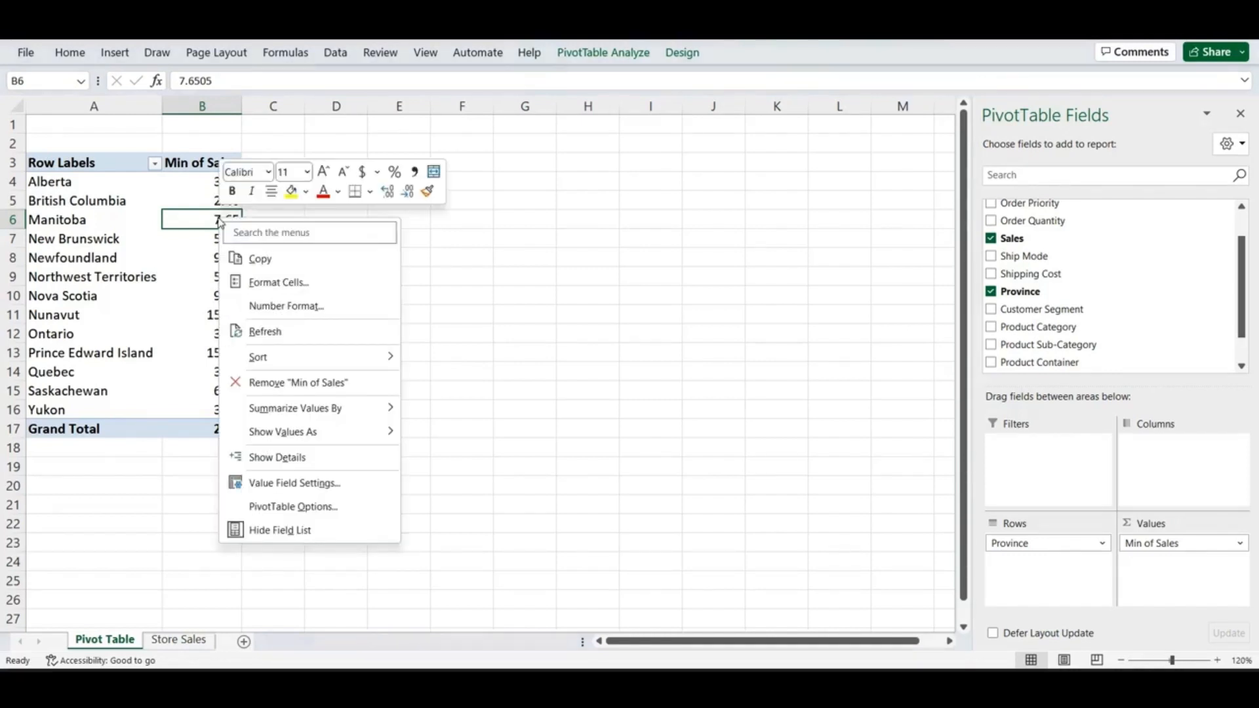
{"action": "left_click", "coordinate": [294, 485]}
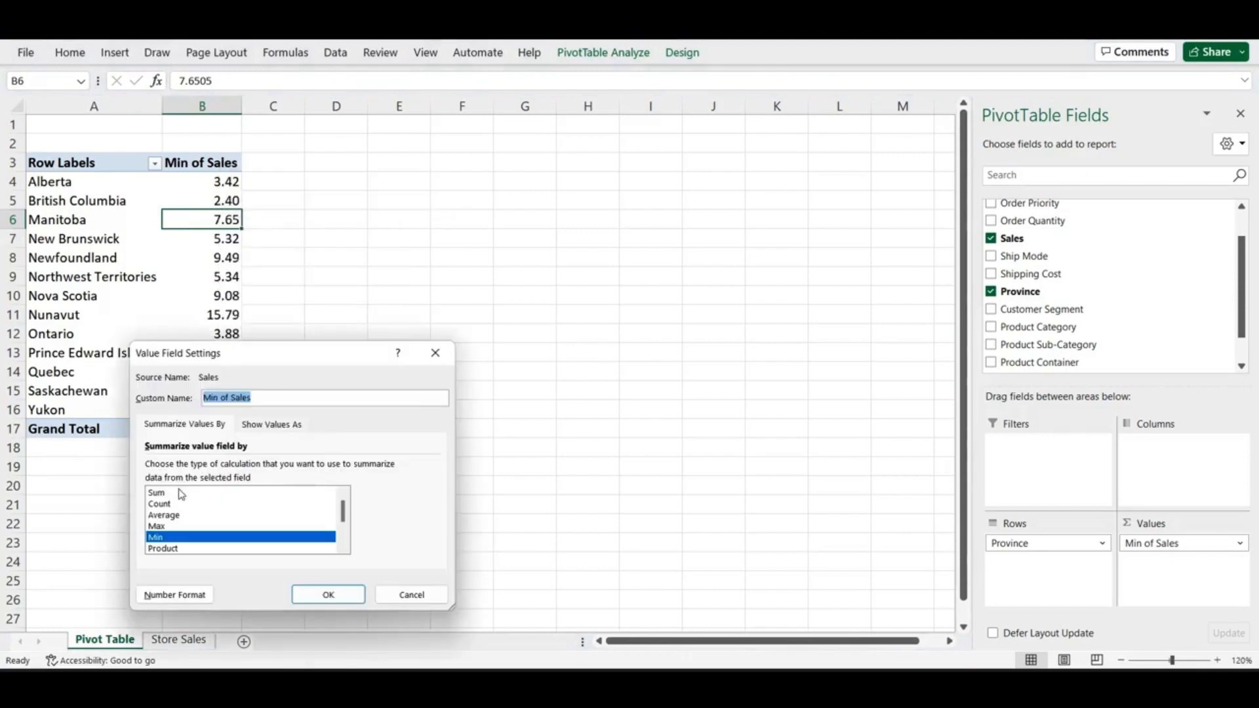
{"action": "left_click", "coordinate": [182, 495]}
{"action": "left_click", "coordinate": [328, 594]}
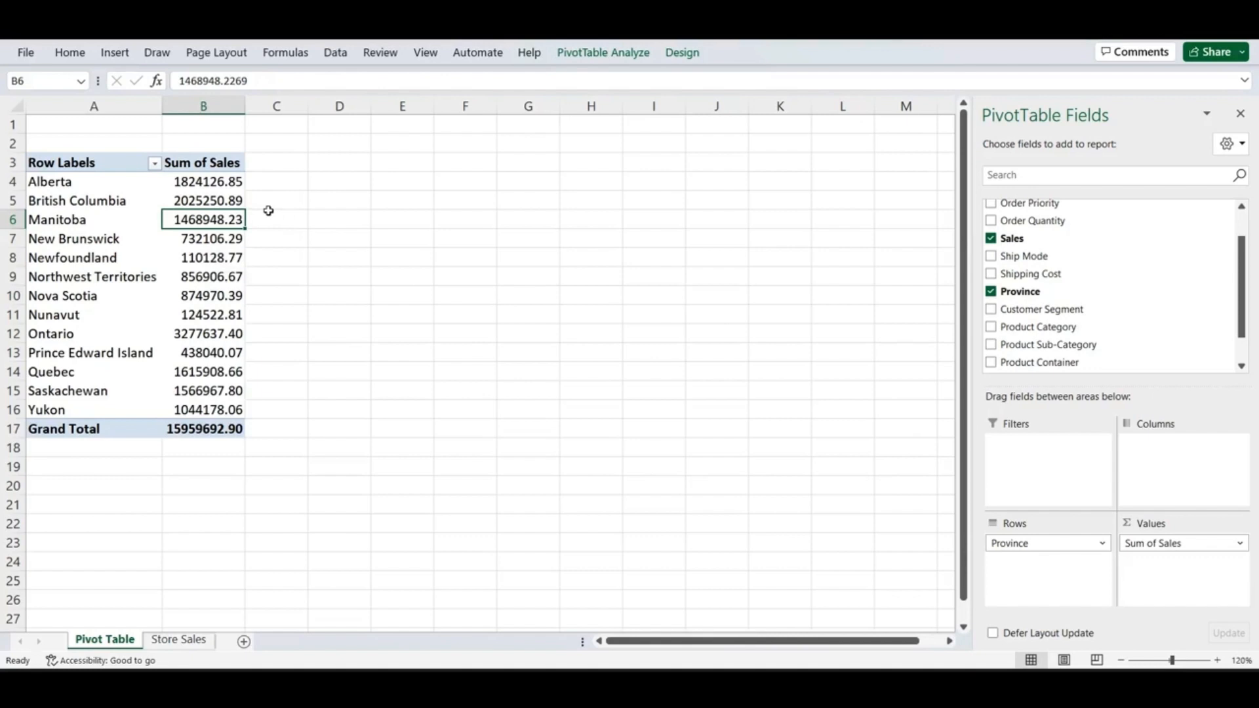
Step: Add Order Date to the pivot table columns and group the dates by quarters and years, without months
{"action": "left_click_drag", "start_coordinate": [1240, 289], "coordinate": [1241, 242]}
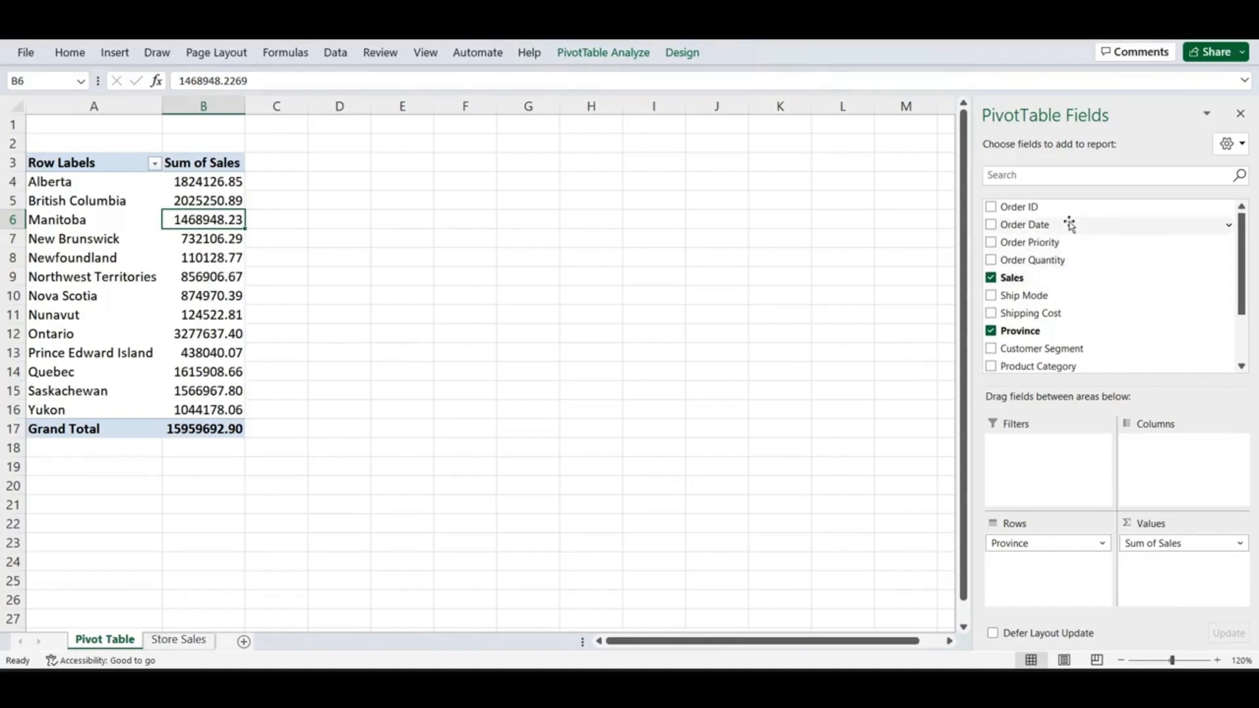
{"action": "left_click_drag", "start_coordinate": [1068, 225], "coordinate": [1169, 455]}
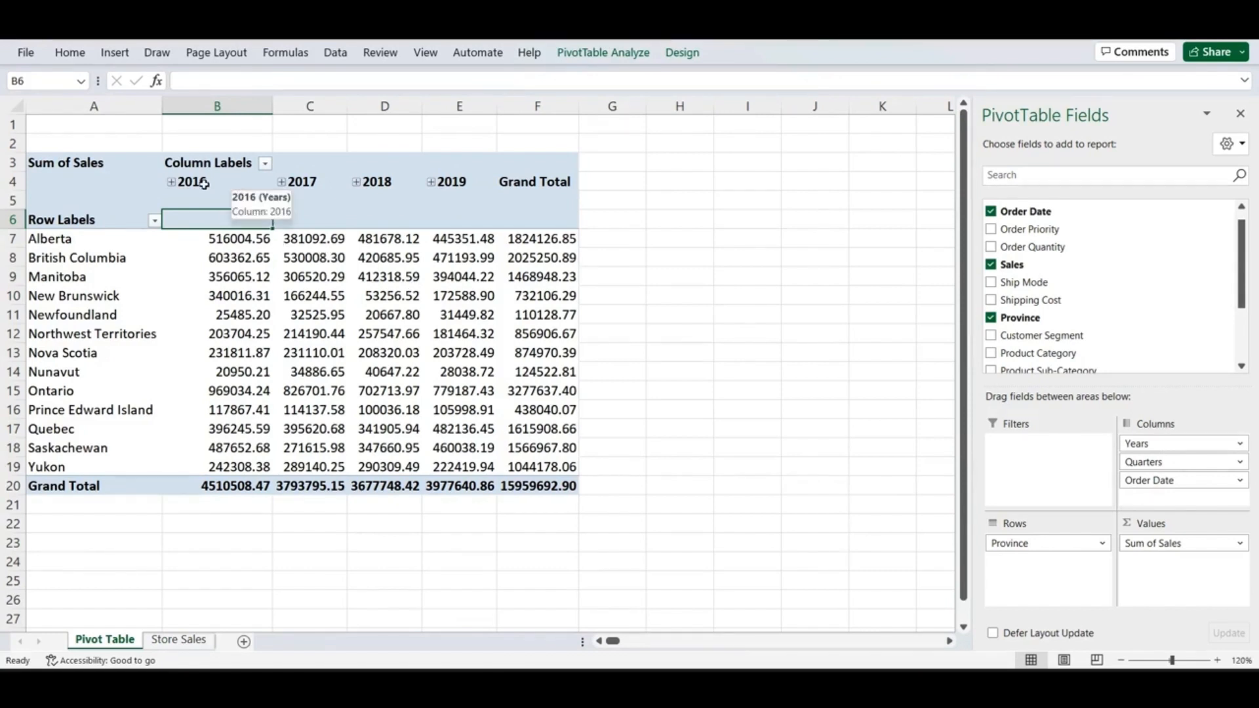
{"action": "right_click", "coordinate": [246, 186]}
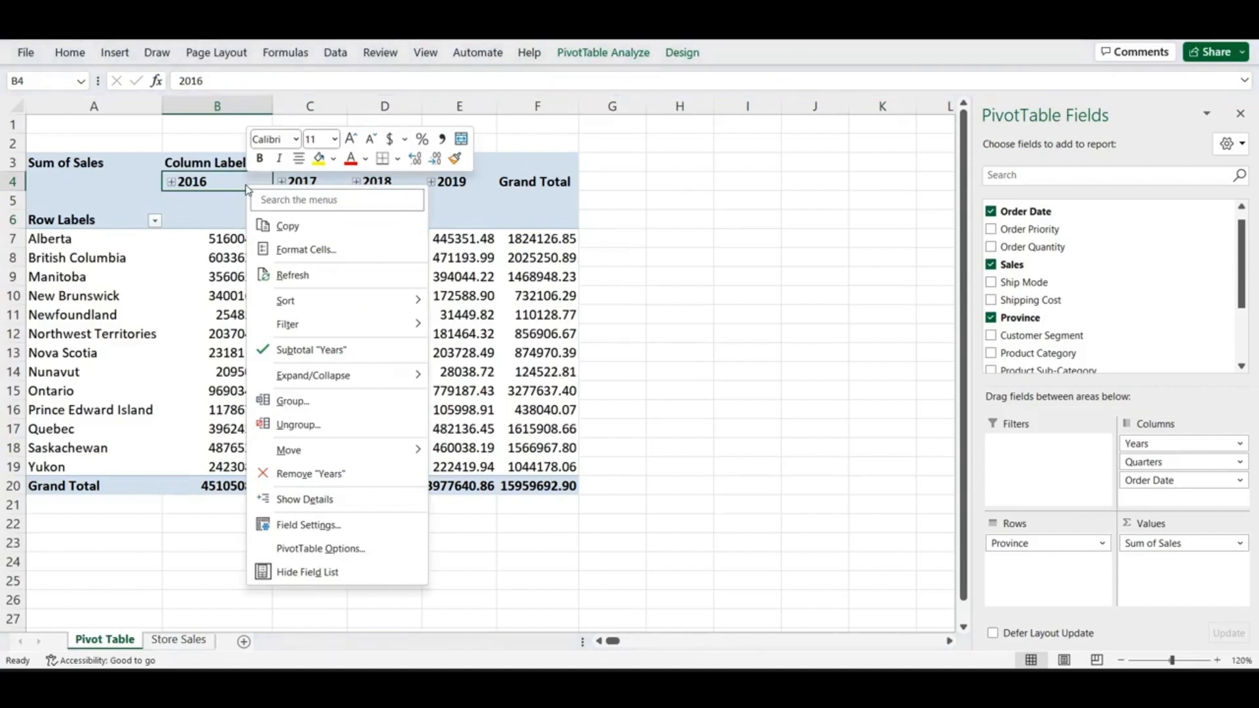
{"action": "left_click", "coordinate": [320, 402]}
{"action": "left_click_drag", "start_coordinate": [327, 265], "coordinate": [780, 139]}
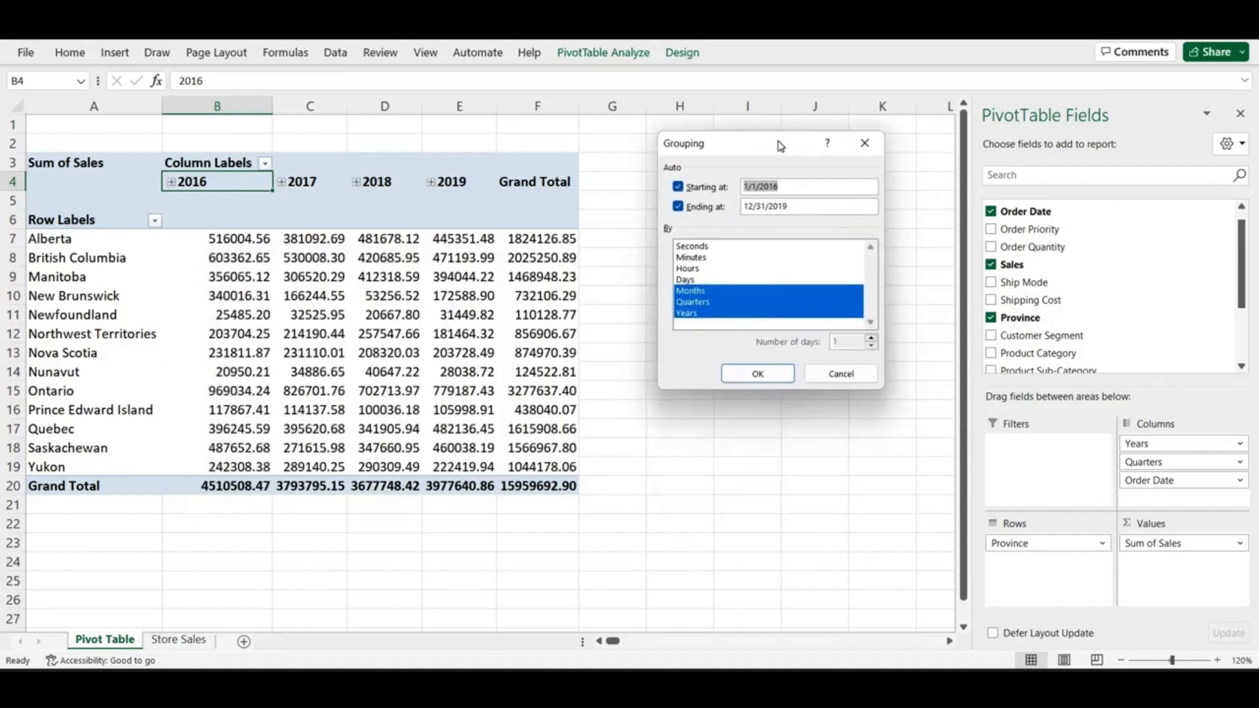
{"action": "left_click", "coordinate": [715, 291], "text": "ctrl"}
{"action": "left_click", "coordinate": [756, 374]}
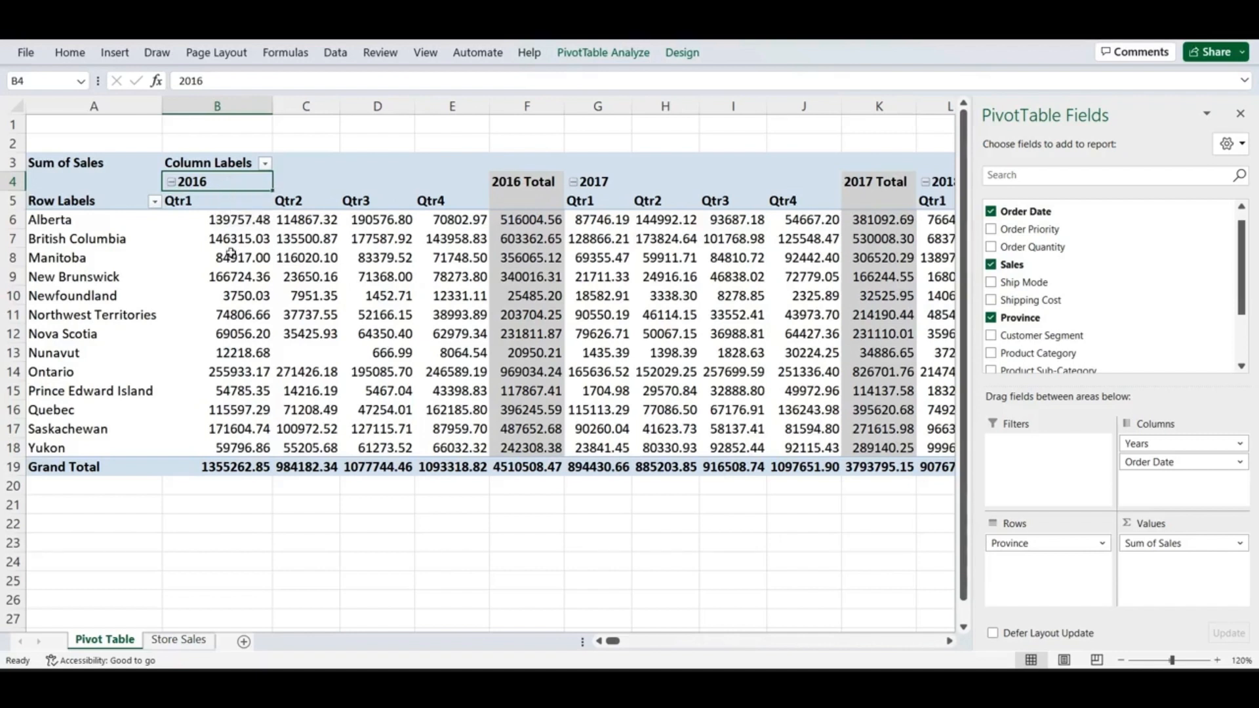
Step: Hide the pivot table's field list
{"action": "mouse_move", "coordinate": [234, 256]}
{"action": "right_click", "coordinate": [301, 269]}
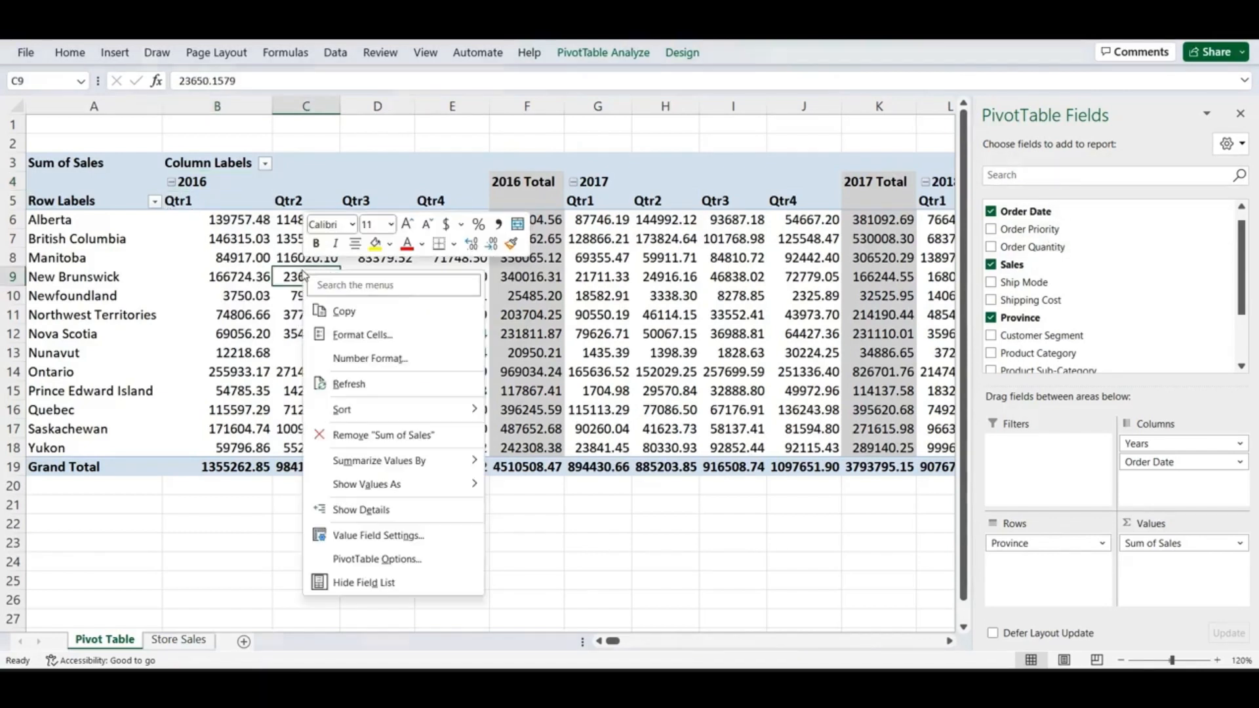
{"action": "left_click", "coordinate": [366, 584]}
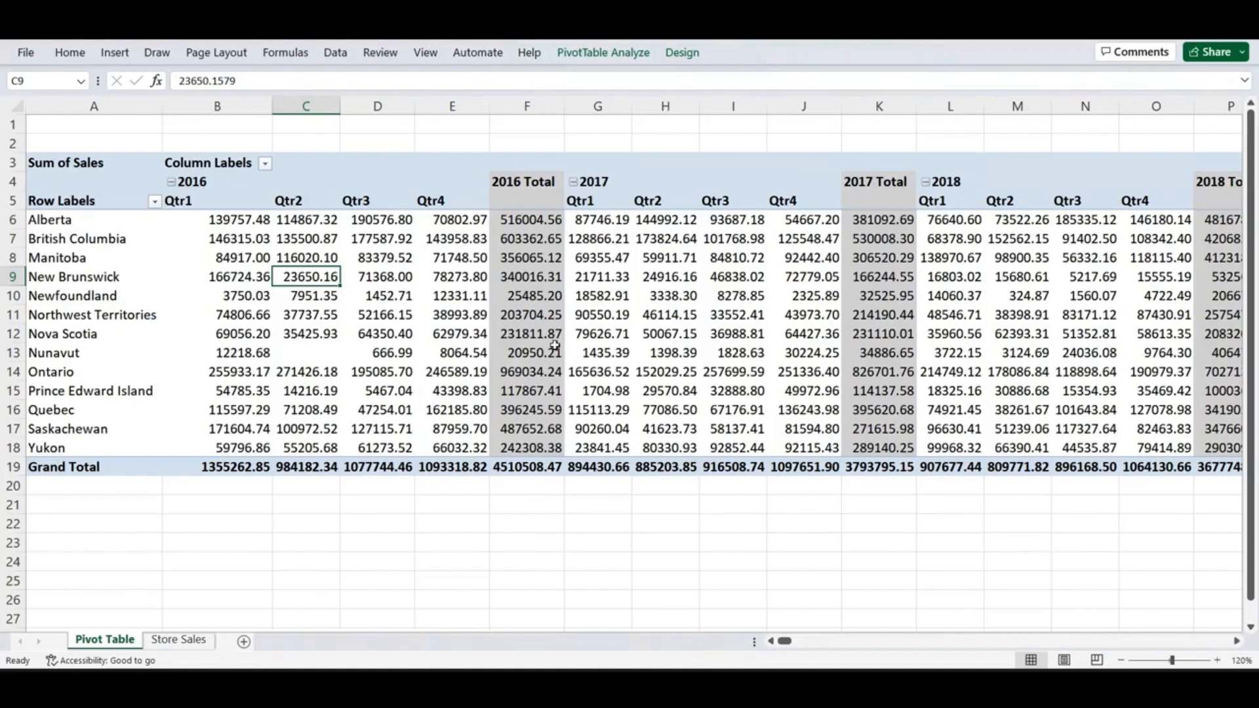
Step: Regroup the pivot table's date columns by years only, leaving out the quarters
{"action": "left_click", "coordinate": [387, 179]}
{"action": "right_click", "coordinate": [387, 179]}
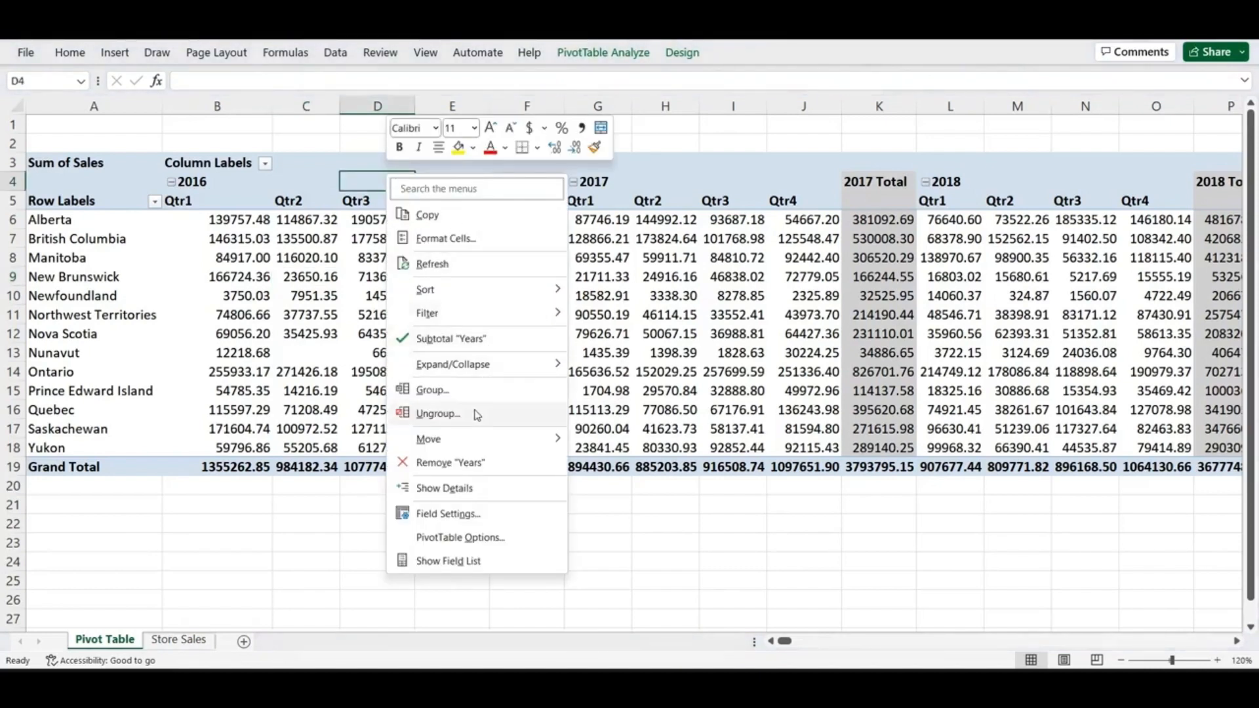
{"action": "left_click", "coordinate": [432, 391]}
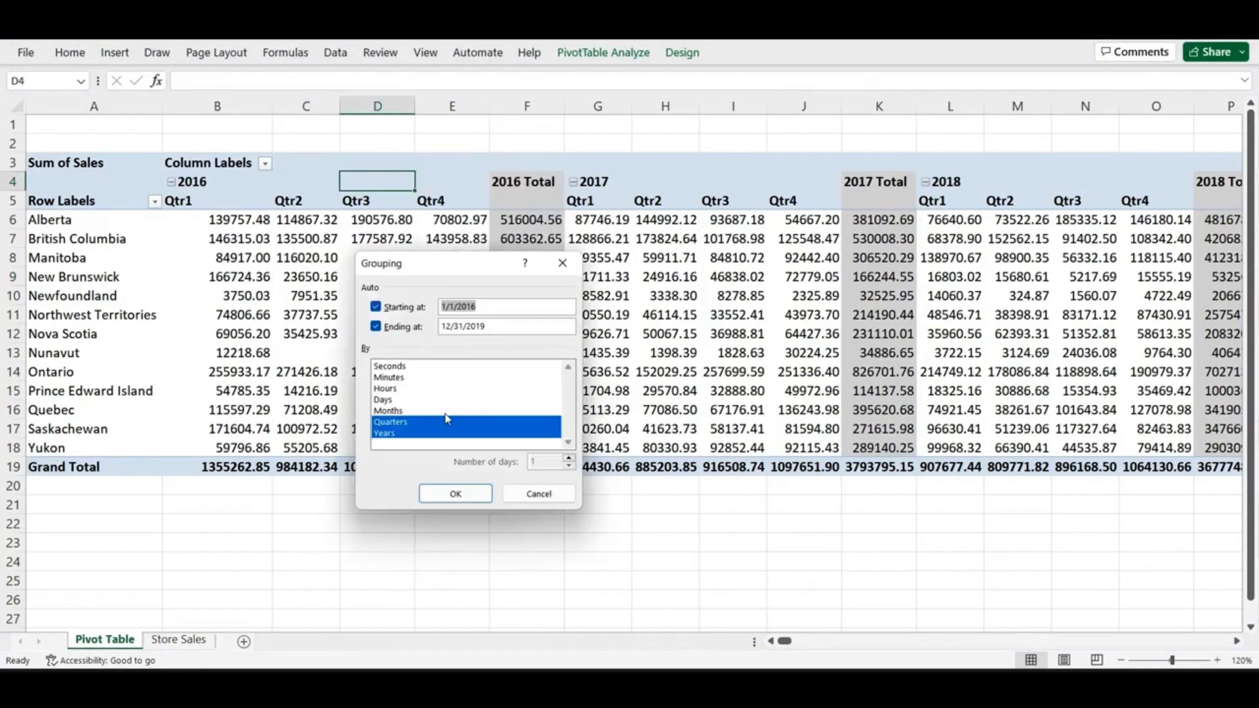
{"action": "left_click", "coordinate": [405, 424]}
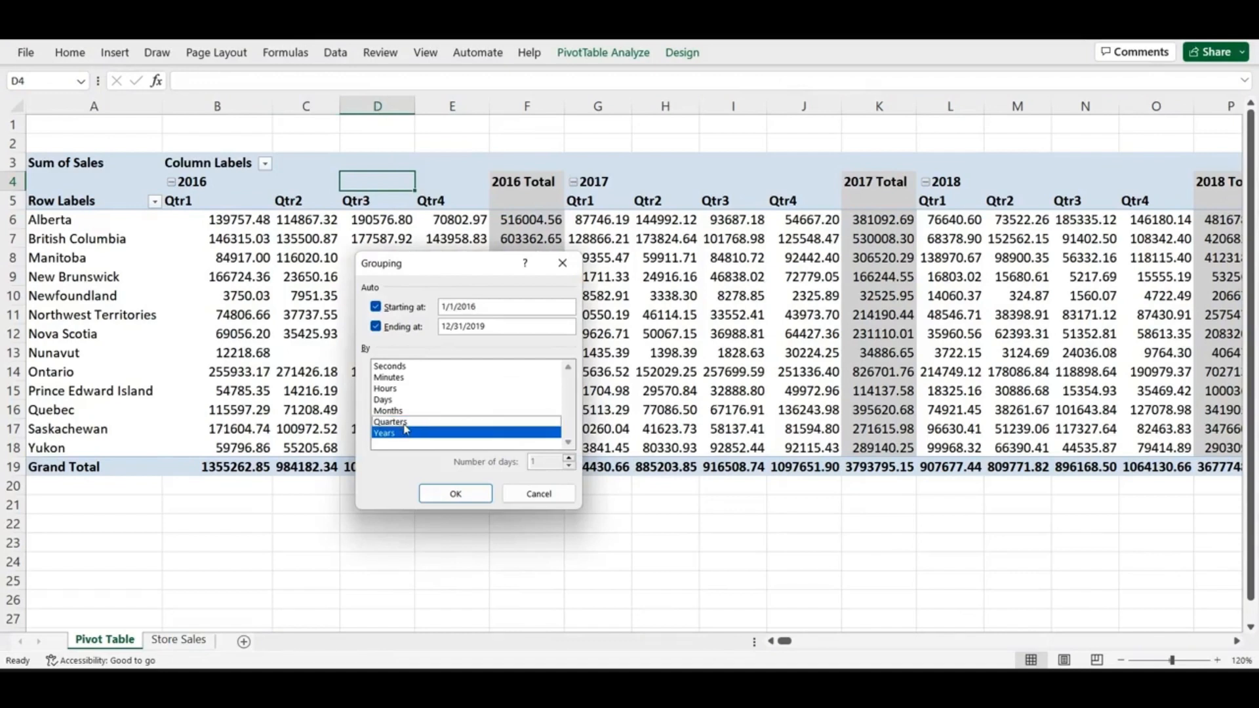
{"action": "left_click", "coordinate": [444, 494]}
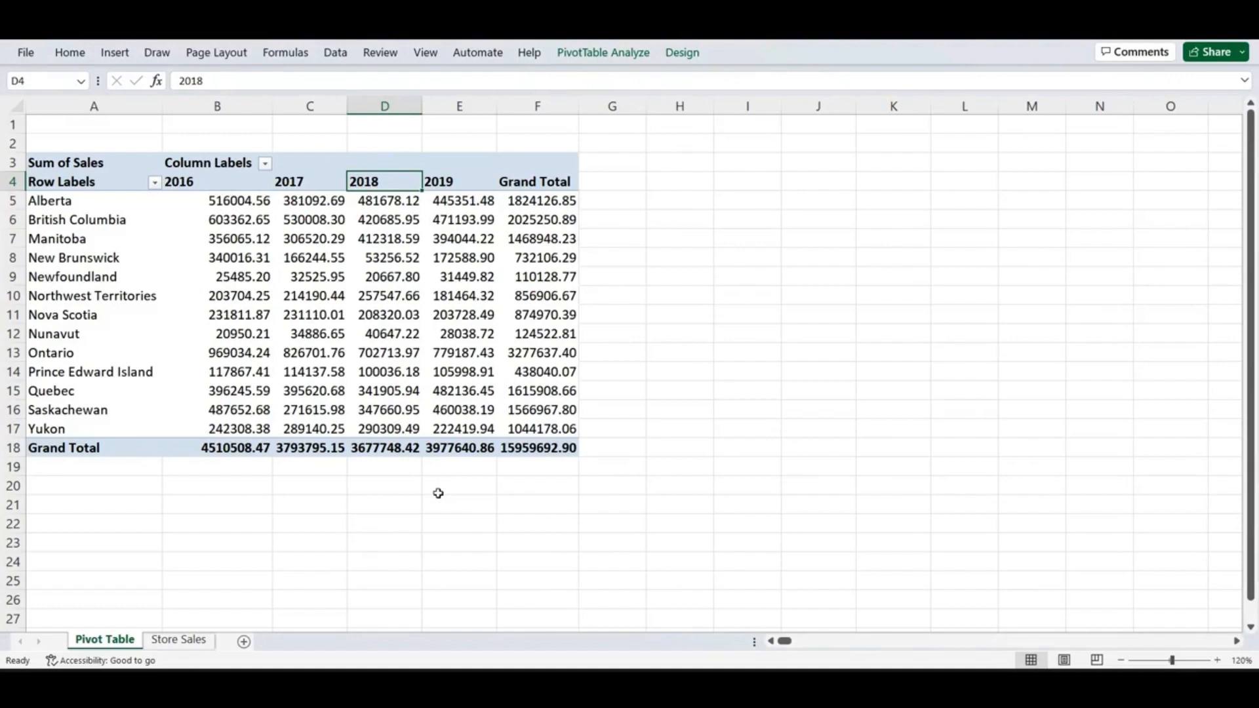
Step: Examine the Grand Total column and the Ontario row in the pivot table
{"action": "left_click", "coordinate": [539, 107]}
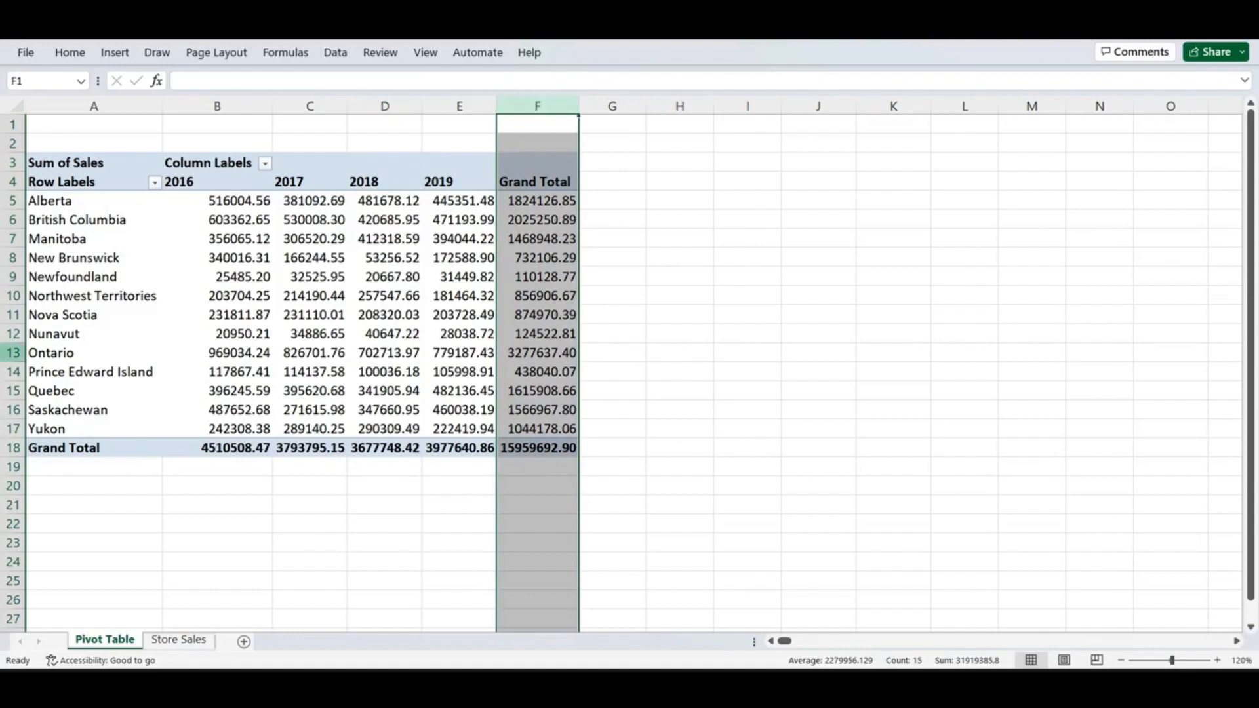
{"action": "left_click", "coordinate": [5, 352]}
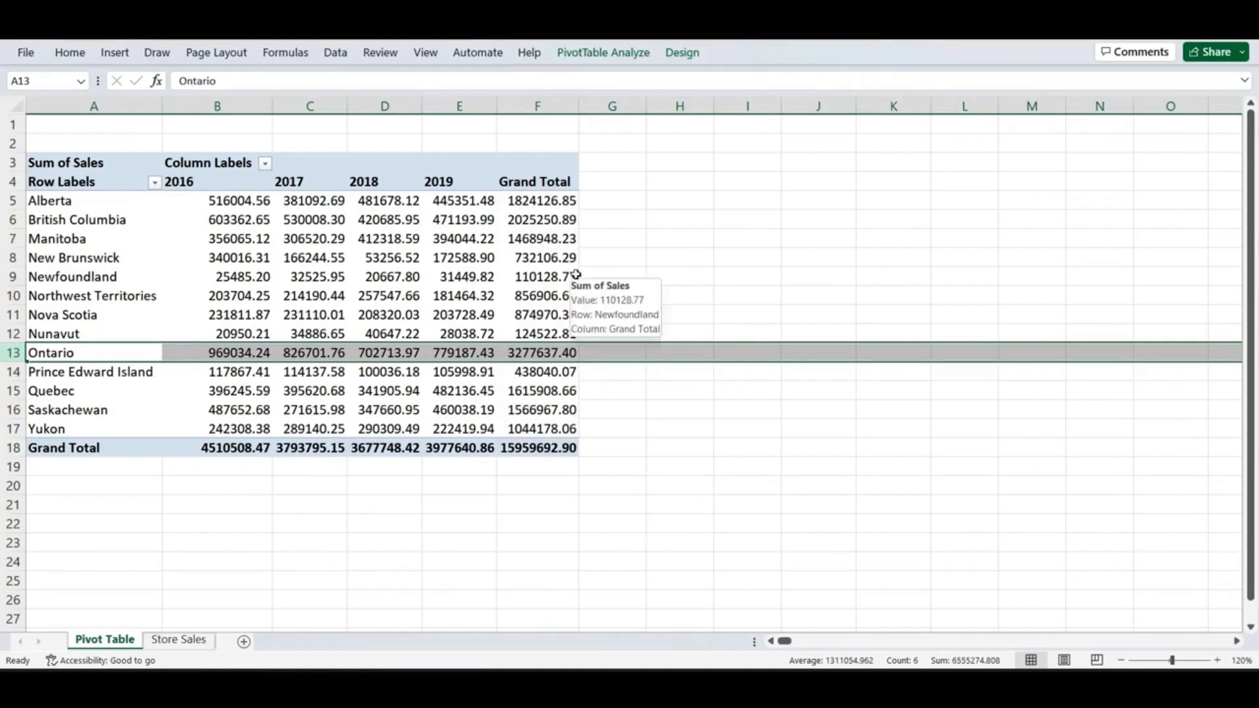
{"action": "left_click", "coordinate": [616, 253]}
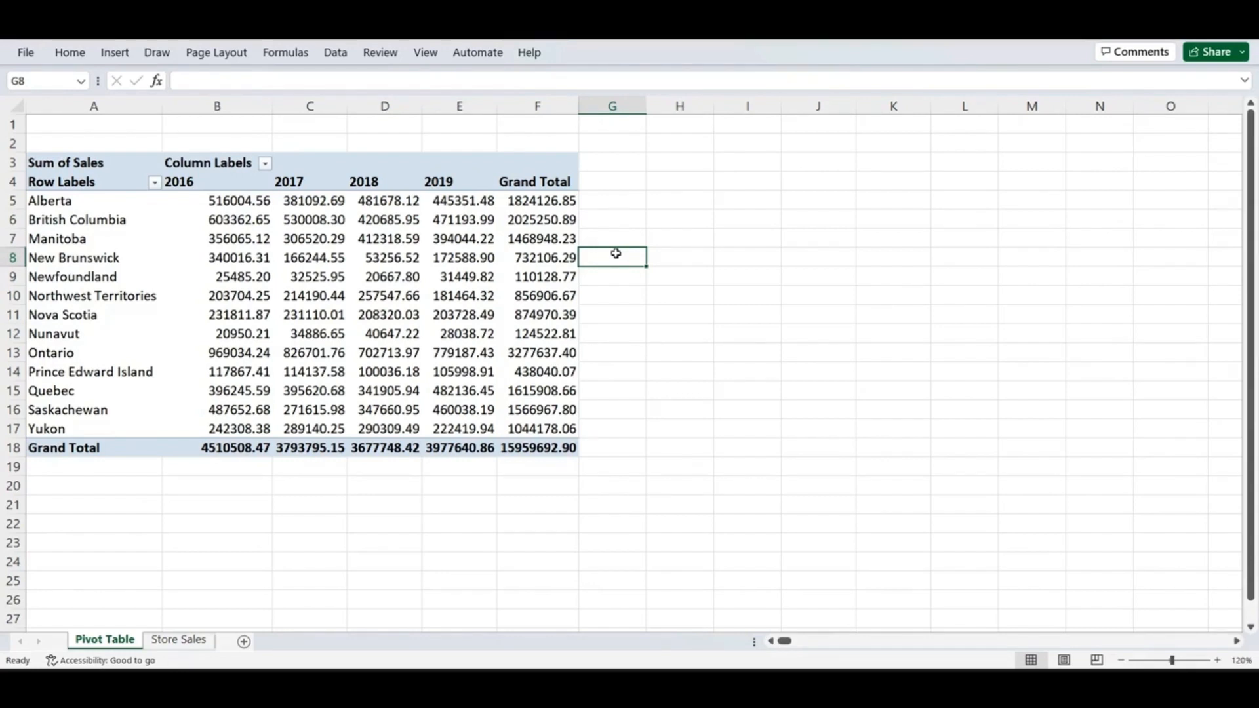
Step: Show the pivot table's field list again and add Product Category to the rows beneath Province
{"action": "right_click", "coordinate": [425, 222]}
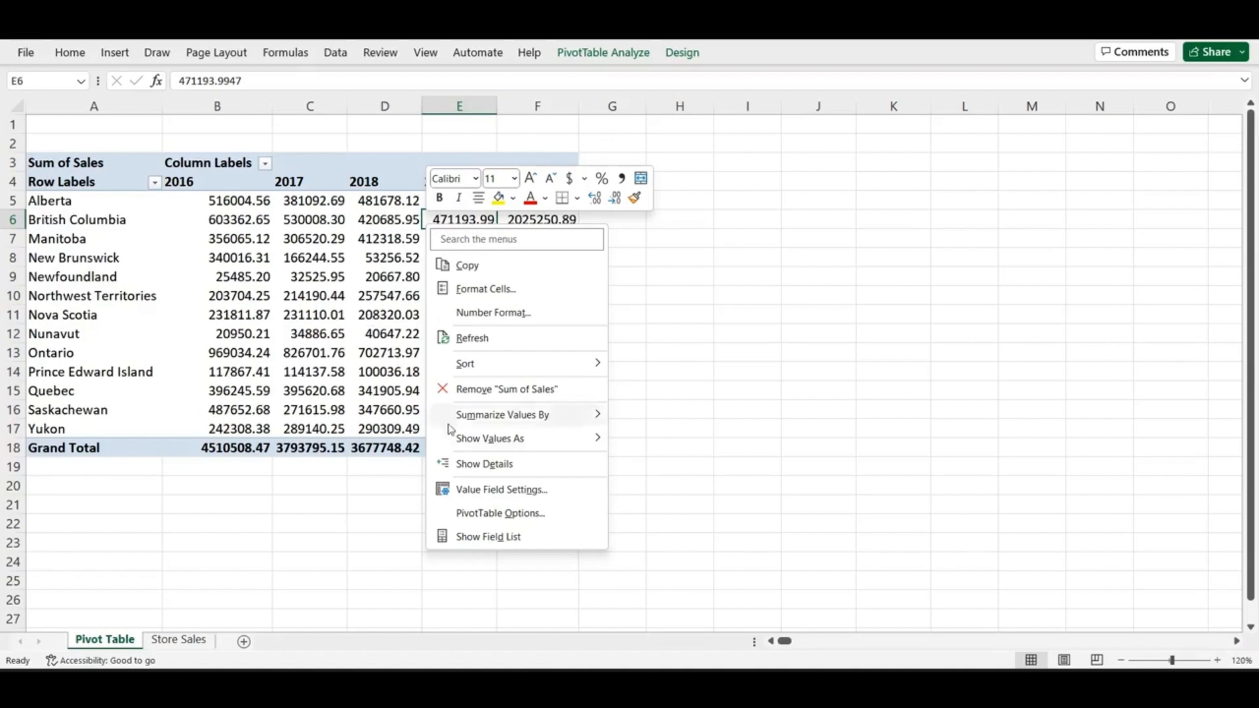
{"action": "left_click", "coordinate": [487, 538]}
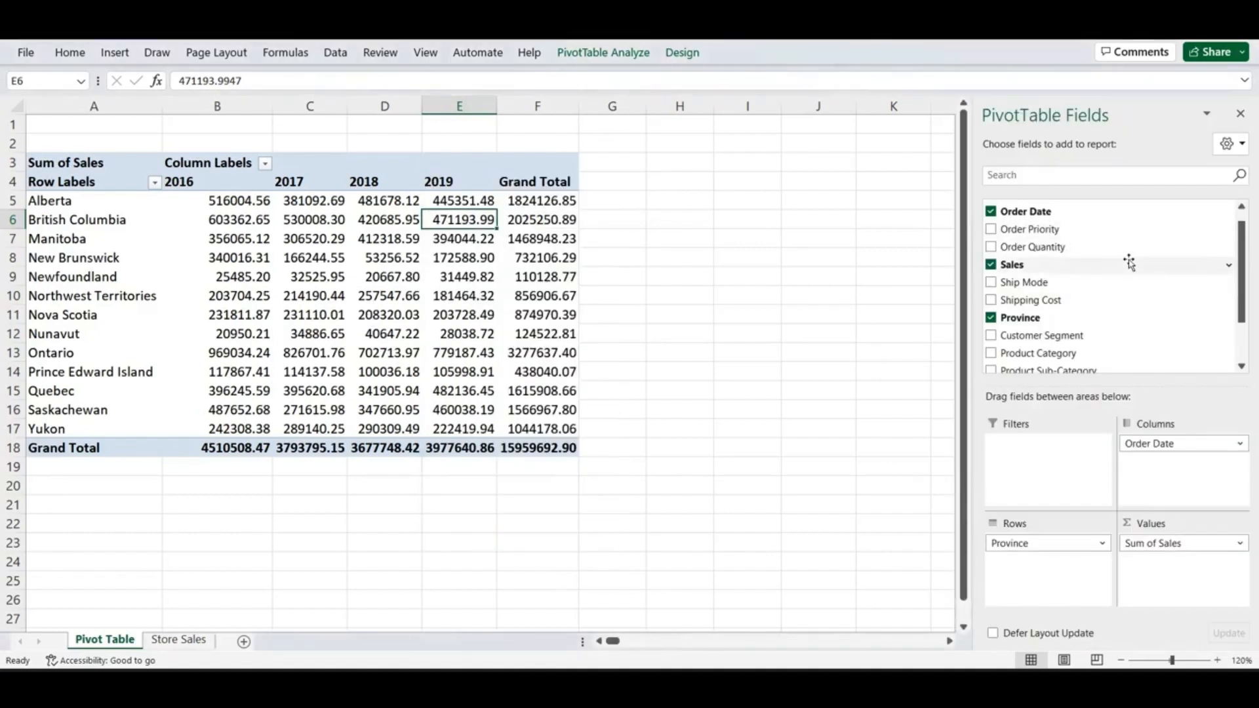
{"action": "scroll", "coordinate": [1117, 292], "scroll_direction": "down", "scroll_amount": 1}
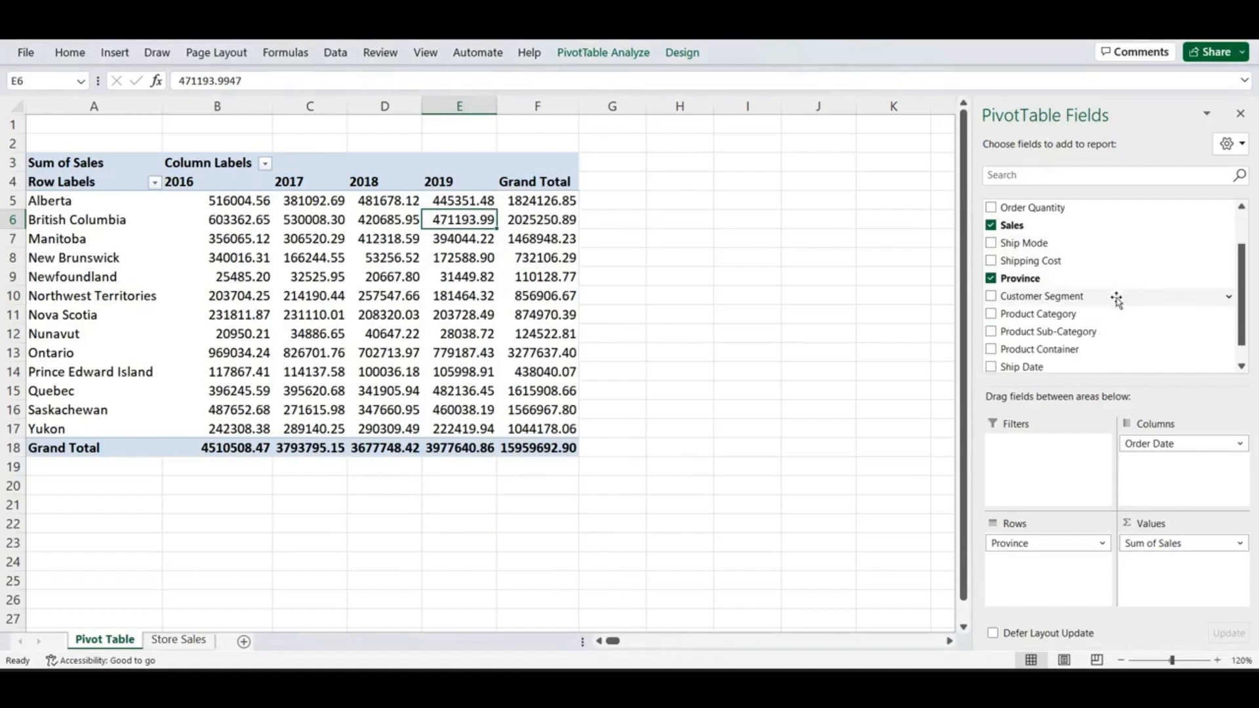
{"action": "scroll", "coordinate": [1116, 299], "scroll_direction": "down", "scroll_amount": 1}
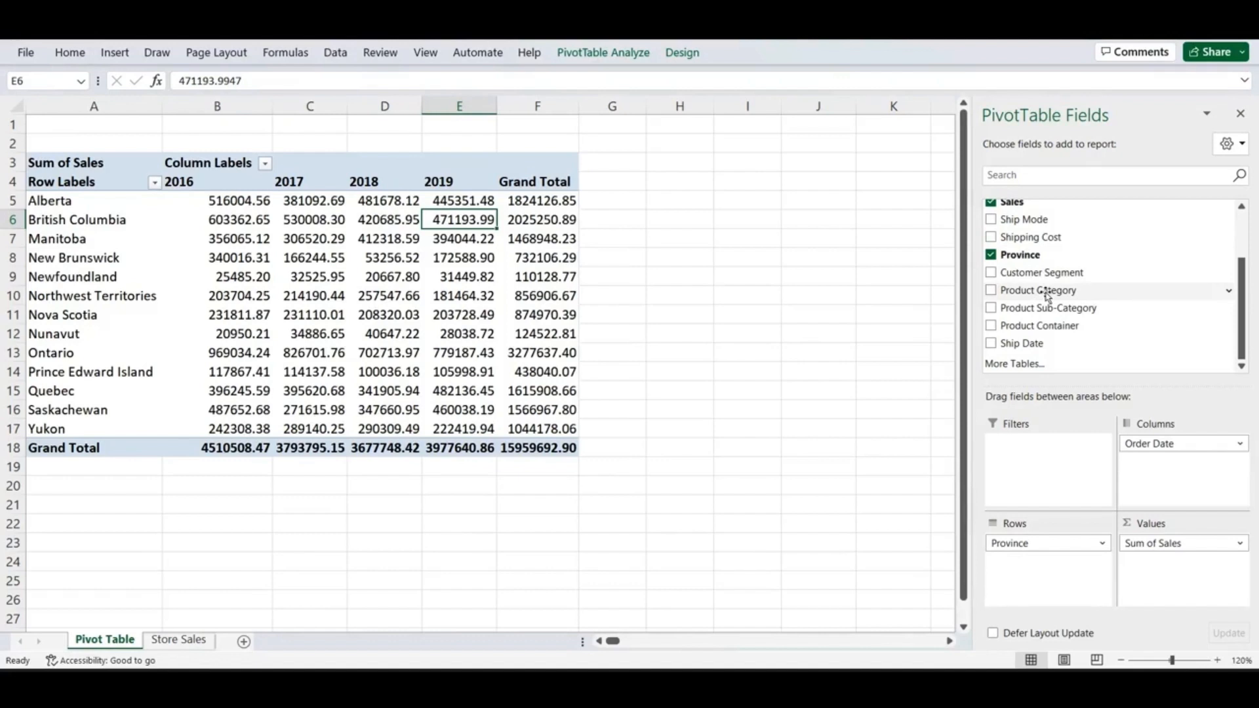
{"action": "left_click_drag", "start_coordinate": [1047, 297], "coordinate": [1037, 578]}
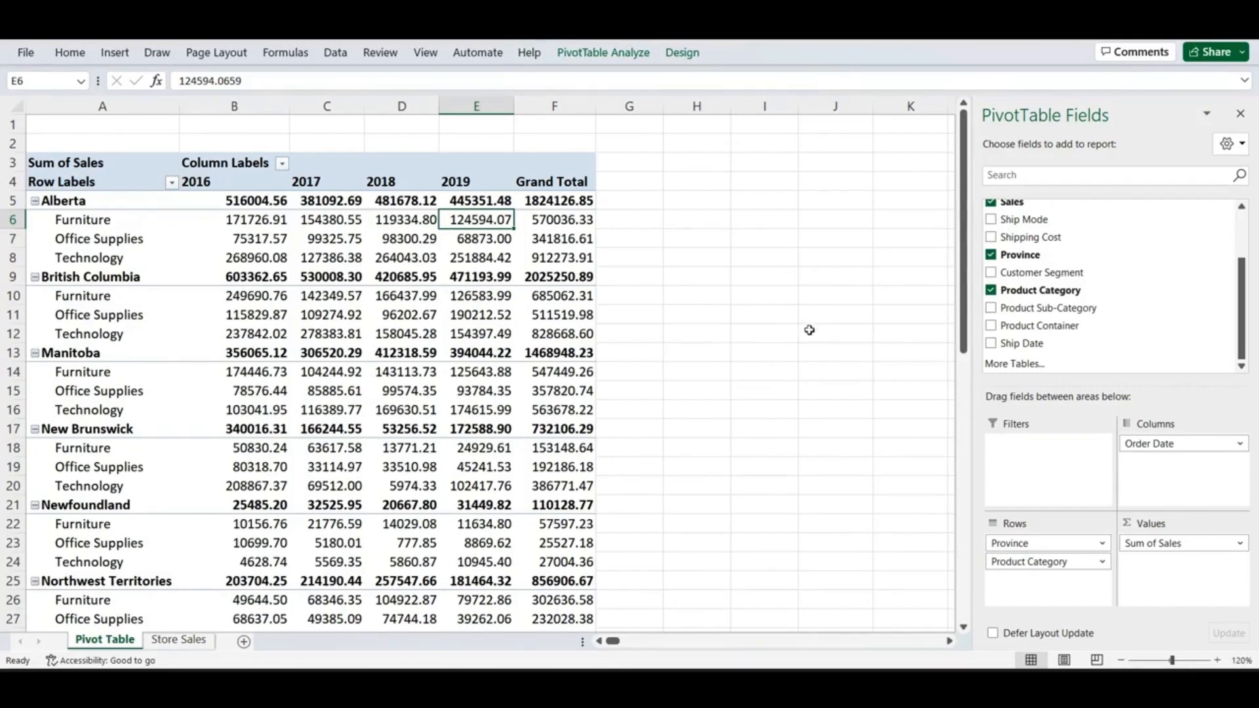
Step: Compare Alberta's grand total with the combined grand totals of its Furniture, Office Supplies and Technology rows
{"action": "left_click", "coordinate": [556, 205]}
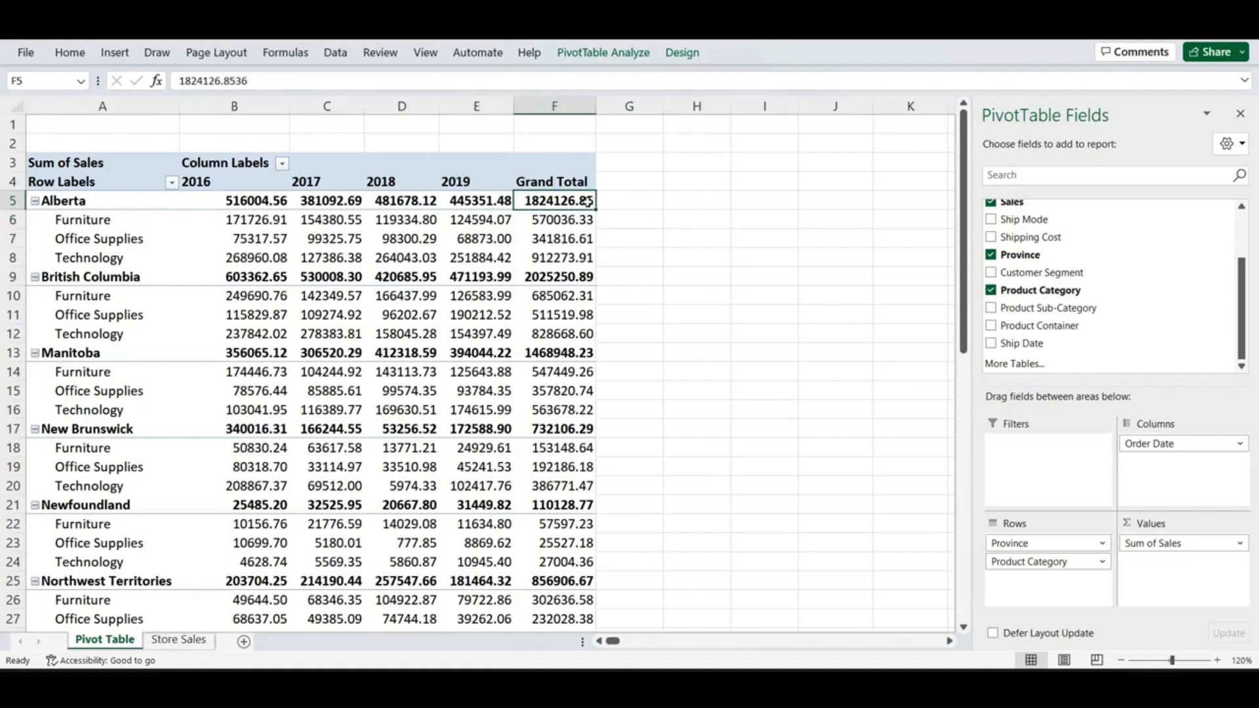
{"action": "mouse_move", "coordinate": [582, 200]}
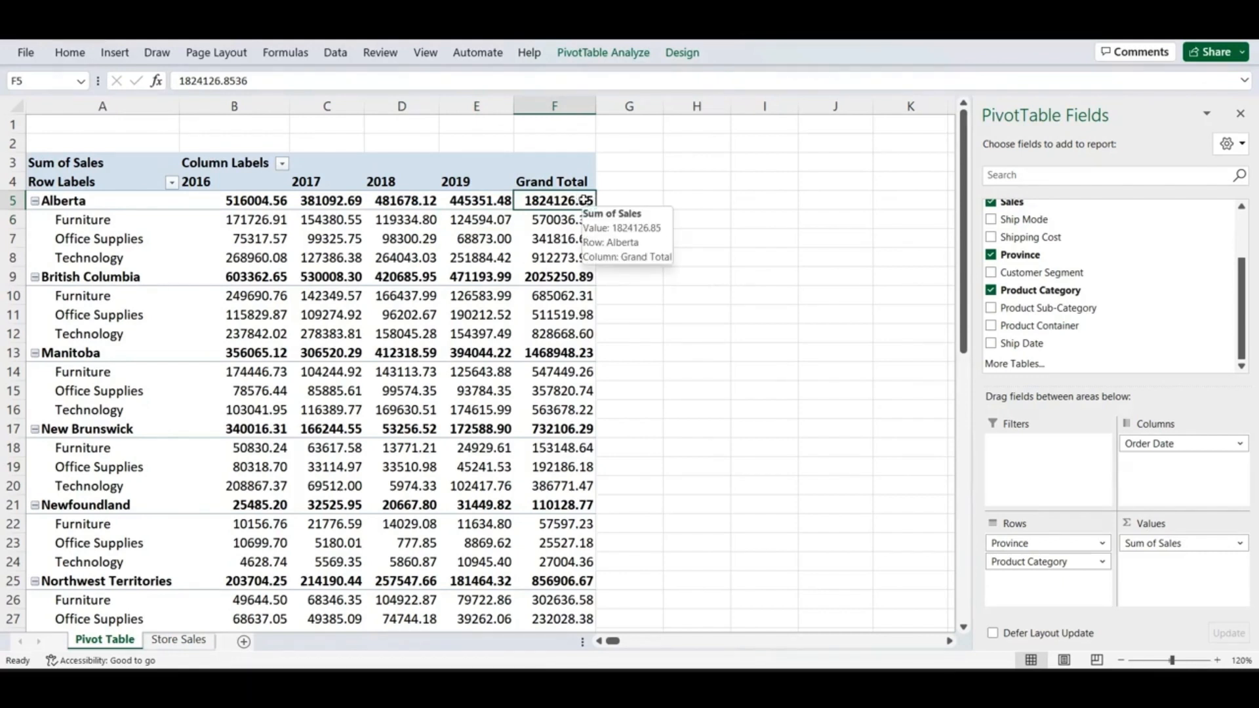
{"action": "left_click_drag", "start_coordinate": [565, 221], "coordinate": [565, 260]}
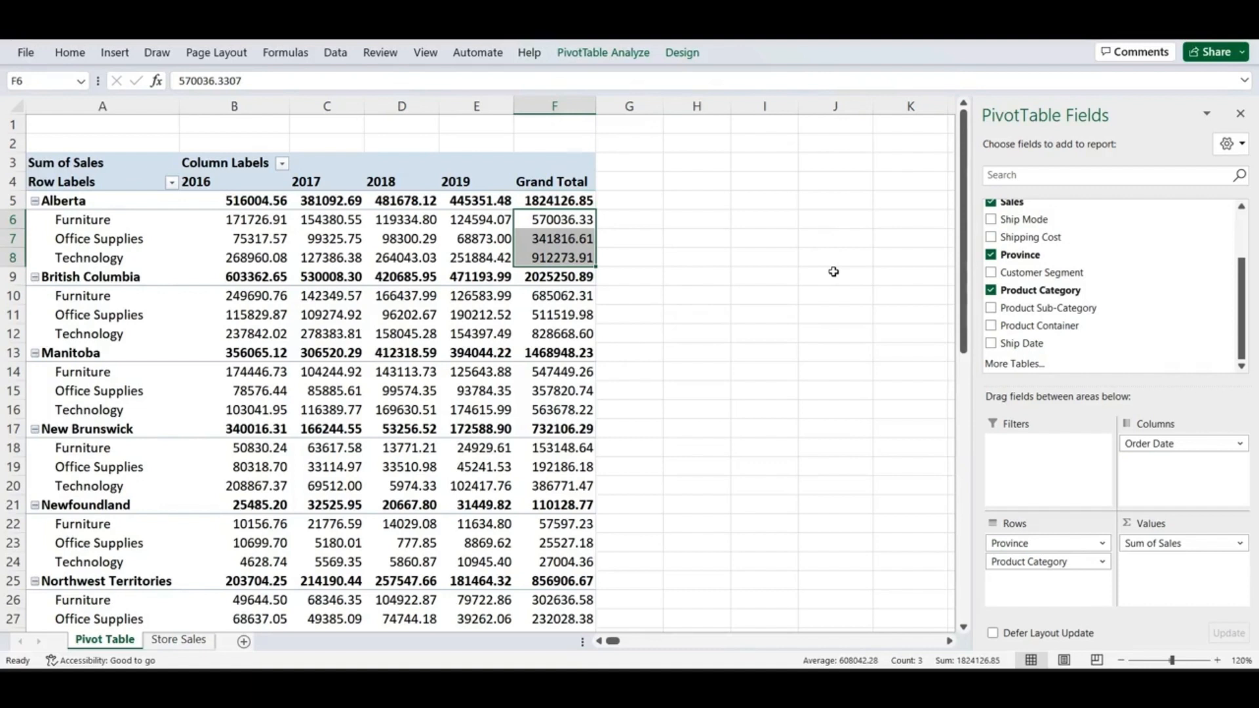
Step: Filter the pivot table's column labels to show only 2018
{"action": "left_click", "coordinate": [283, 165]}
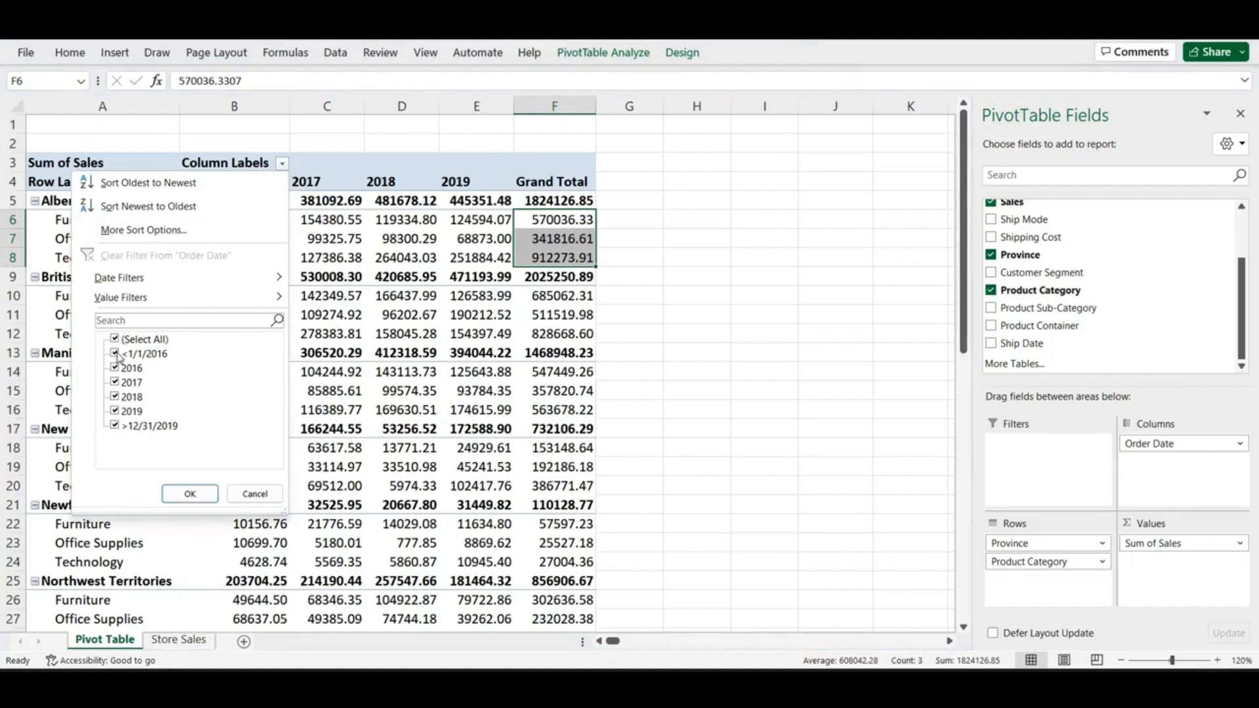
{"action": "left_click", "coordinate": [115, 340]}
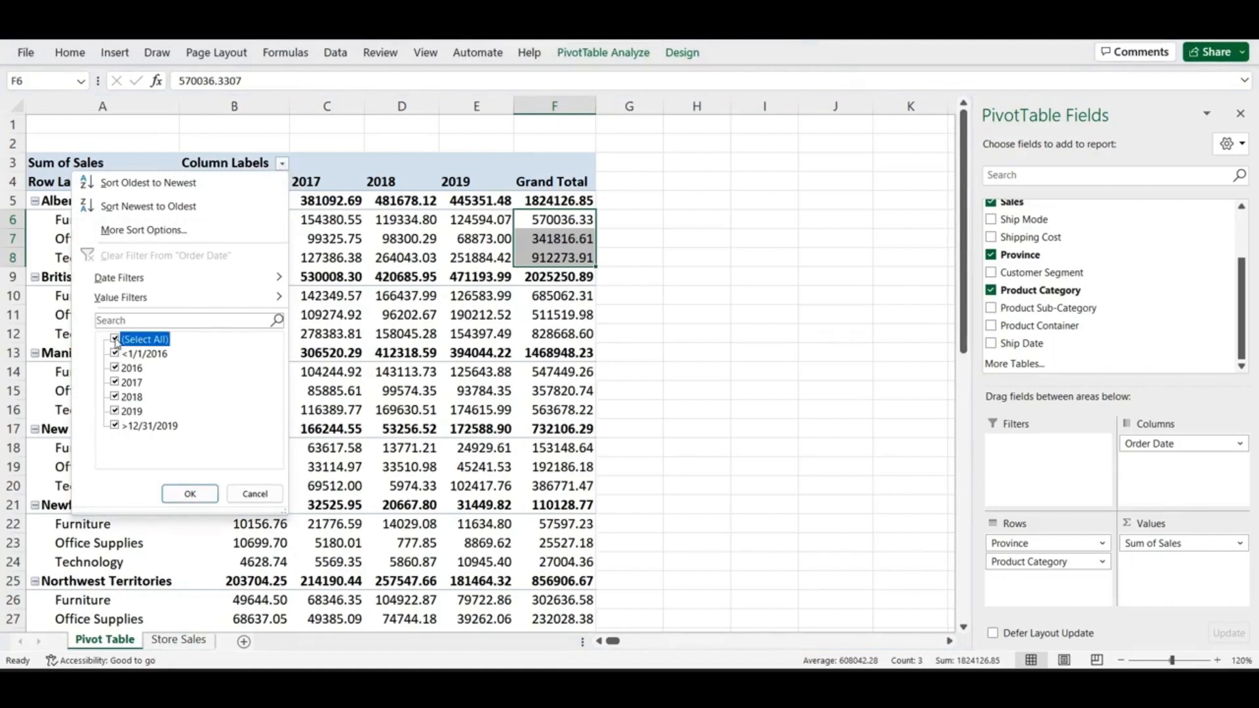
{"action": "left_click", "coordinate": [117, 398]}
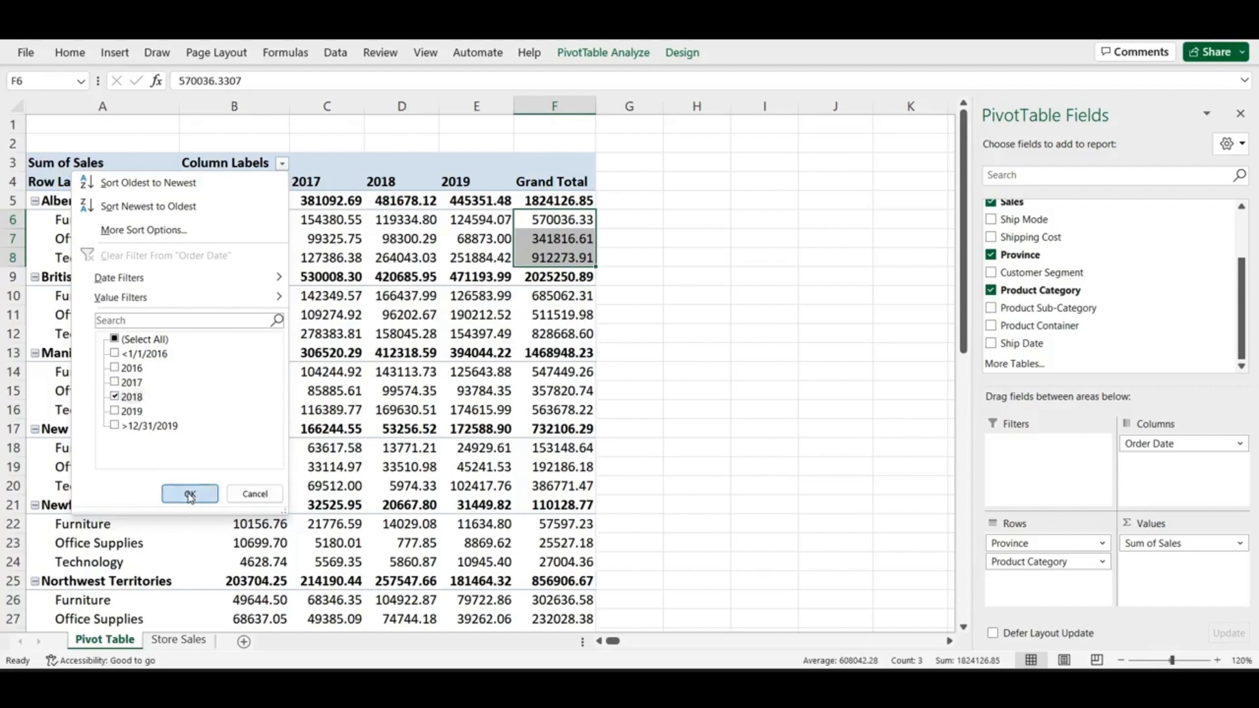
{"action": "left_click", "coordinate": [190, 495]}
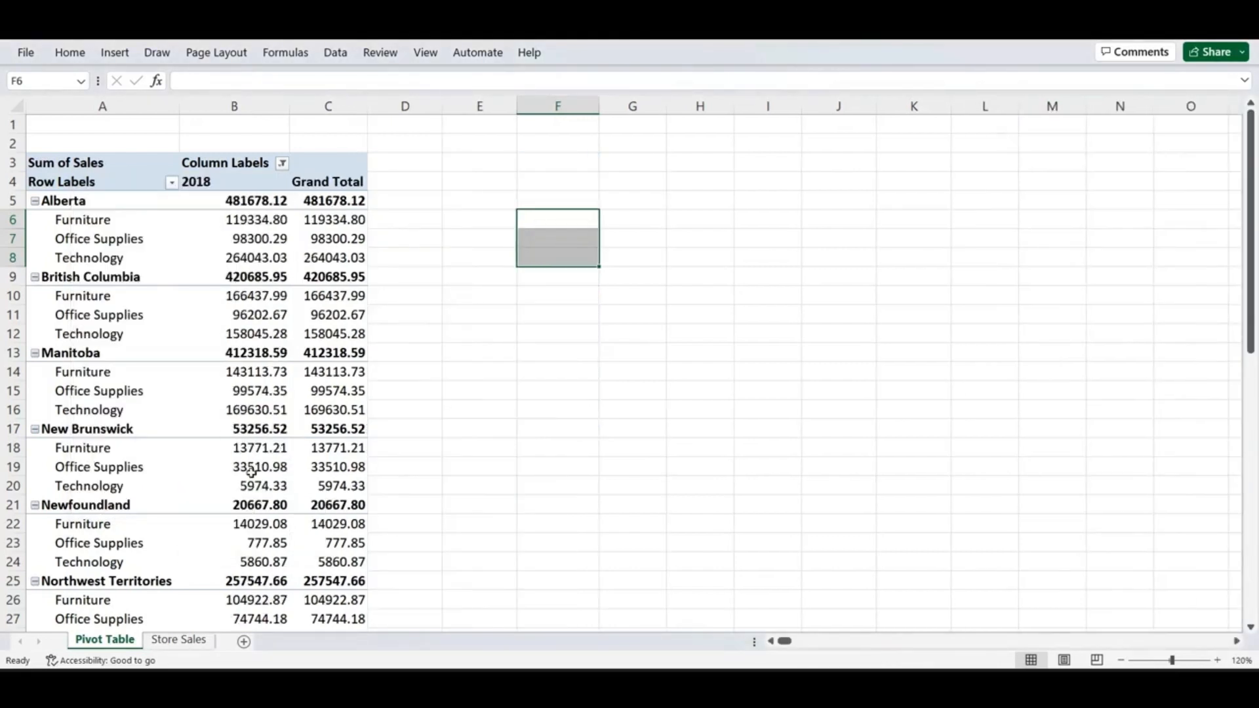
{"action": "left_click", "coordinate": [444, 215]}
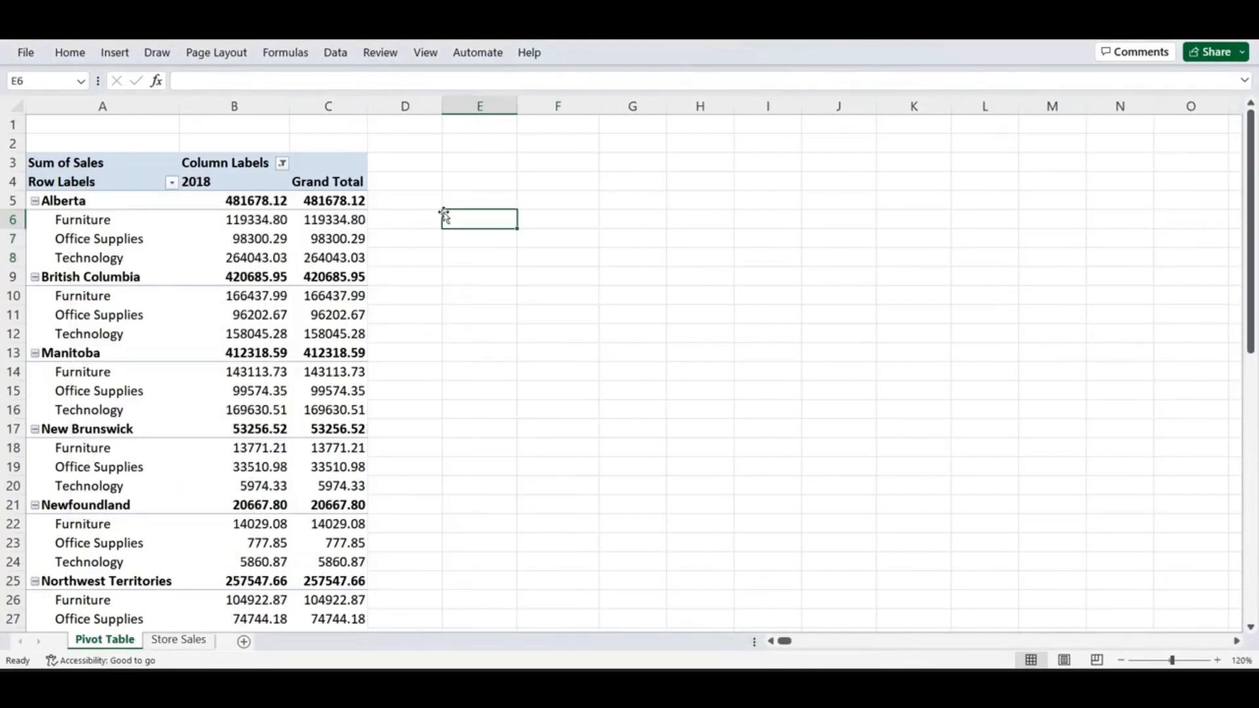
Step: Add 2019 to the column label filter alongside 2018
{"action": "left_click", "coordinate": [283, 165]}
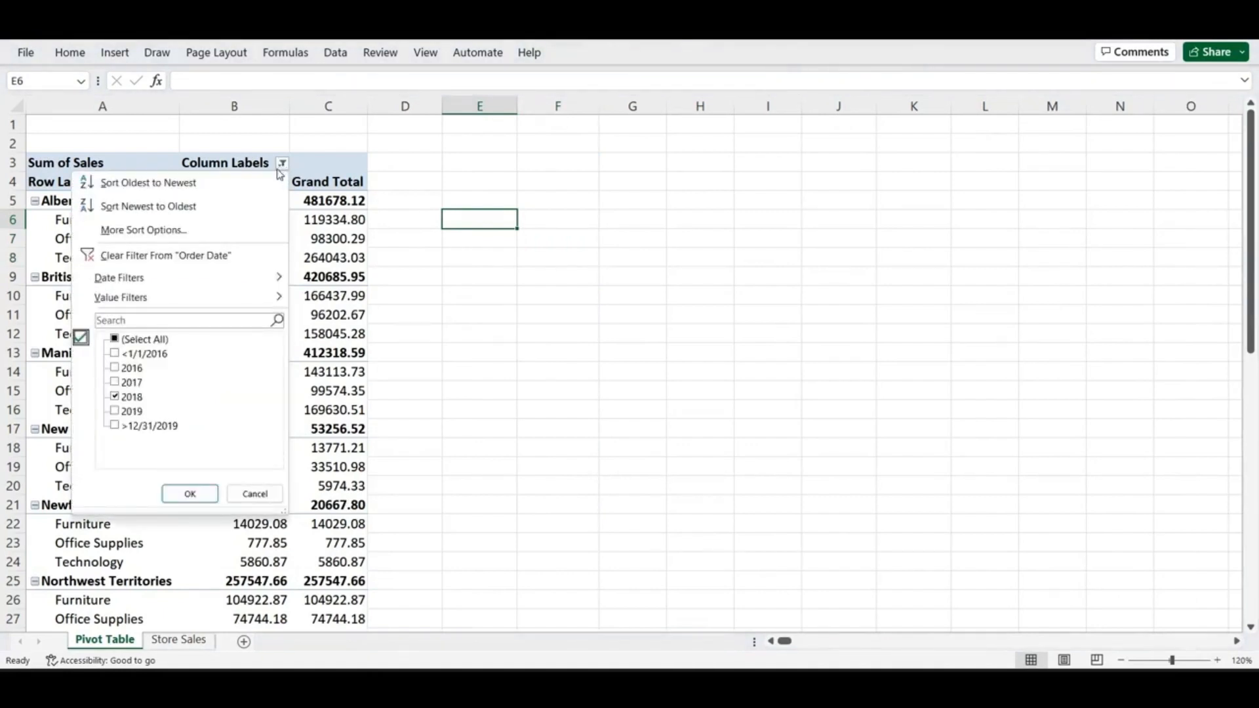
{"action": "left_click", "coordinate": [115, 412]}
{"action": "left_click", "coordinate": [190, 495]}
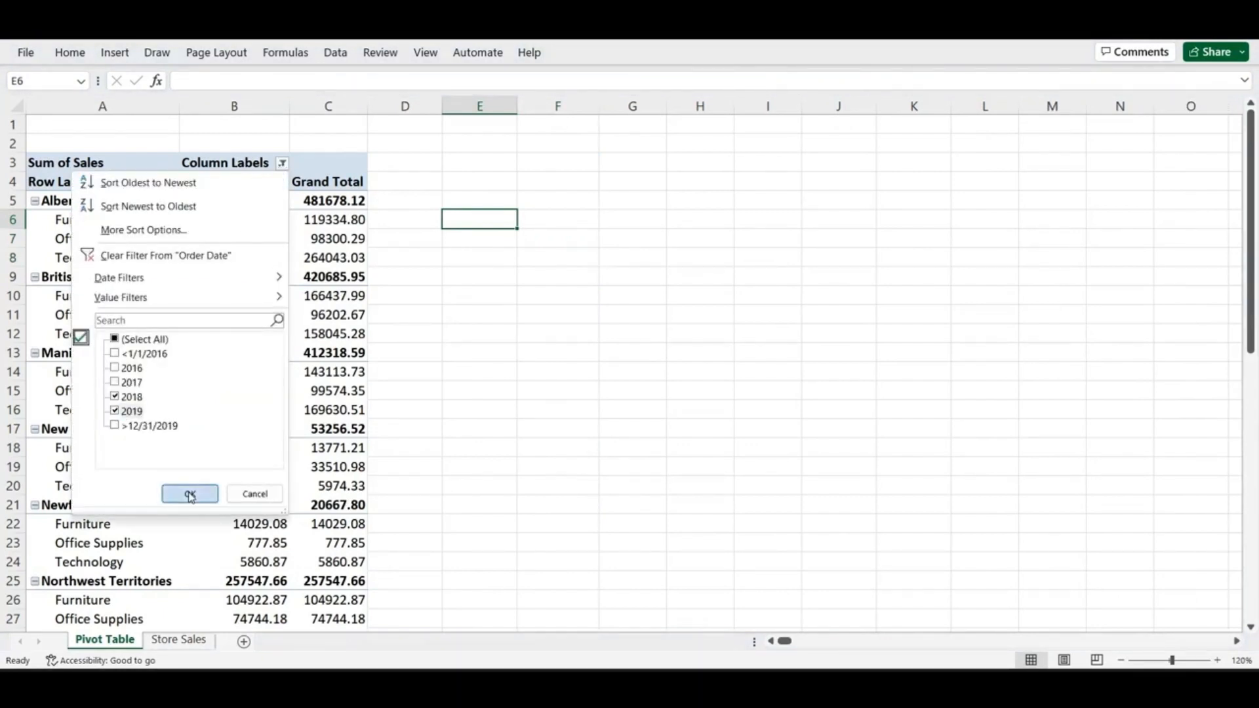
{"action": "mouse_move", "coordinate": [358, 473]}
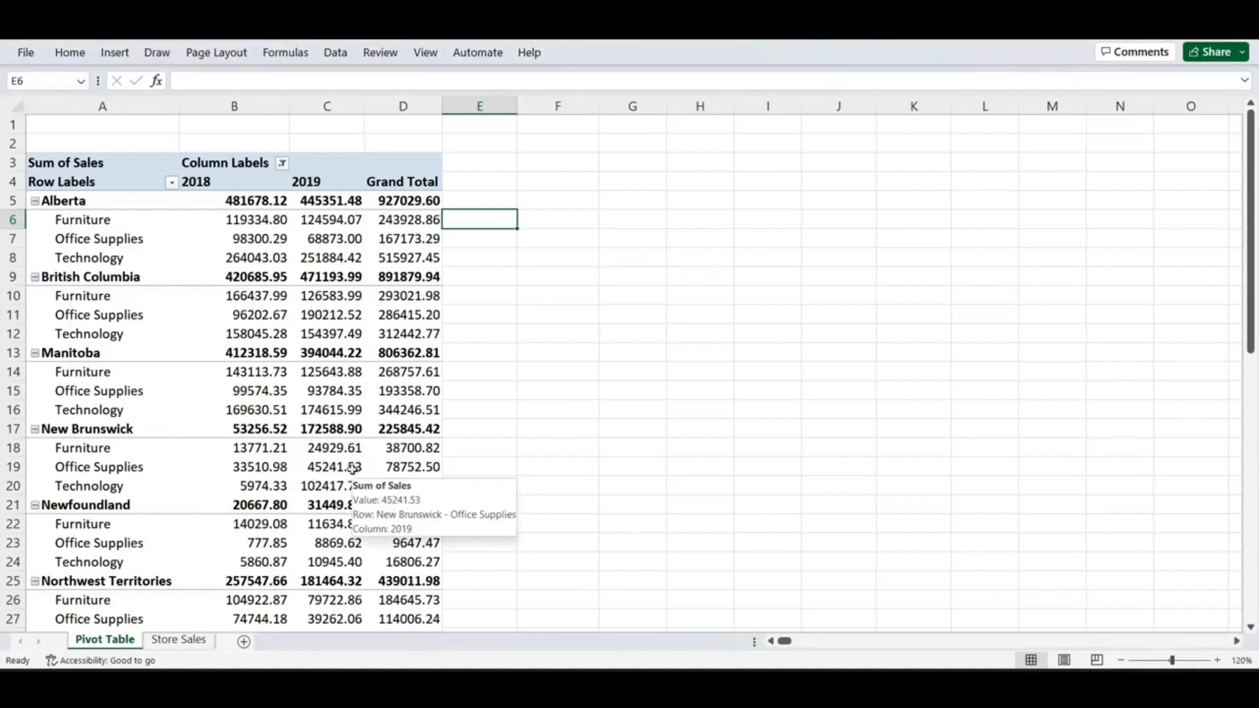
Step: Reselect all order dates in the column label filter to bring back every year
{"action": "left_click", "coordinate": [283, 165]}
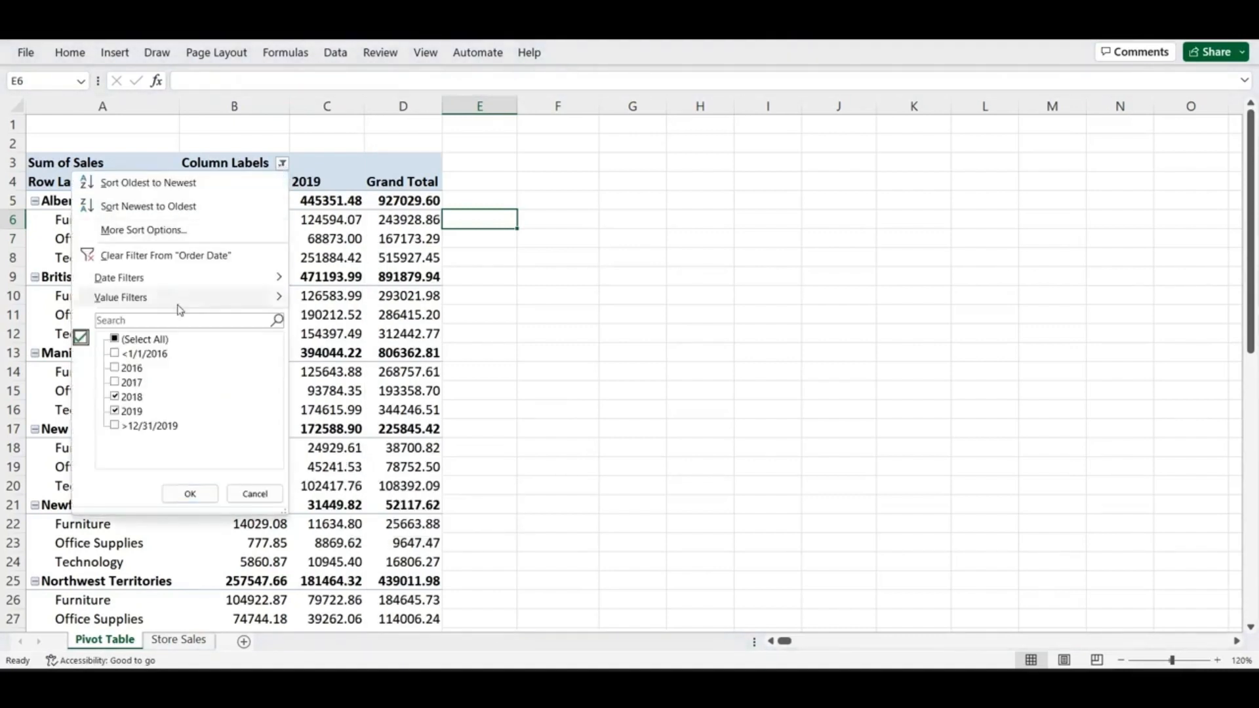
{"action": "left_click", "coordinate": [115, 339]}
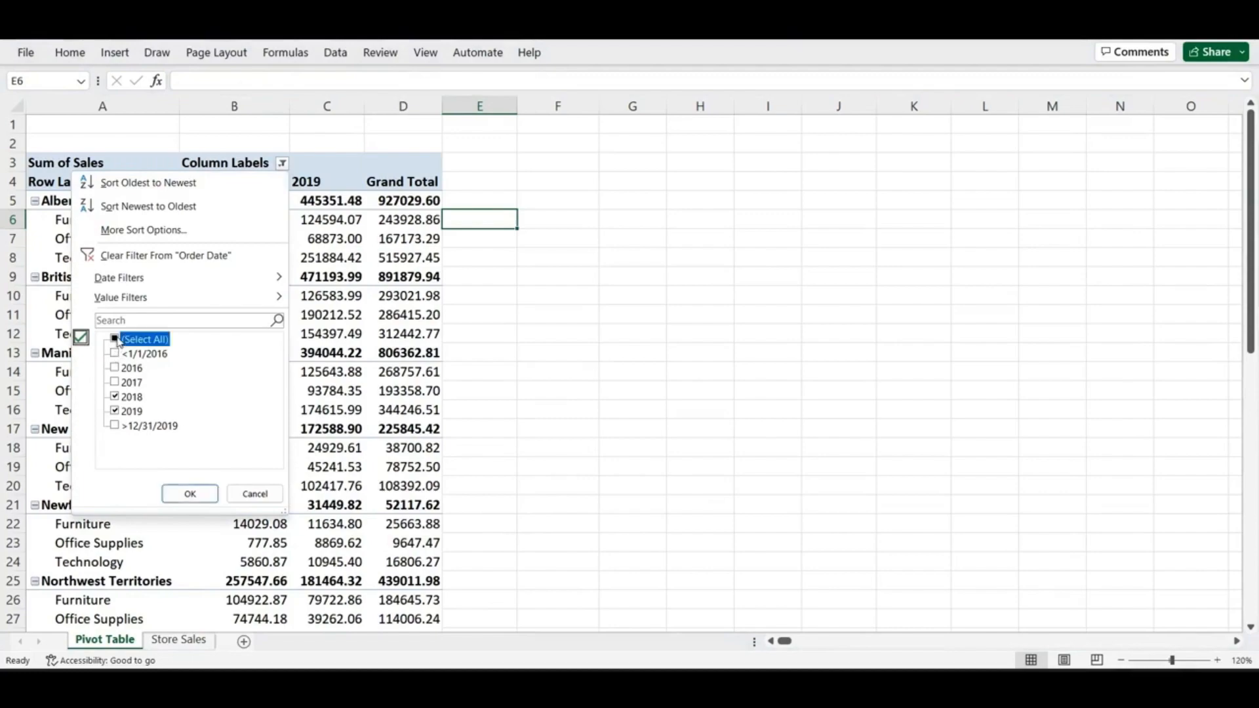
{"action": "left_click", "coordinate": [189, 494]}
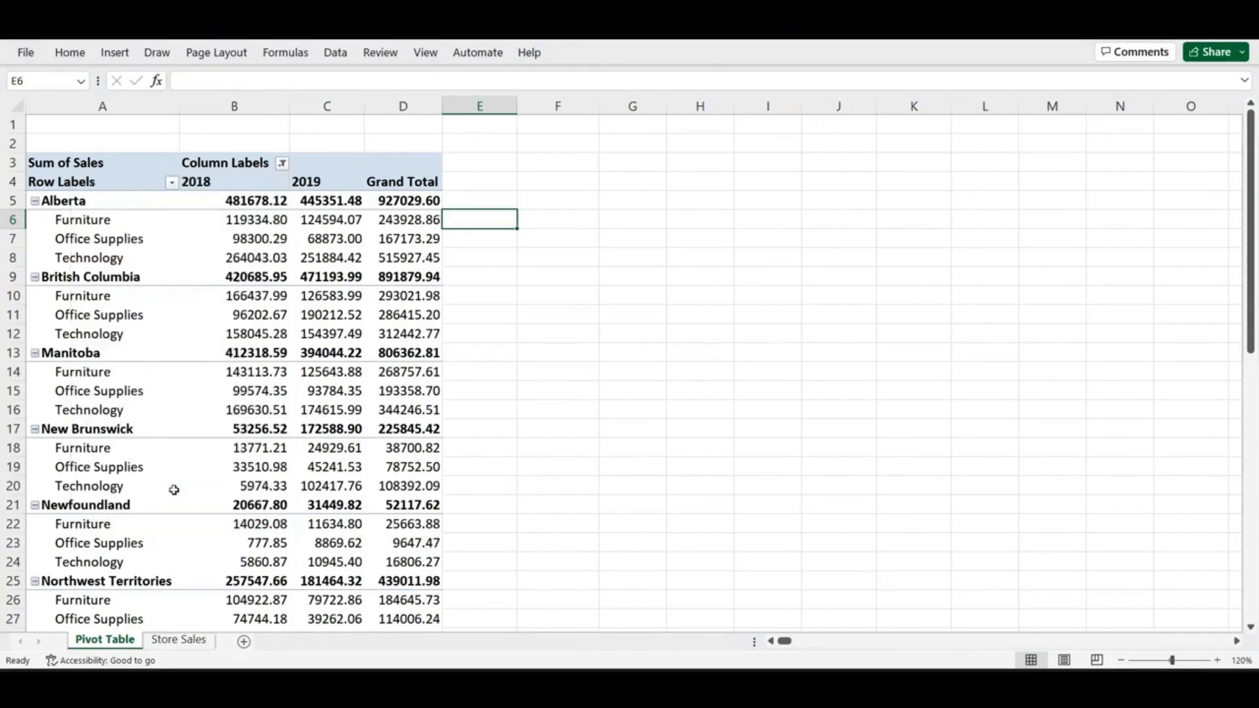
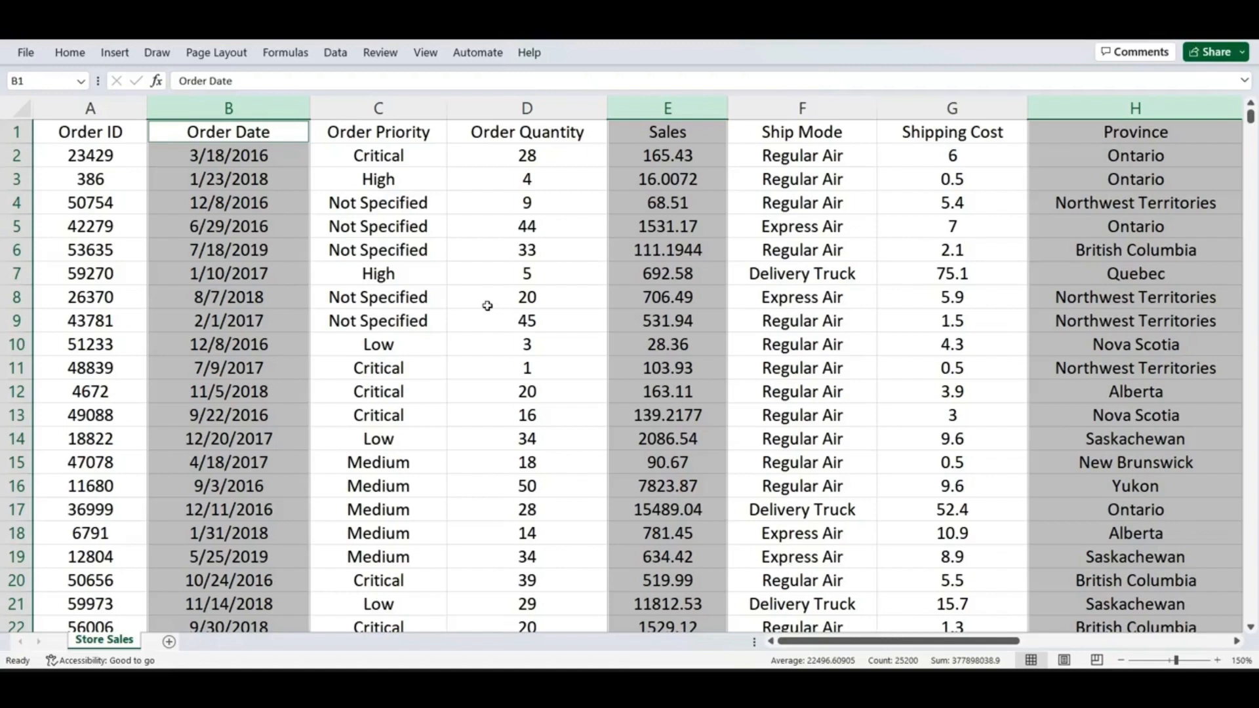
Step: Create a pivot table on a new worksheet from the whole Store Sales data range
{"action": "left_click", "coordinate": [501, 196]}
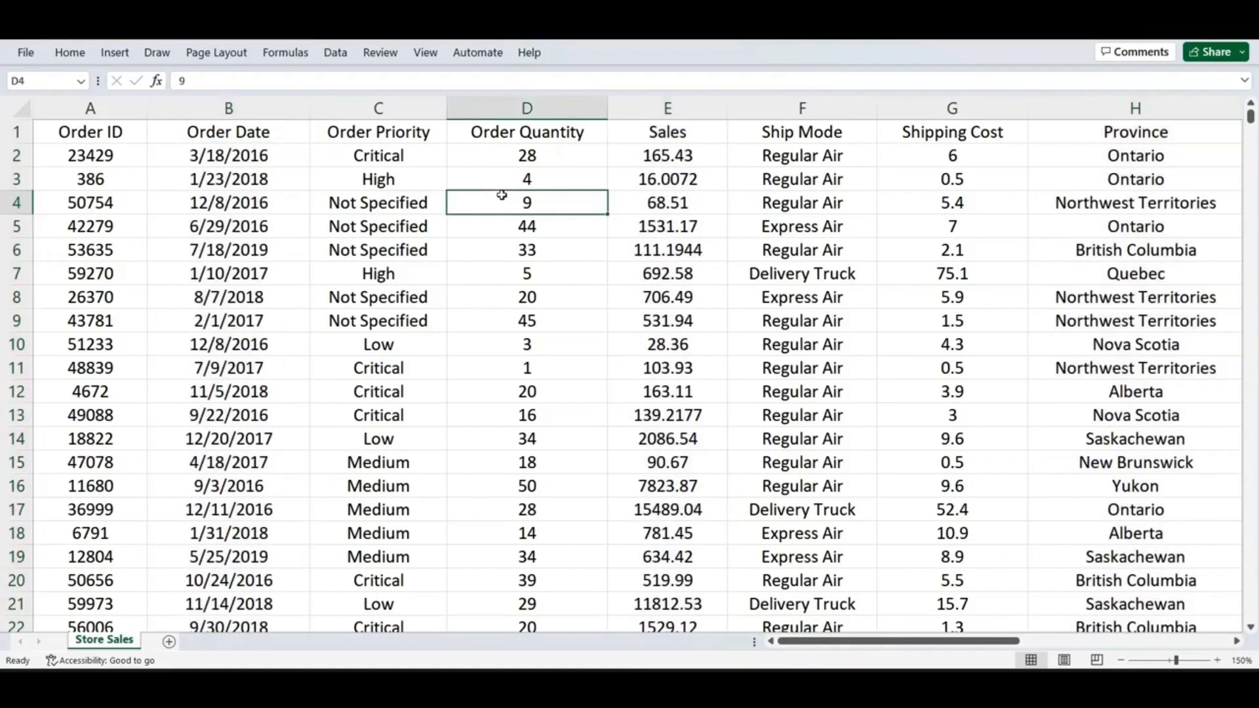
{"action": "left_click", "coordinate": [131, 54]}
{"action": "left_click", "coordinate": [43, 99]}
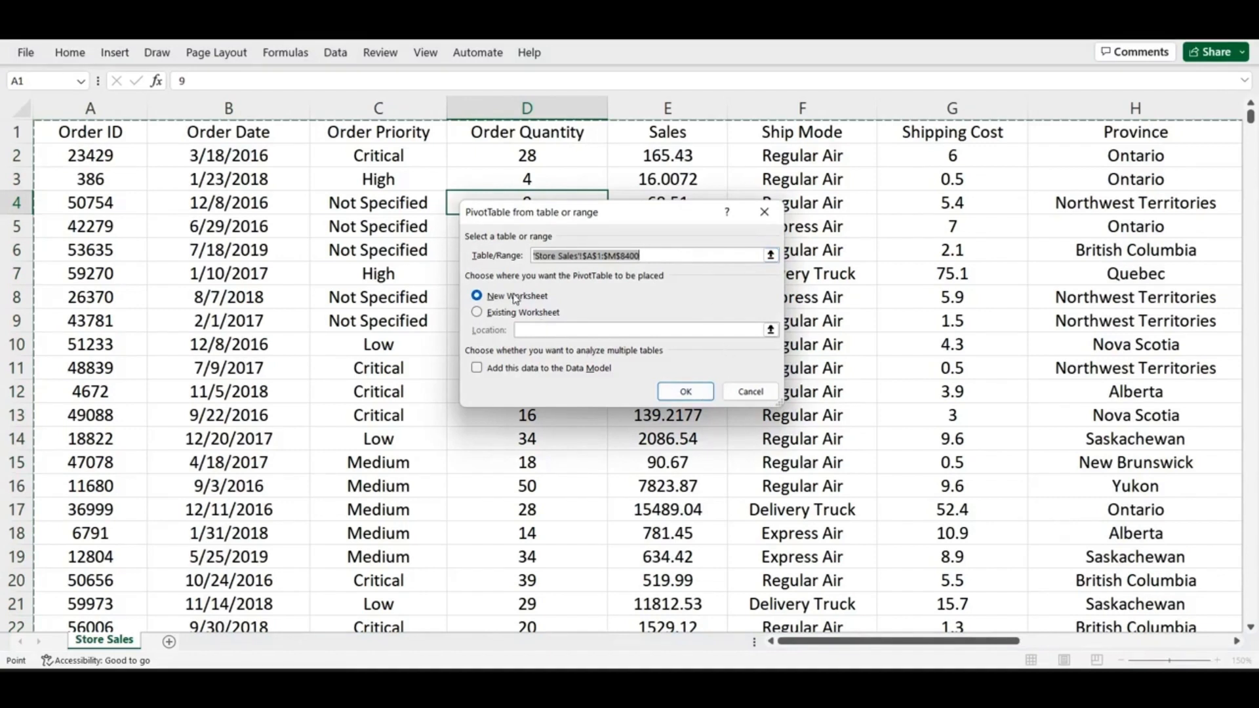
{"action": "left_click", "coordinate": [685, 392]}
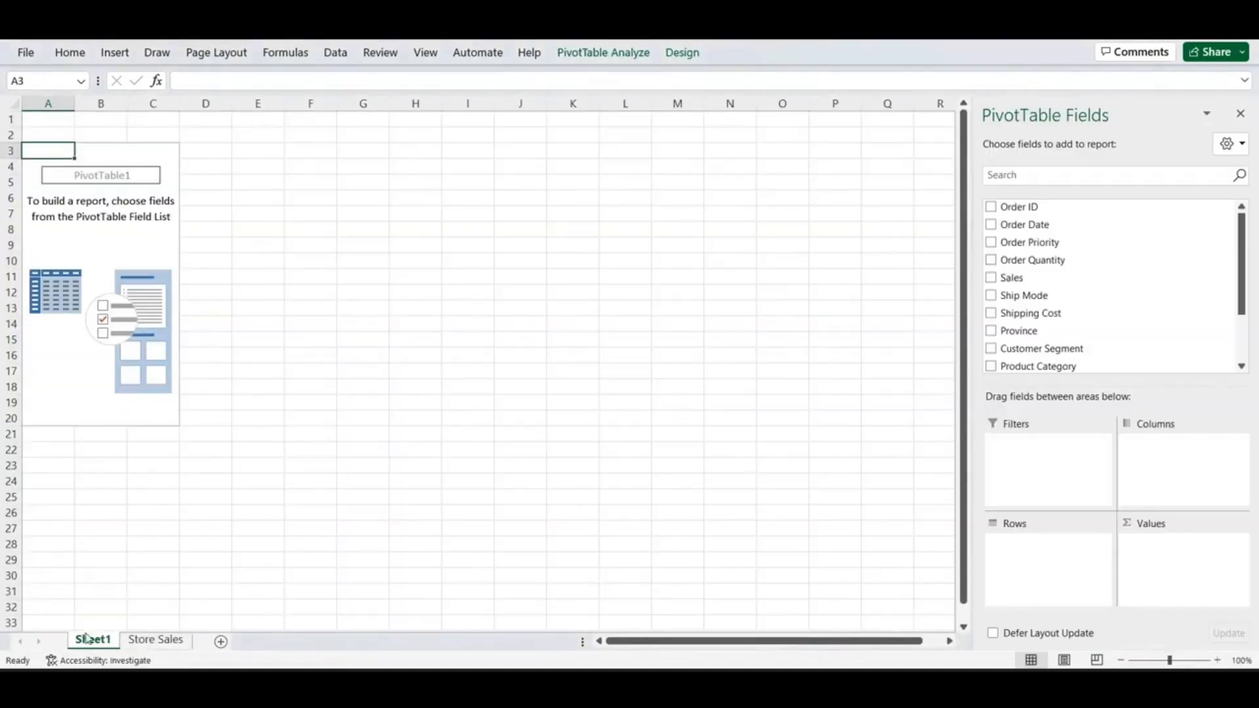
Step: Place Province in the new pivot table's columns and Order Date in its rows
{"action": "left_click", "coordinate": [1218, 660]}
{"action": "left_click", "coordinate": [1218, 660]}
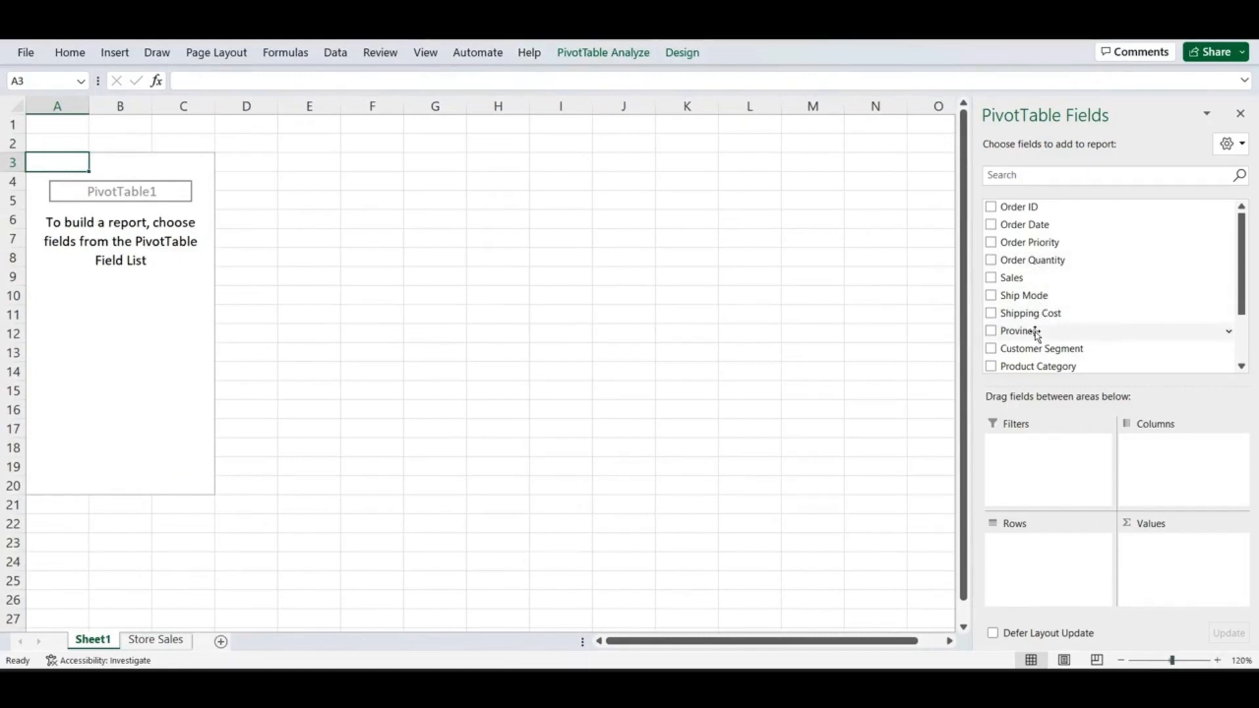
{"action": "left_click_drag", "start_coordinate": [1037, 334], "coordinate": [1169, 461]}
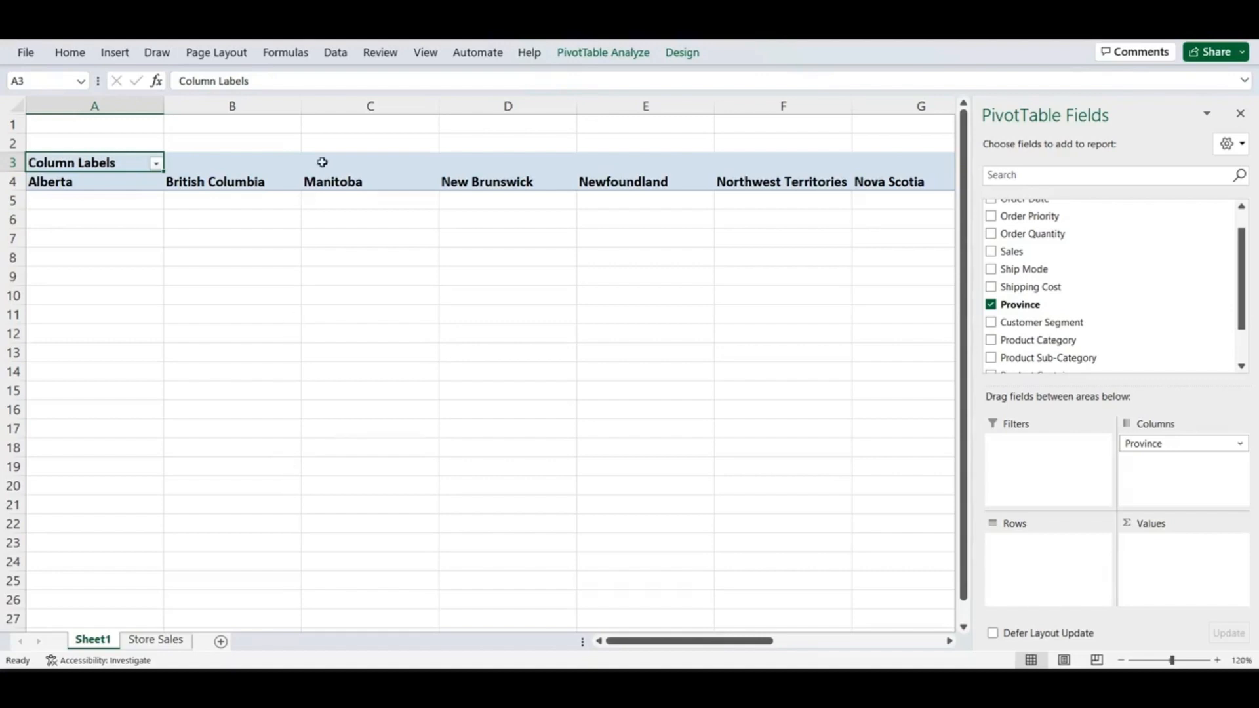
{"action": "scroll", "coordinate": [1189, 305], "scroll_direction": "up", "scroll_amount": 2}
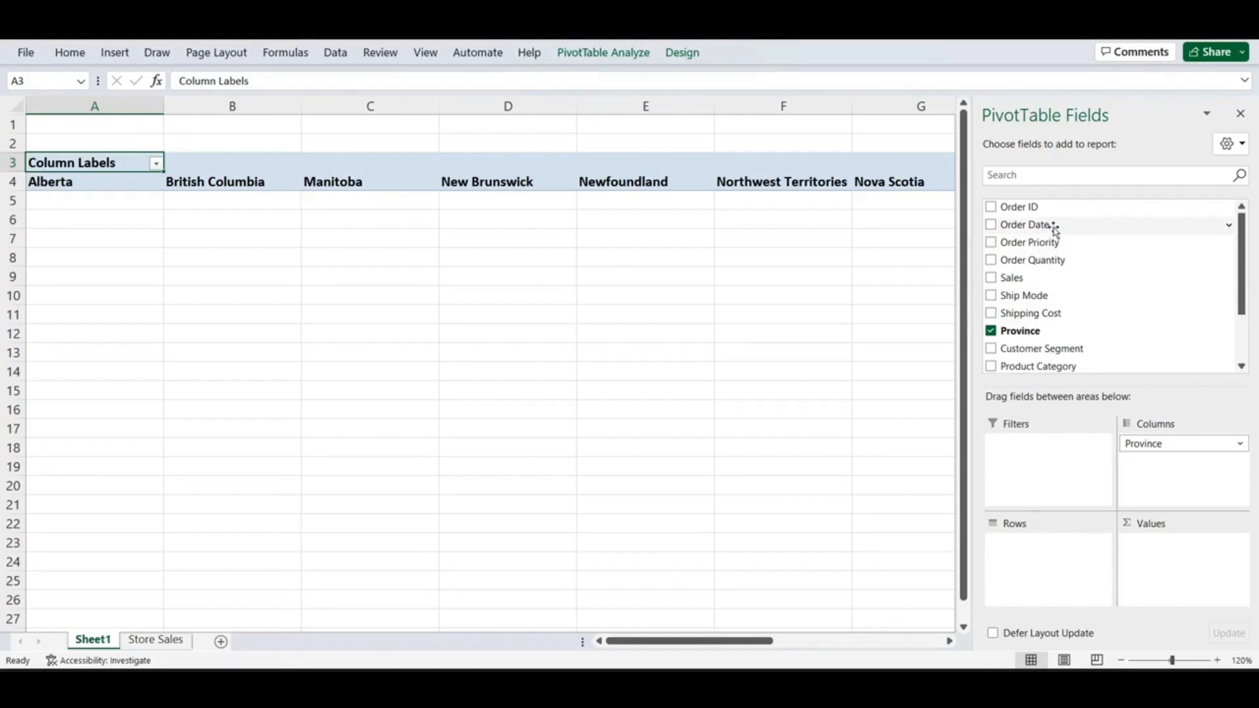
{"action": "left_click_drag", "start_coordinate": [1055, 230], "coordinate": [1044, 561]}
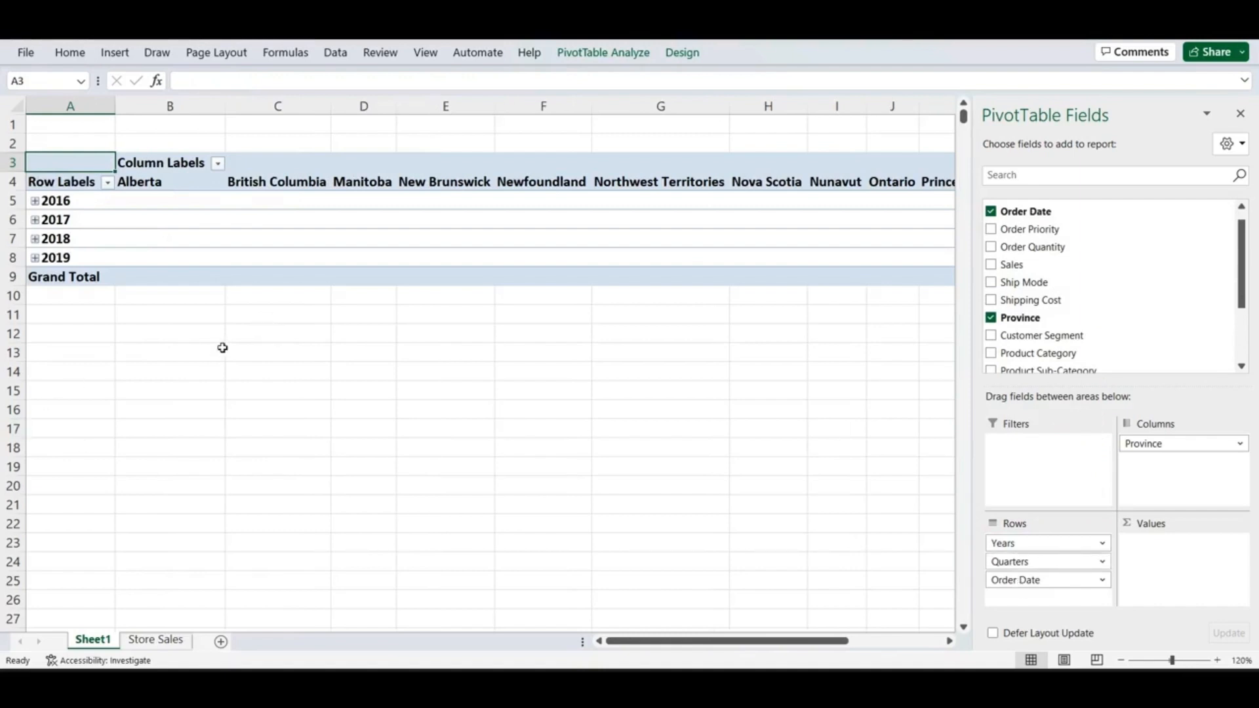
Step: Group the pivot table's row dates by months and years, leaving out the quarters
{"action": "right_click", "coordinate": [60, 221]}
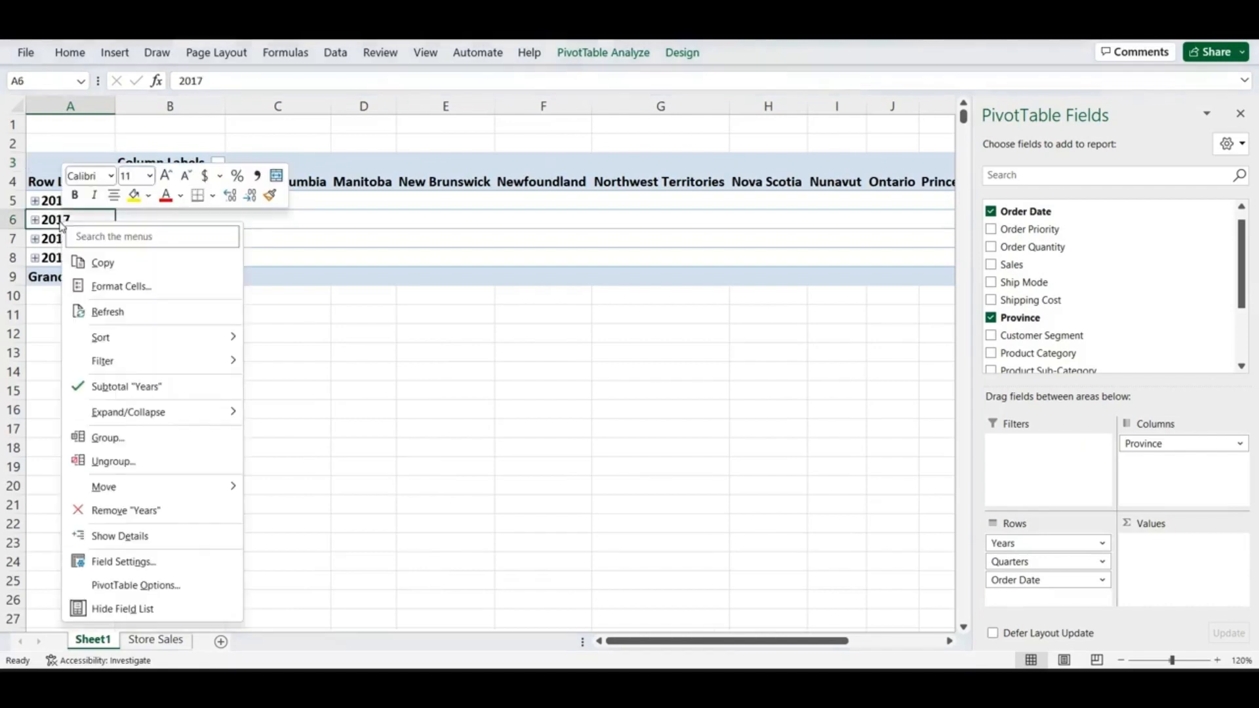
{"action": "left_click", "coordinate": [104, 438]}
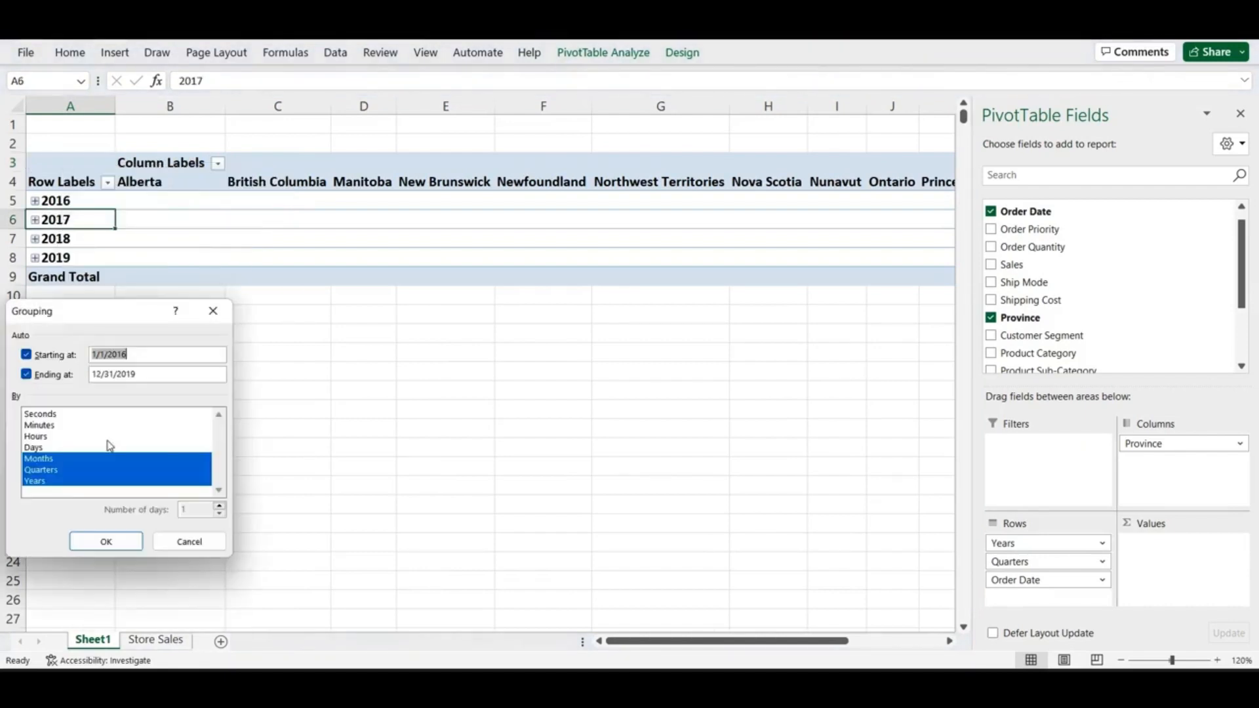
{"action": "left_click", "coordinate": [67, 471]}
{"action": "left_click", "coordinate": [57, 482]}
{"action": "left_click", "coordinate": [57, 484]}
{"action": "left_click", "coordinate": [62, 457]}
{"action": "left_click", "coordinate": [61, 457]}
{"action": "key", "text": "Return"}
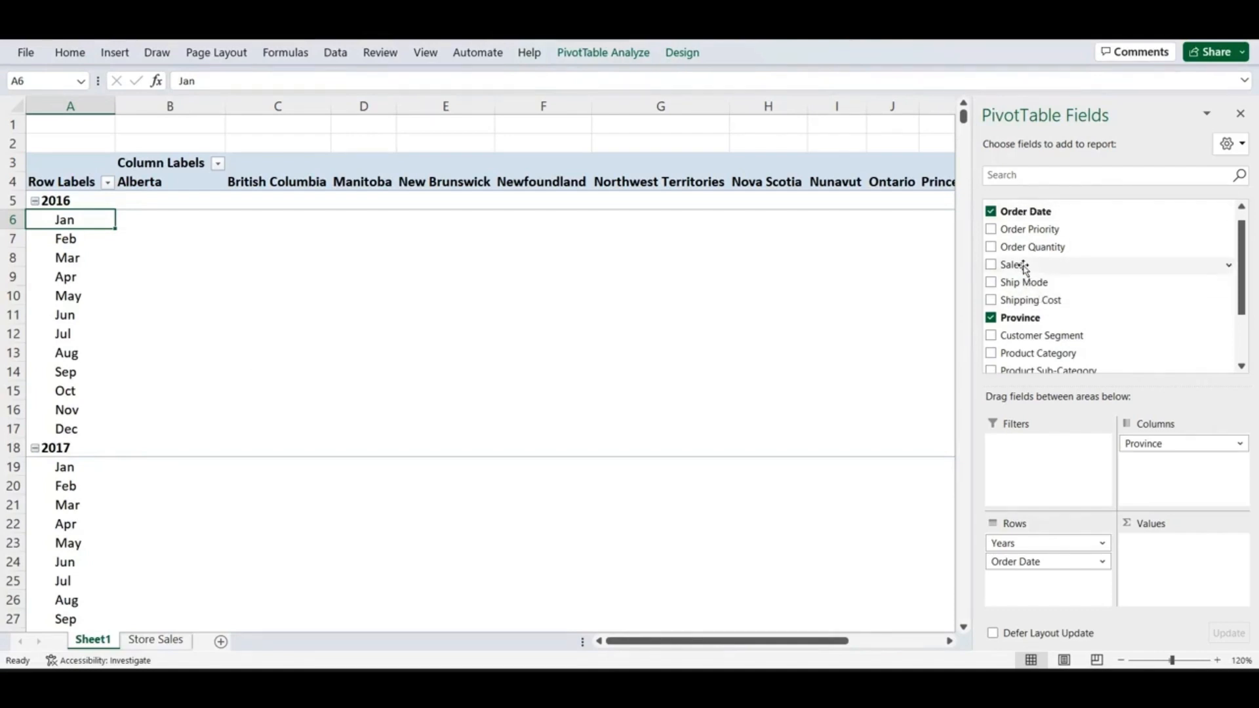
Step: Summarize Sales in the pivot table's values and format all its sales figures as numbers with two decimal places
{"action": "left_click_drag", "start_coordinate": [1025, 268], "coordinate": [1173, 573]}
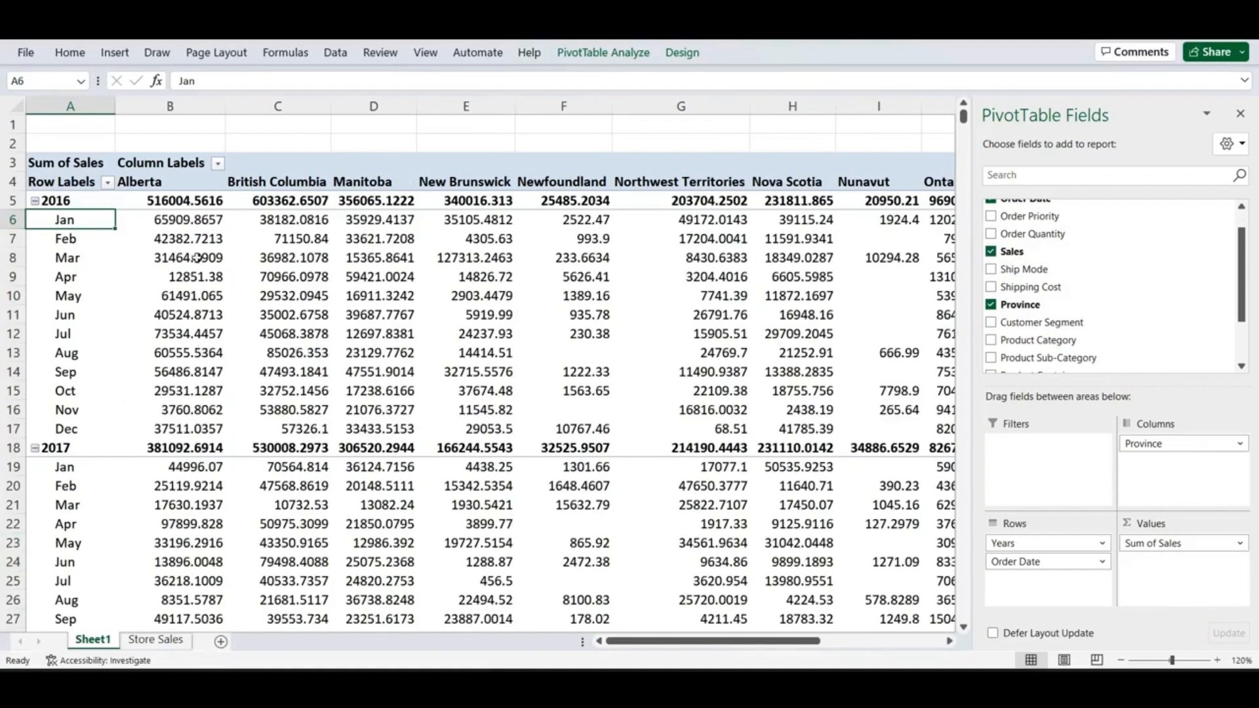
{"action": "left_click_drag", "start_coordinate": [178, 202], "coordinate": [744, 217]}
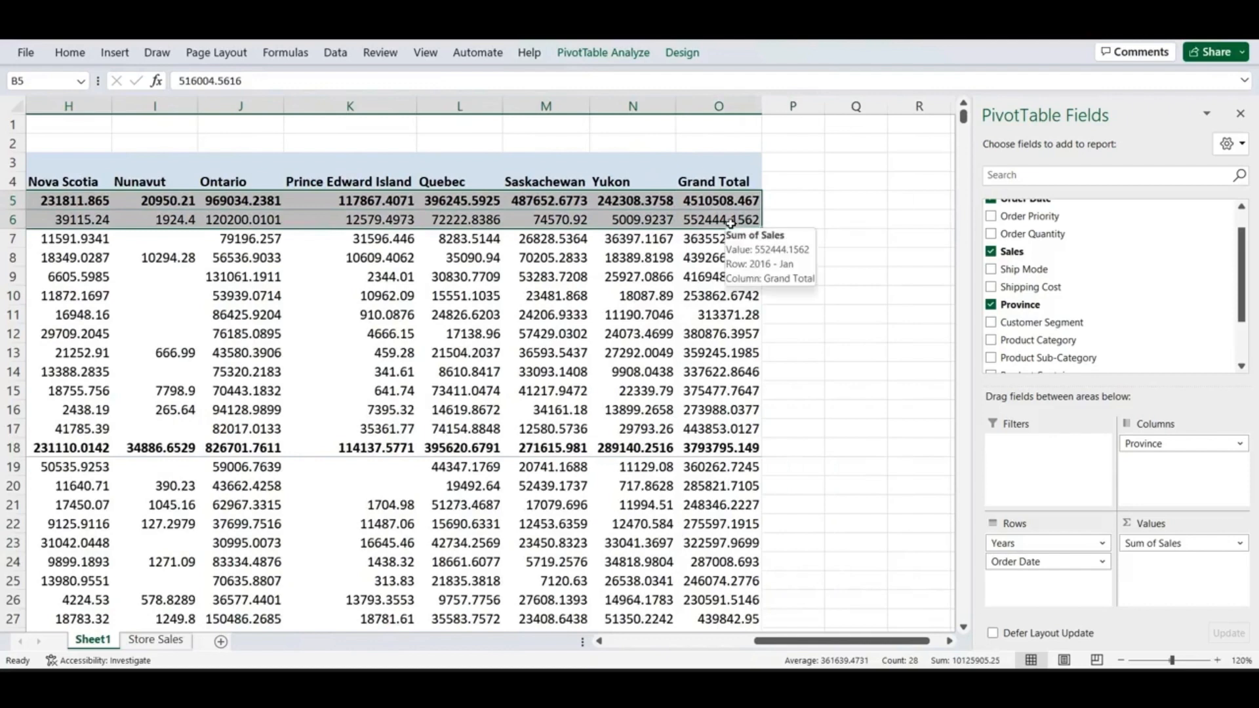
{"action": "key", "text": "ctrl+shift+Down"}
{"action": "right_click", "coordinate": [382, 212]}
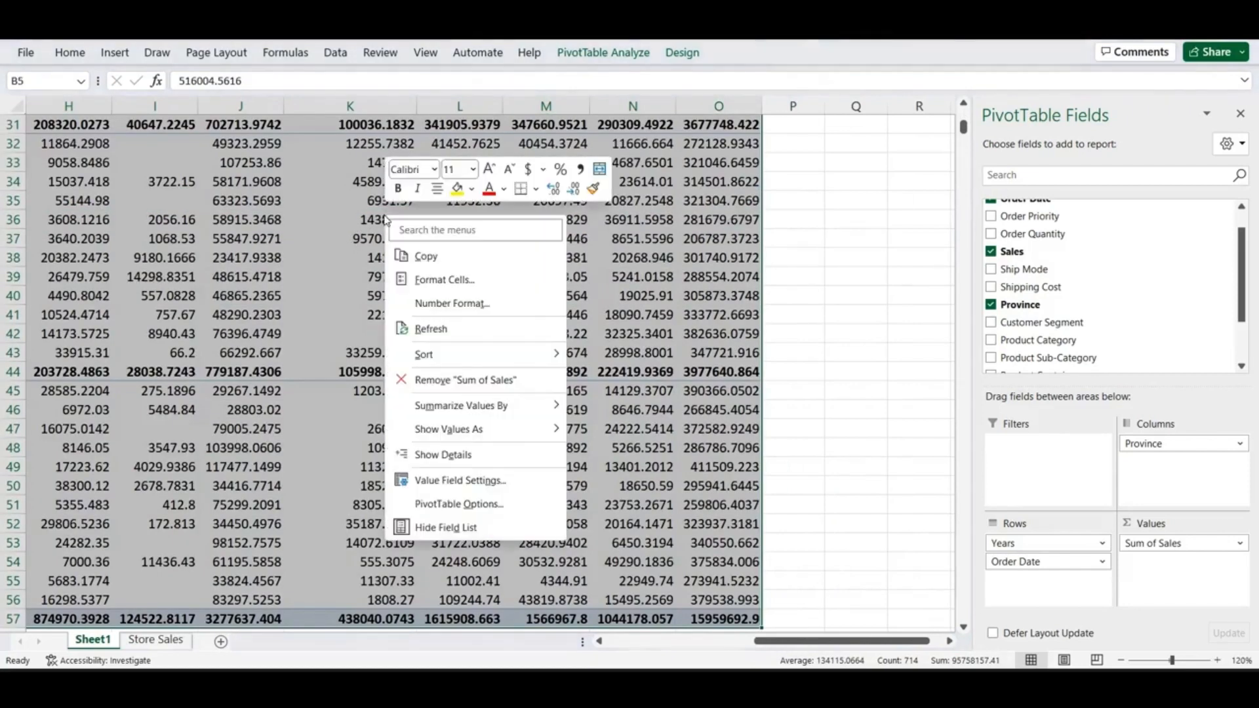
{"action": "left_click", "coordinate": [452, 277]}
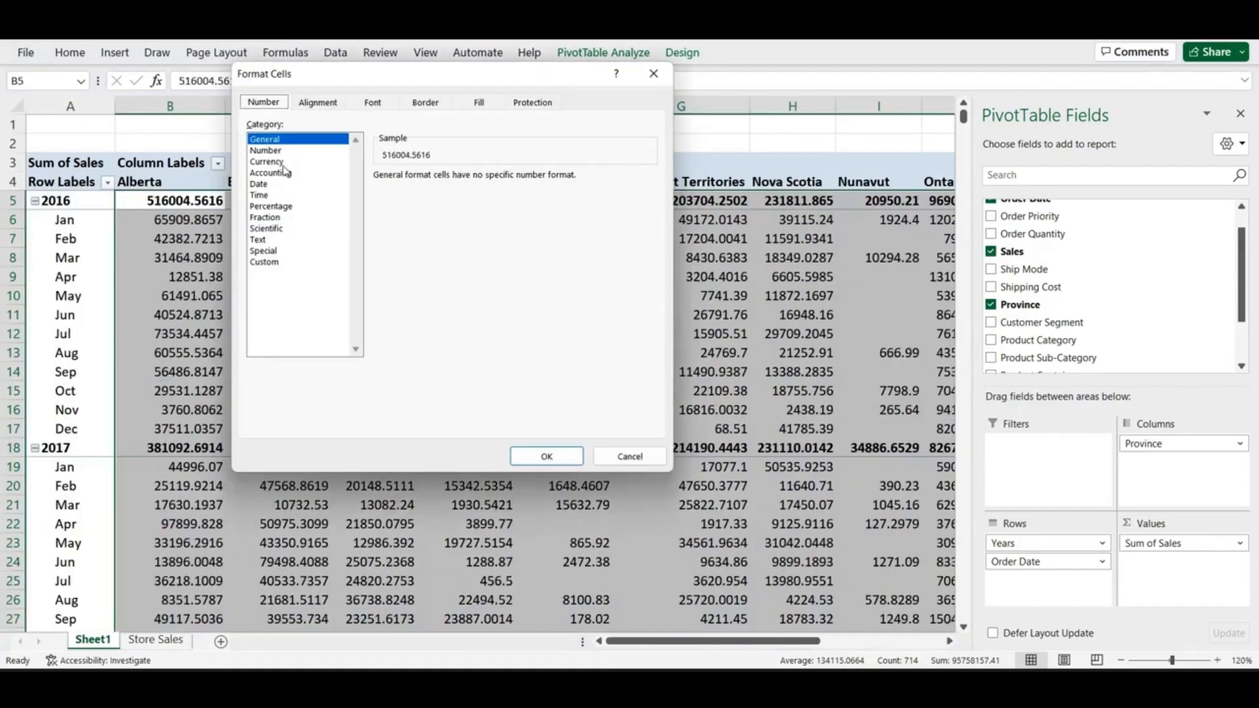
{"action": "left_click", "coordinate": [278, 150]}
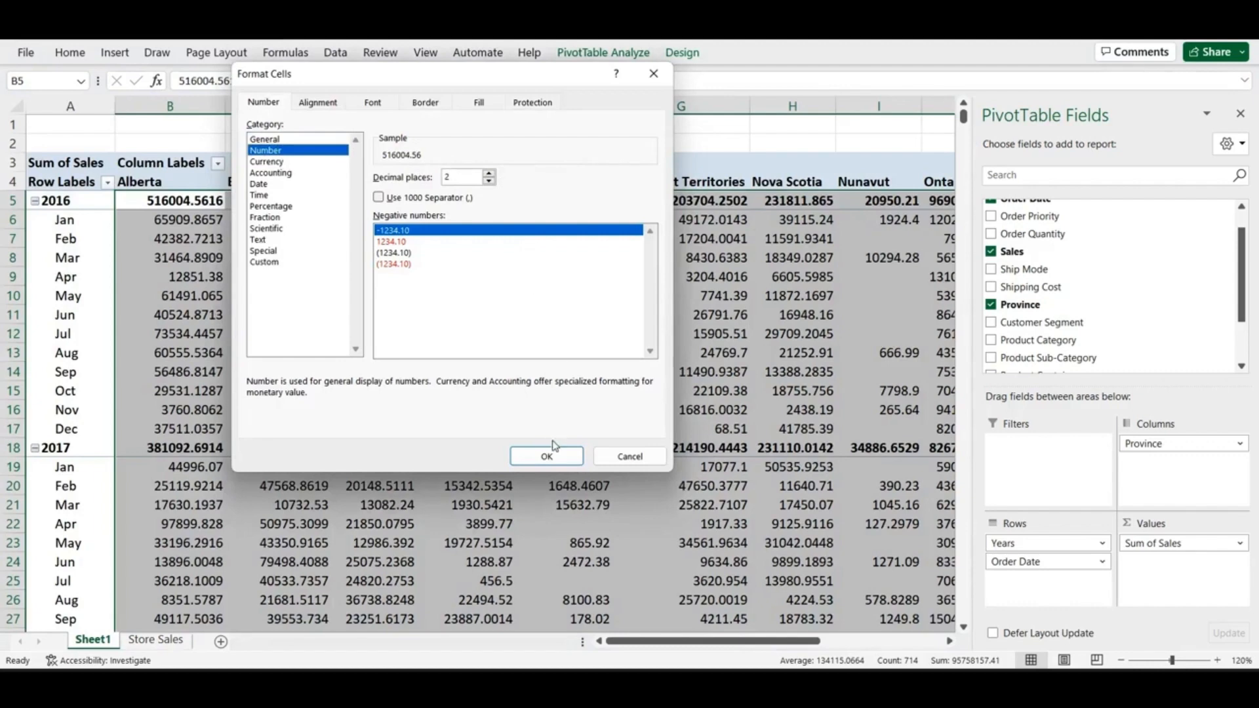
{"action": "left_click", "coordinate": [558, 458]}
{"action": "left_click", "coordinate": [248, 256]}
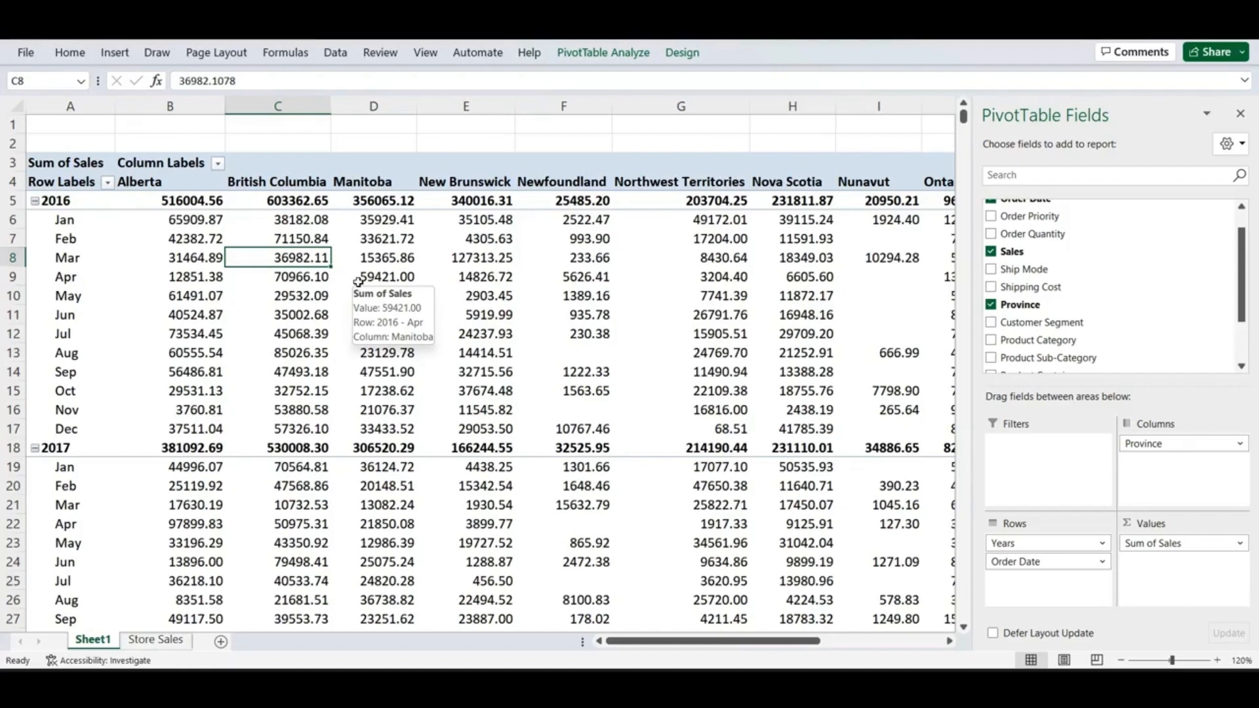
Step: Collapse the 2017, 2018 and 2019 rows, select Alberta's 2016 monthly sales, and hide the PivotTable field list
{"action": "left_click", "coordinate": [35, 448]}
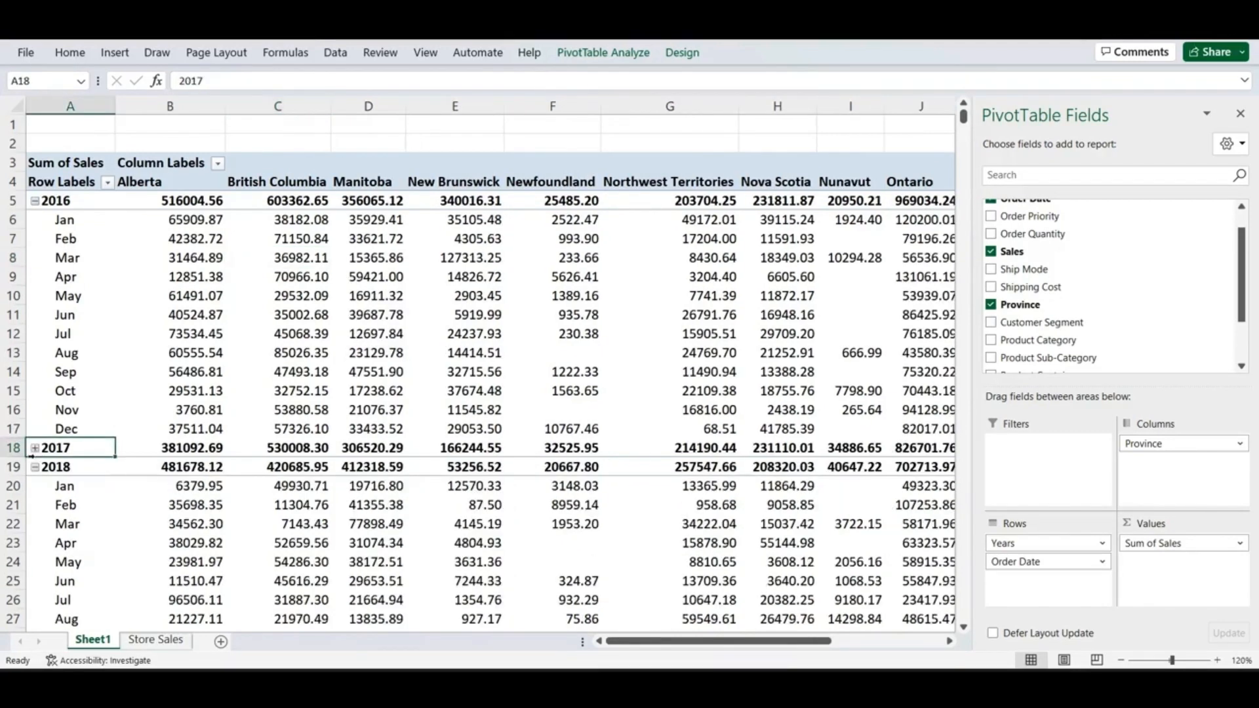
{"action": "left_click", "coordinate": [35, 467]}
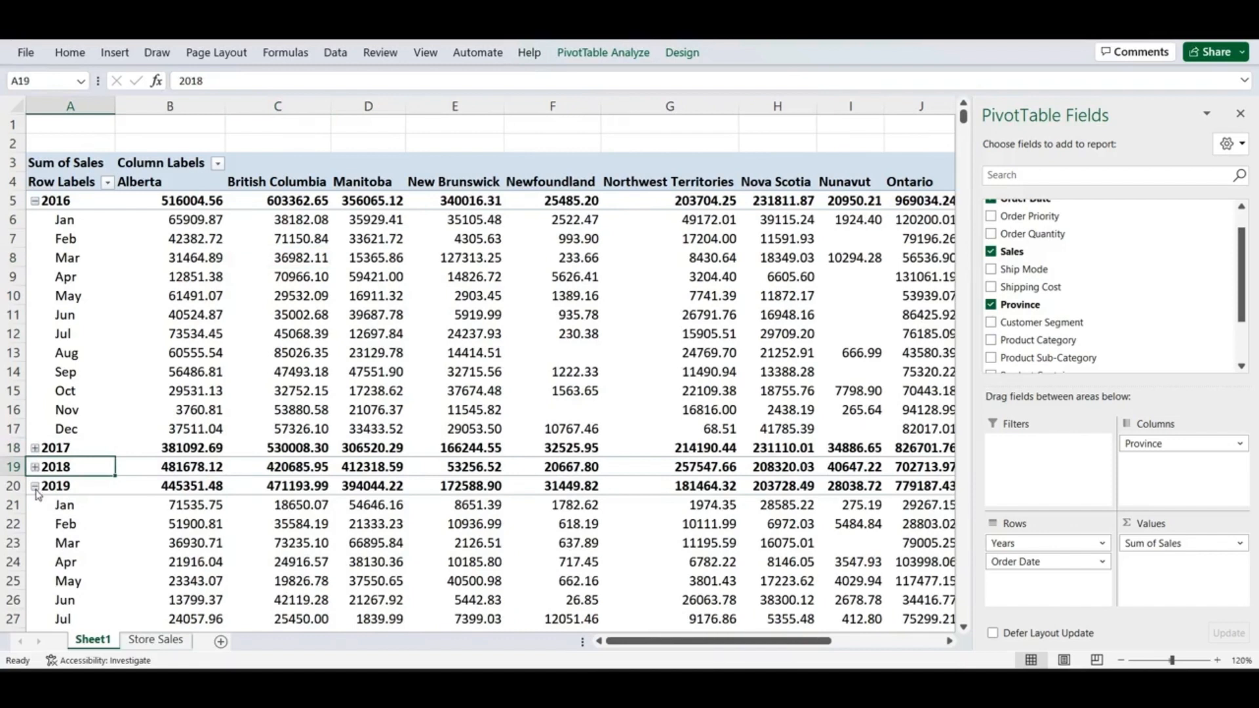
{"action": "left_click", "coordinate": [35, 486]}
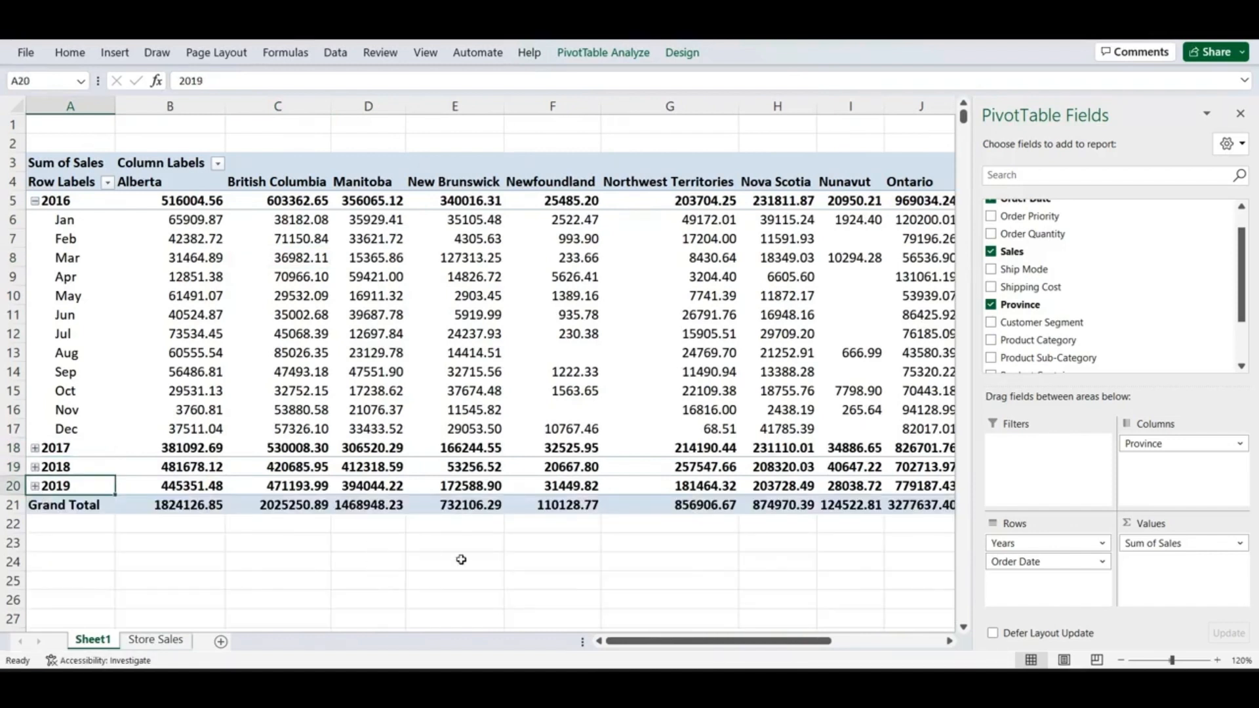
{"action": "left_click_drag", "start_coordinate": [209, 223], "coordinate": [205, 431]}
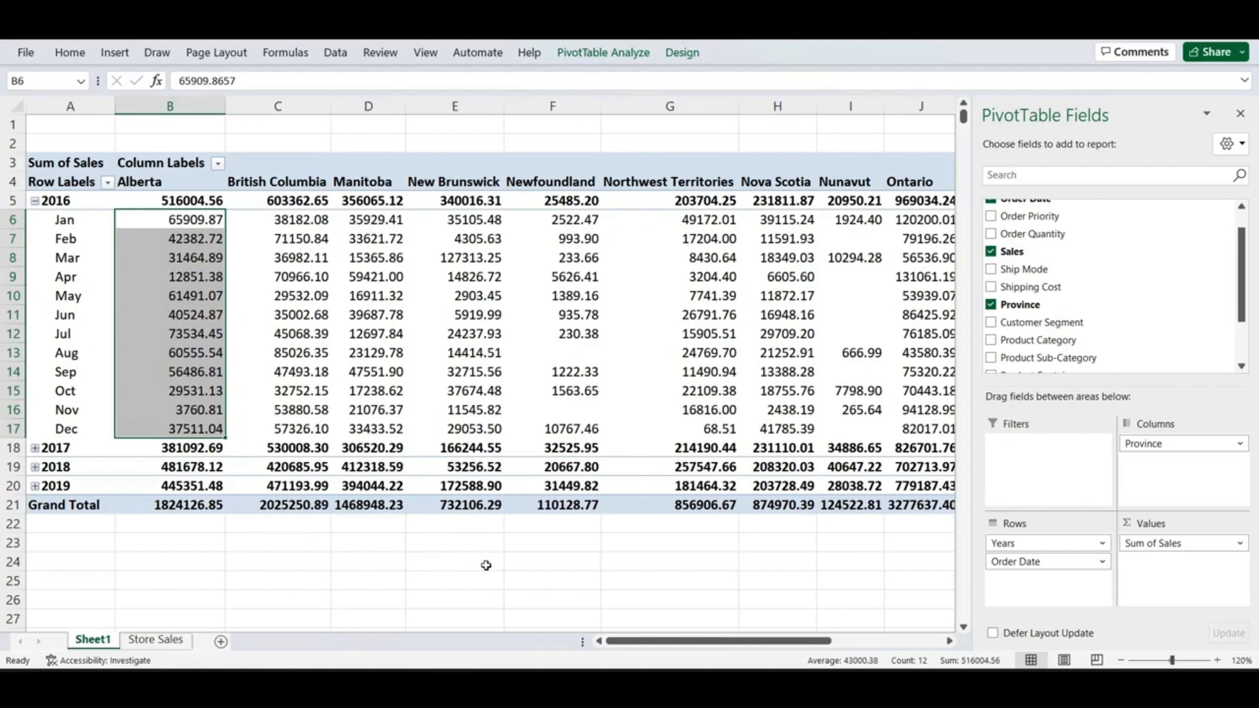
{"action": "left_click", "coordinate": [1241, 115]}
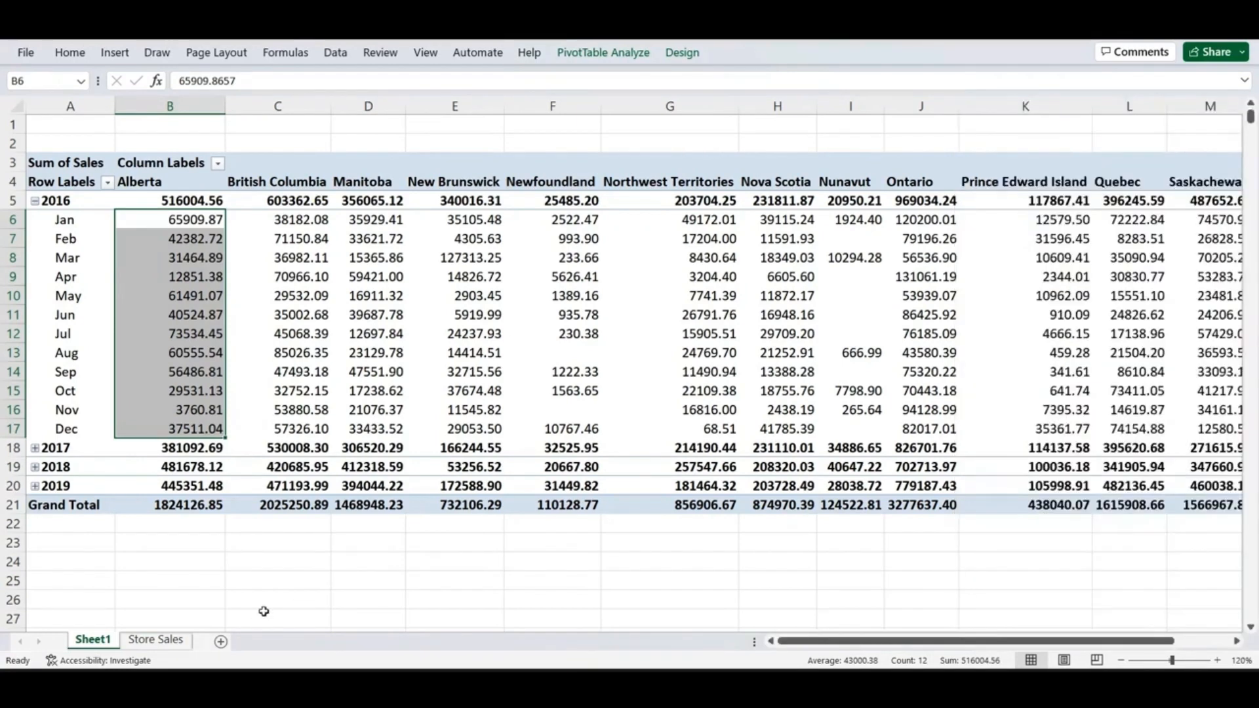
Step: Insert an empty 2-D line chart from a blank cell below the pivot table and shift it slightly downward
{"action": "left_click", "coordinate": [135, 542]}
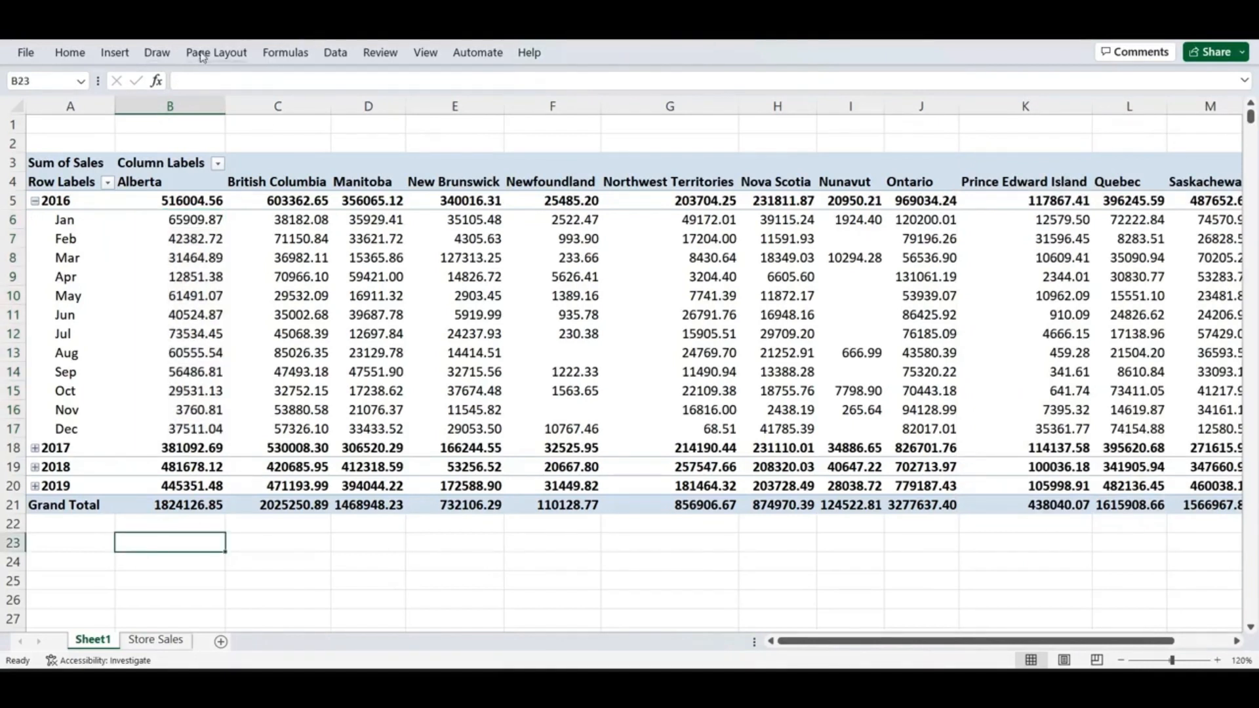
{"action": "left_click", "coordinate": [114, 53]}
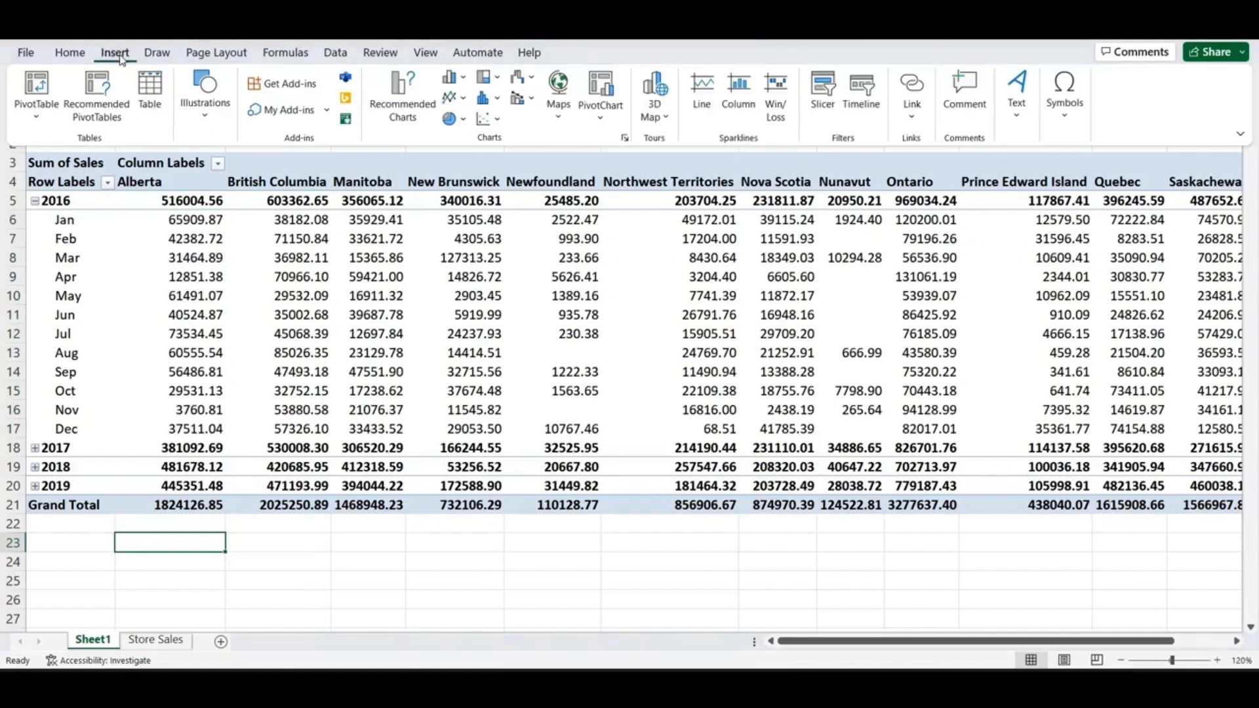
{"action": "left_click", "coordinate": [465, 101]}
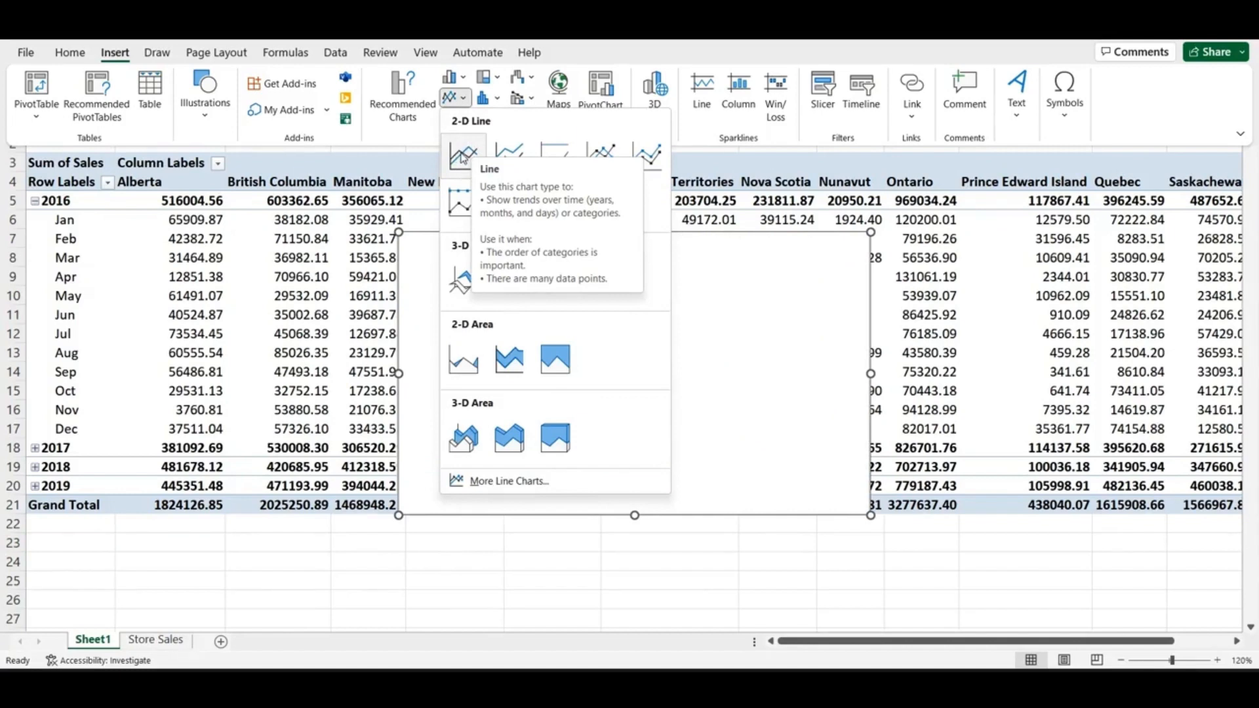
{"action": "left_click", "coordinate": [462, 156]}
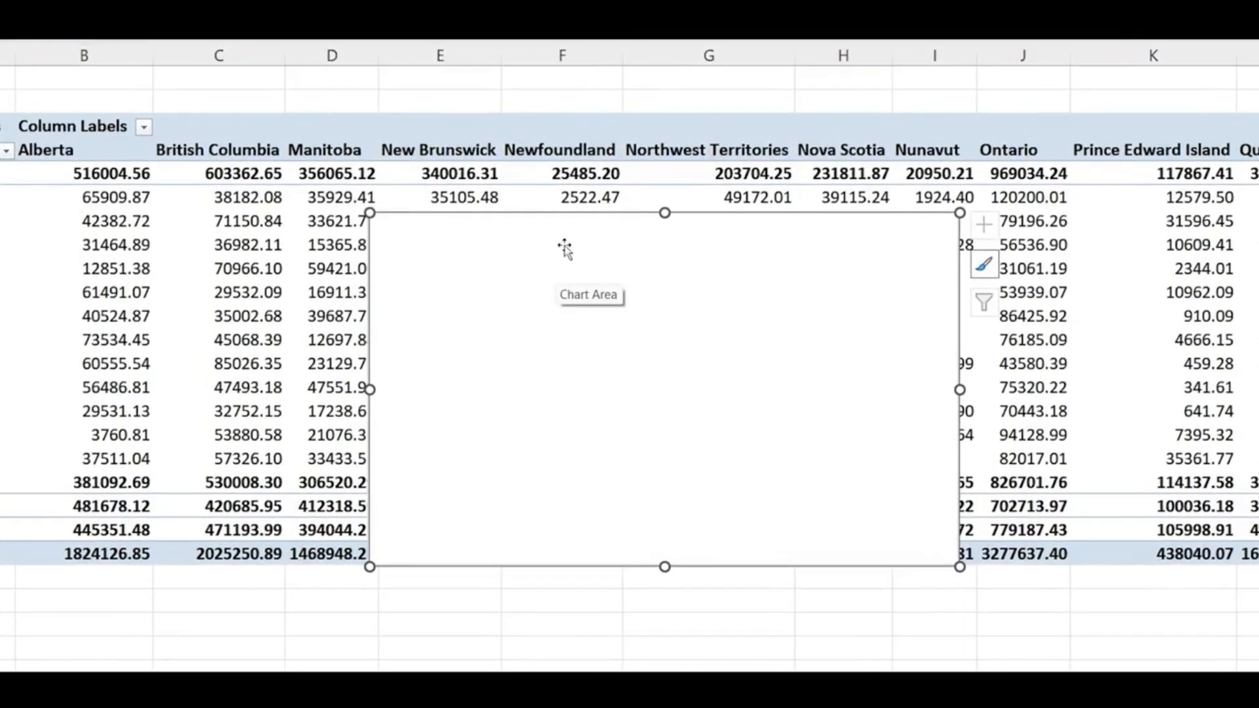
{"action": "left_click_drag", "start_coordinate": [561, 211], "coordinate": [558, 234]}
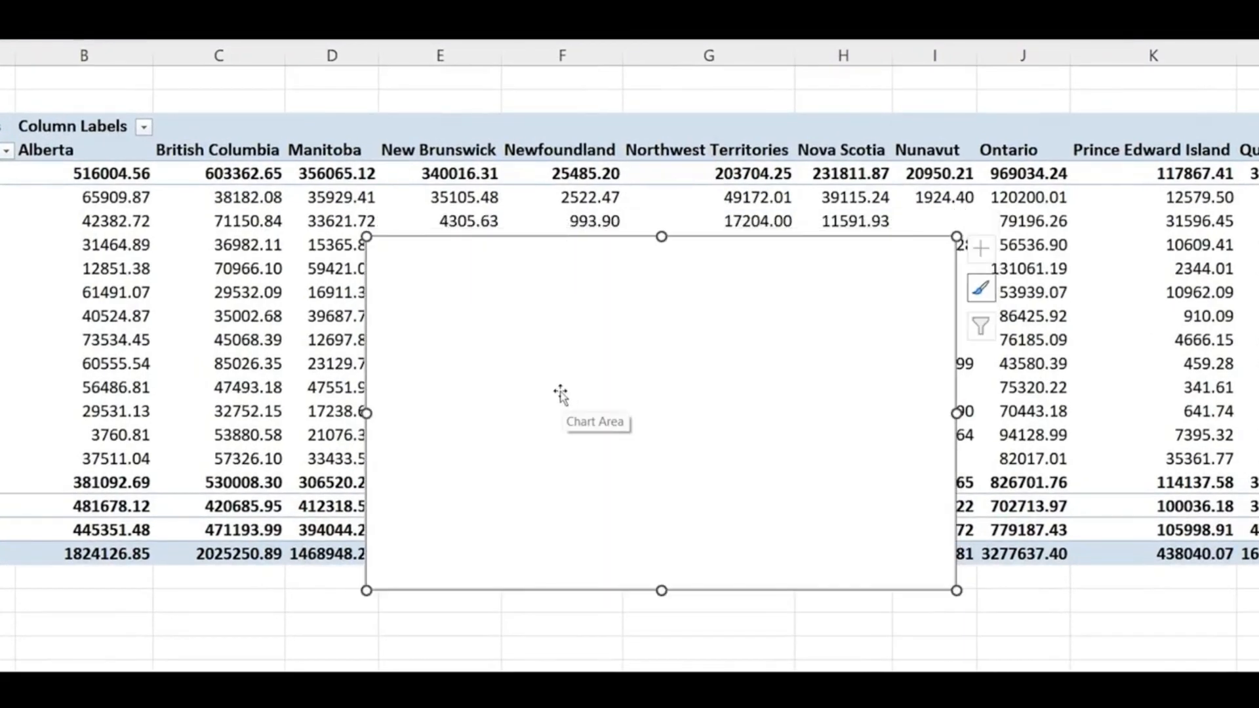
Step: Add a data series named Alberta to the line chart, using its 2016 monthly sales in B6:B17 as values
{"action": "right_click", "coordinate": [578, 335]}
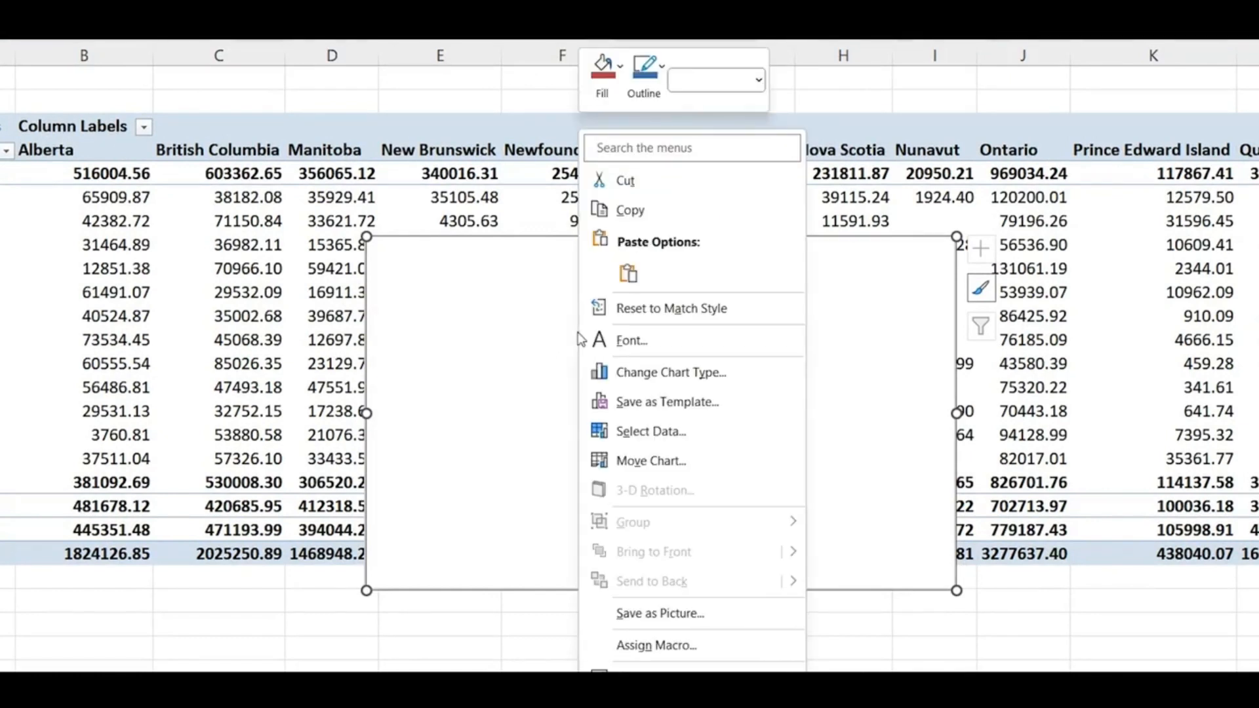
{"action": "left_click", "coordinate": [642, 431]}
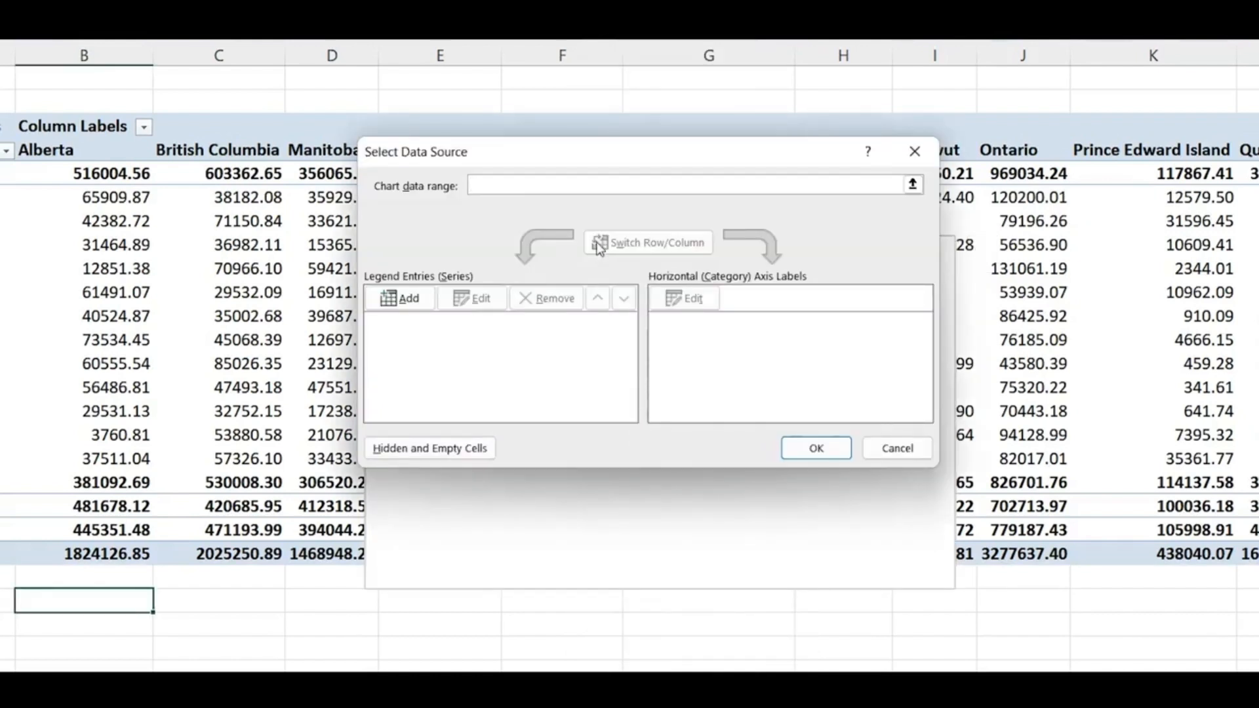
{"action": "left_click", "coordinate": [405, 300]}
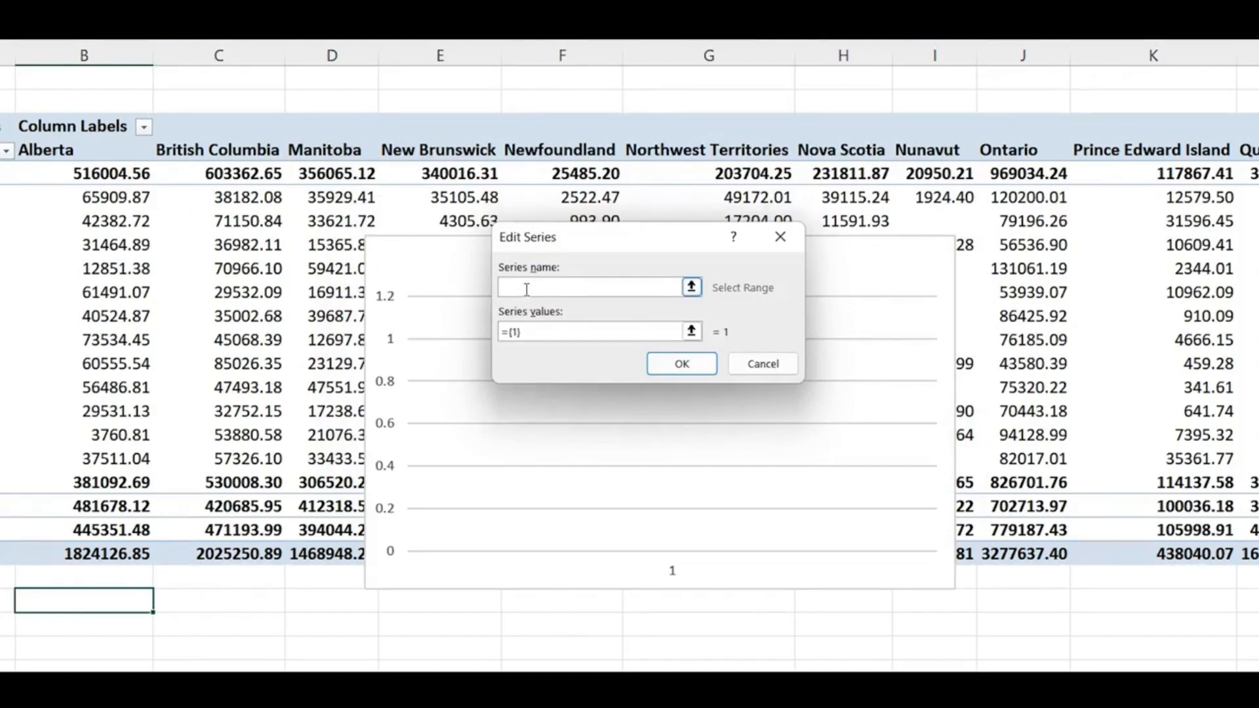
{"action": "type", "text": "Alberta"}
{"action": "left_click", "coordinate": [520, 332]}
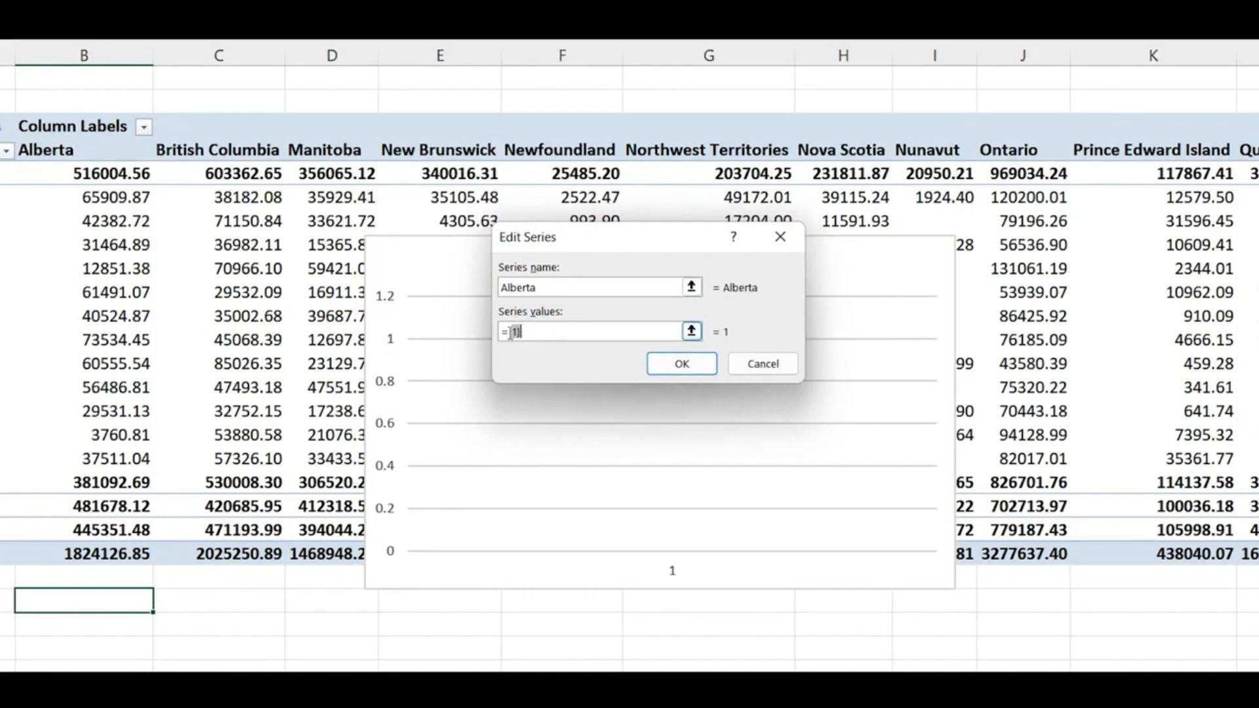
{"action": "left_click_drag", "start_coordinate": [504, 332], "coordinate": [533, 332]}
{"action": "key", "text": "BackSpace"}
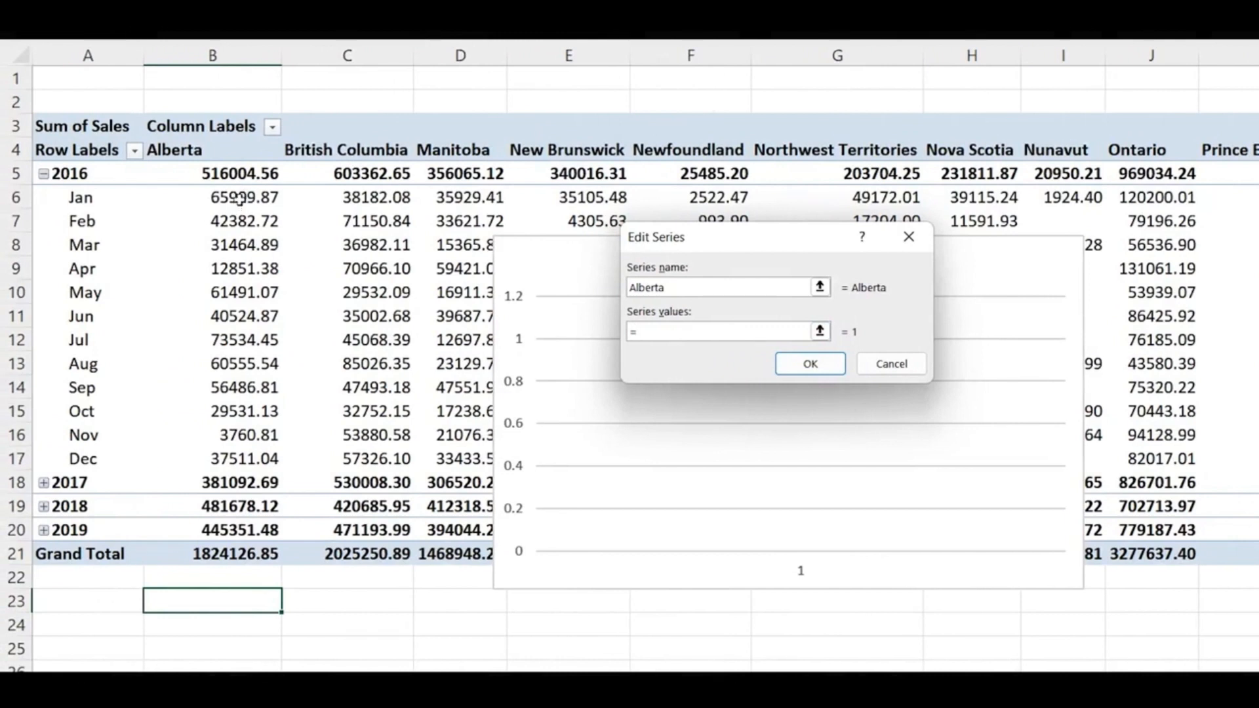
{"action": "left_click_drag", "start_coordinate": [239, 199], "coordinate": [232, 457]}
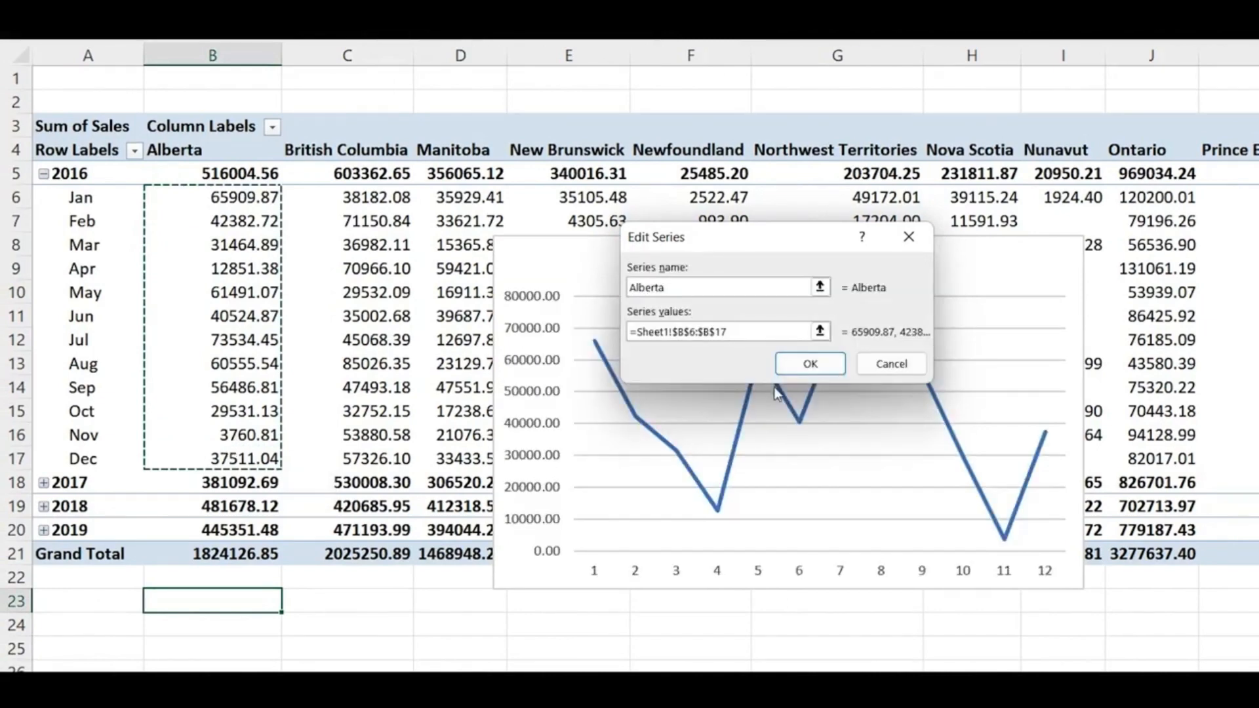
{"action": "left_click", "coordinate": [811, 365]}
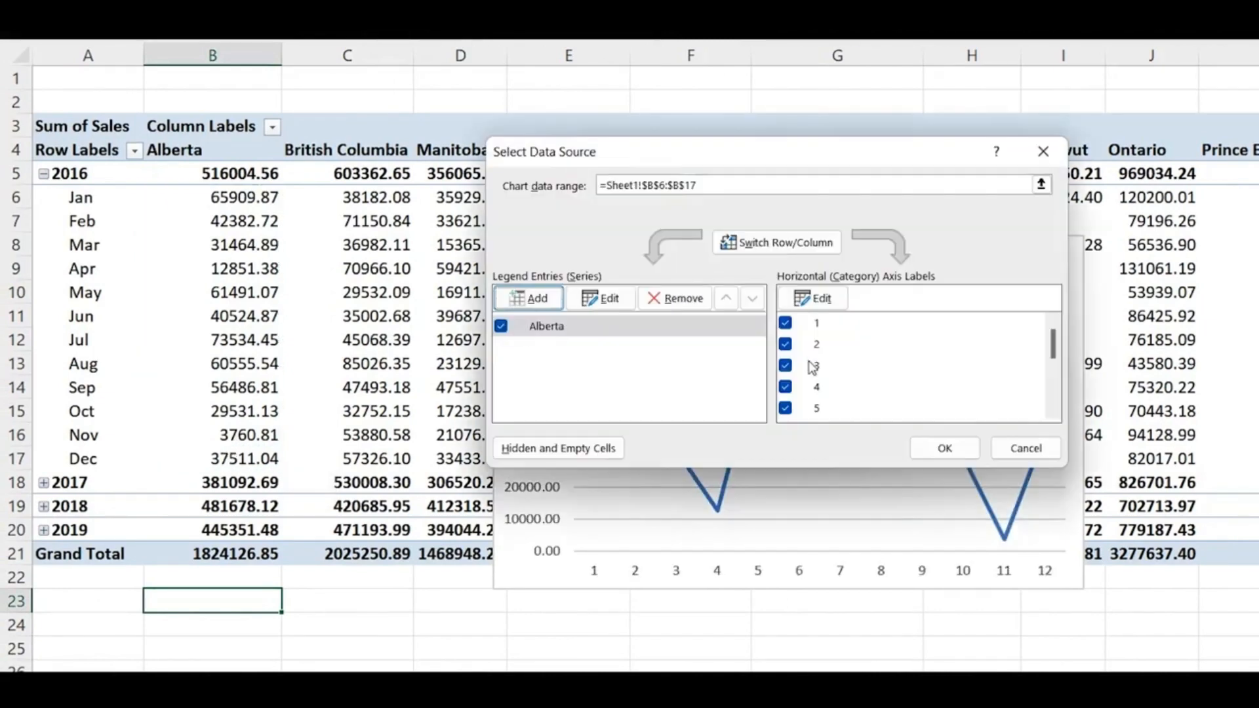
{"action": "left_click", "coordinate": [945, 449]}
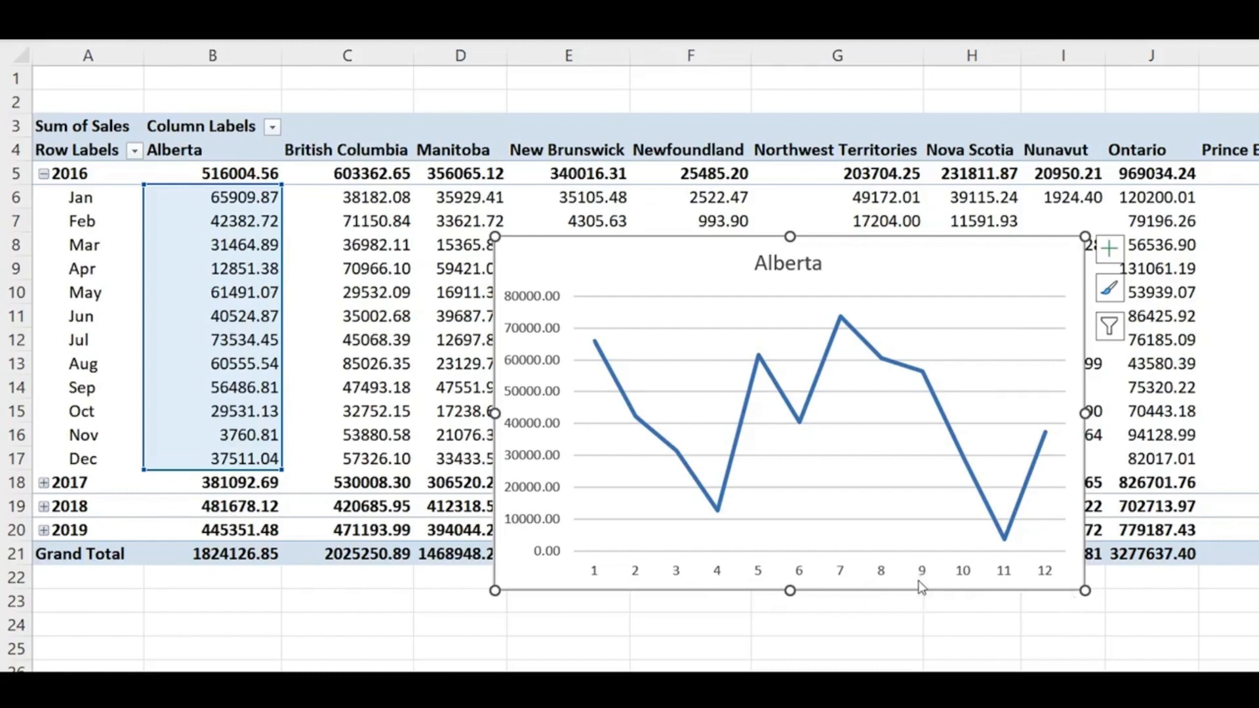
Step: Set the chart's horizontal axis labels to the month names Jan to Dec in A6:A17
{"action": "right_click", "coordinate": [797, 327]}
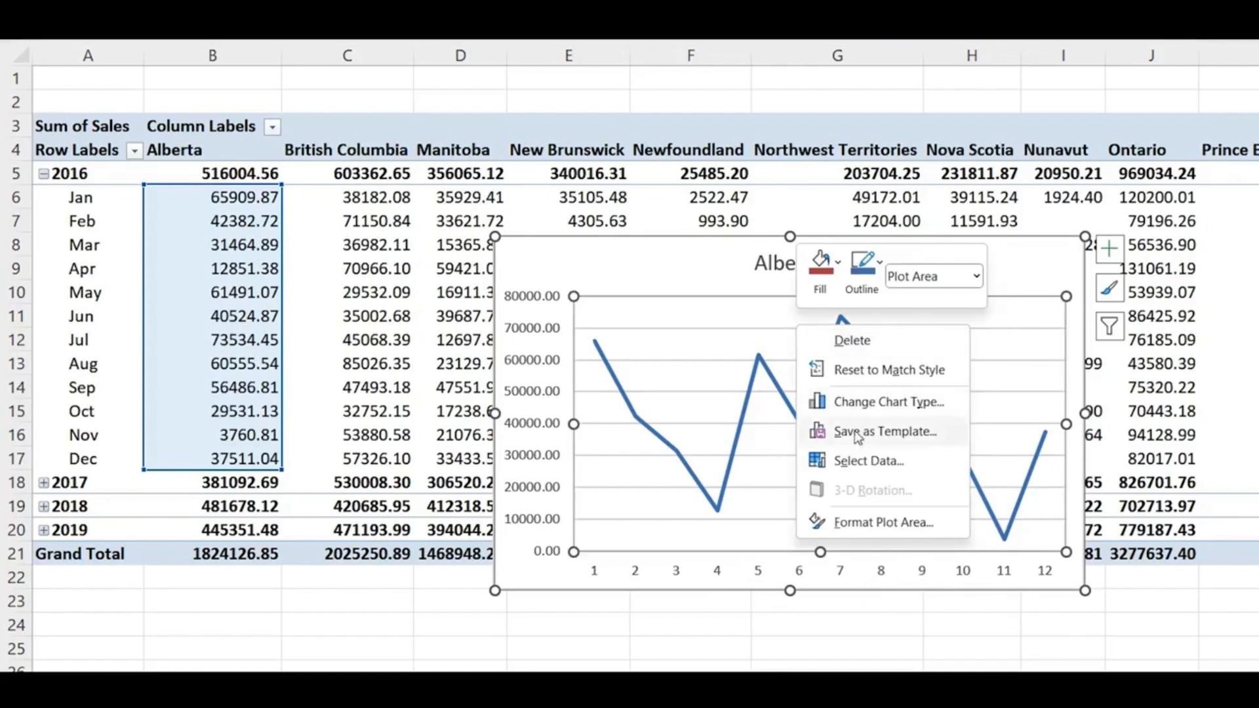
{"action": "left_click", "coordinate": [858, 462]}
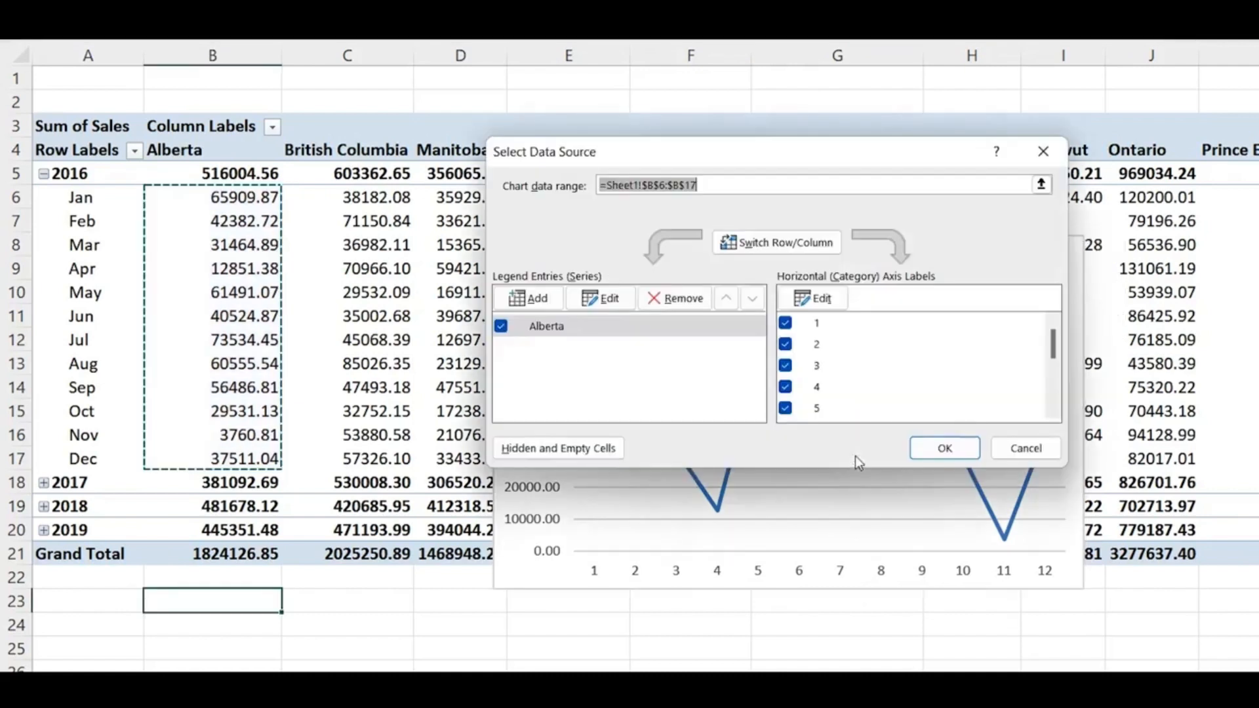
{"action": "left_click", "coordinate": [825, 301]}
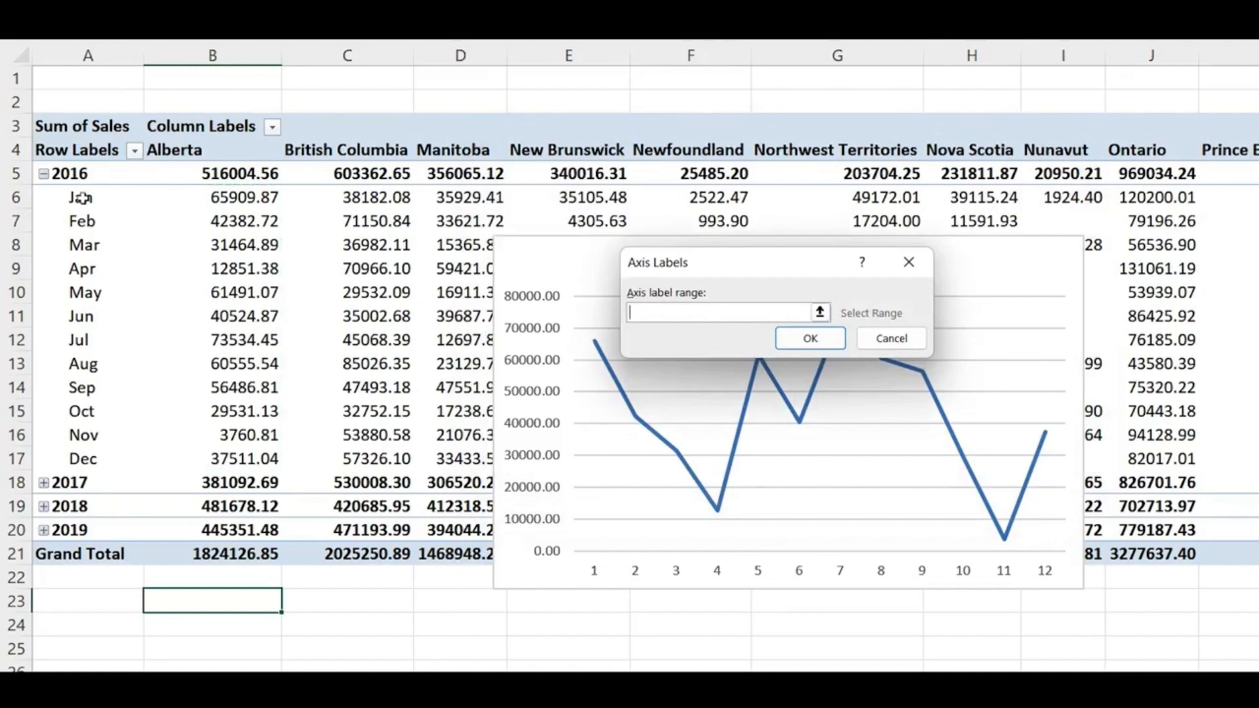
{"action": "left_click_drag", "start_coordinate": [81, 197], "coordinate": [99, 453]}
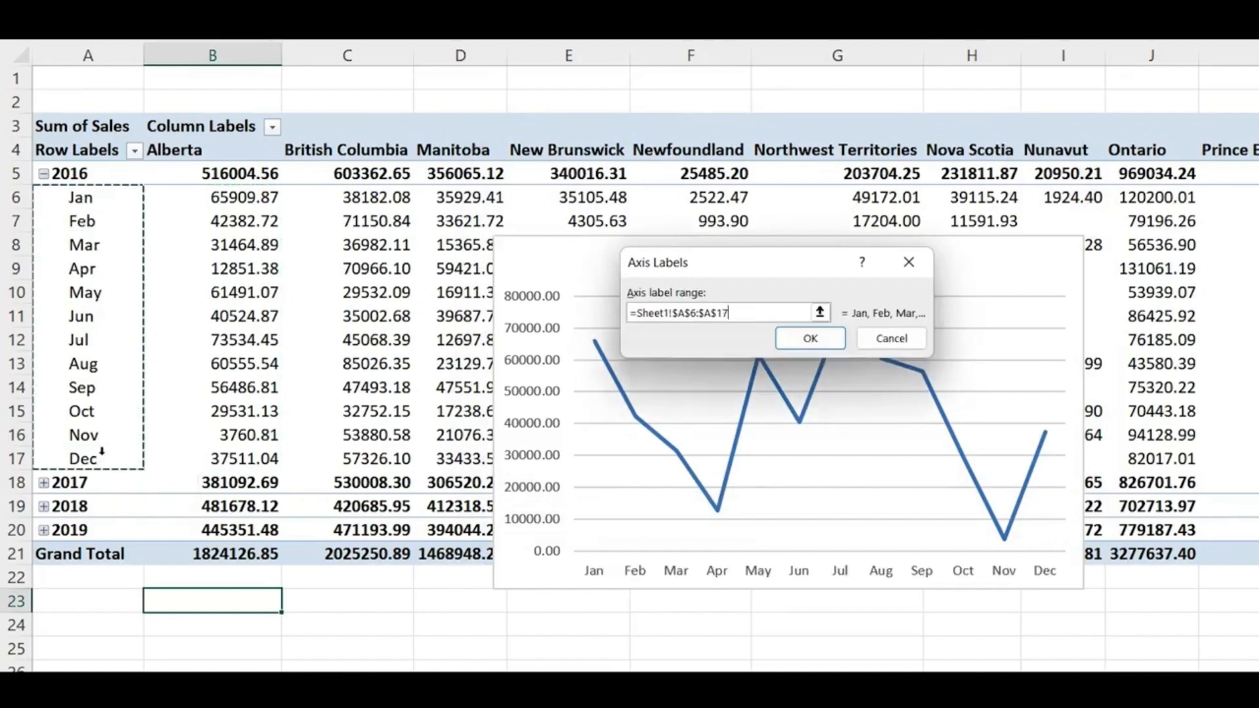
{"action": "left_click", "coordinate": [811, 339]}
{"action": "left_click", "coordinate": [944, 445]}
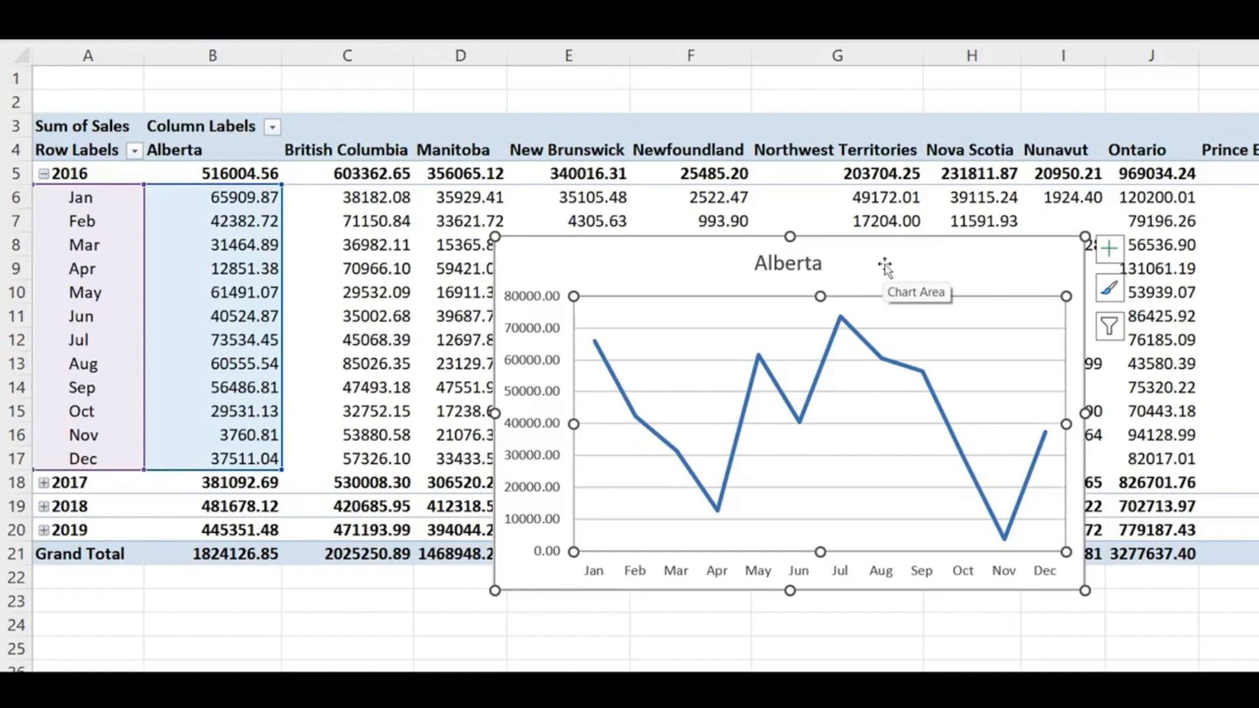
Step: Add a second data series named British Columbia to the line chart, using its 2016 monthly sales in C6:C17 as values
{"action": "right_click", "coordinate": [844, 411]}
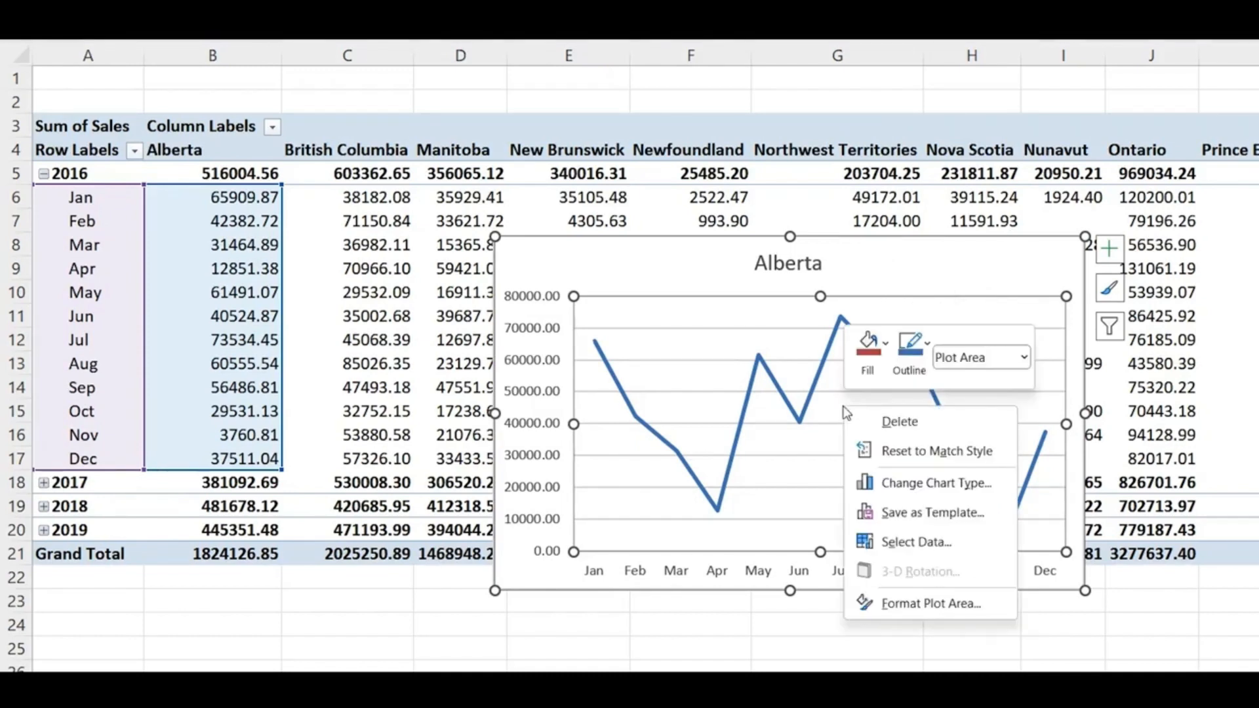
{"action": "left_click", "coordinate": [915, 542]}
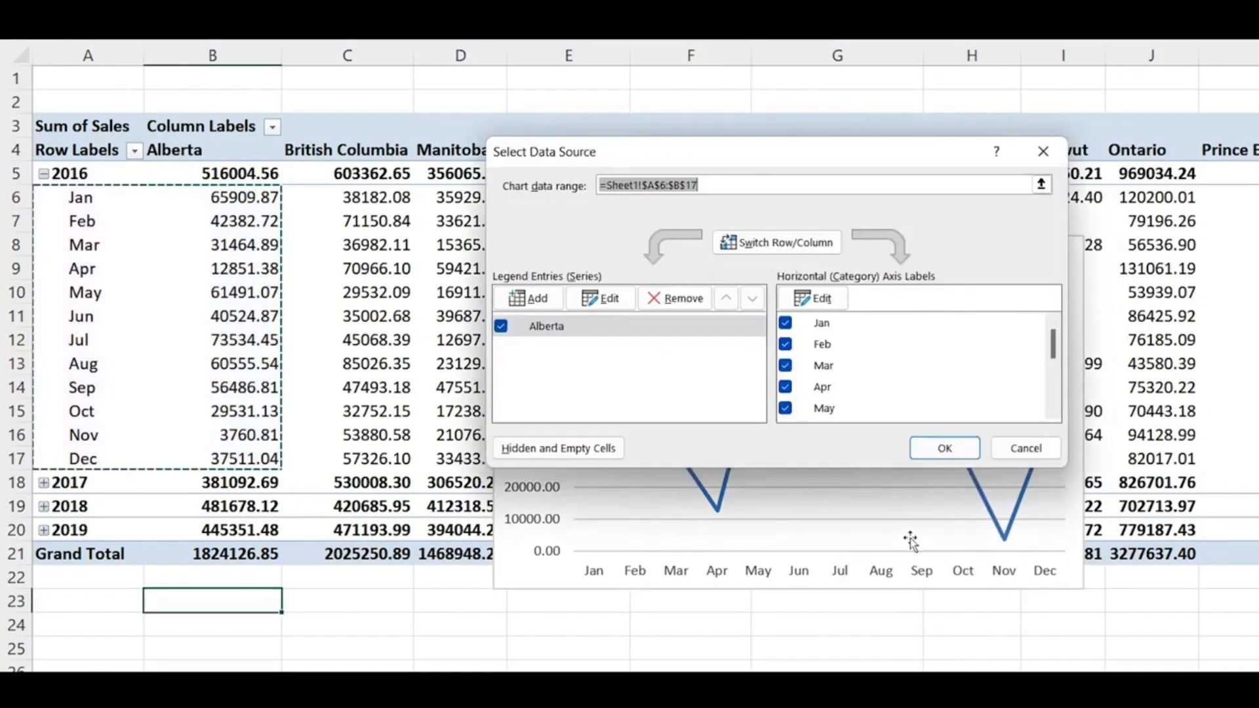
{"action": "left_click_drag", "start_coordinate": [758, 154], "coordinate": [767, 255]}
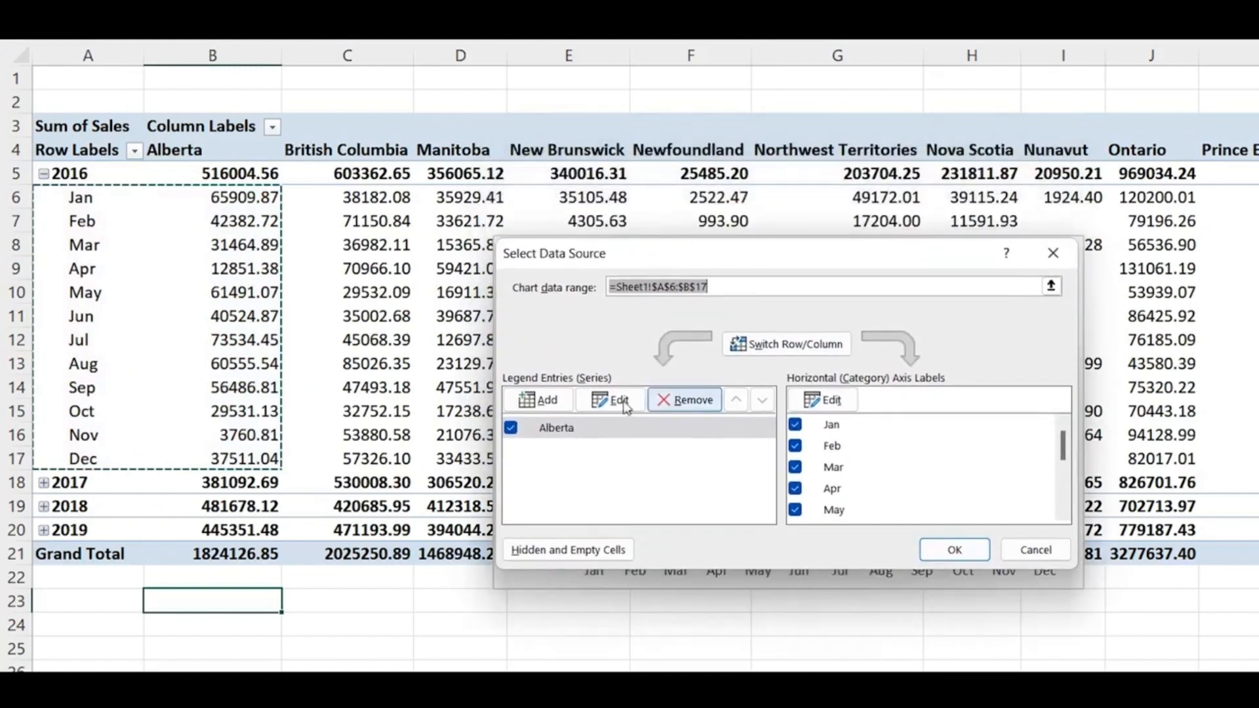
{"action": "left_click", "coordinate": [534, 400]}
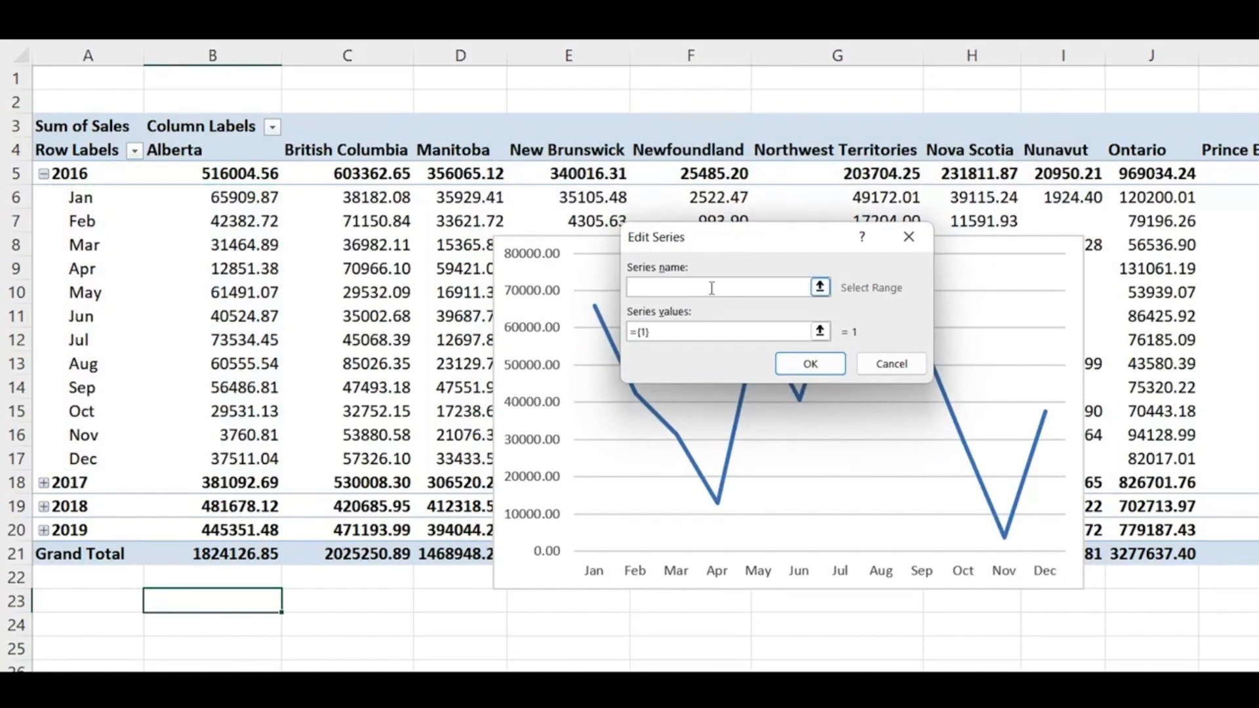
{"action": "type", "text": "ritish Columbia"}
{"action": "left_click_drag", "start_coordinate": [711, 331], "coordinate": [581, 332]}
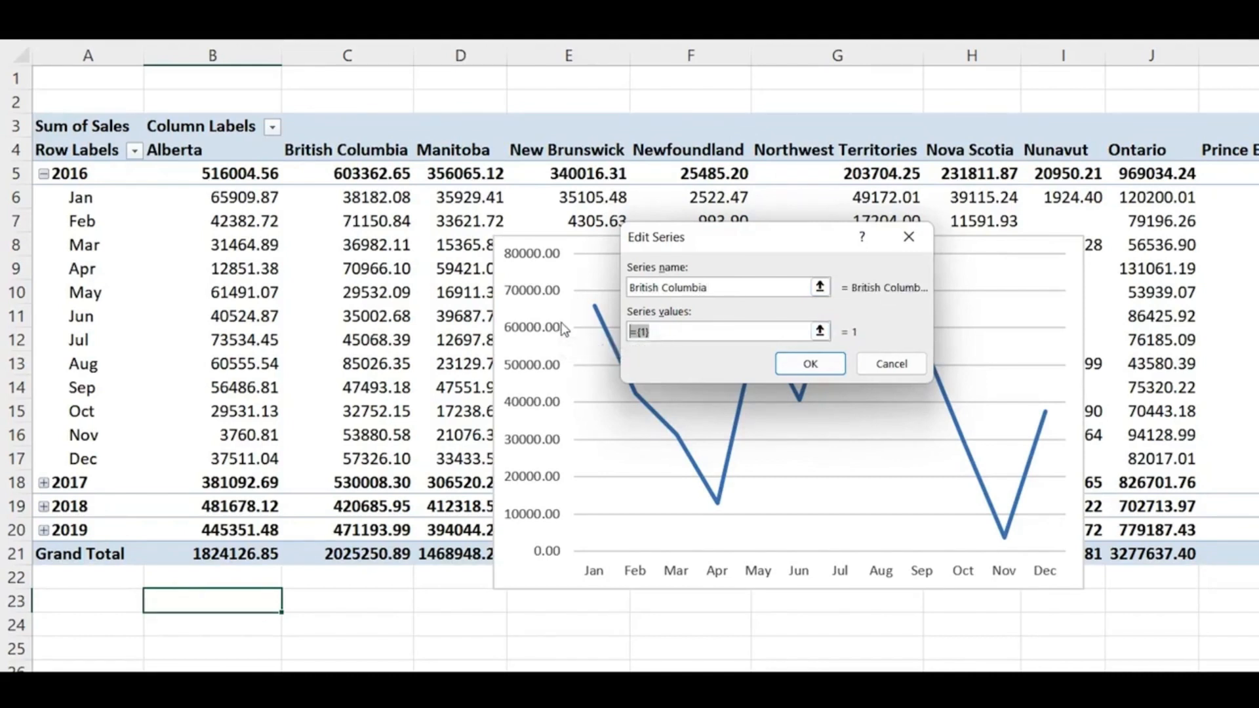
{"action": "type", "text": "="}
{"action": "left_click_drag", "start_coordinate": [367, 208], "coordinate": [371, 457]}
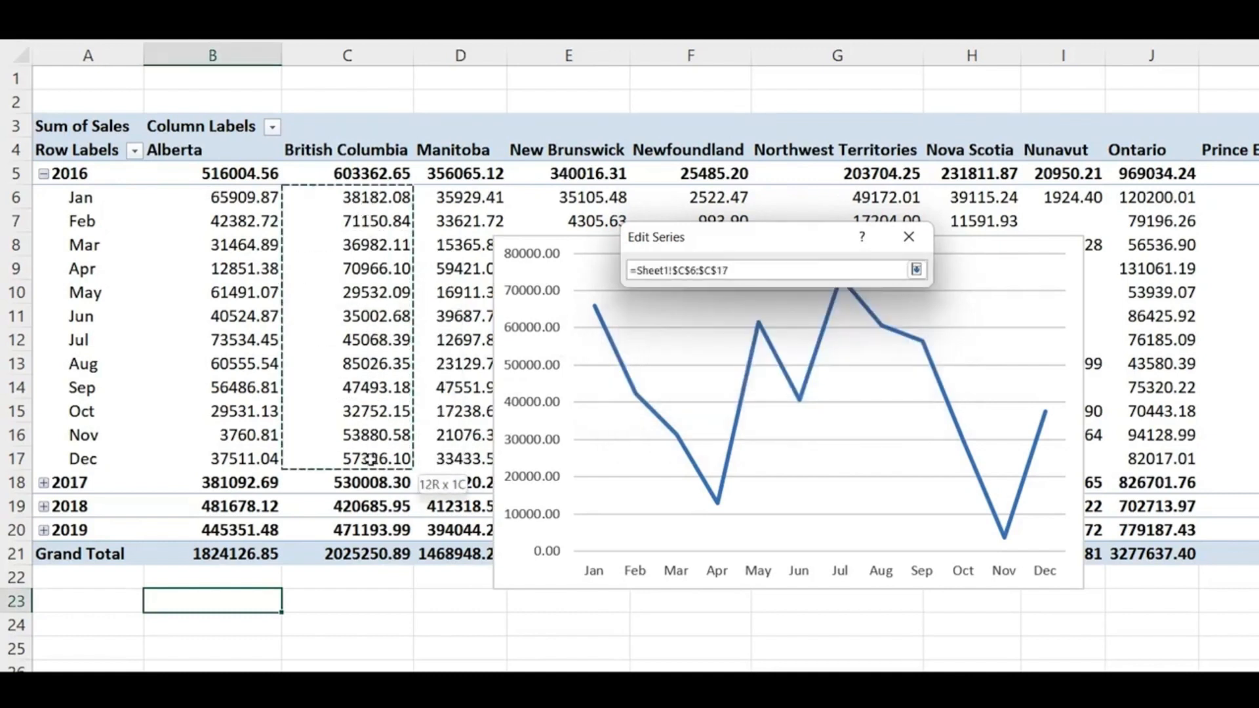
{"action": "left_click", "coordinate": [819, 363]}
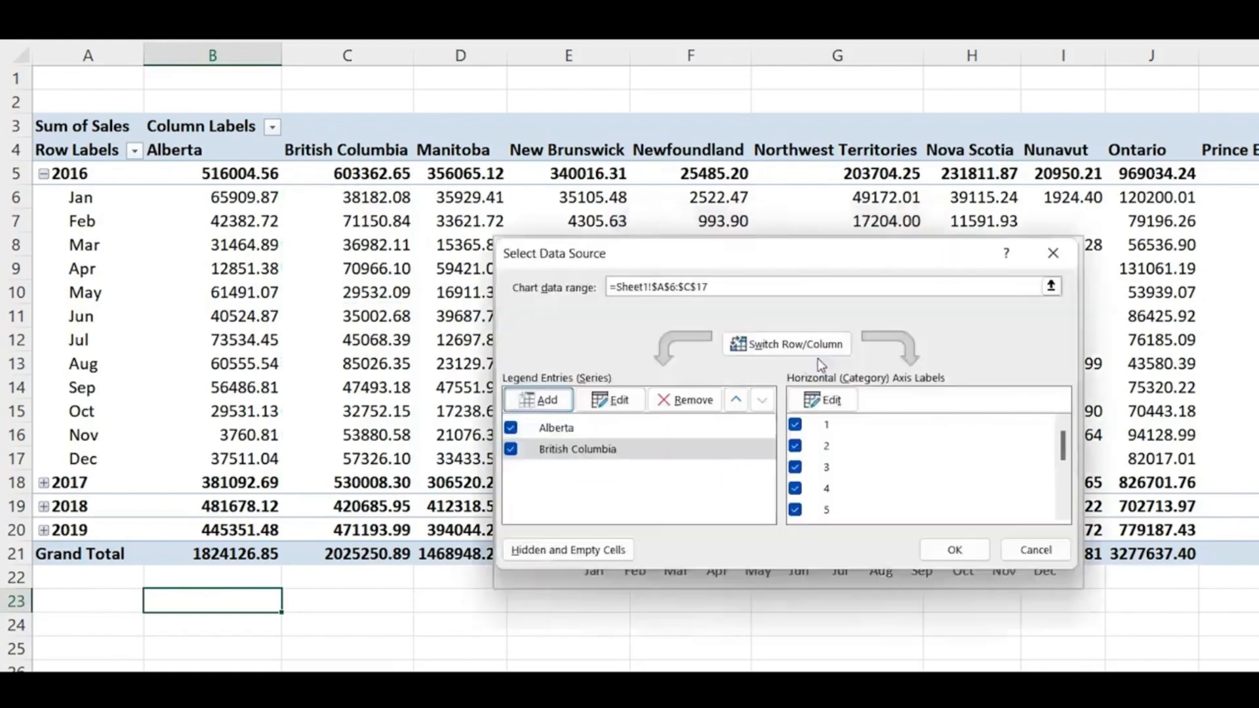
{"action": "left_click", "coordinate": [952, 549]}
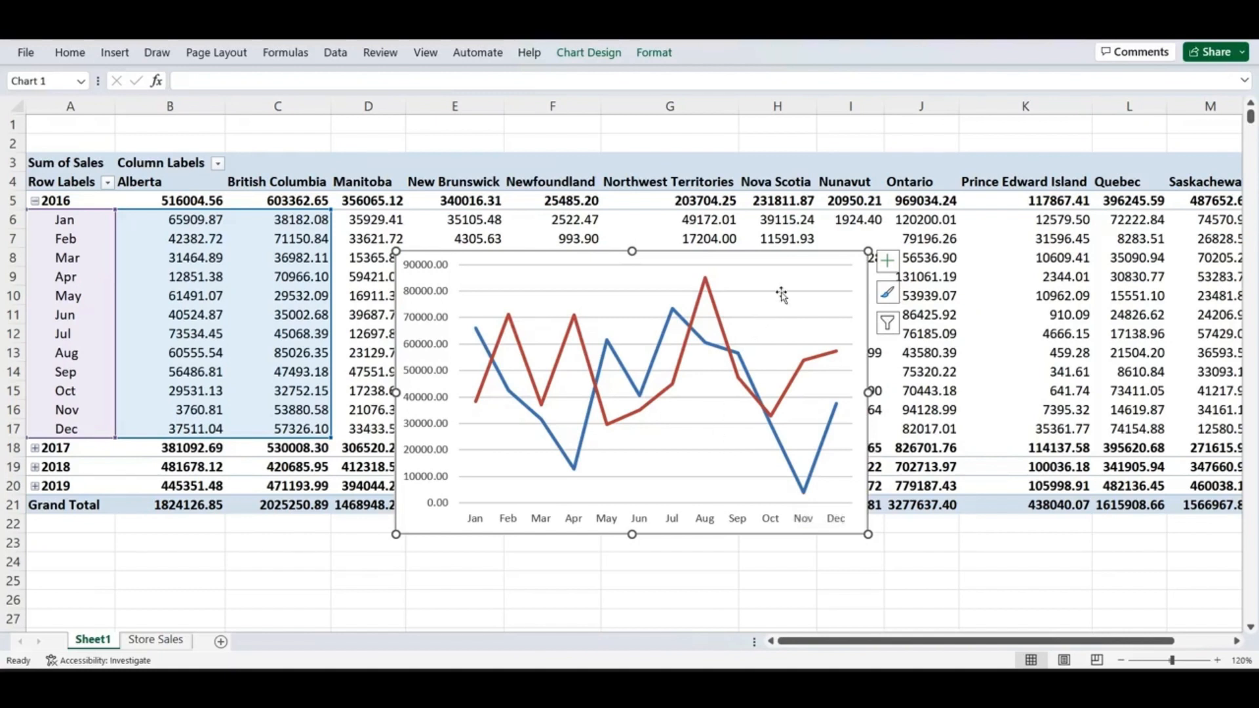
Step: Show the legend on the line chart, then enlarge the chart slightly and shift it a little left and down
{"action": "left_click", "coordinate": [887, 264]}
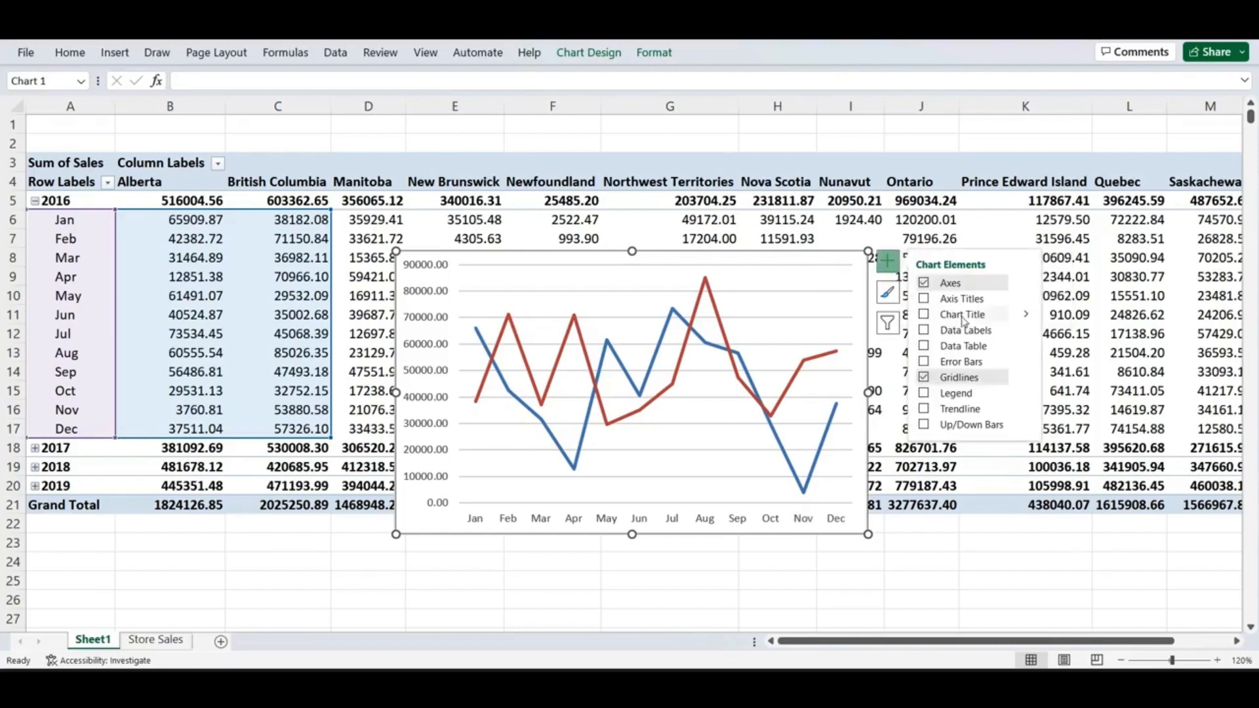
{"action": "left_click", "coordinate": [973, 396]}
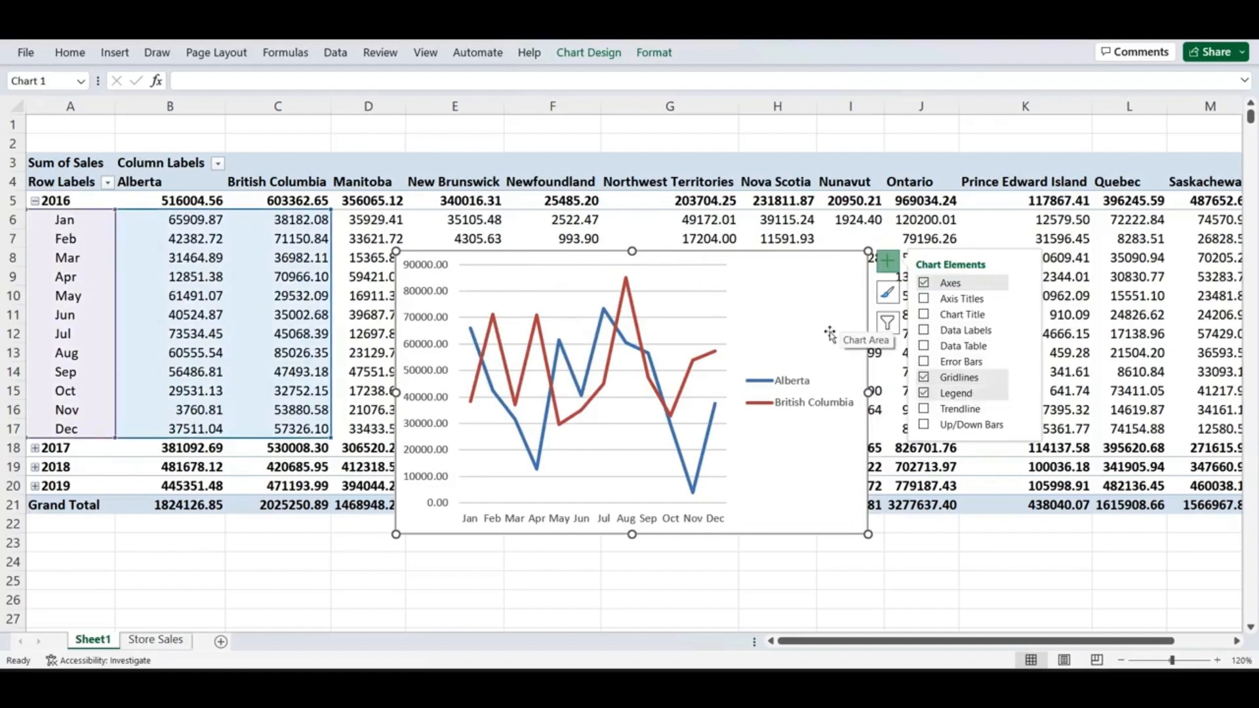
{"action": "left_click_drag", "start_coordinate": [868, 535], "coordinate": [930, 550]}
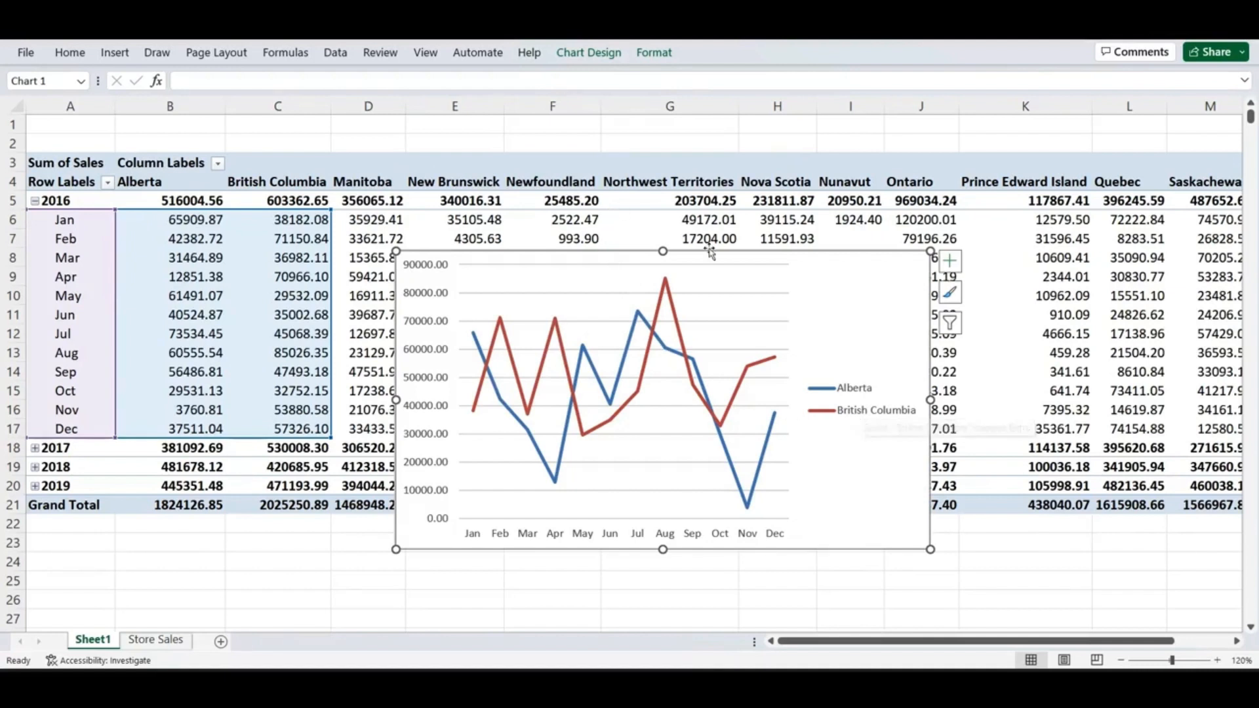
{"action": "left_click_drag", "start_coordinate": [733, 262], "coordinate": [678, 277]}
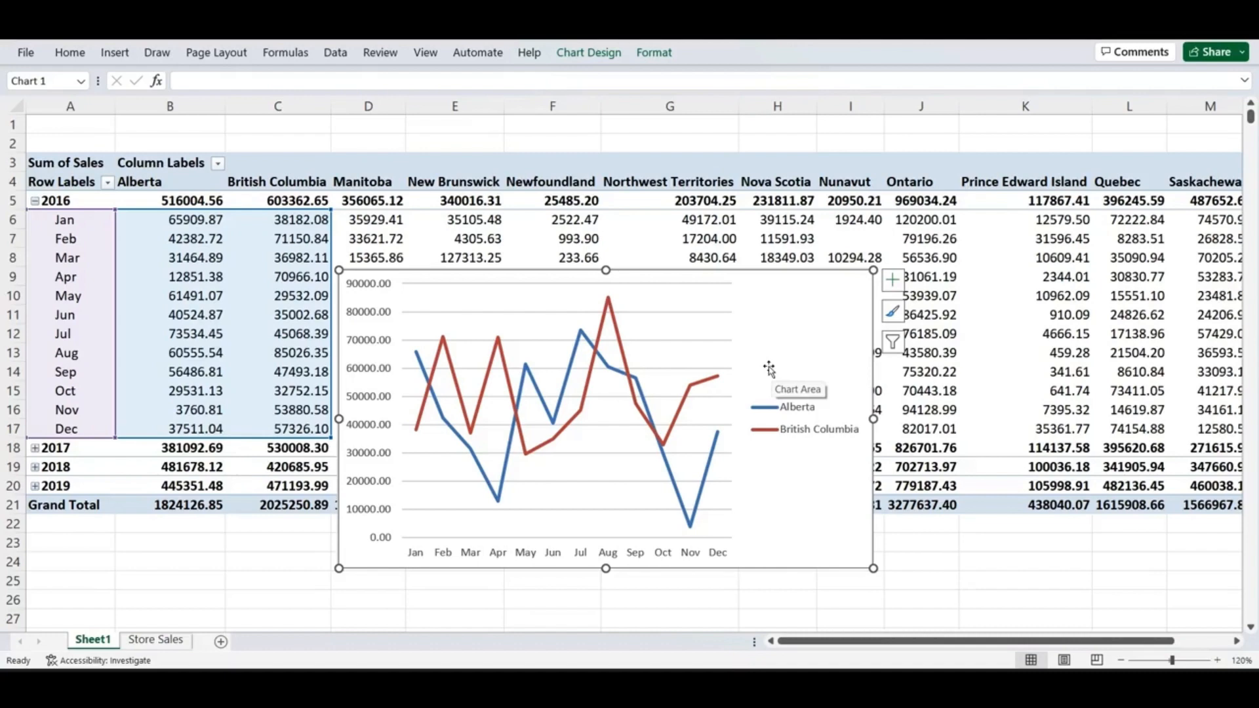
Step: Add a data series named Ontario with values from J6:J17 to the line chart, and widen the chart to the right
{"action": "right_click", "coordinate": [663, 339]}
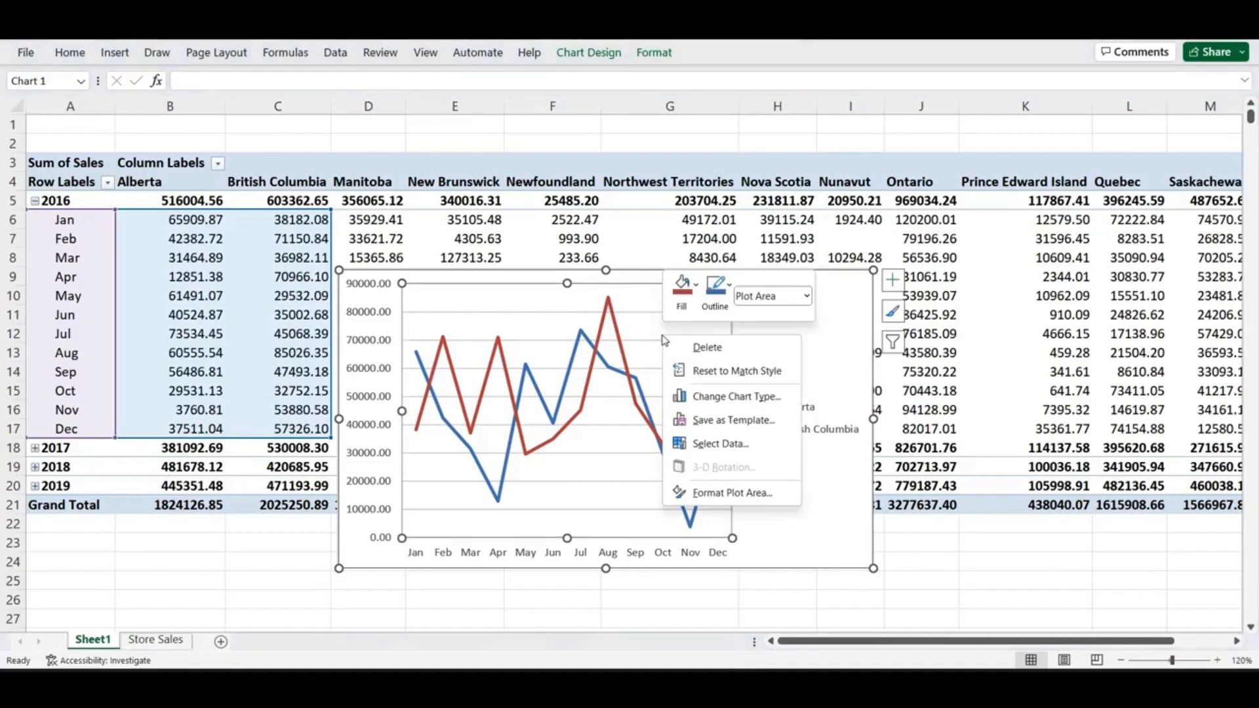
{"action": "left_click", "coordinate": [721, 444]}
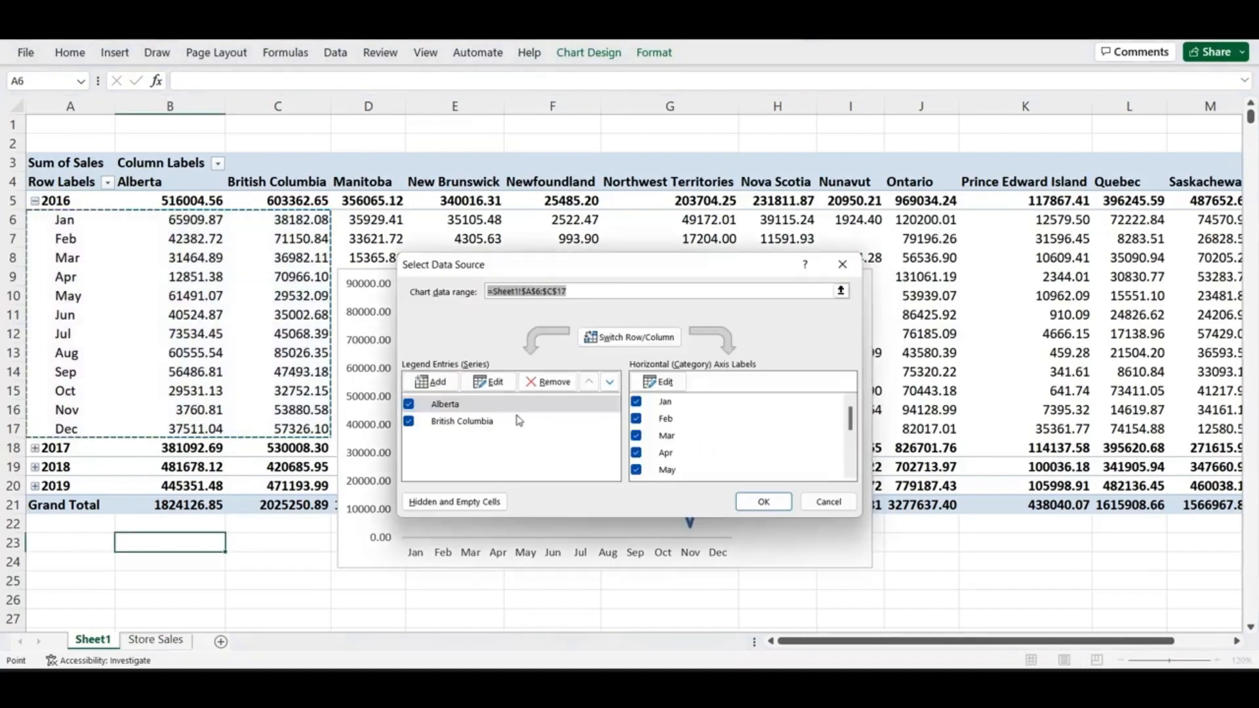
{"action": "left_click", "coordinate": [433, 381]}
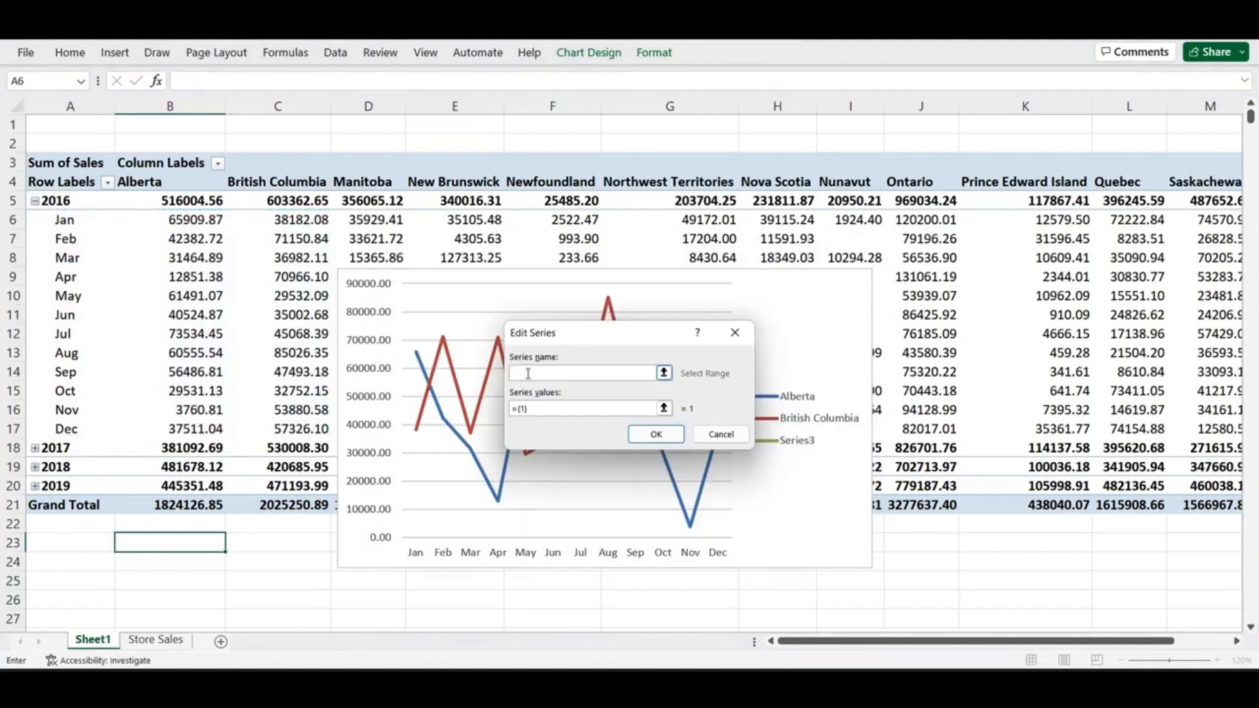
{"action": "type", "text": "Ontario"}
{"action": "key", "text": "Tab"}
{"action": "type", "text": "="}
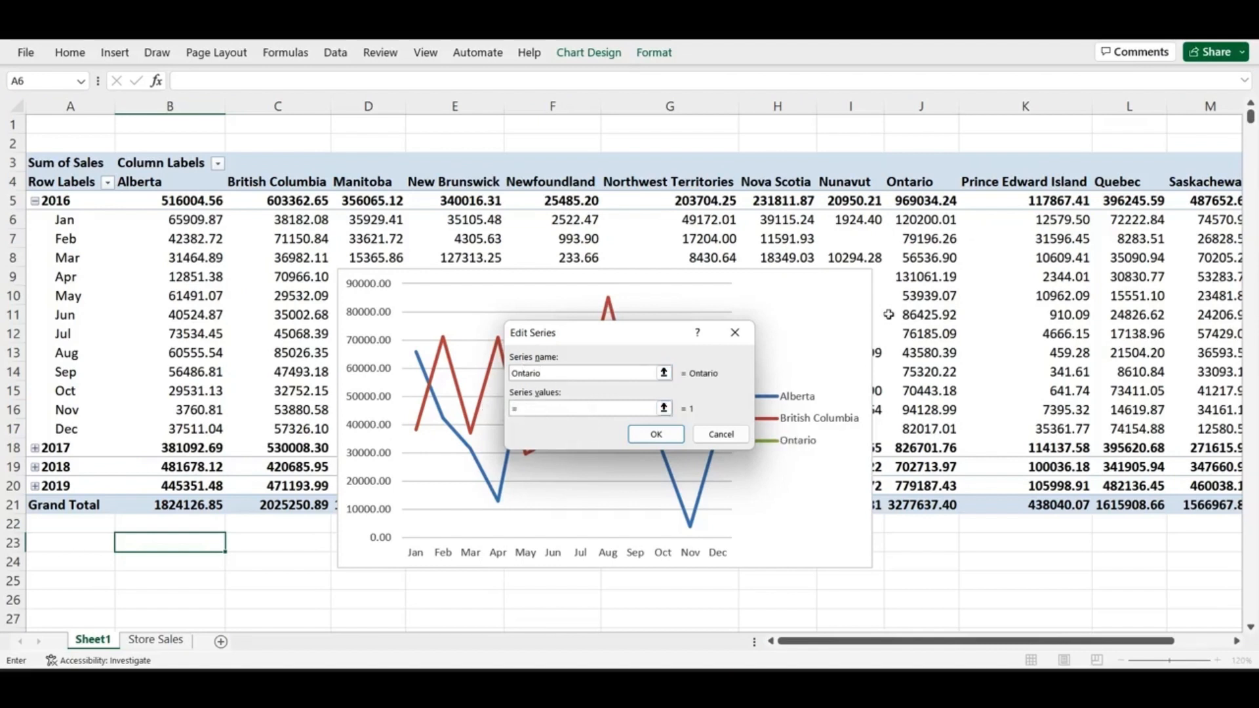
{"action": "left_click_drag", "start_coordinate": [920, 219], "coordinate": [912, 427]}
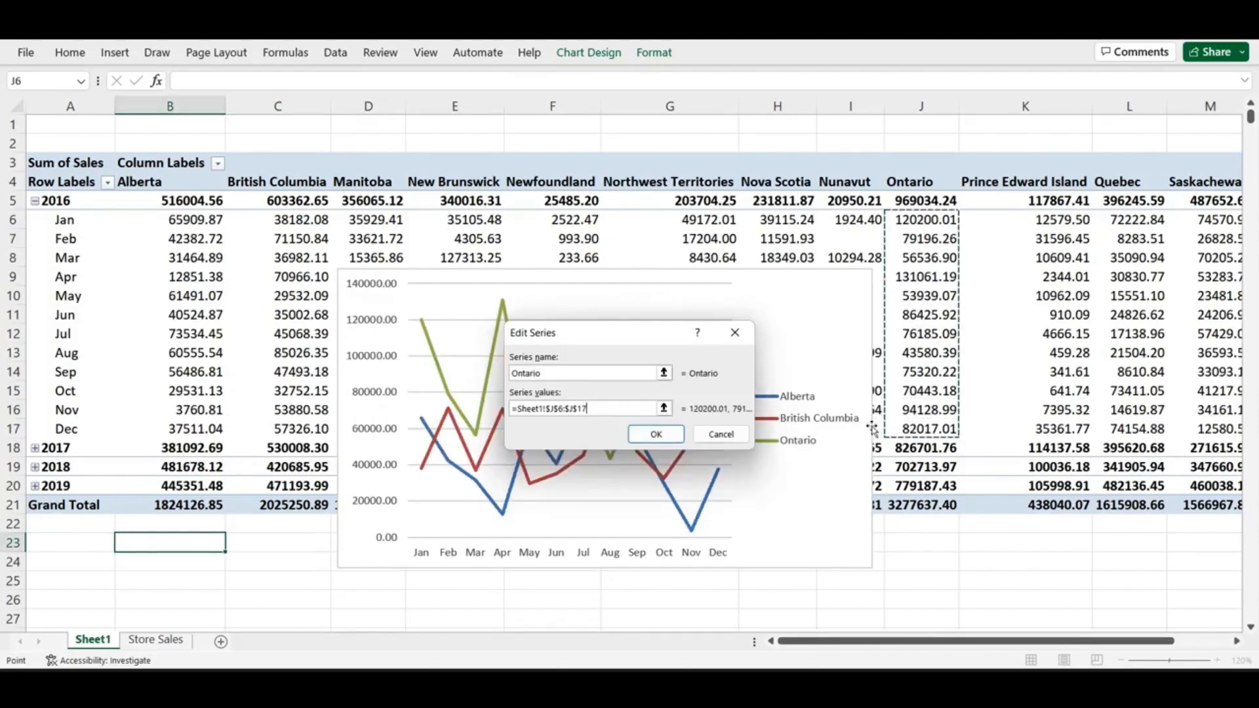
{"action": "left_click", "coordinate": [658, 435]}
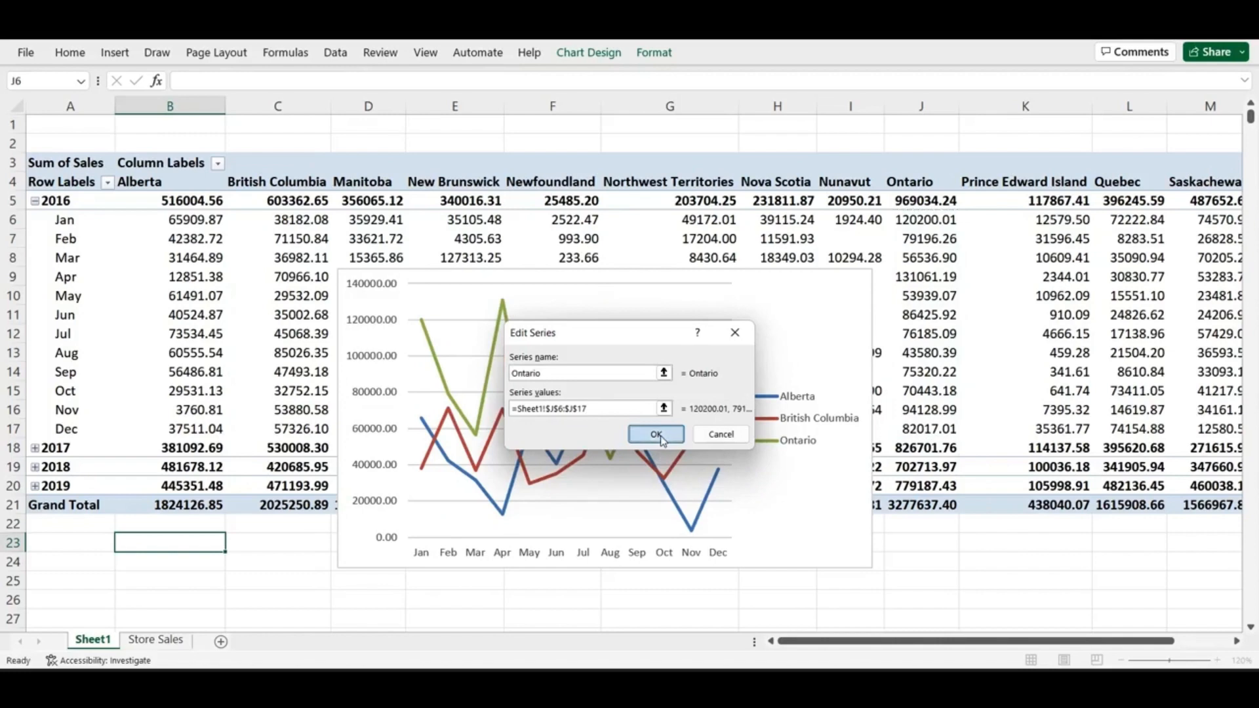
{"action": "left_click", "coordinate": [764, 506]}
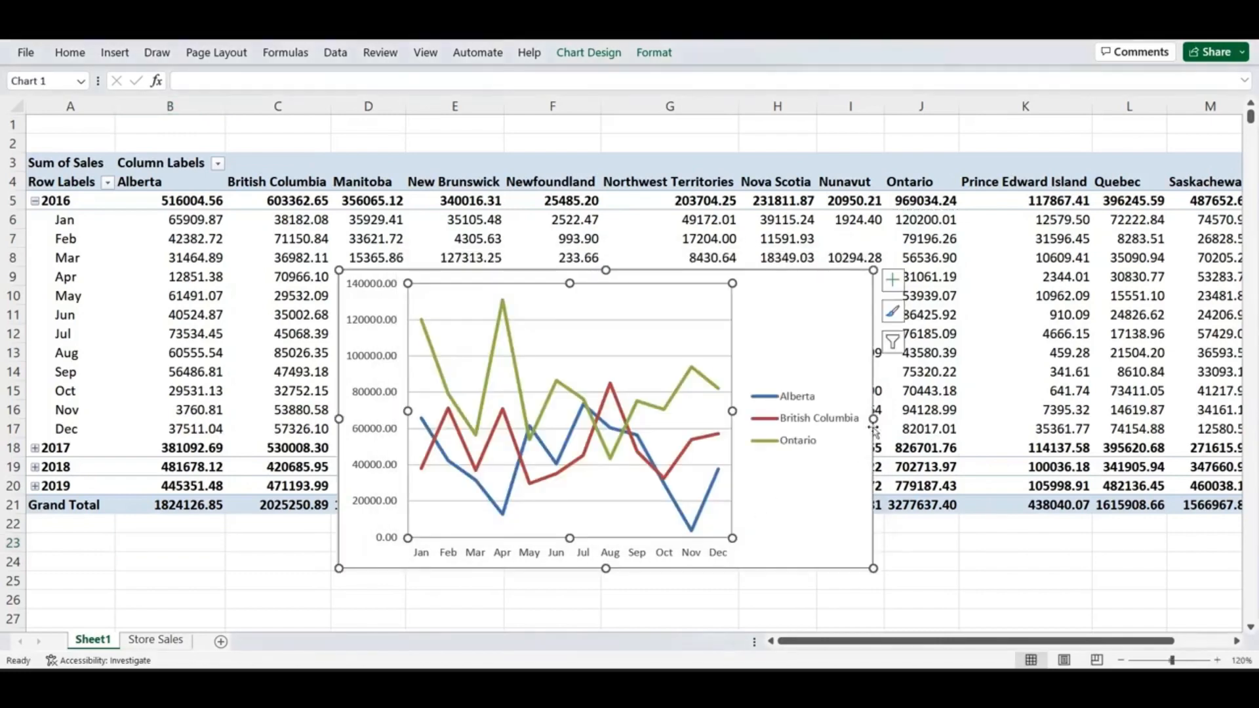
{"action": "left_click_drag", "start_coordinate": [874, 419], "coordinate": [958, 420]}
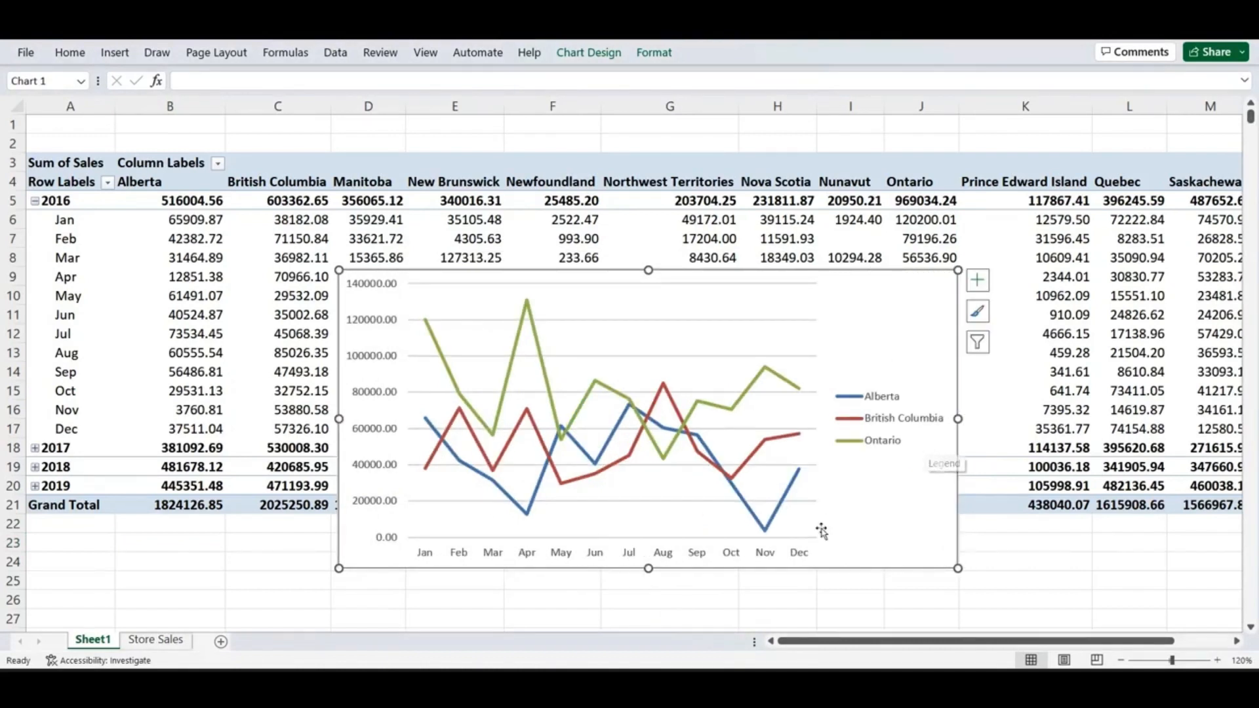